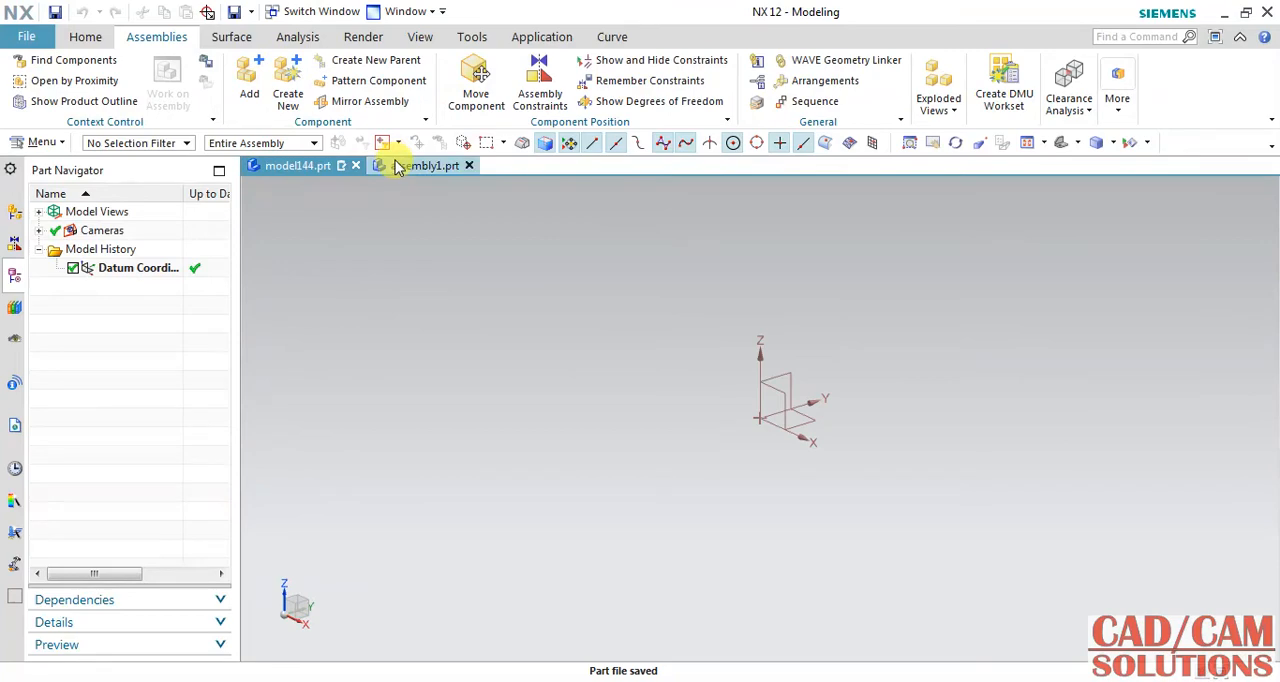
Inspect the muffler in the assembly1 part from different sides and return to the model144 part.
left_click(400, 164)
middle_click_drag(527, 471, 531, 403)
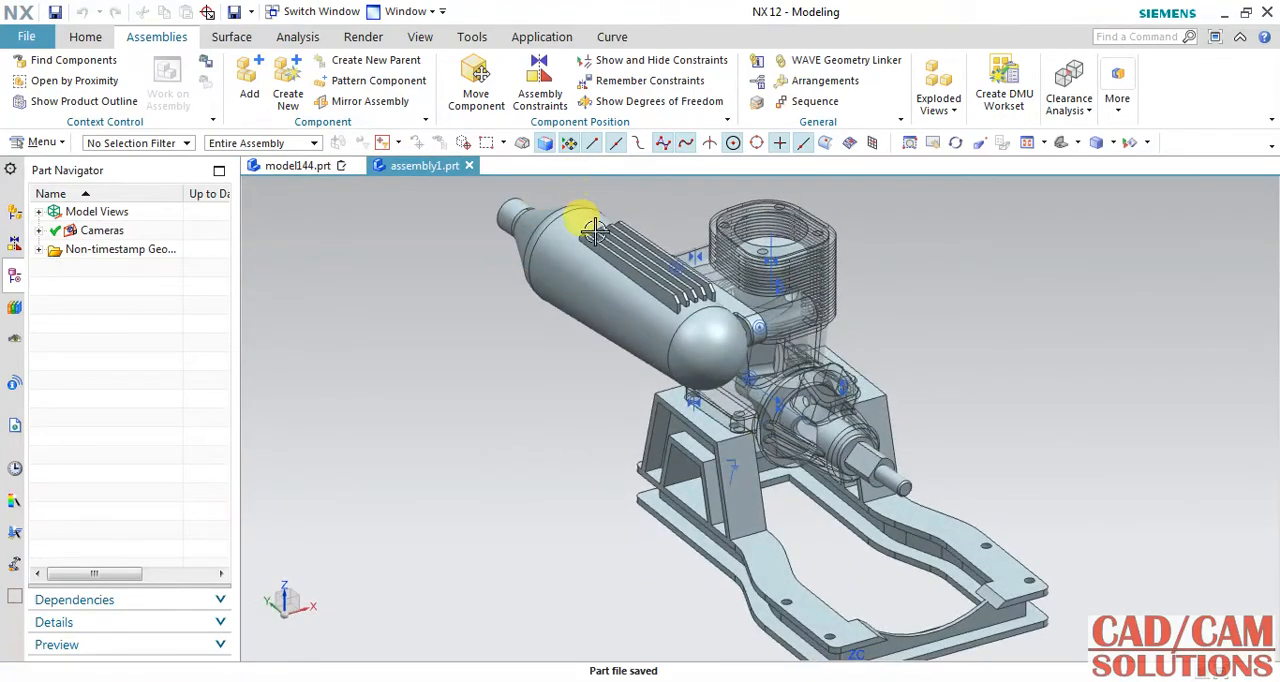
middle_click_drag(578, 235, 663, 289)
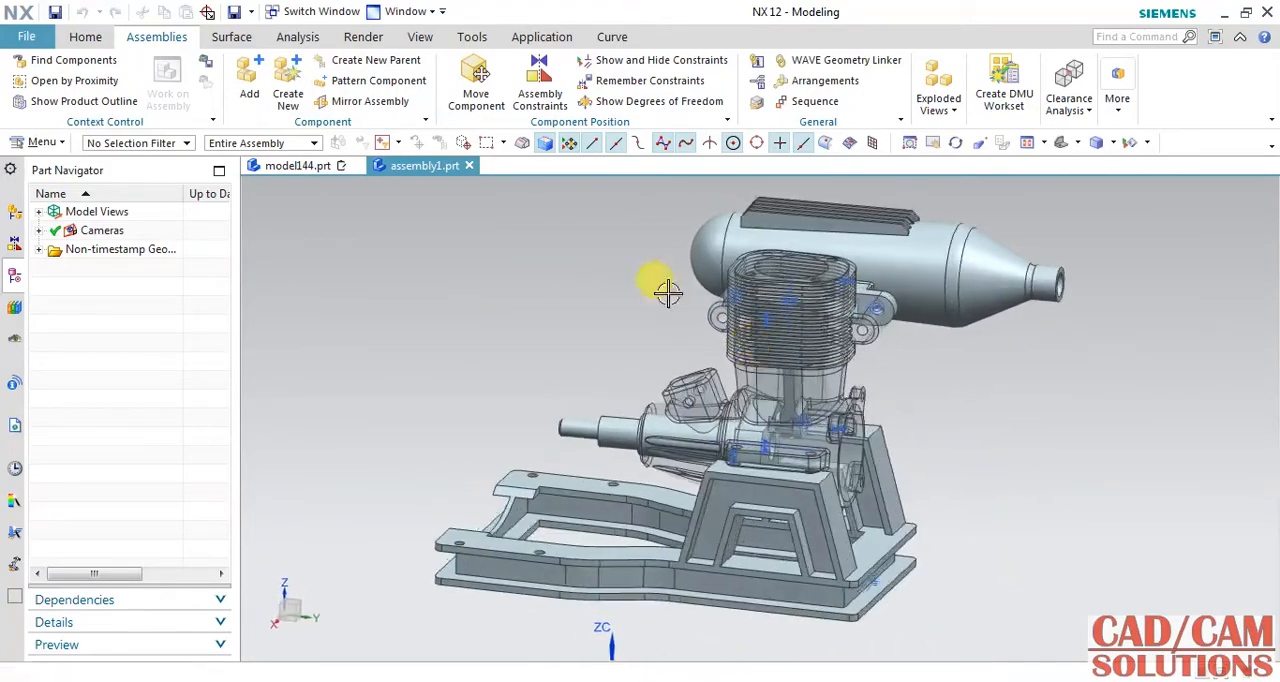
left_click(288, 165)
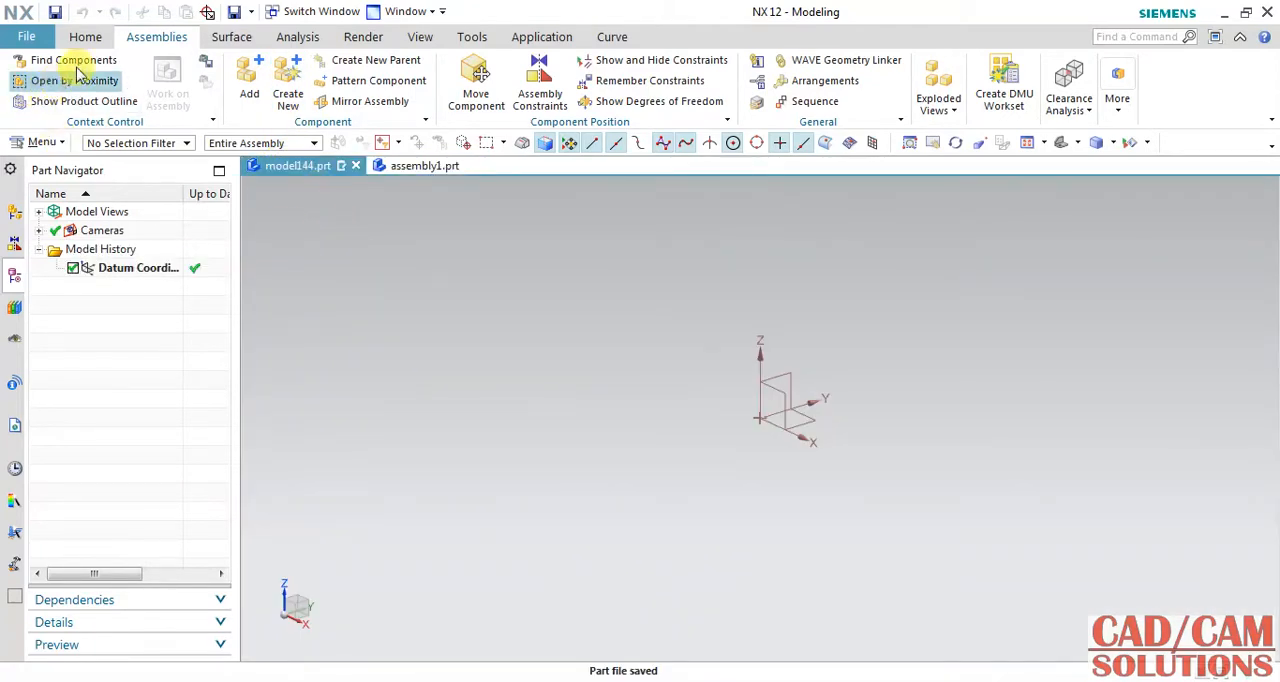
Create a new sketch on the XY datum plane with a horizontal reference along the X axis.
left_click(88, 37)
left_click(22, 95)
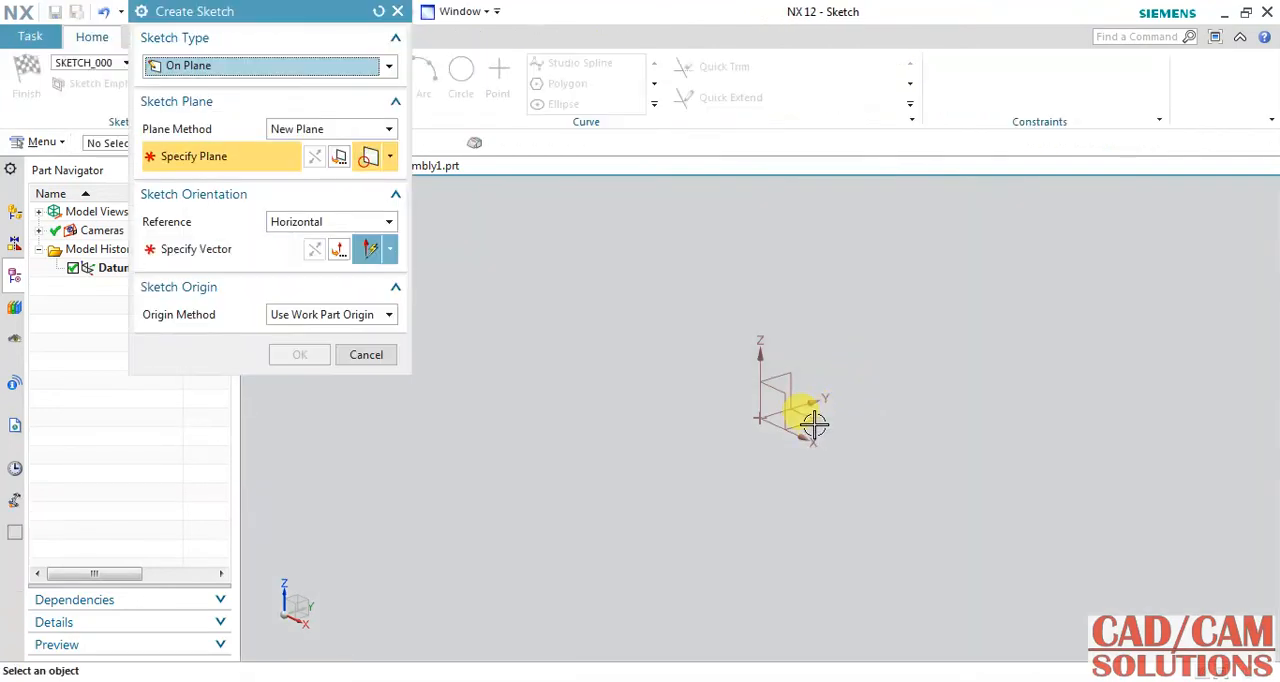
left_click(814, 423)
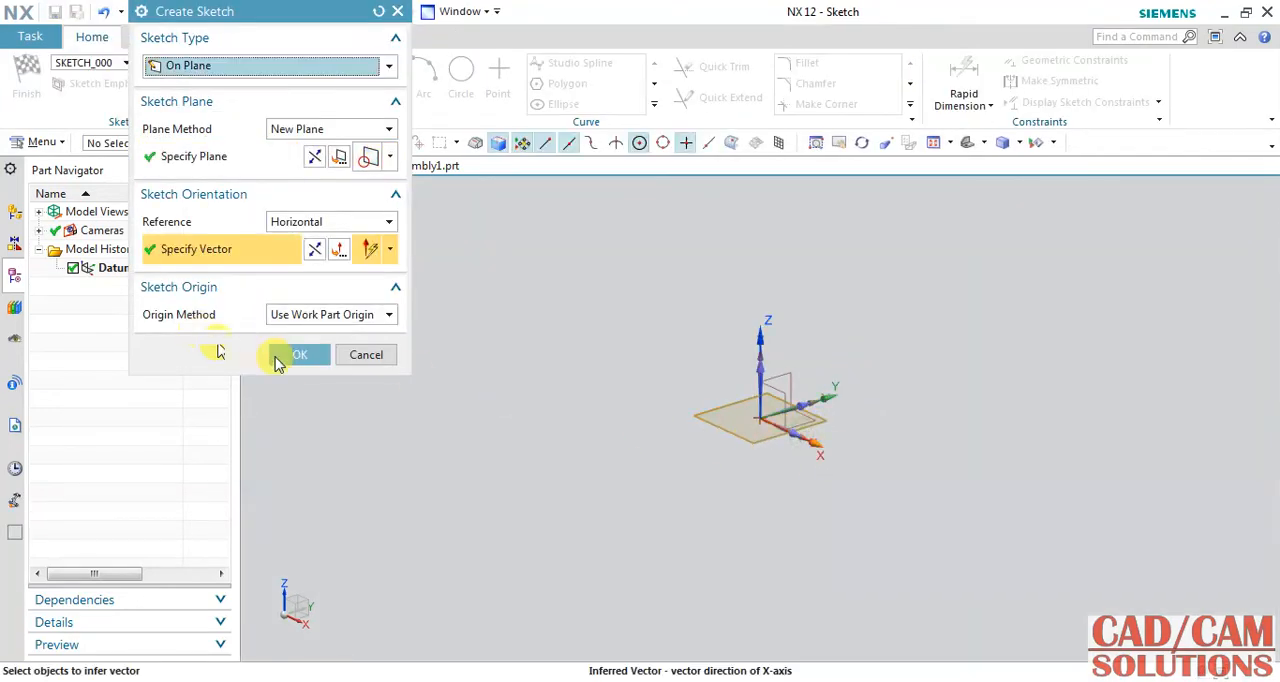
left_click(300, 355)
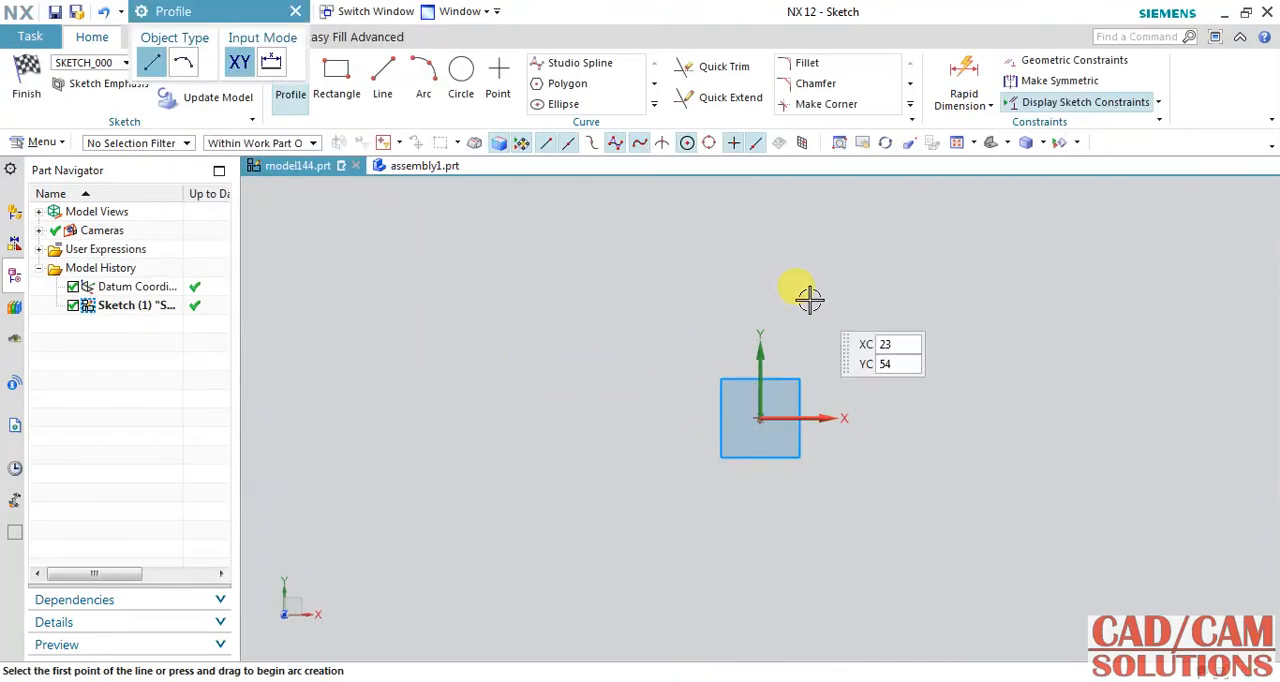
Check the muffler reference drawing and sketch a horizontal line about 102 mm long from the sketch origin along the X axis.
left_click(468, 680)
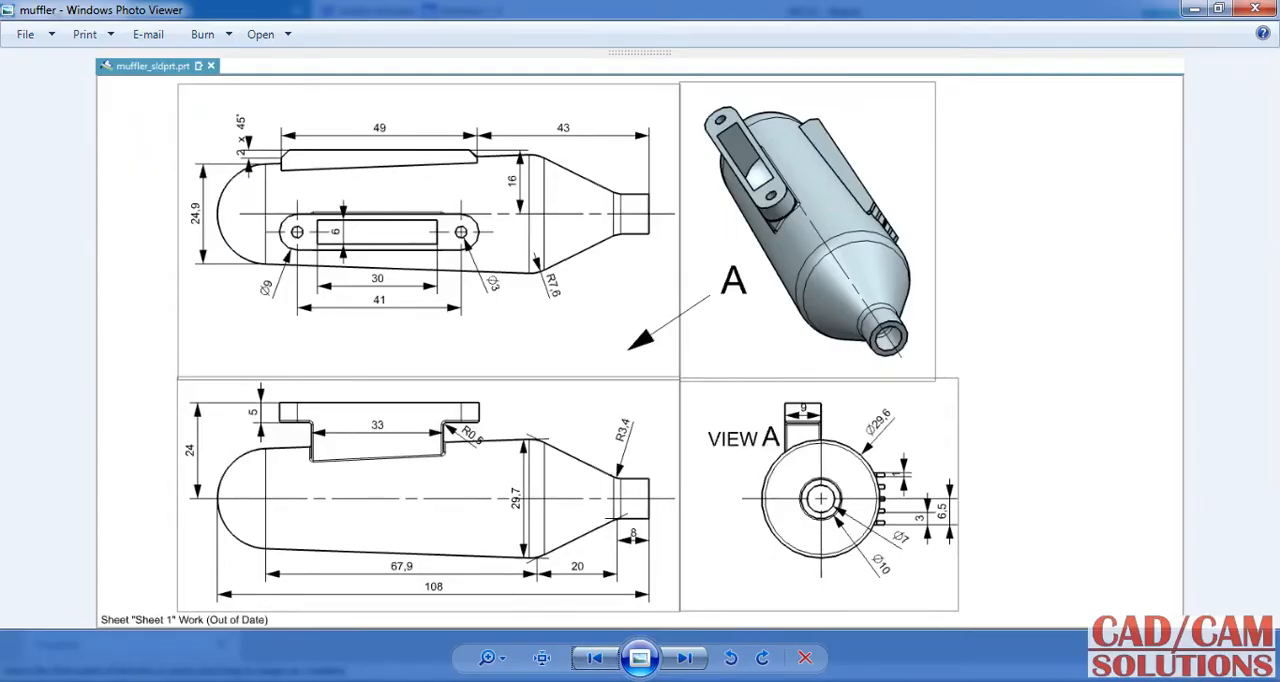
left_click(468, 680)
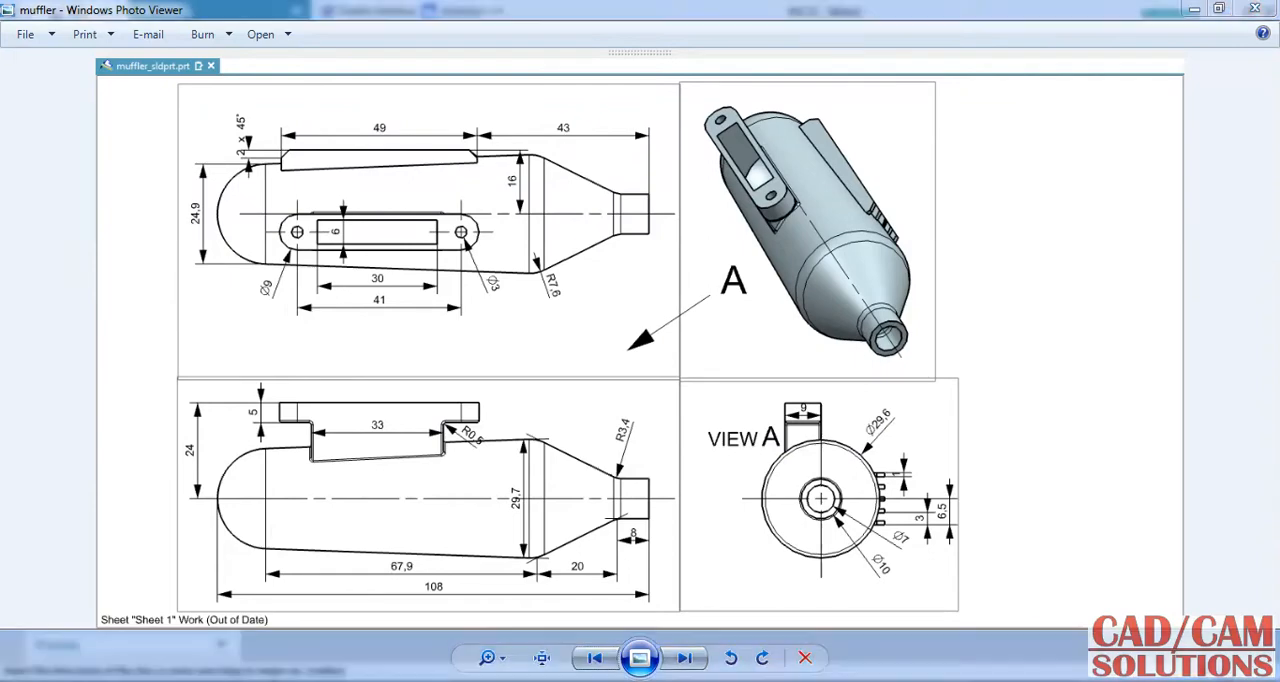
left_click(757, 417)
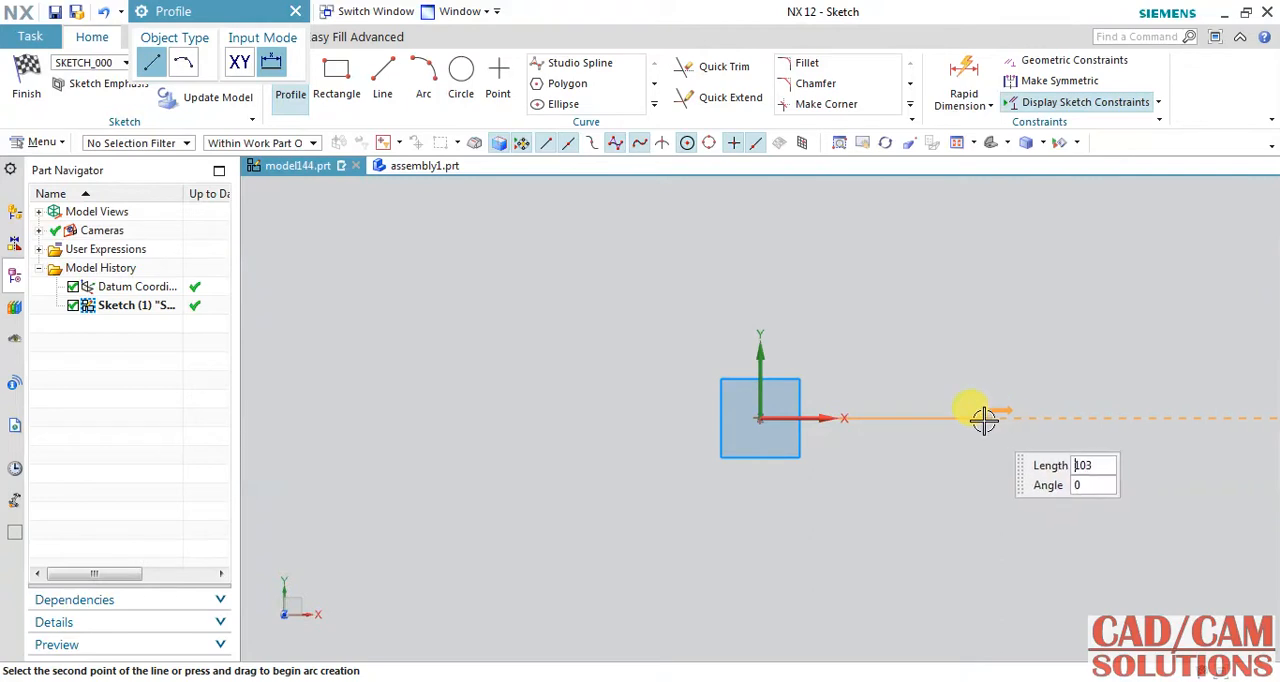
left_click(983, 418)
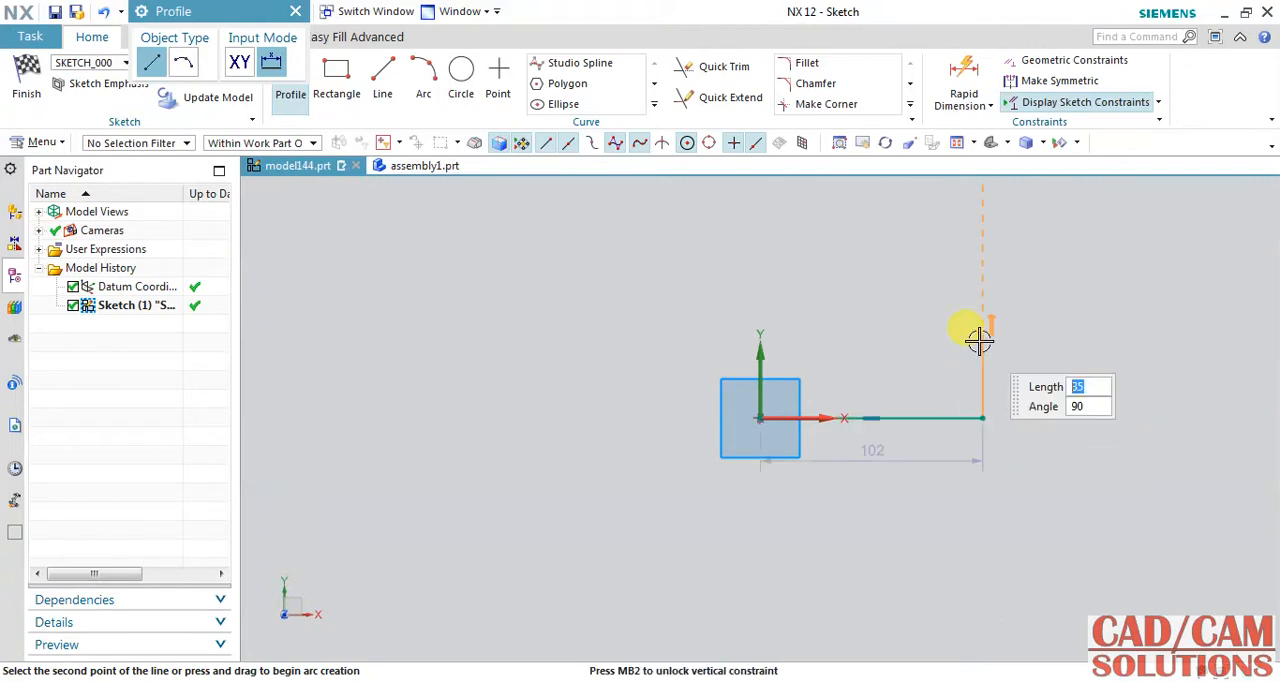
left_click(290, 88)
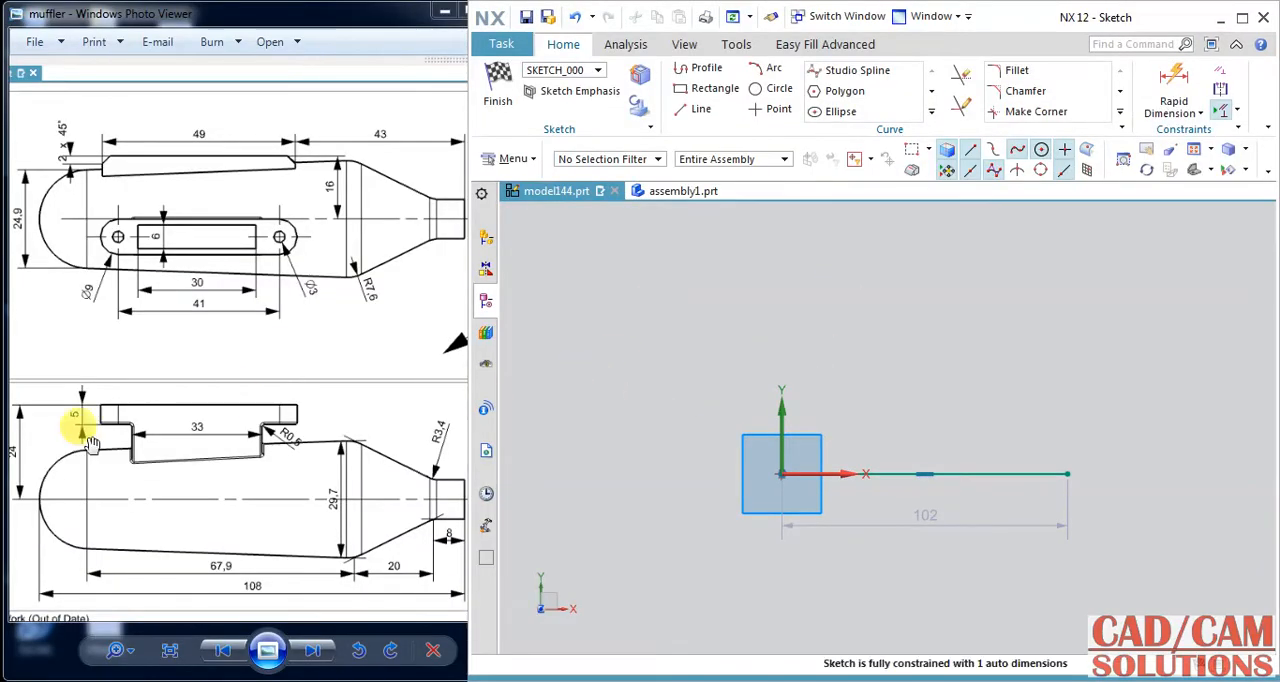
left_click(486, 493)
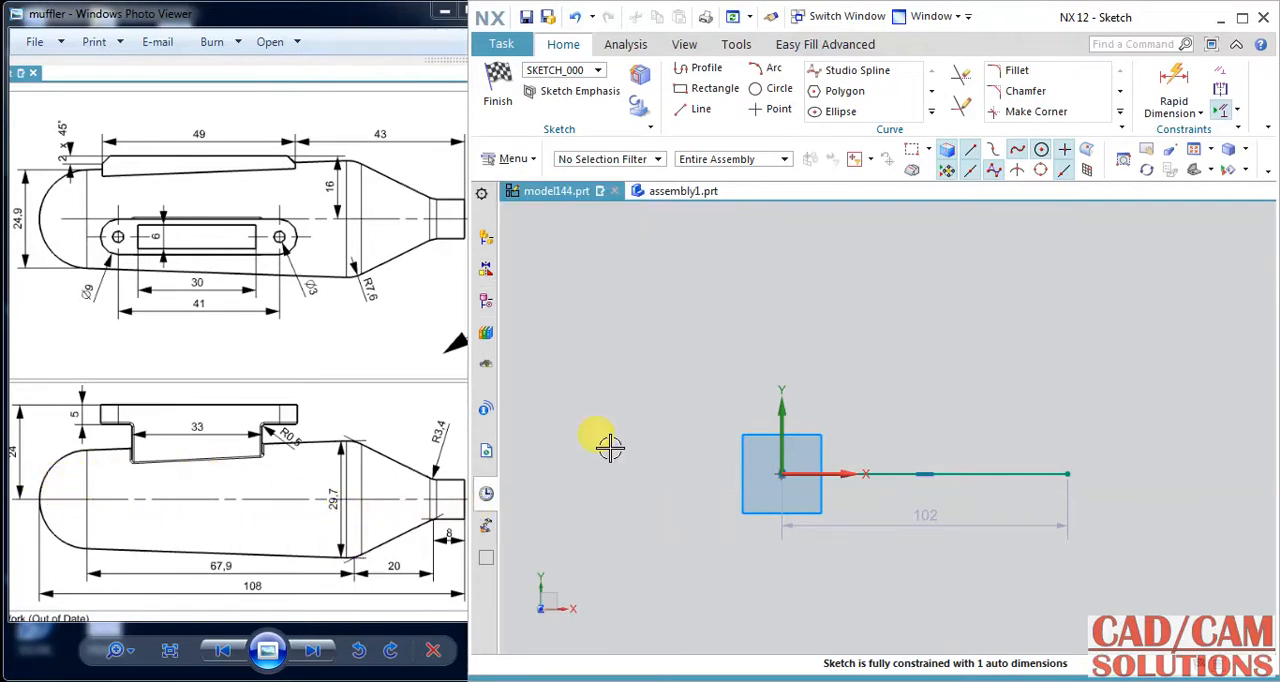
left_click(486, 272)
left_click(488, 303)
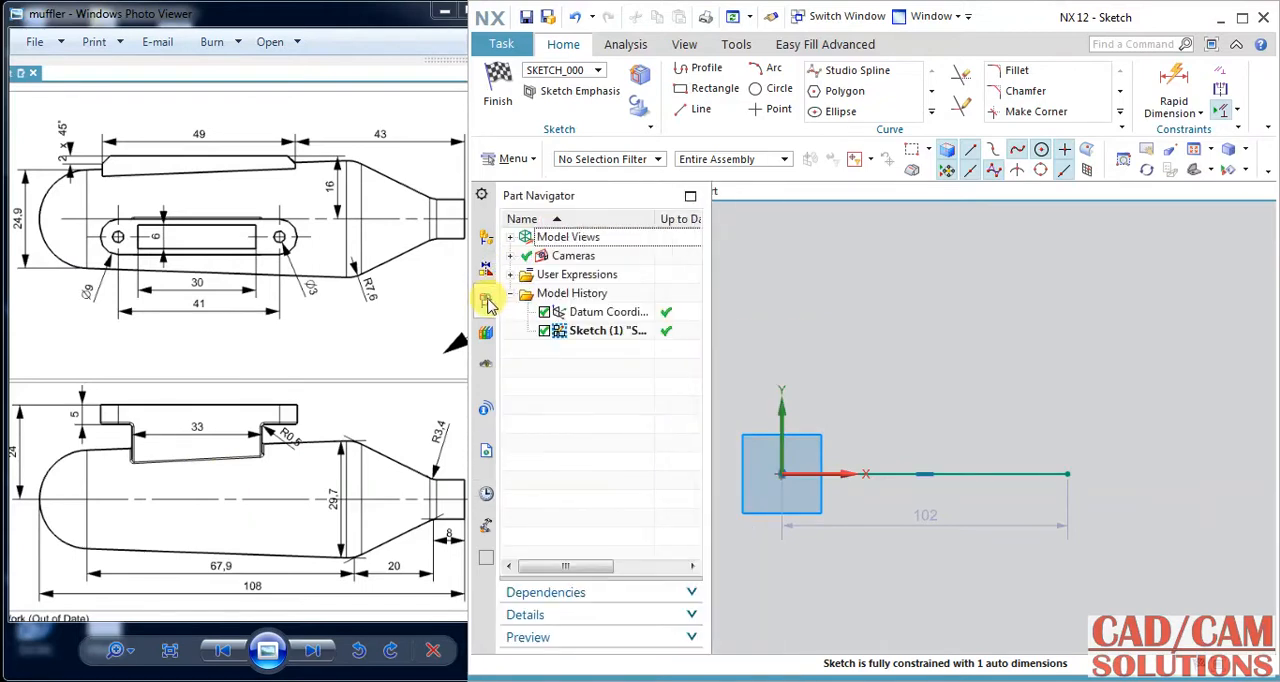
left_click(848, 313)
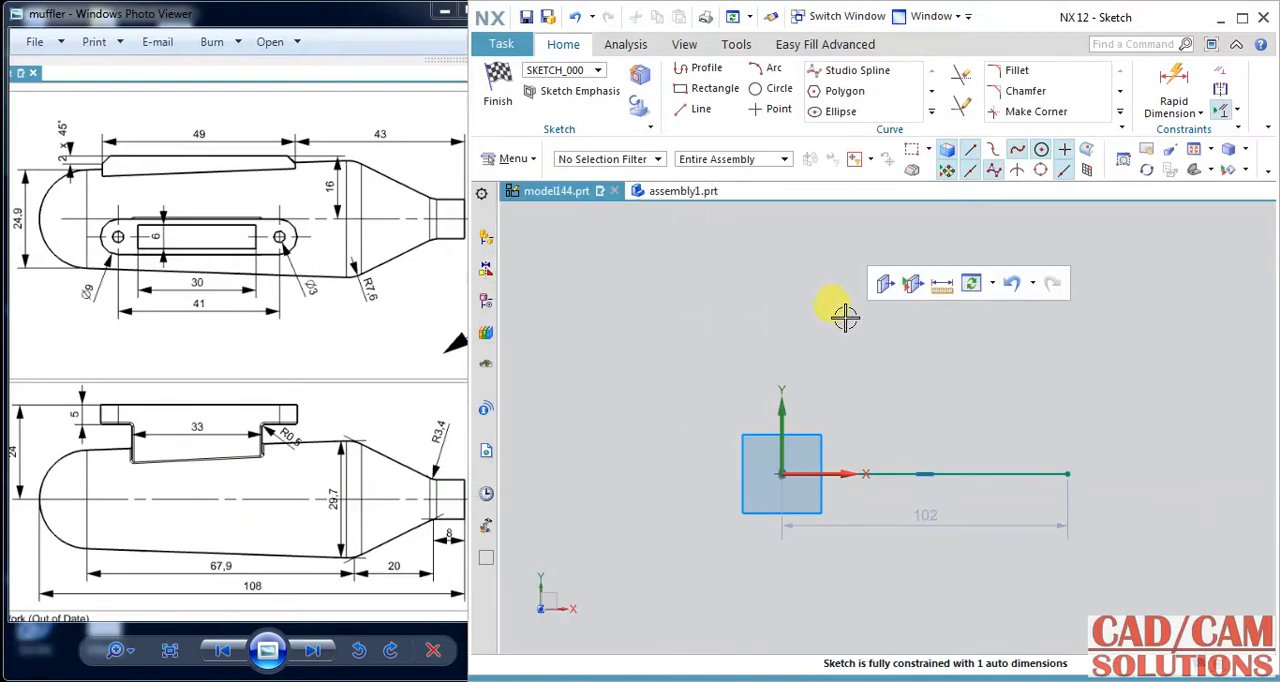
Draw a circle of diameter 24.9 mm centred on the sketch origin.
left_click(768, 92)
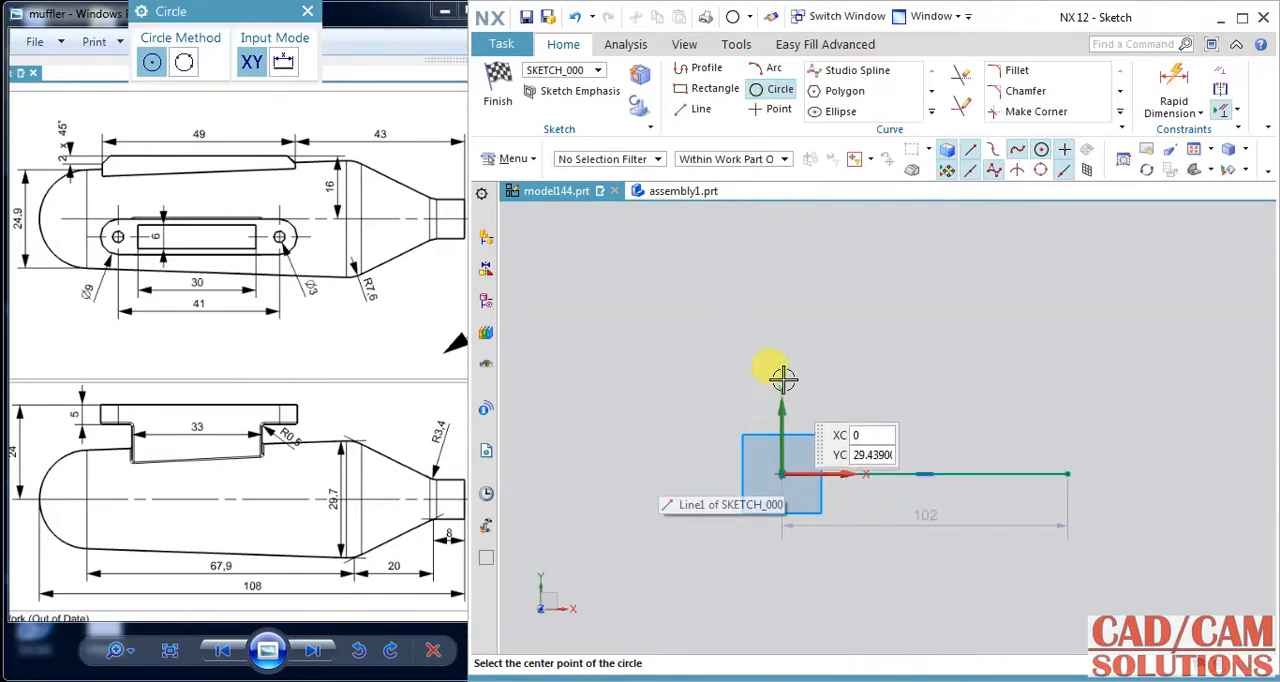
left_click(780, 474)
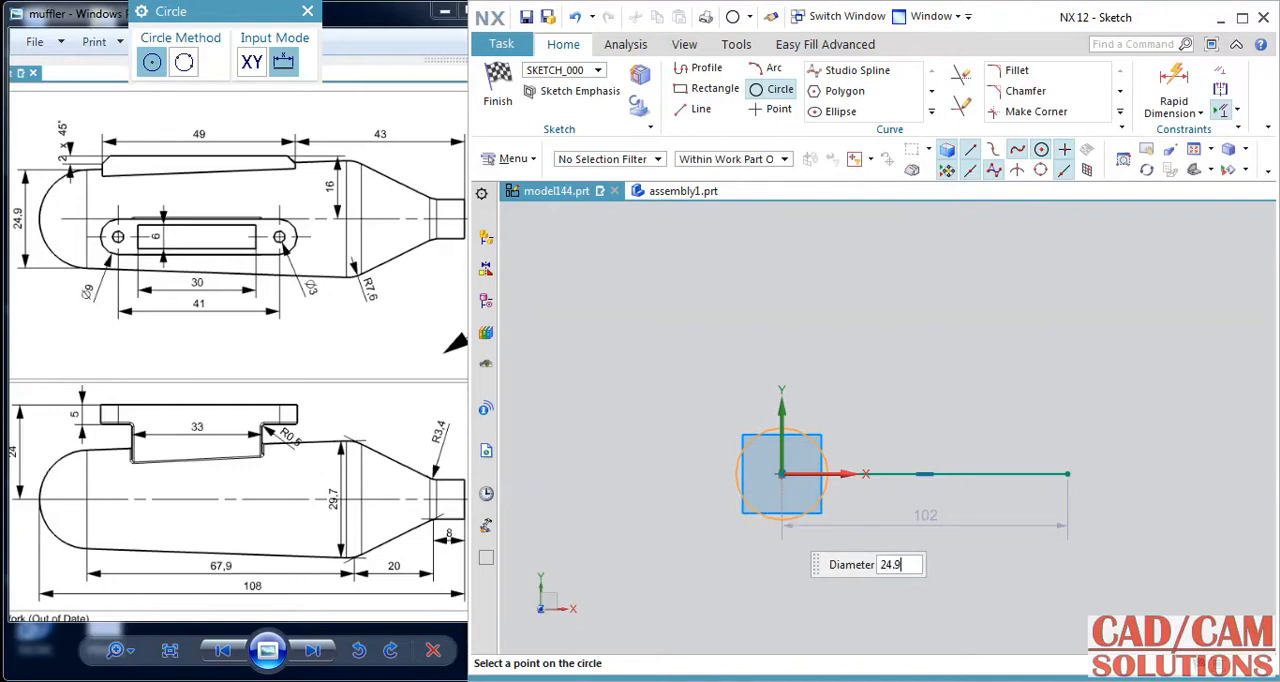
key("Return")
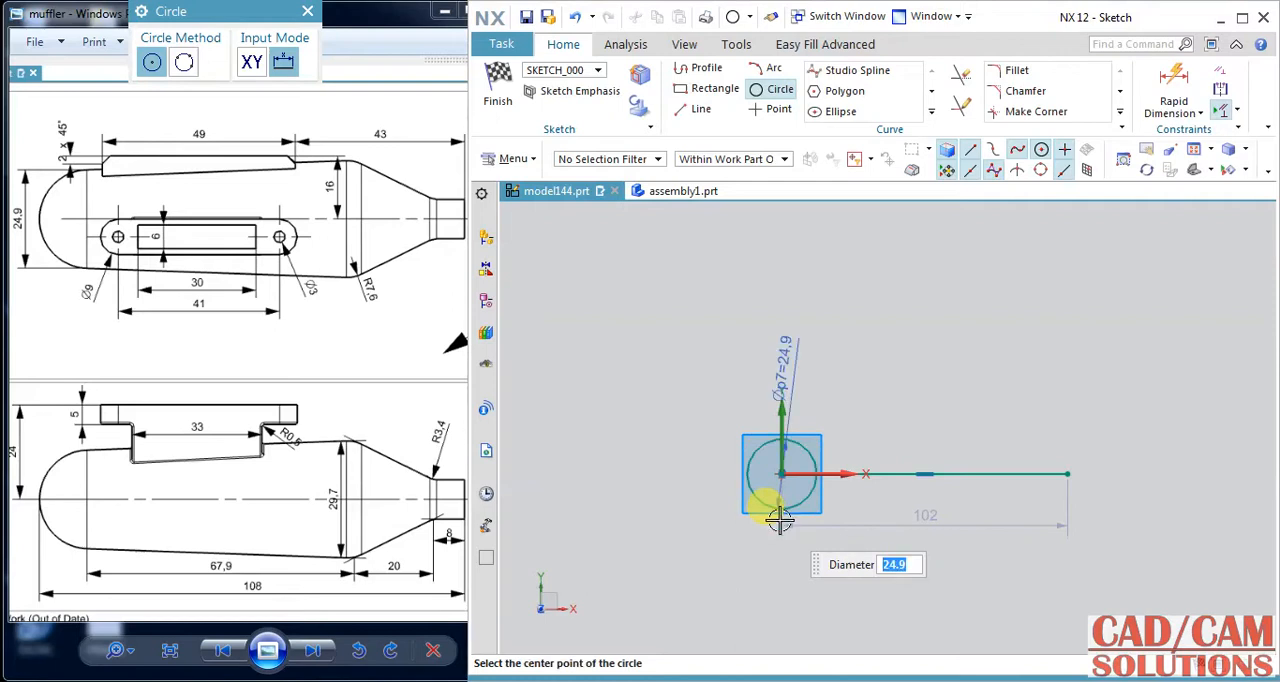
middle_click(909, 566)
Sketch a profile from the axis line's free end: about 5.9 mm down, 10 mm back, about 21 mm slanting outward, ending on the circle's lower side.
scroll(995, 539, "up", 1)
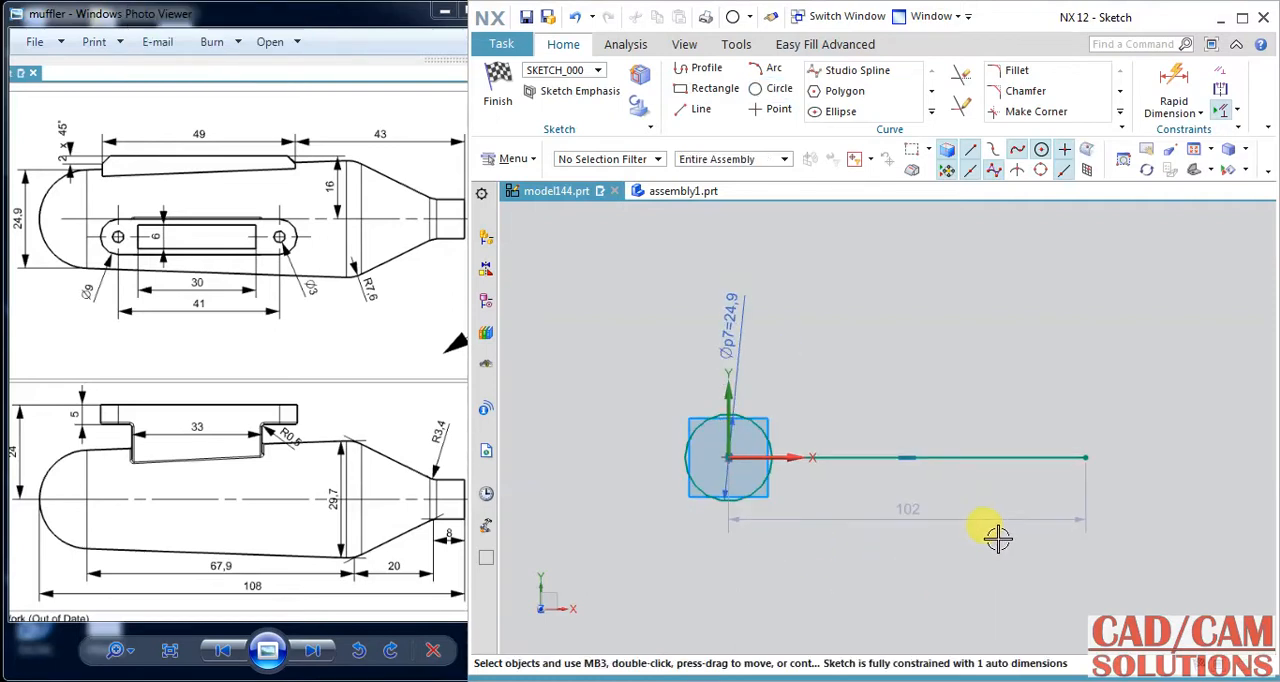
left_click(700, 68)
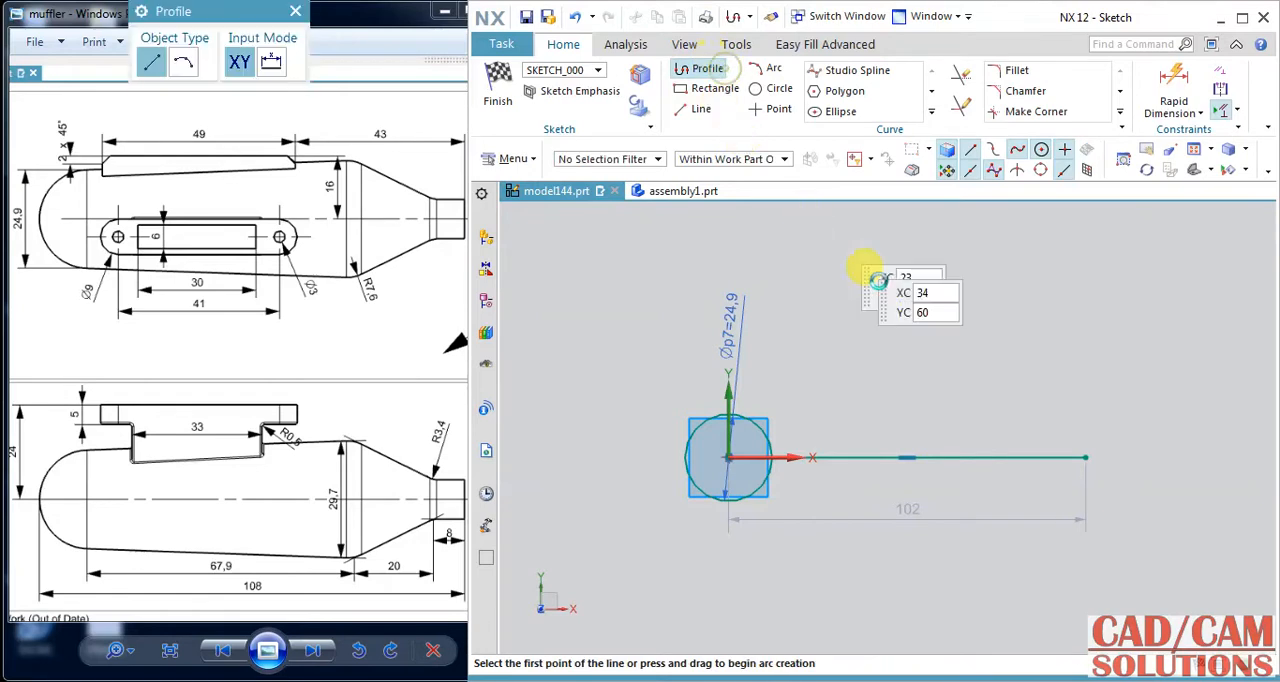
left_click(1085, 457)
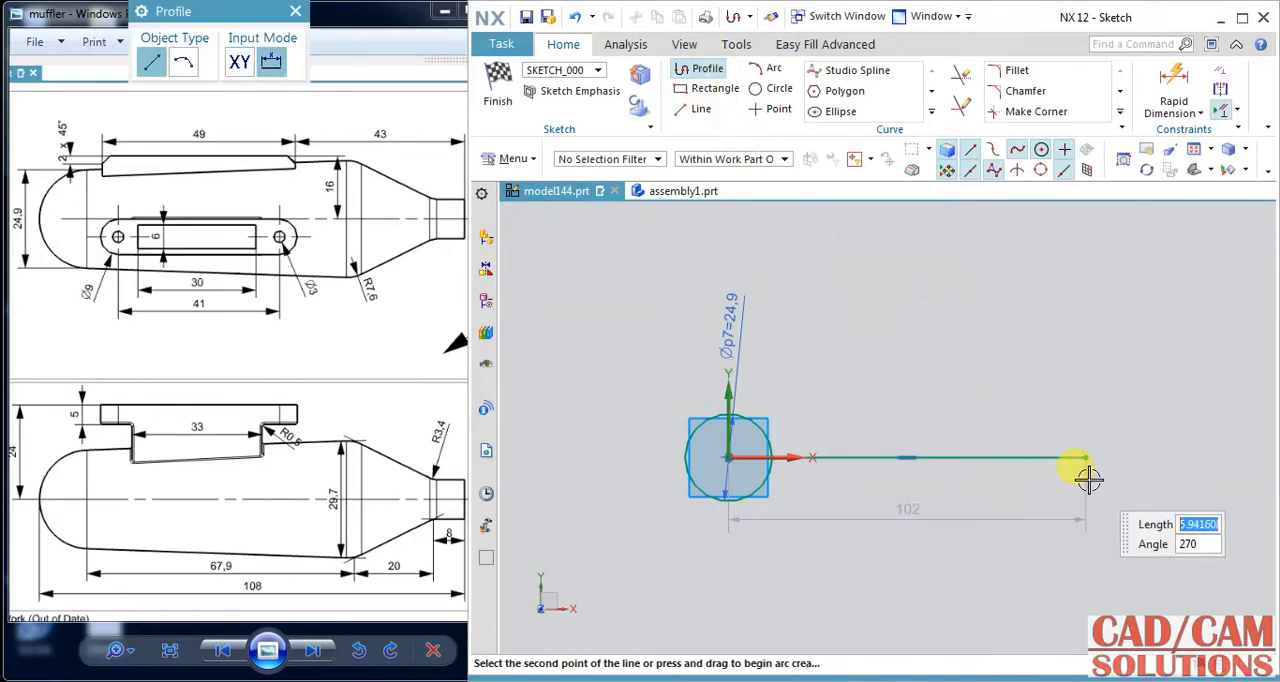
scroll(1087, 480, "up", 1)
left_click(1085, 479)
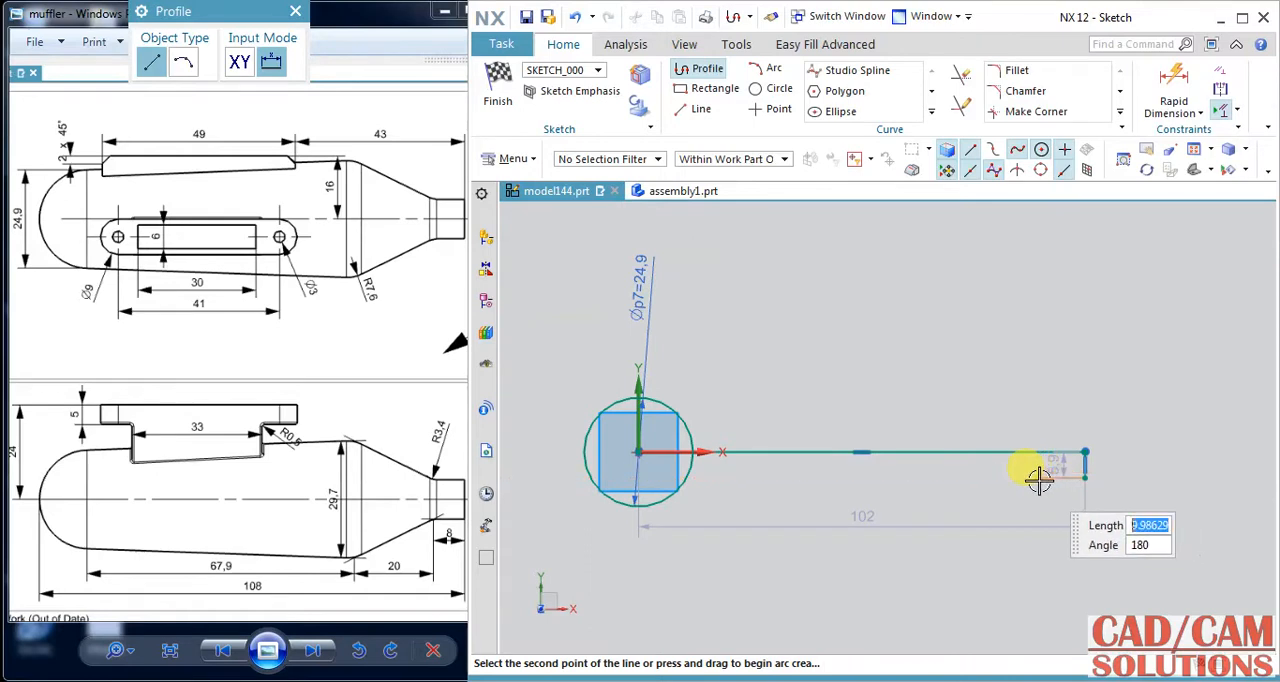
left_click(972, 537)
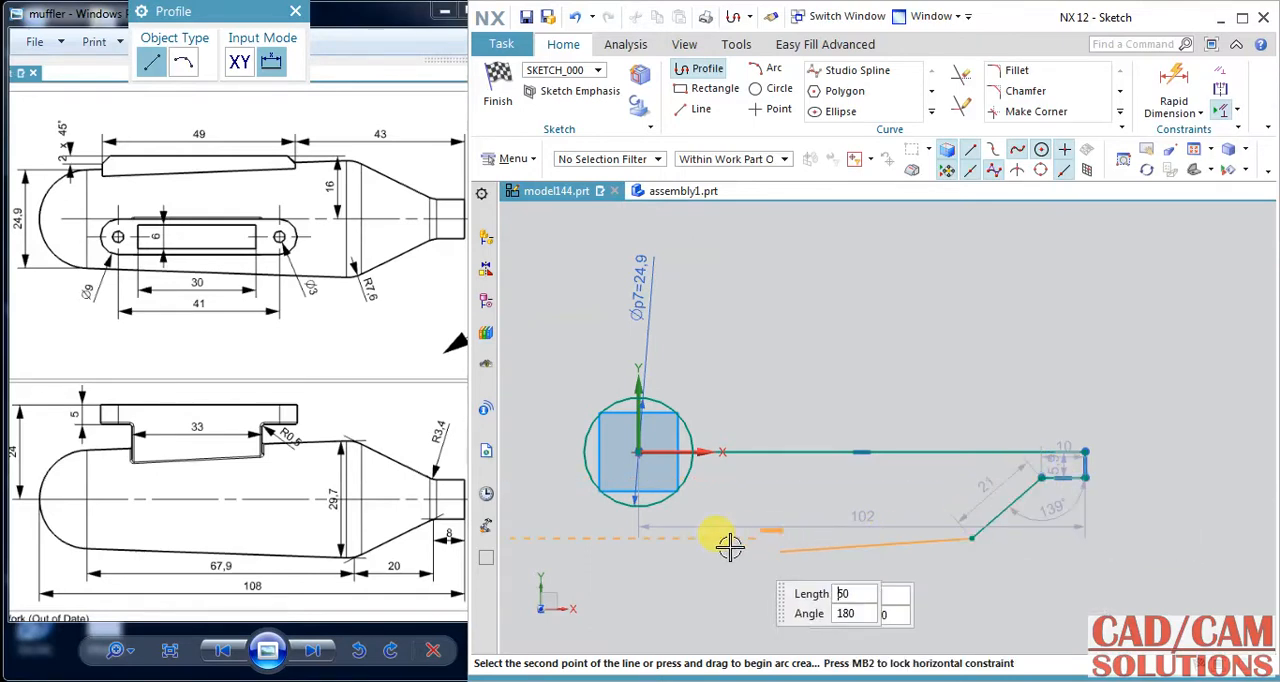
left_click(643, 510)
key("Escape")
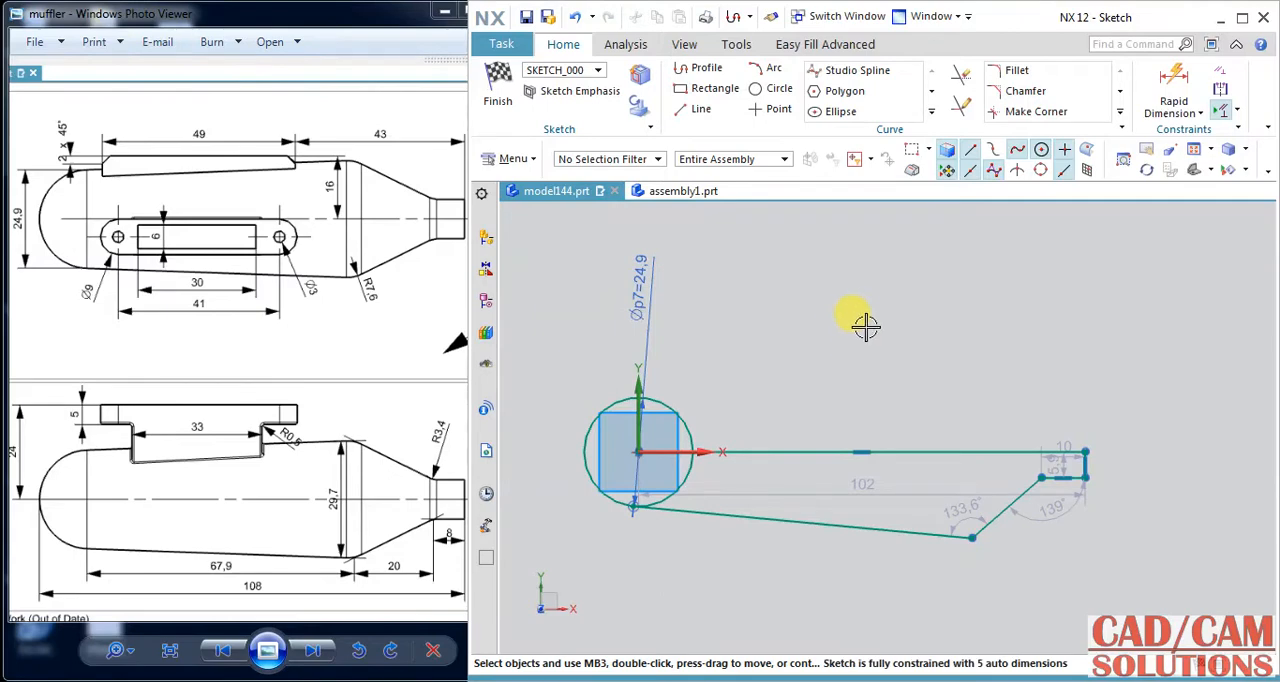
Dimension the long slanted body line horizontally and set it to 67.9 mm.
left_click(1173, 84)
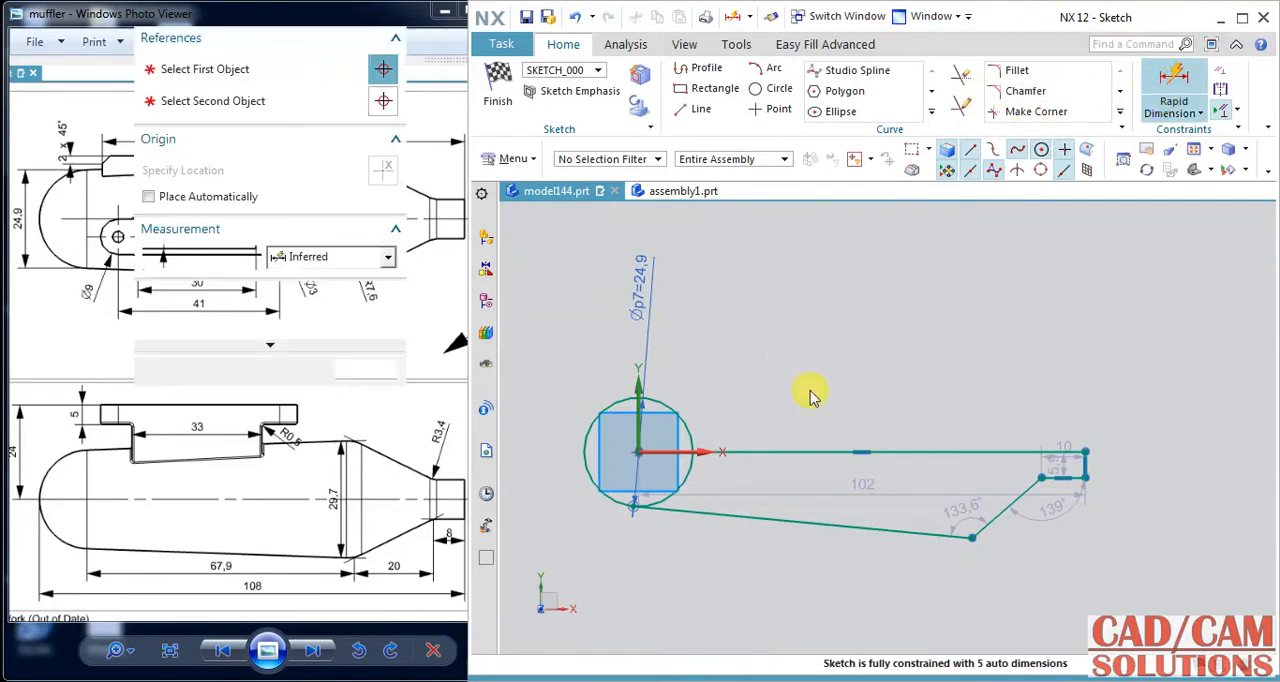
left_click(855, 525)
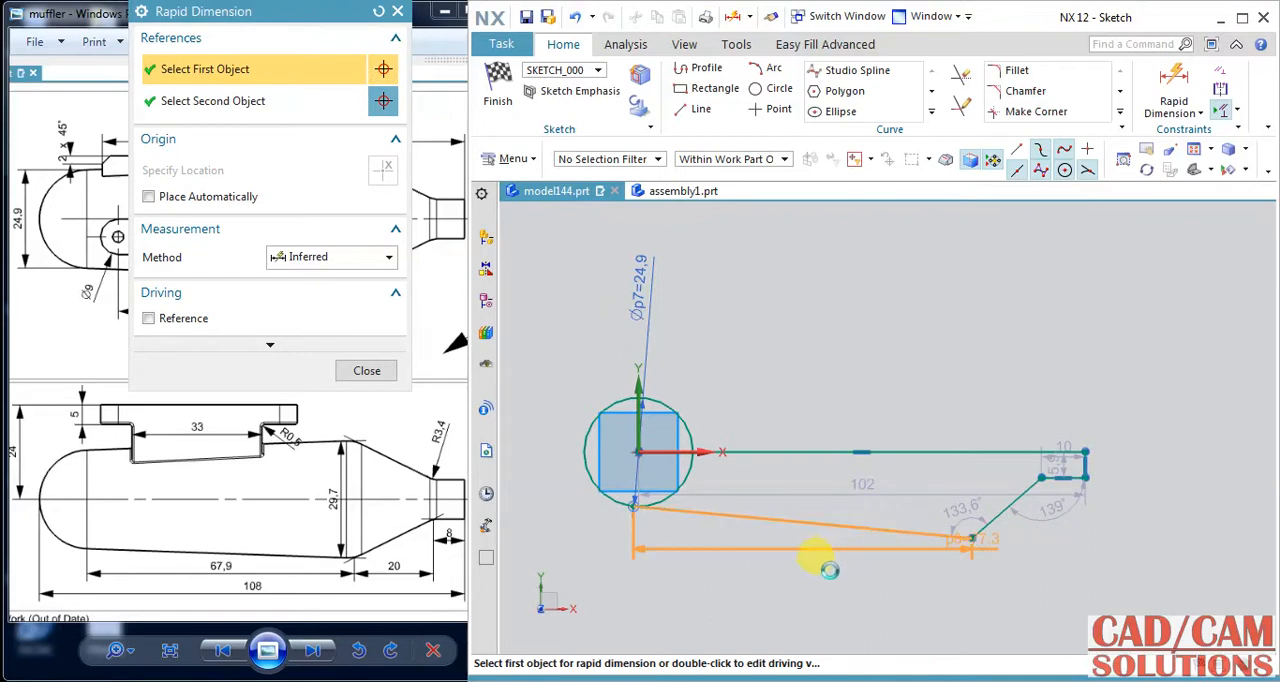
left_click(812, 565)
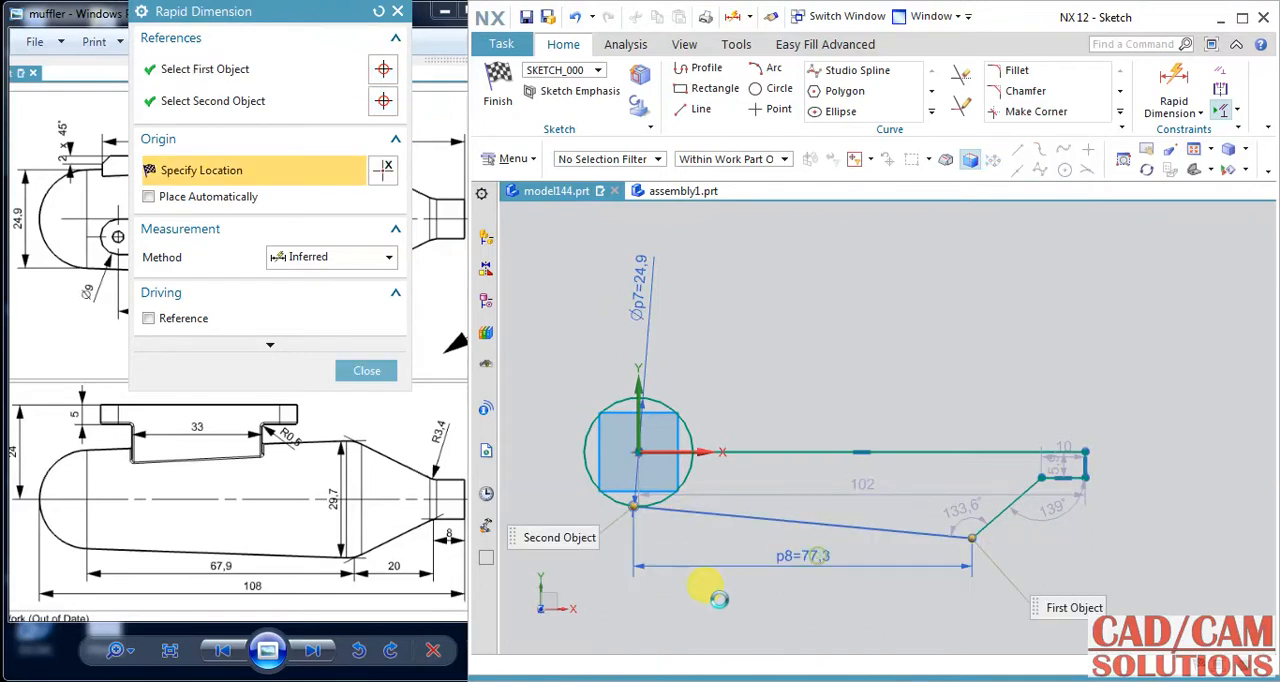
type("67")
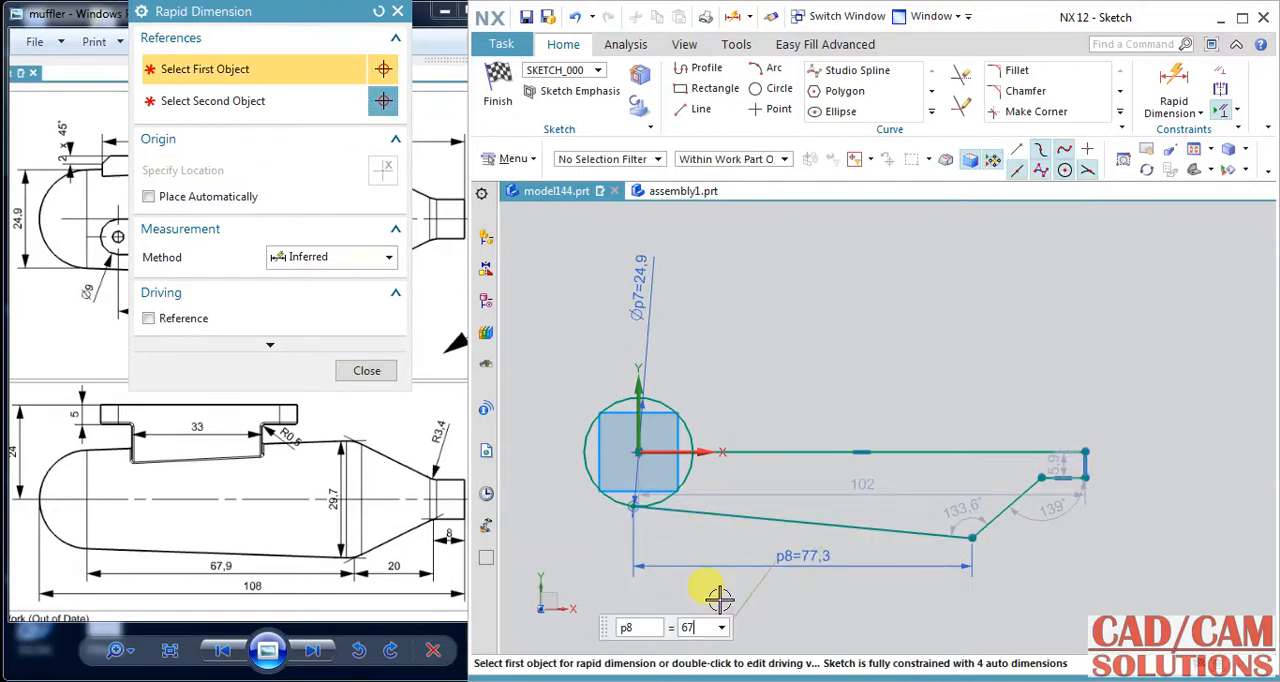
type(".9")
left_click(704, 589)
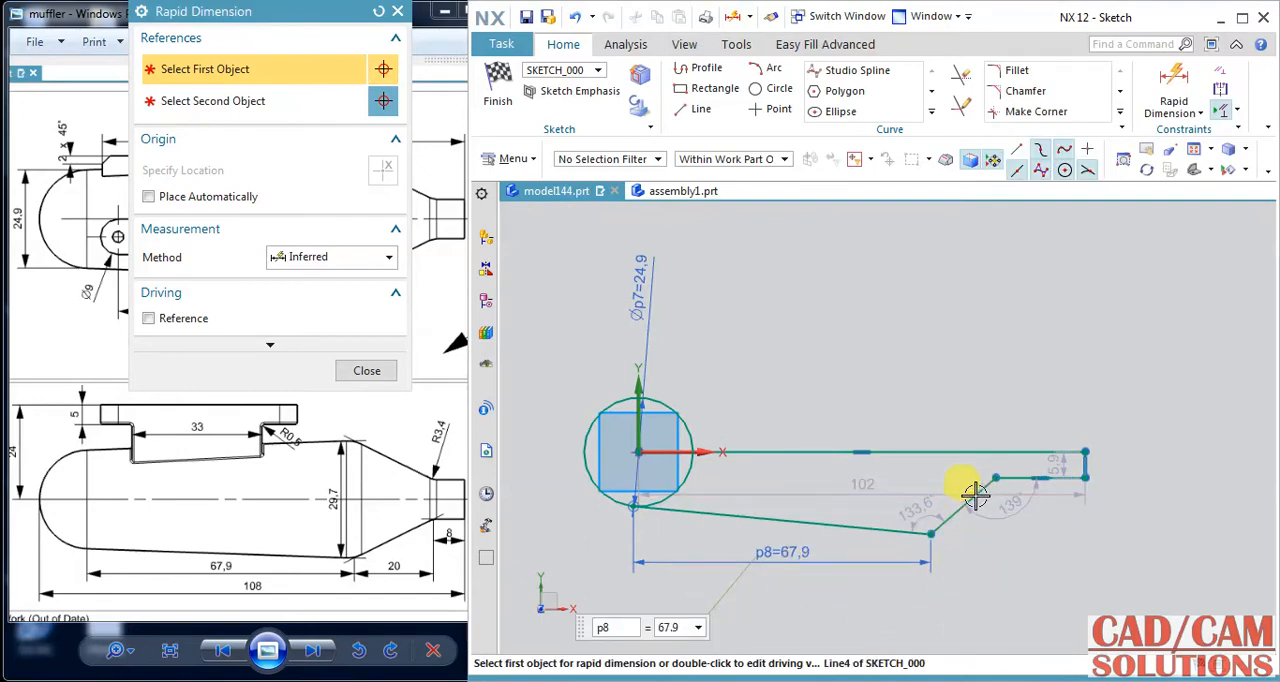
Dimension the cone line's horizontal length as 20 mm and the short outlet line's length as 8 mm.
left_click(975, 494)
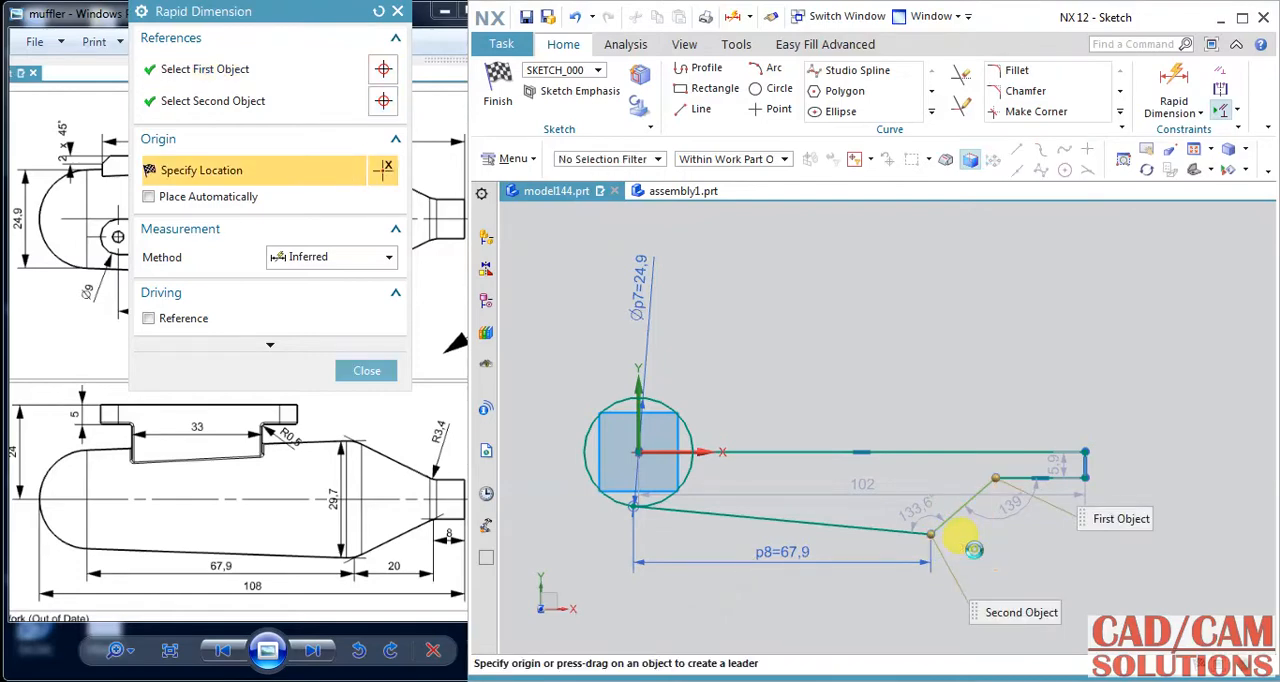
left_click(975, 549)
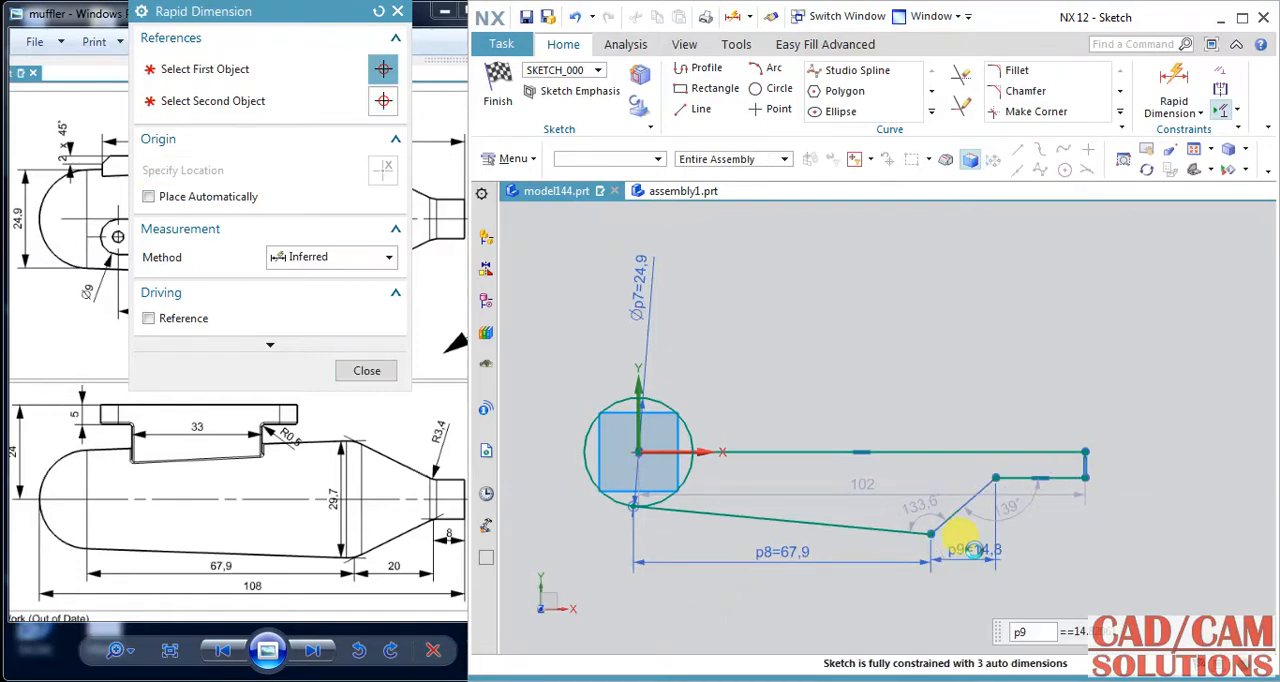
type("20")
key("Return")
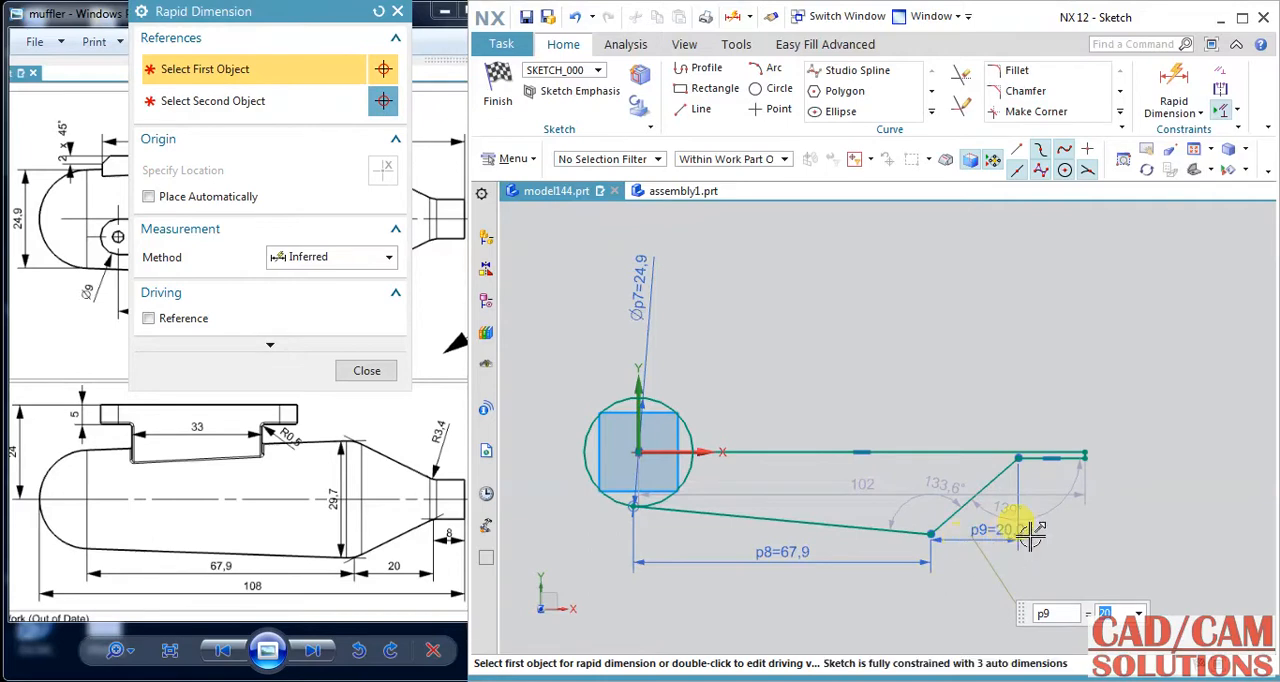
left_click(1063, 457)
left_click(1069, 533)
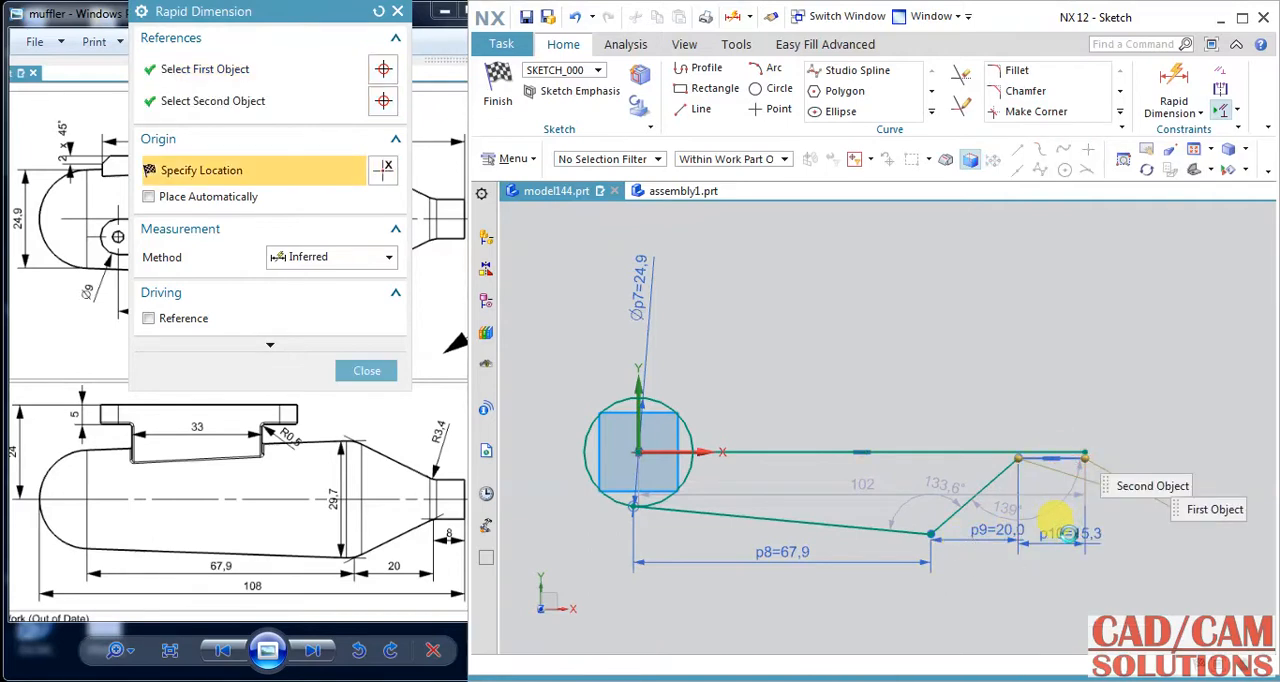
type("8")
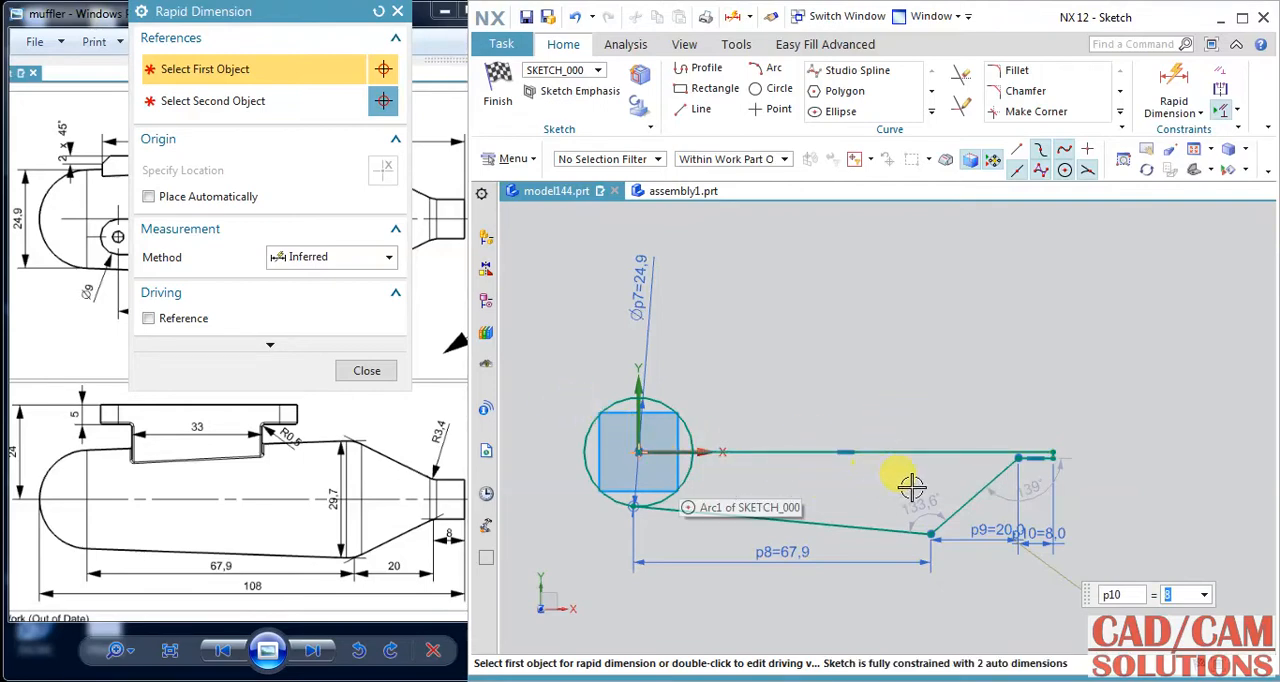
Check the outlet diameter in the reference drawing, and dimension the short outlet line 5 mm from the axis line.
left_click(385, 490)
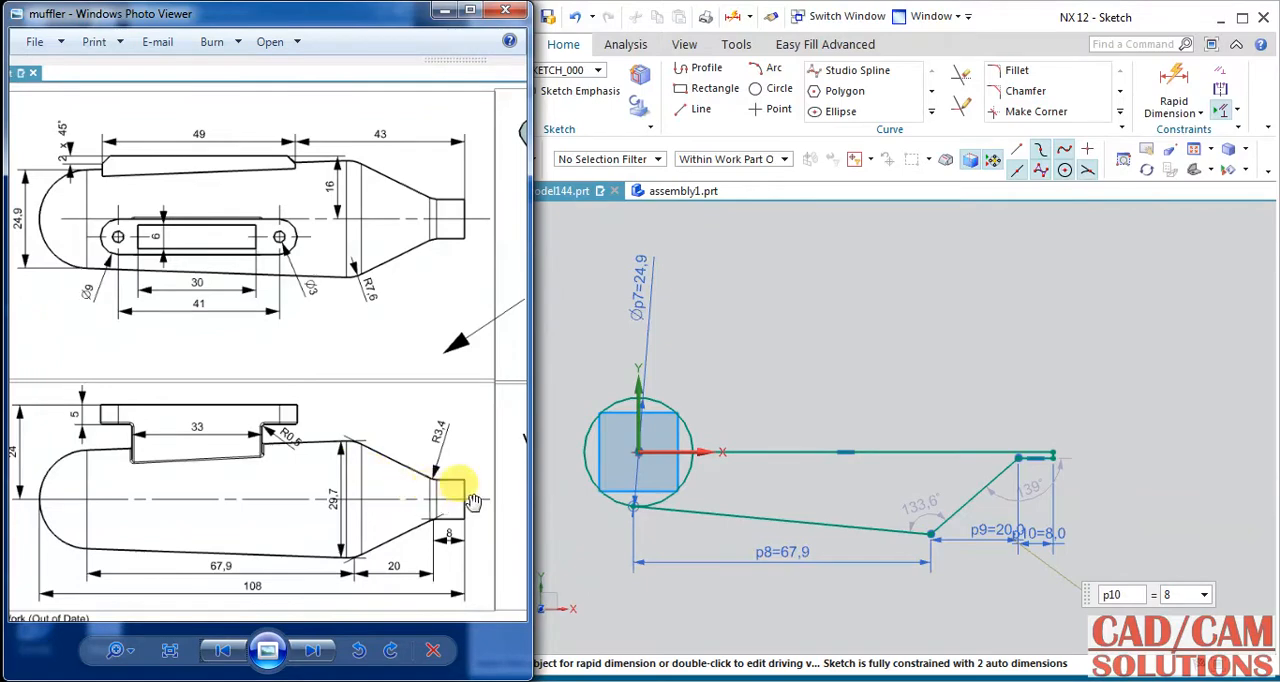
left_click_drag(414, 428, 200, 448)
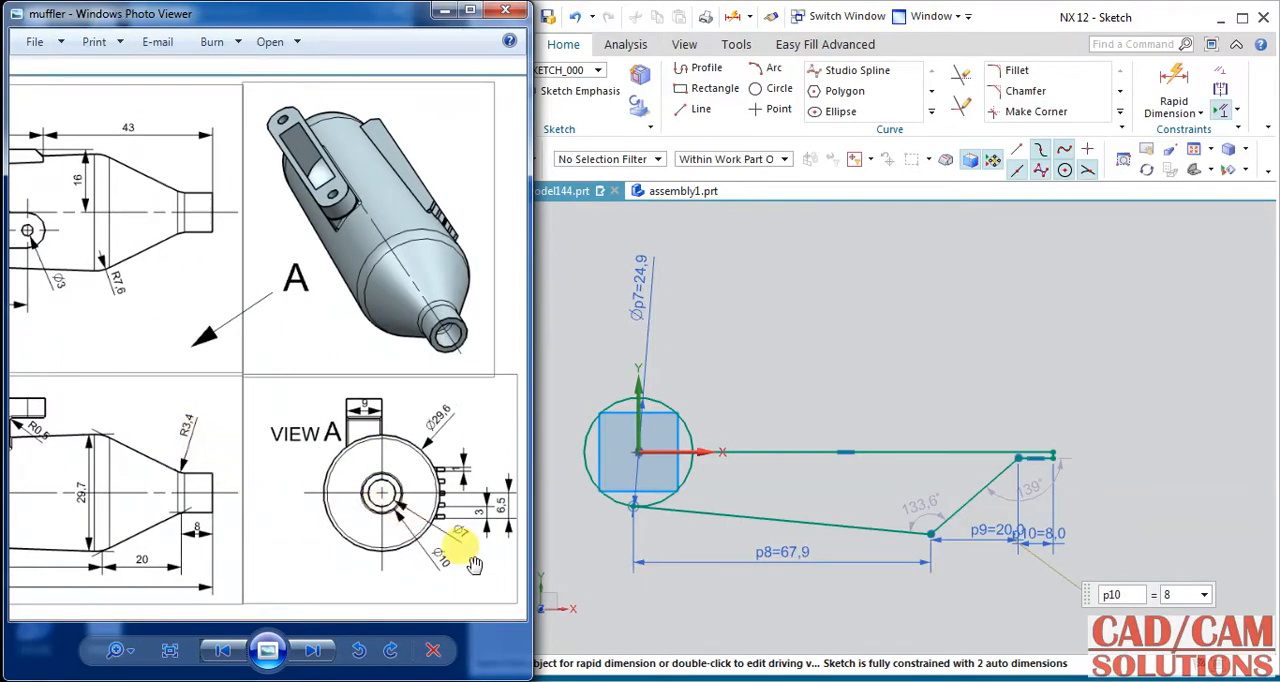
left_click_drag(230, 452, 484, 470)
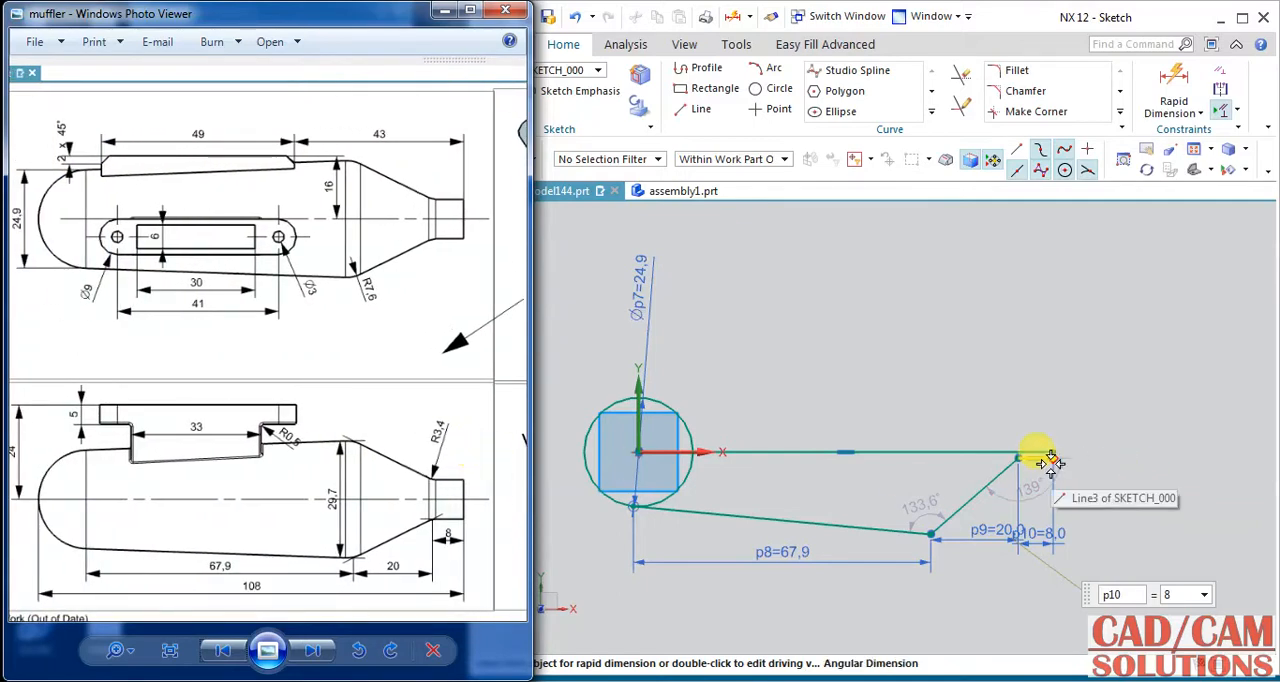
left_click(1097, 458)
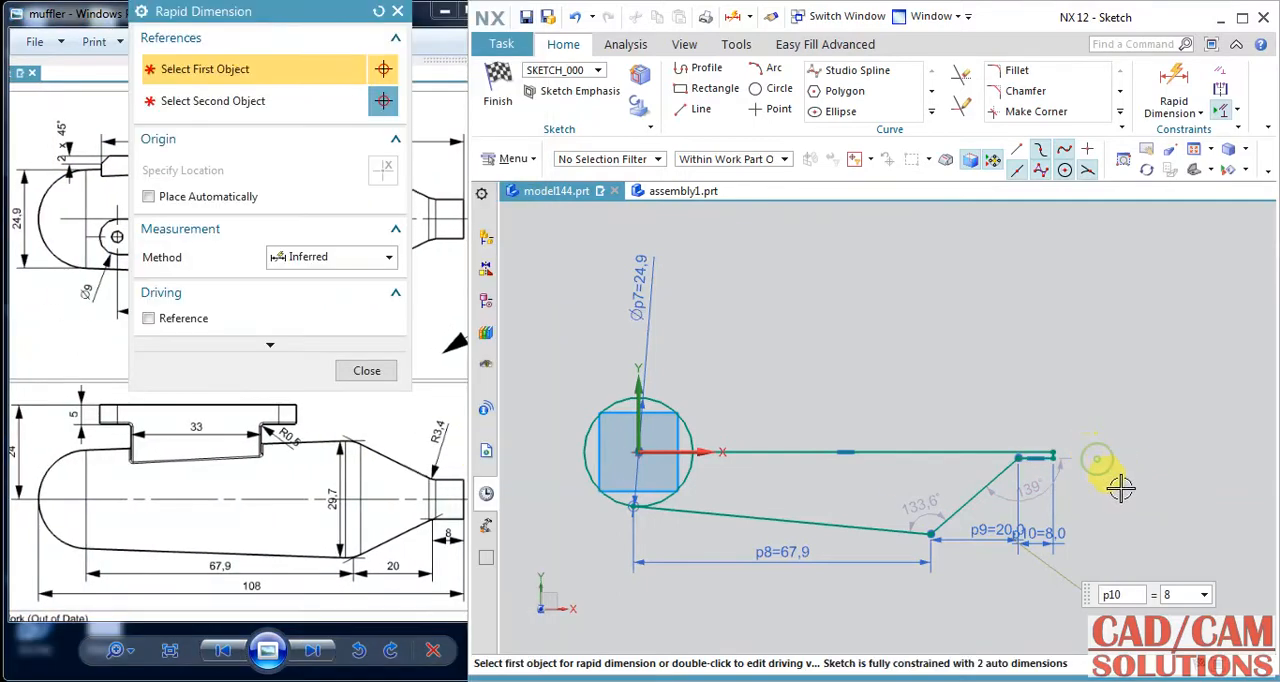
scroll(1050, 458, "up", 2)
scroll(1048, 454, "up", 2)
left_click(1046, 448)
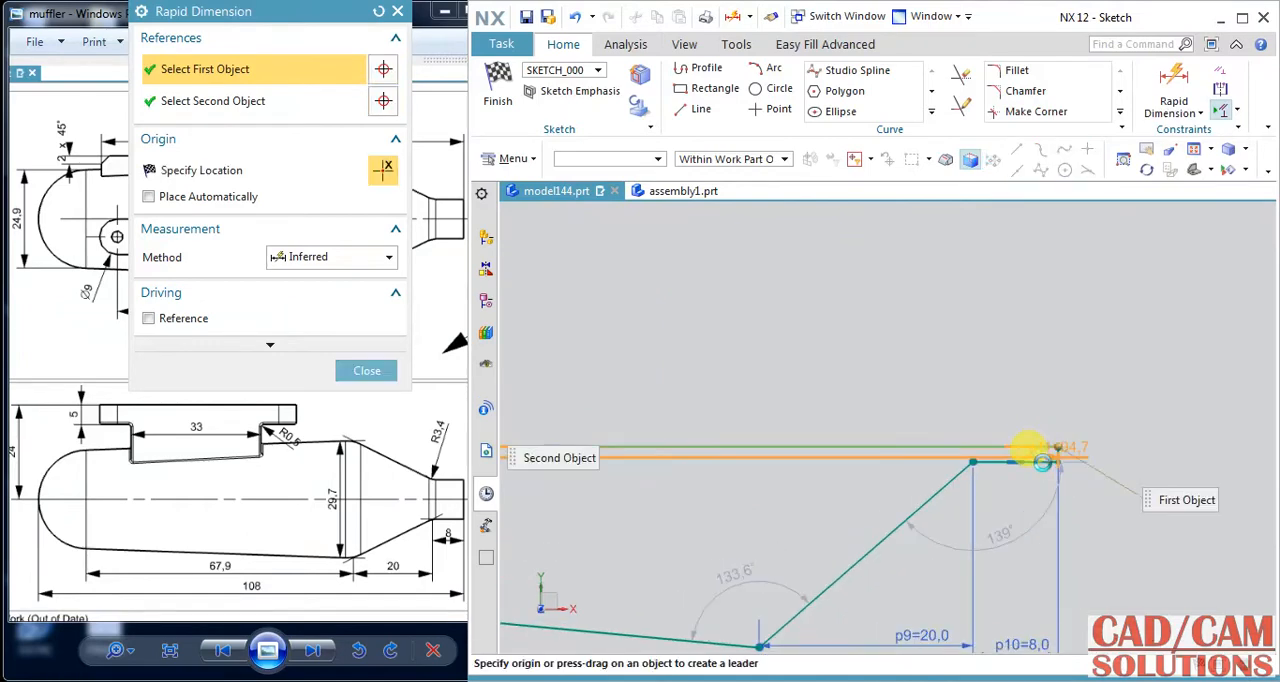
left_click(1043, 461)
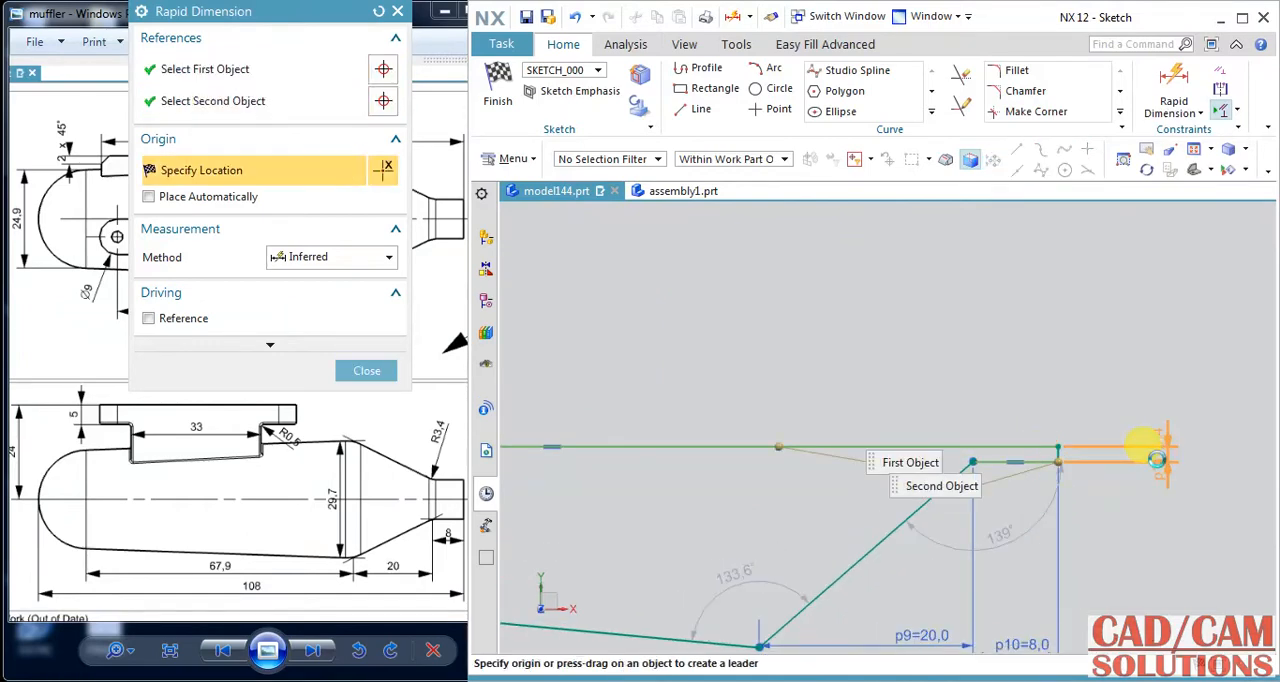
left_click(1157, 459)
type("5")
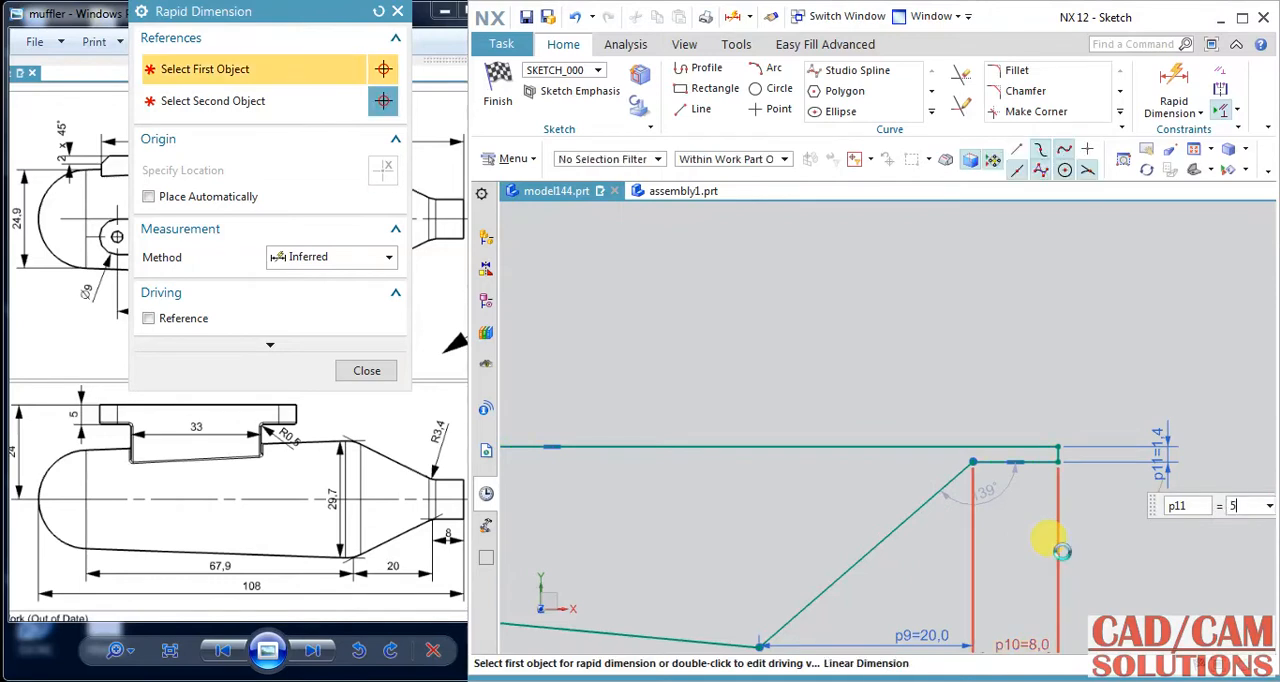
key("Return")
scroll(1110, 420, "down", 4)
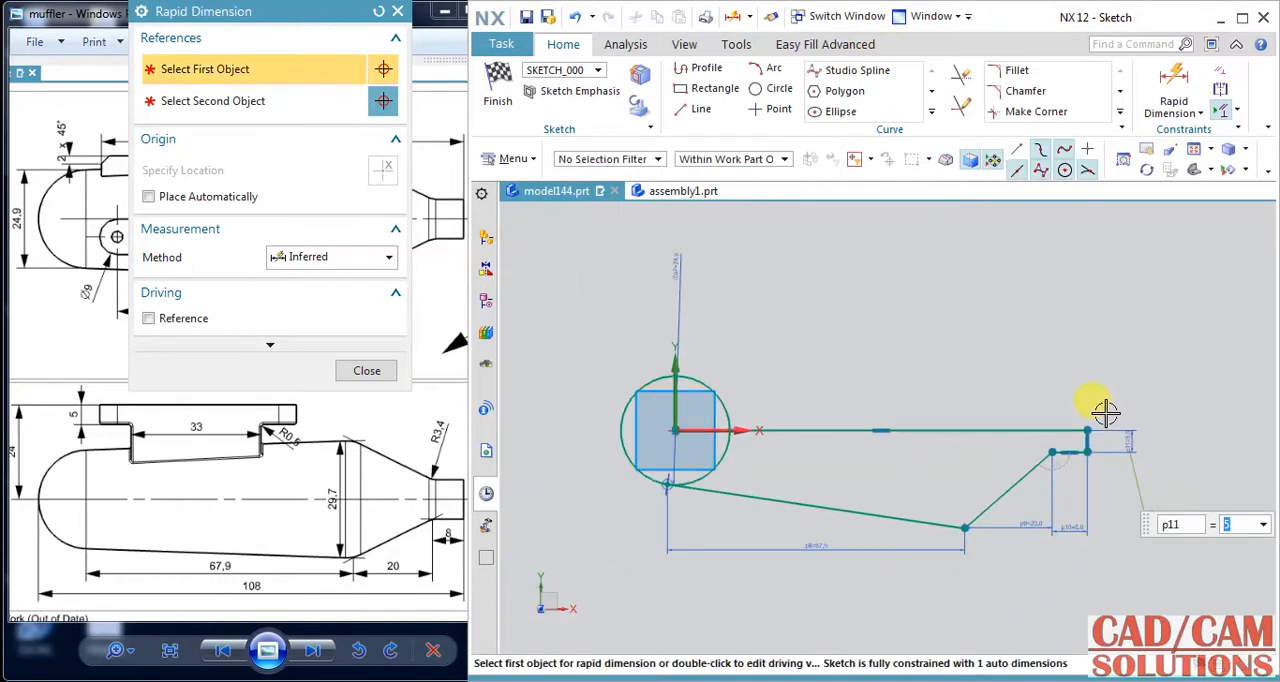
middle_click_drag(1035, 392, 1010, 407, "shift")
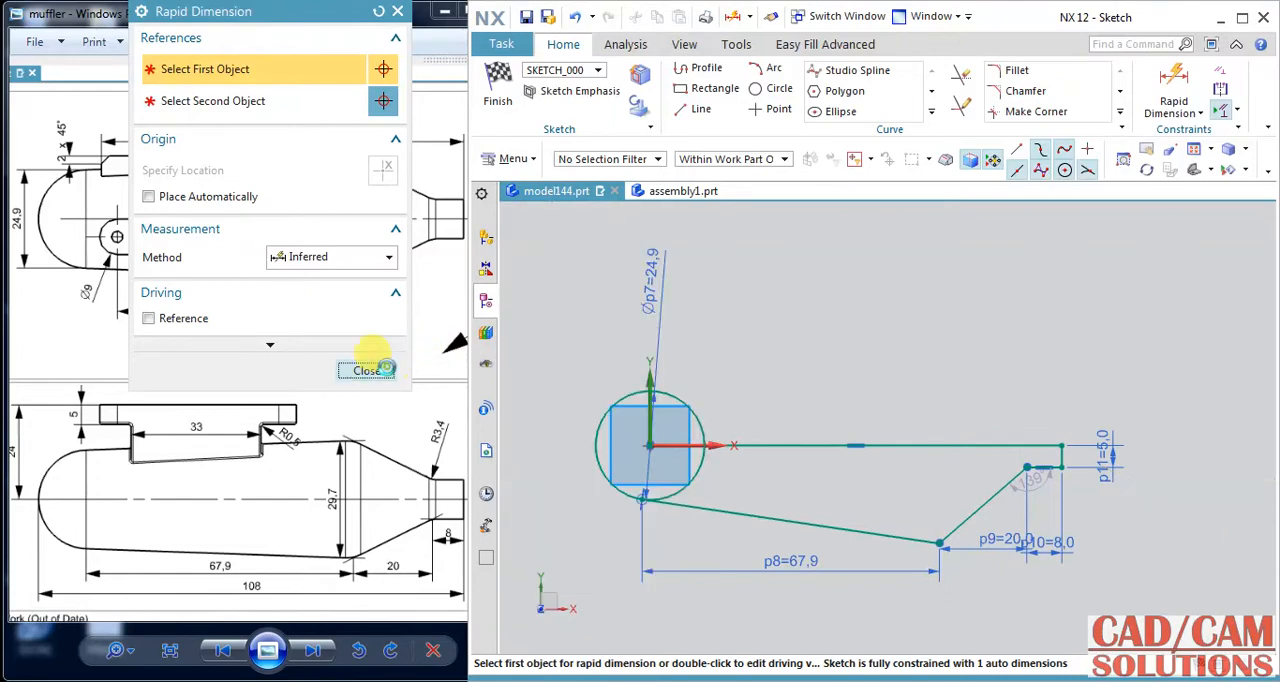
left_click(366, 370)
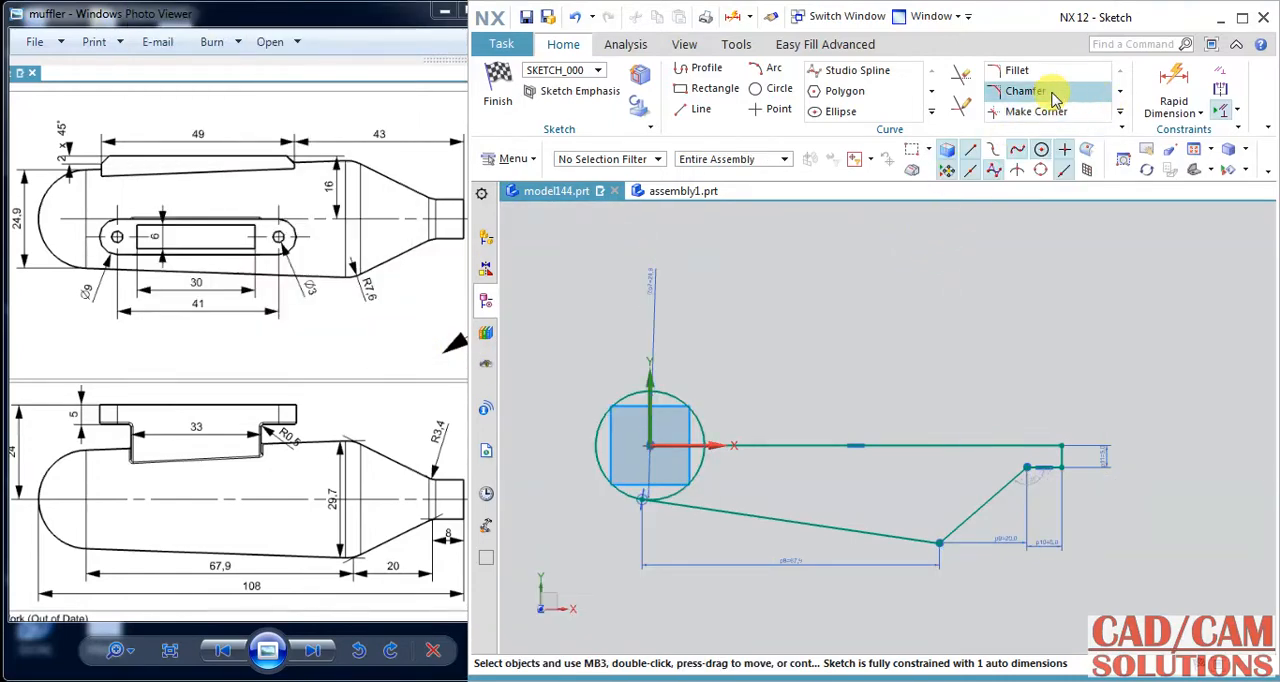
Extend the axis line to the circle's far side and trim the circle to the quarter arc closing the lower half-profile.
left_click(960, 75)
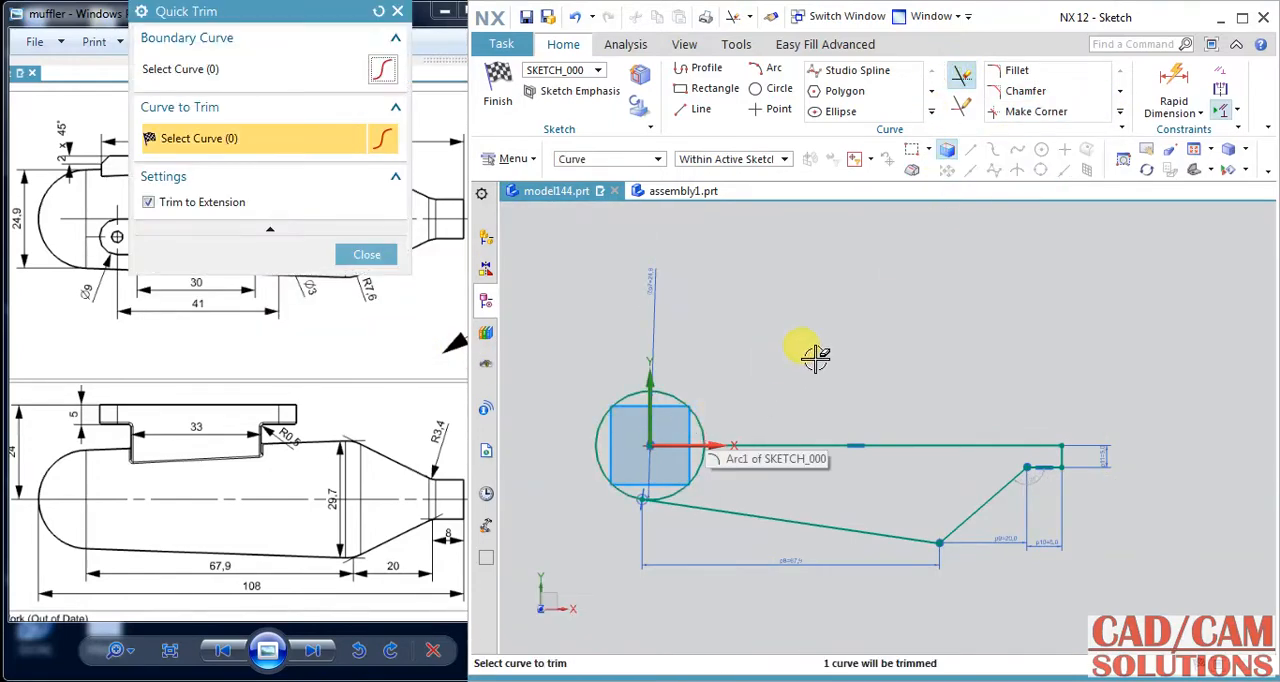
left_click(961, 106)
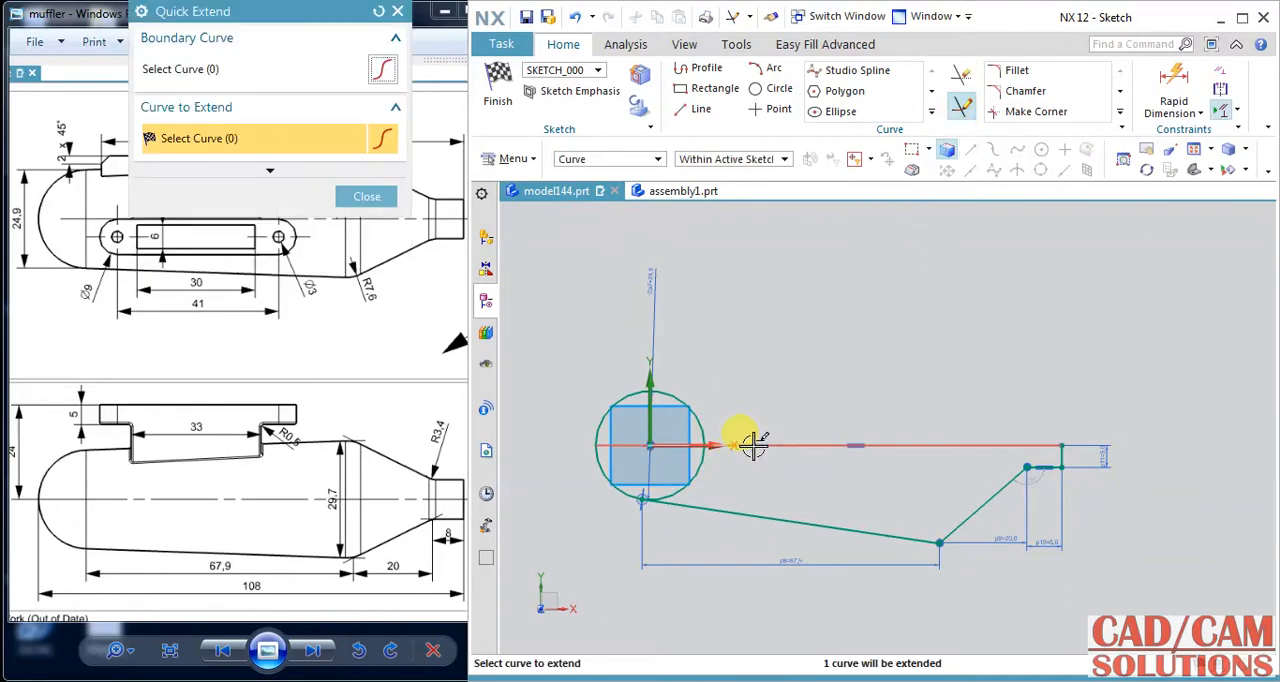
left_click(960, 76)
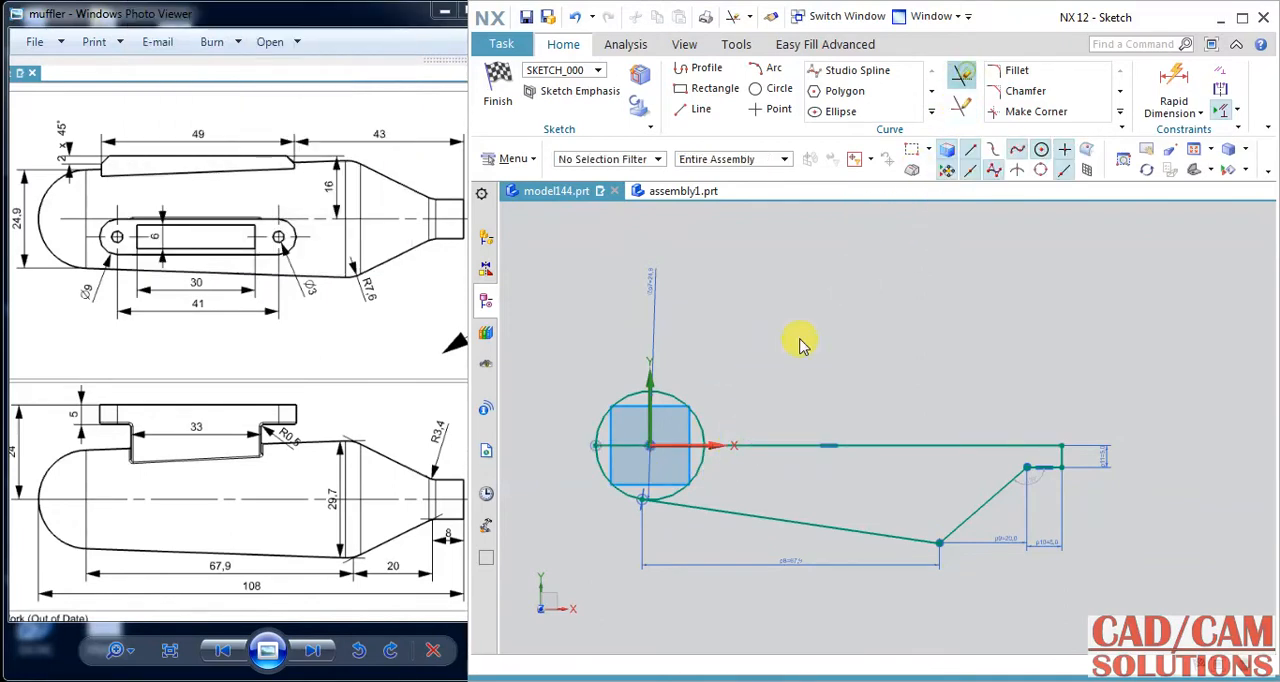
left_click(668, 392)
left_click(695, 477)
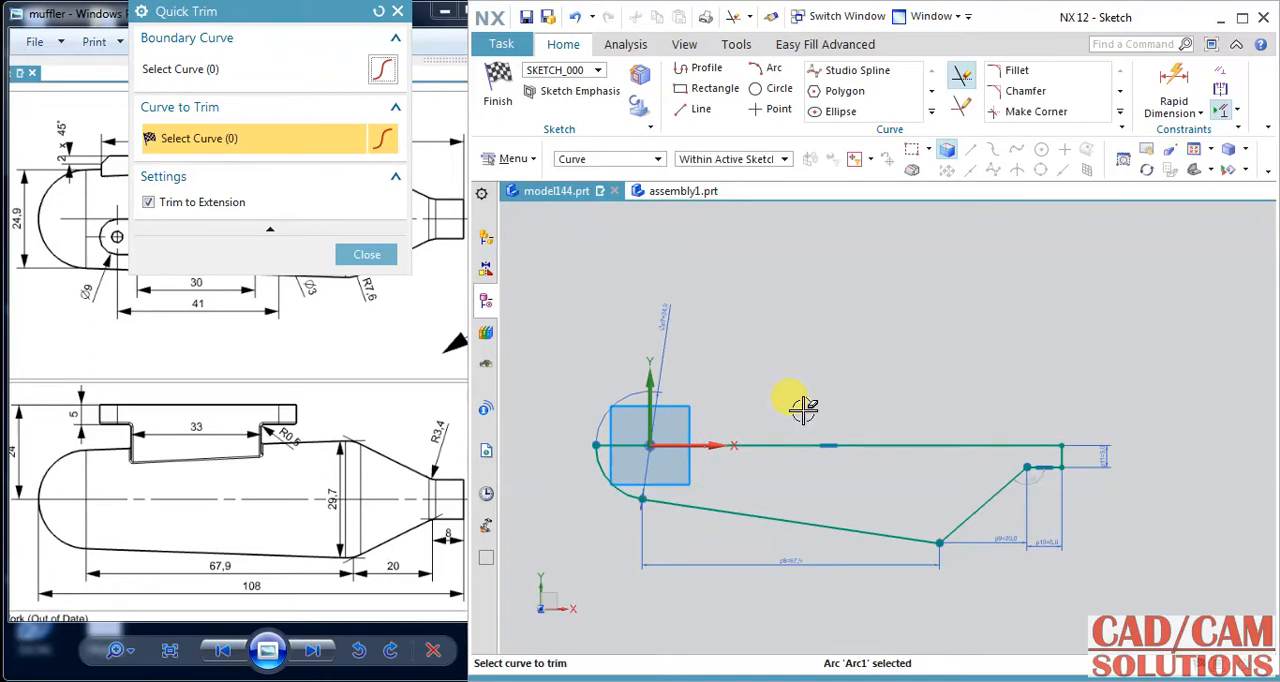
middle_click(863, 378)
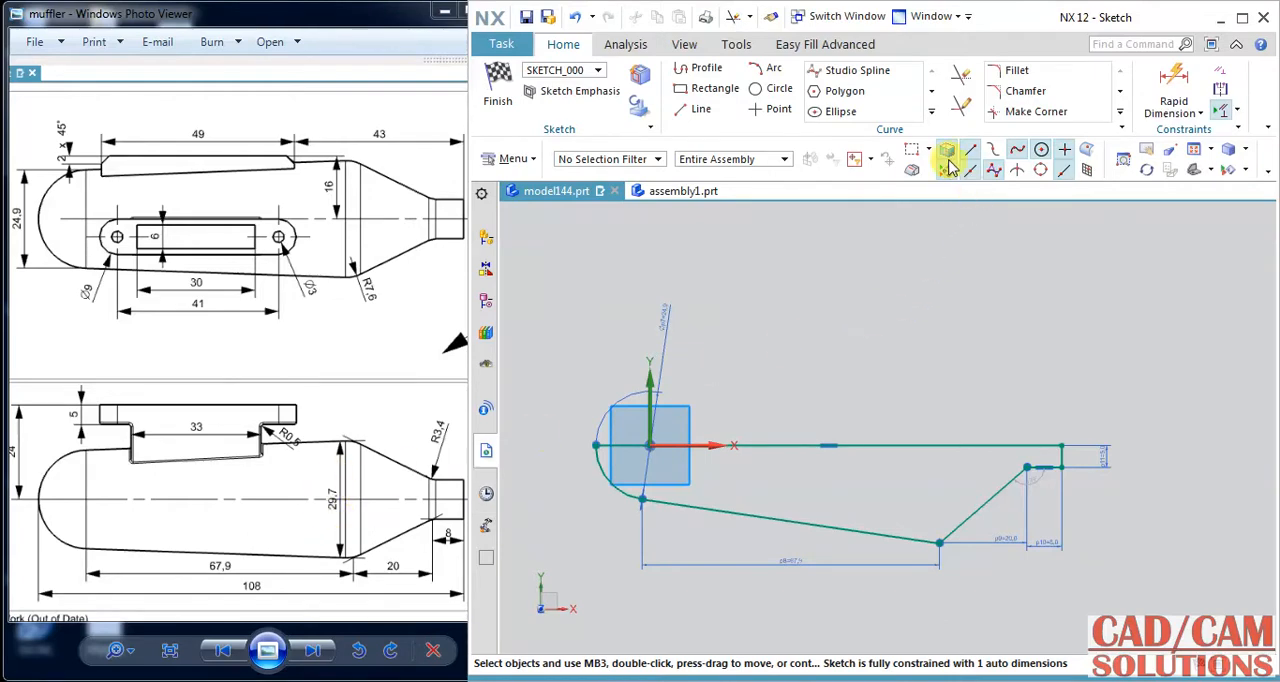
Dimension the distance from the axis line to the corner between body and cone lines as 29.7/2 mm, and finish the sketch.
left_click(1172, 92)
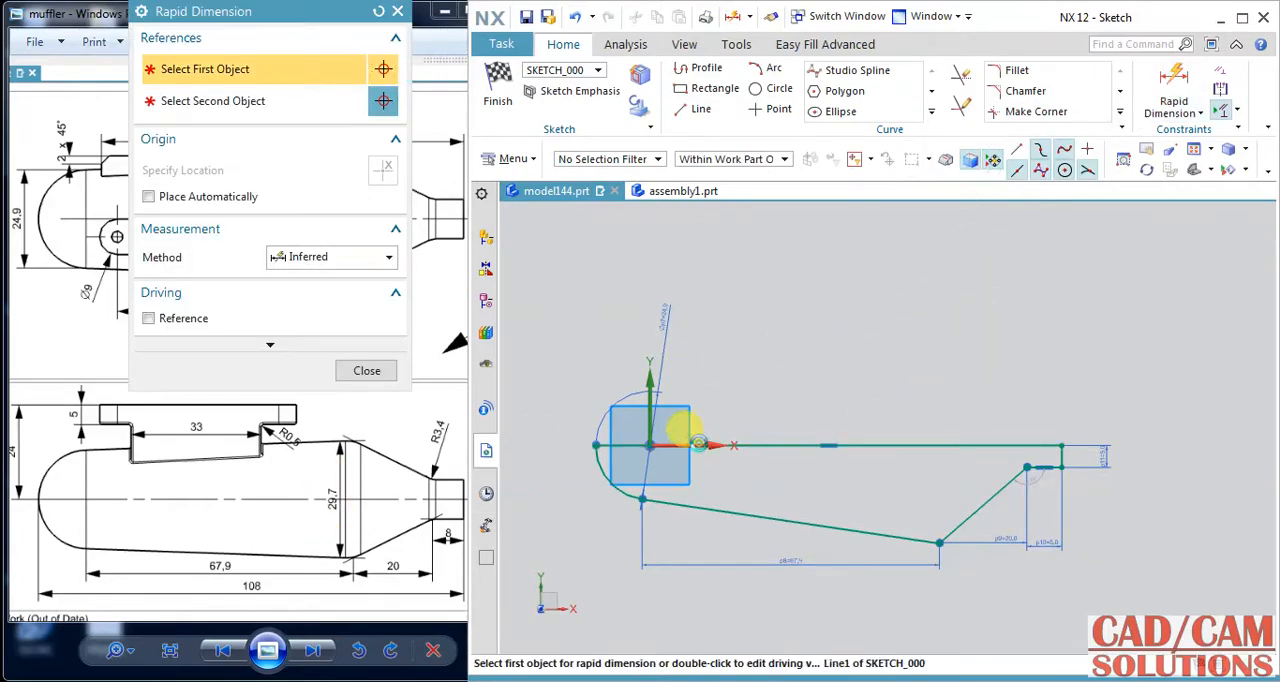
left_click(699, 443)
left_click(941, 545)
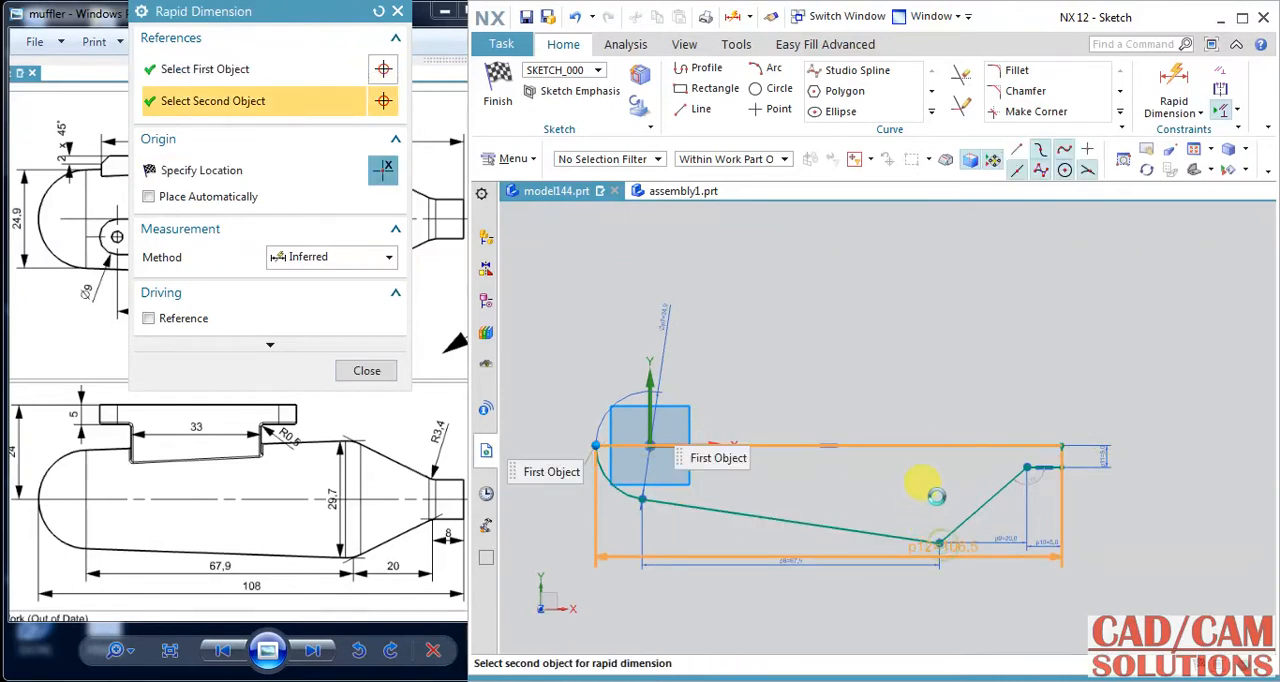
left_click(847, 368)
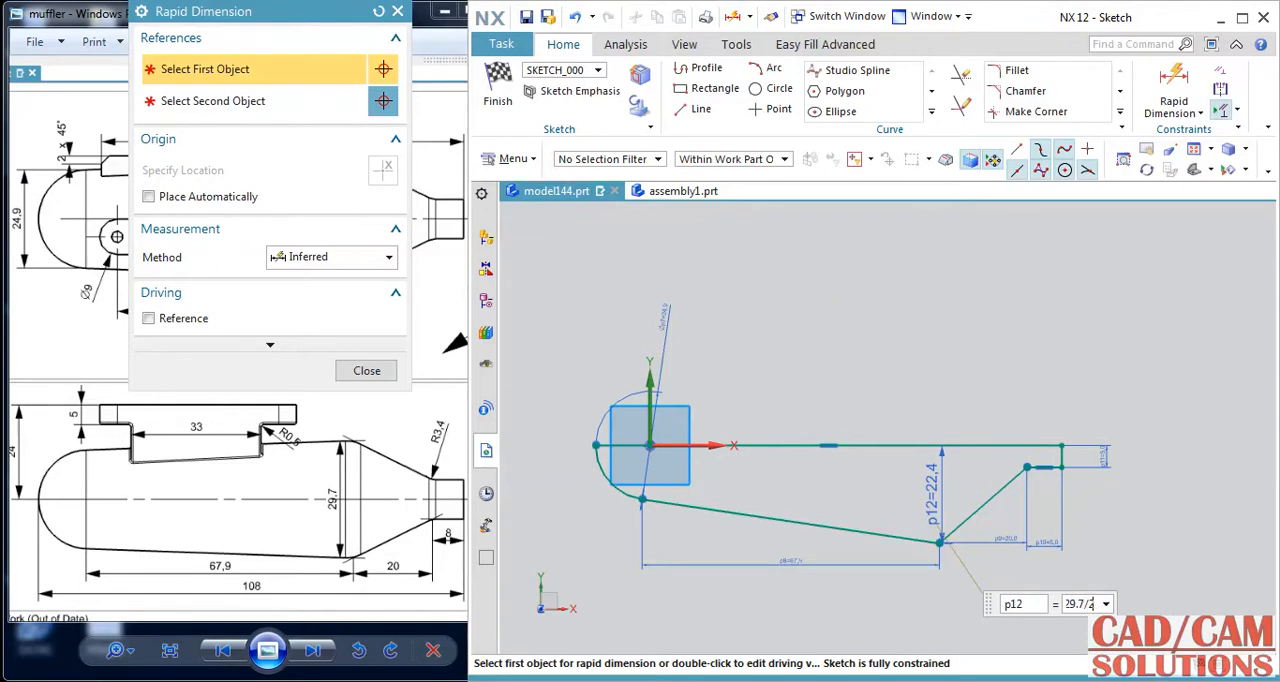
type("29.7/2")
key("Return")
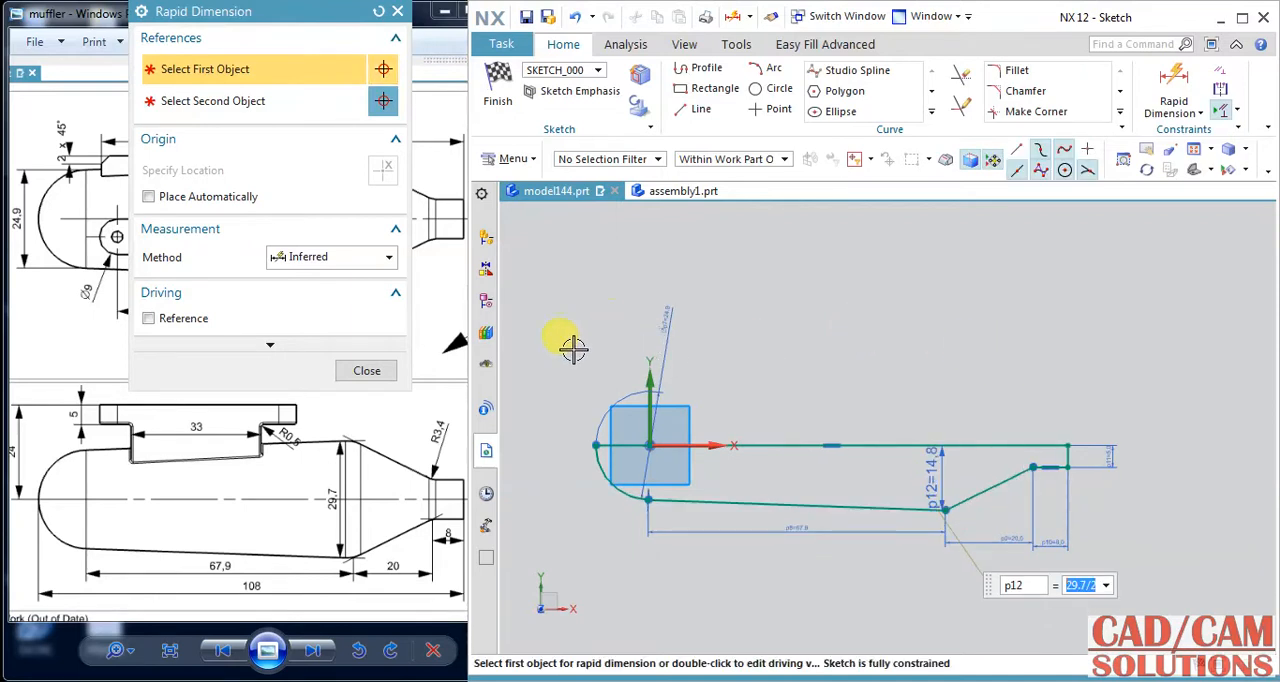
left_click(367, 371)
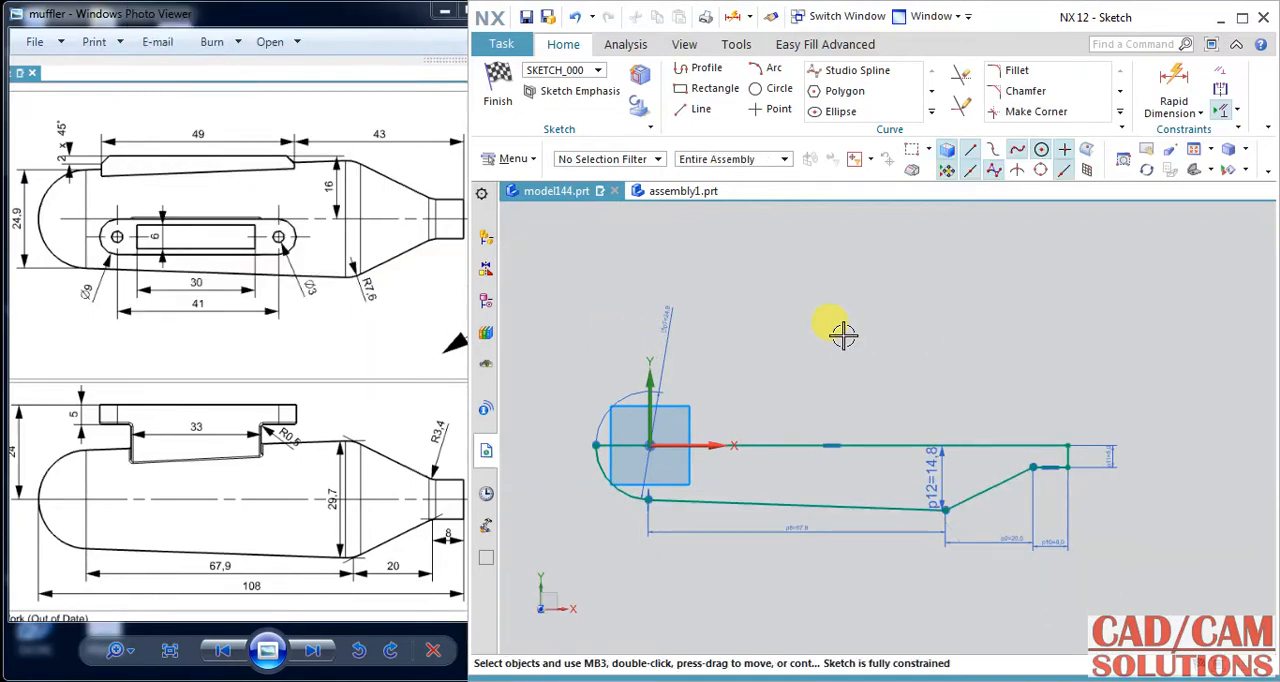
left_click(497, 88)
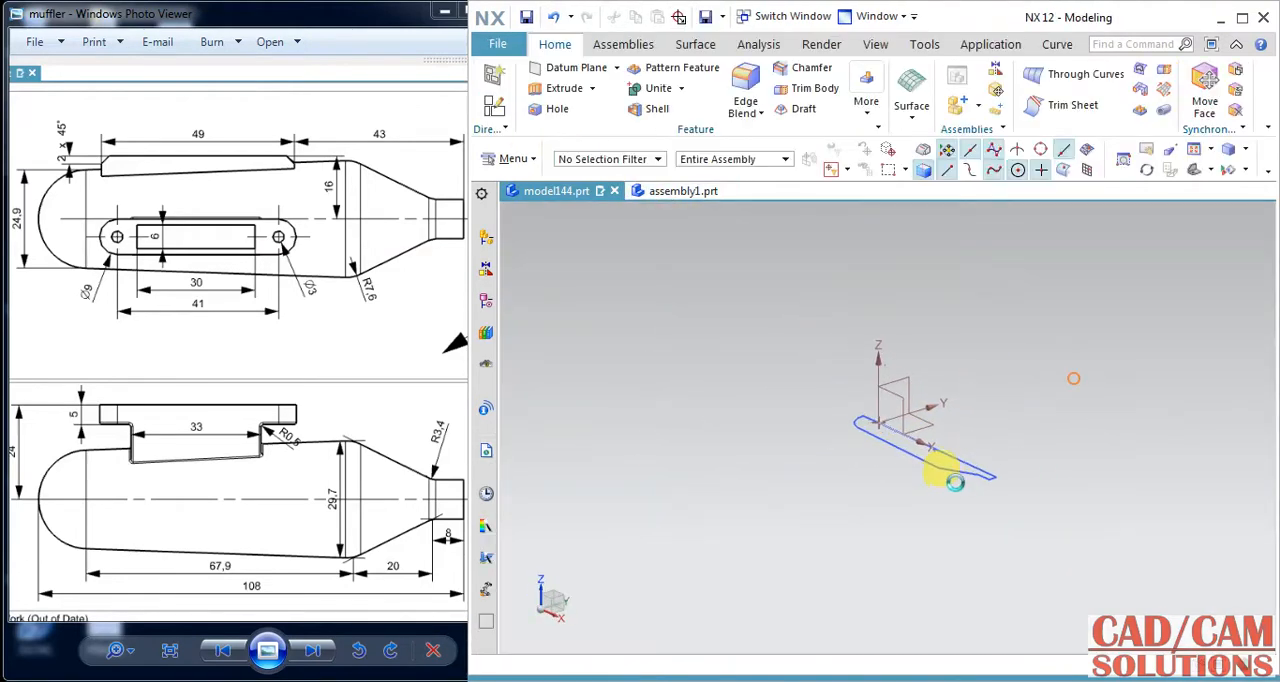
Revolve the half-profile 360° about its long axis line into a solid body.
scroll(940, 455, "up", 8)
left_click(595, 91)
left_click(591, 137)
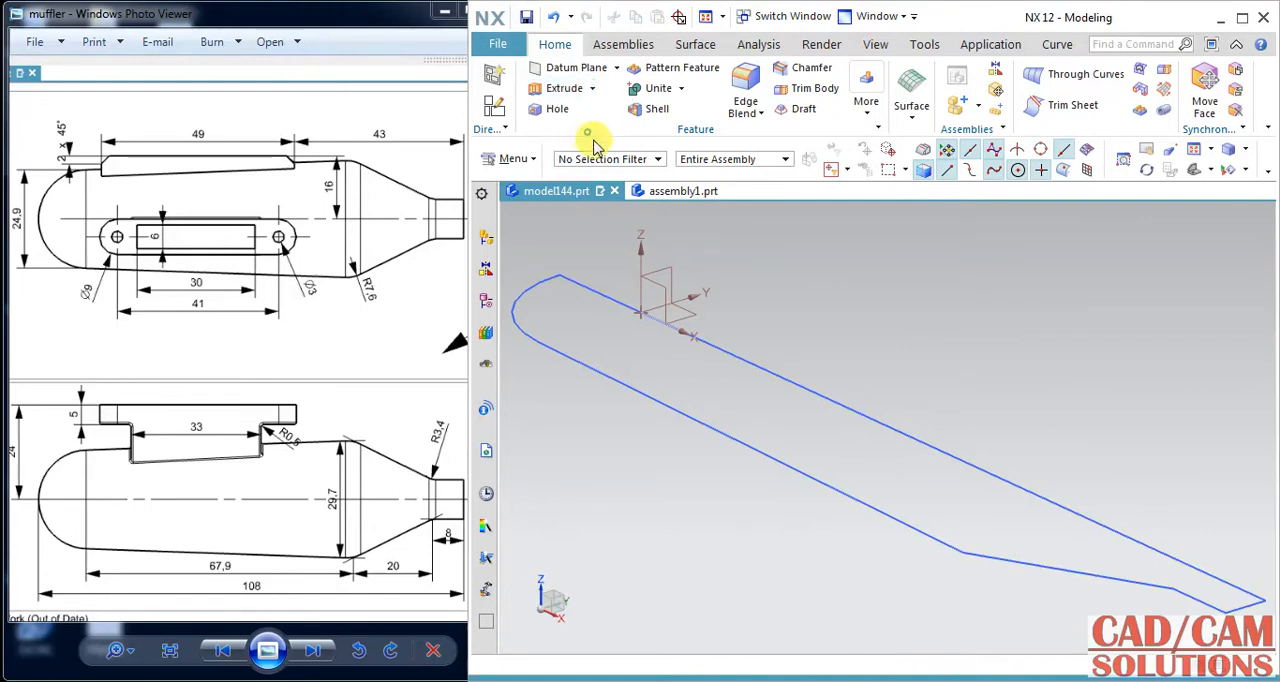
left_click(793, 463)
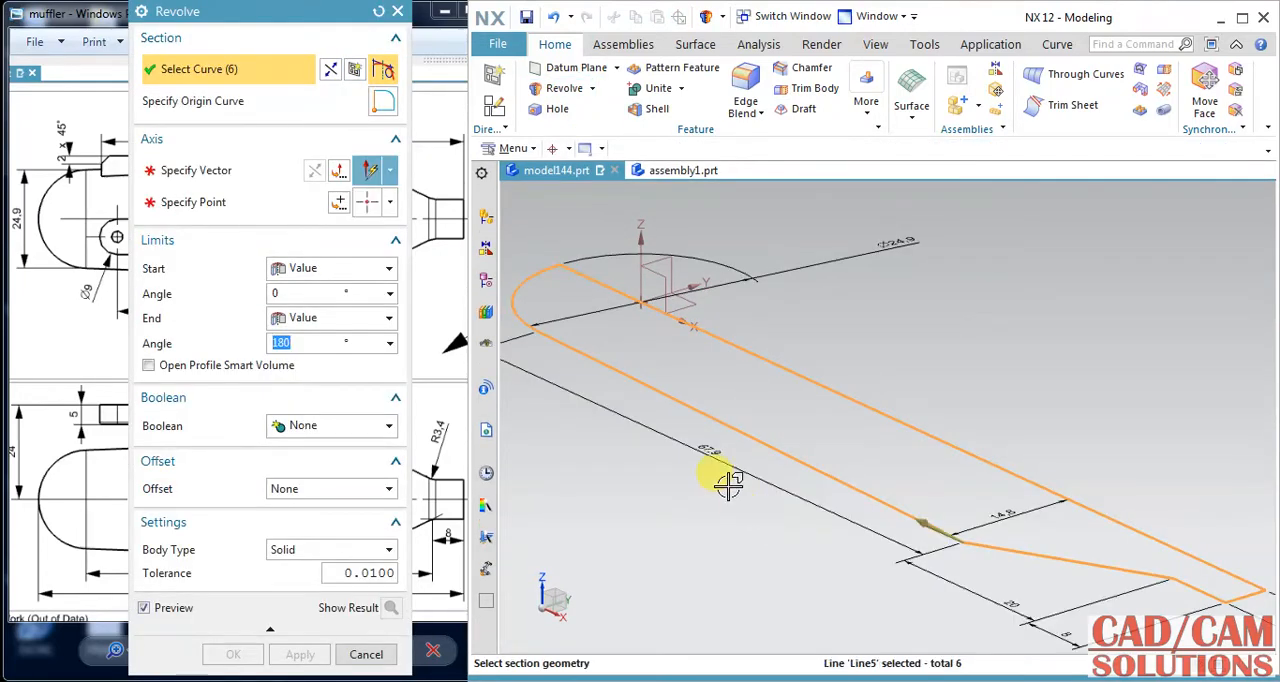
left_click(257, 174)
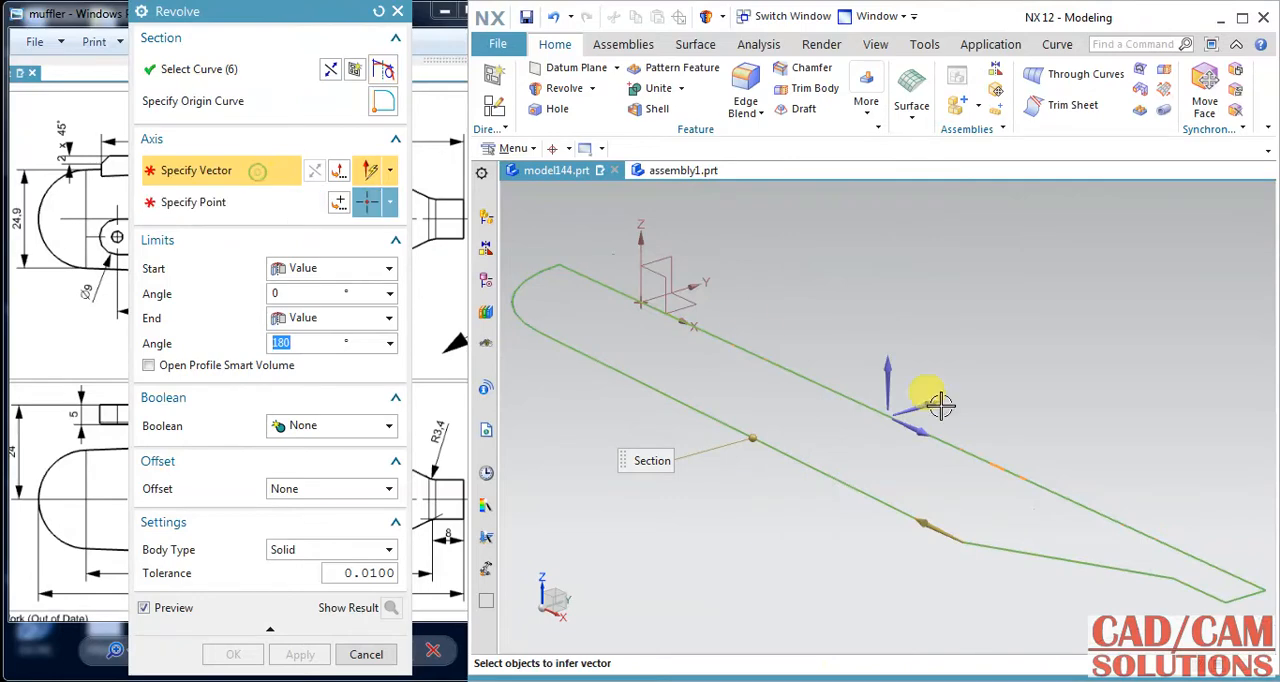
left_click(1030, 478)
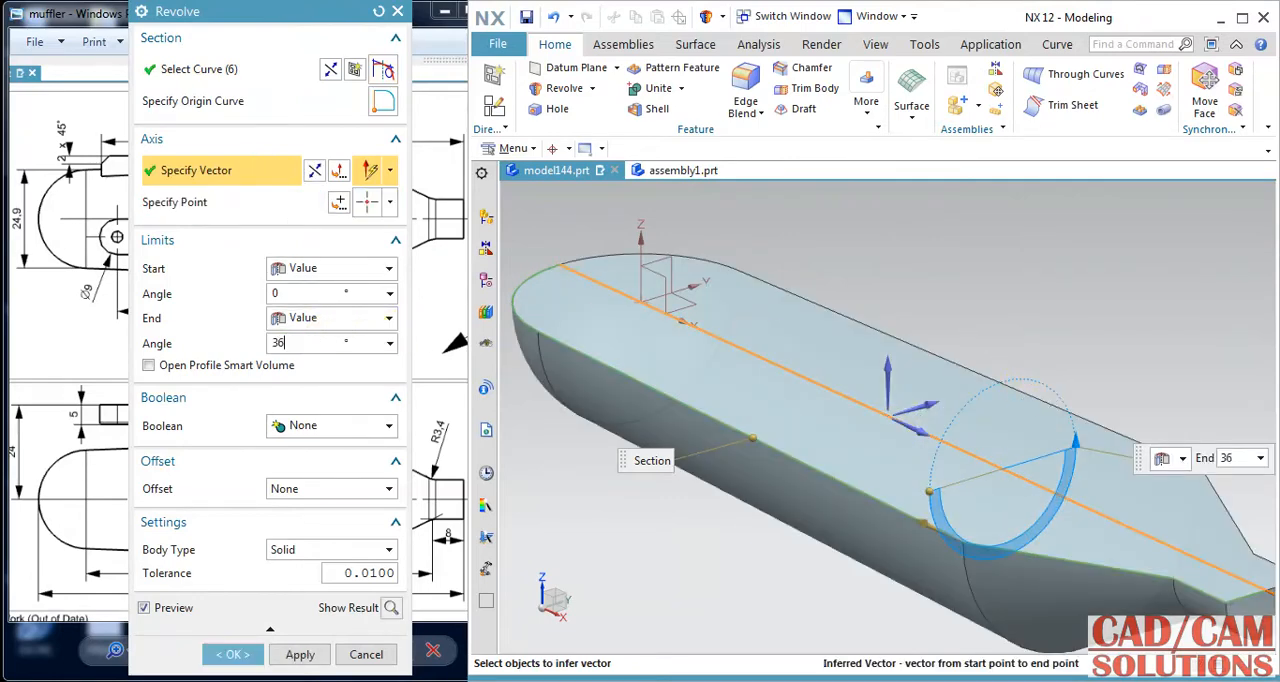
key("Return")
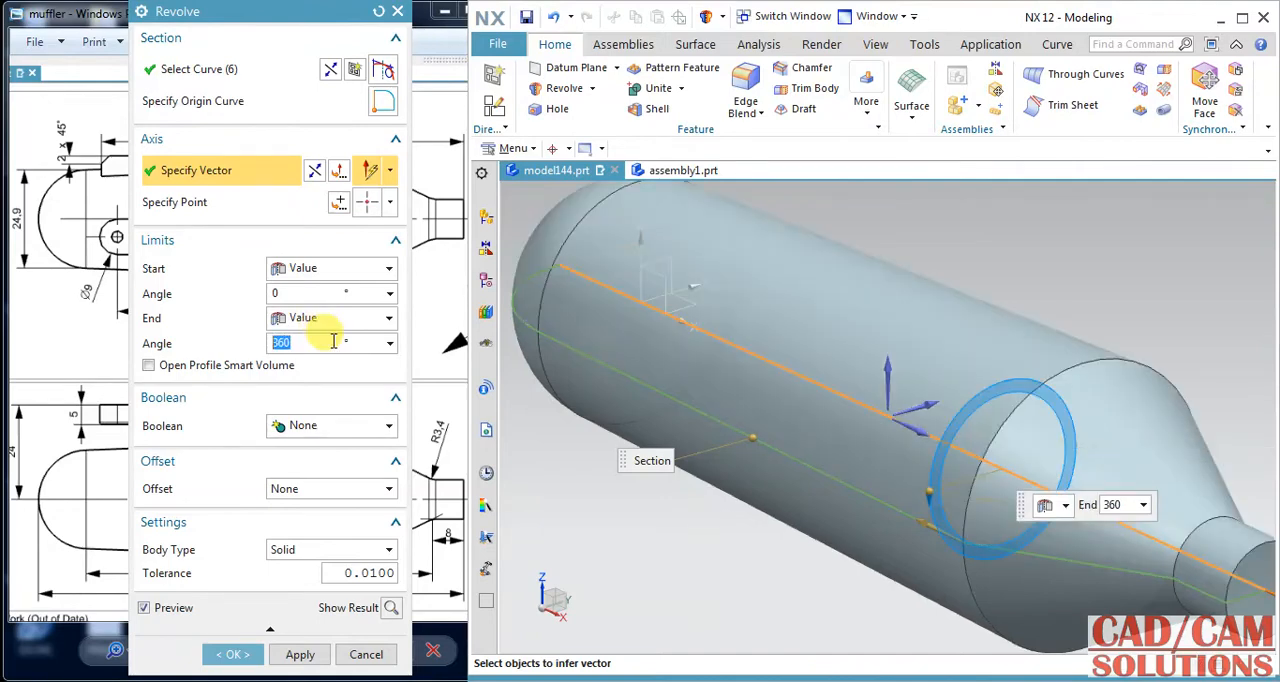
left_click(231, 655)
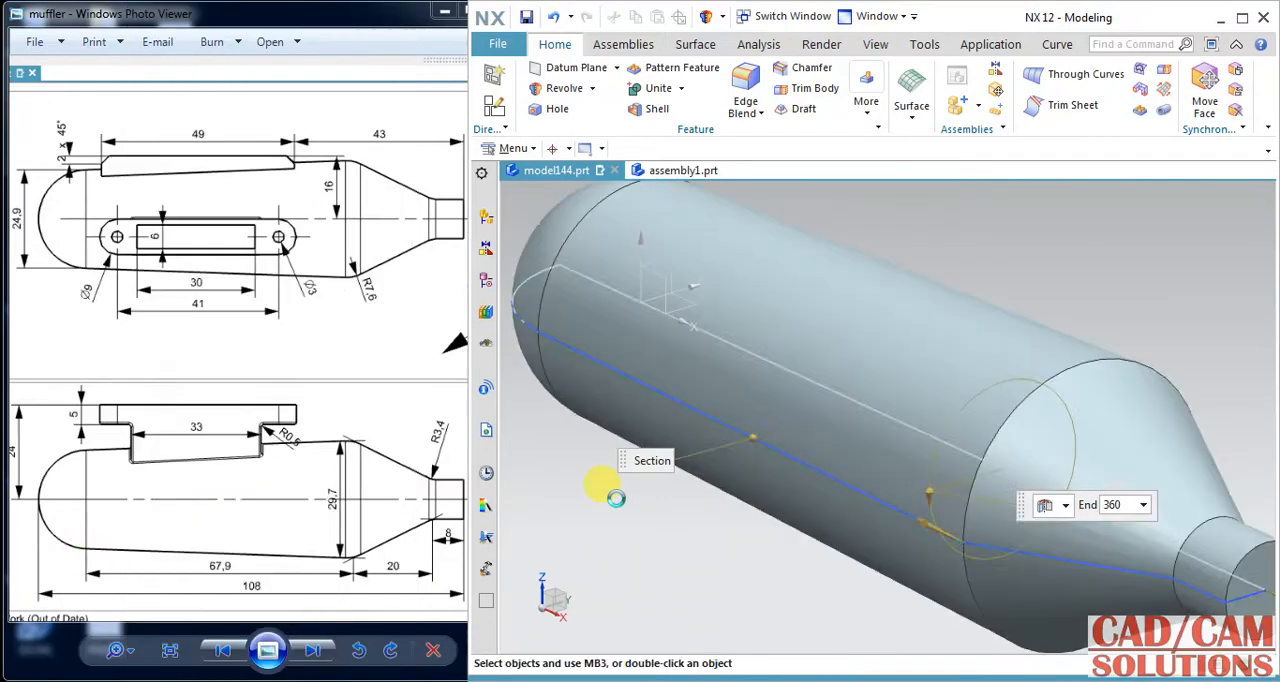
Blend the circular edge between the muffler's main body and cone with a 7.6 mm radius.
left_click(486, 493)
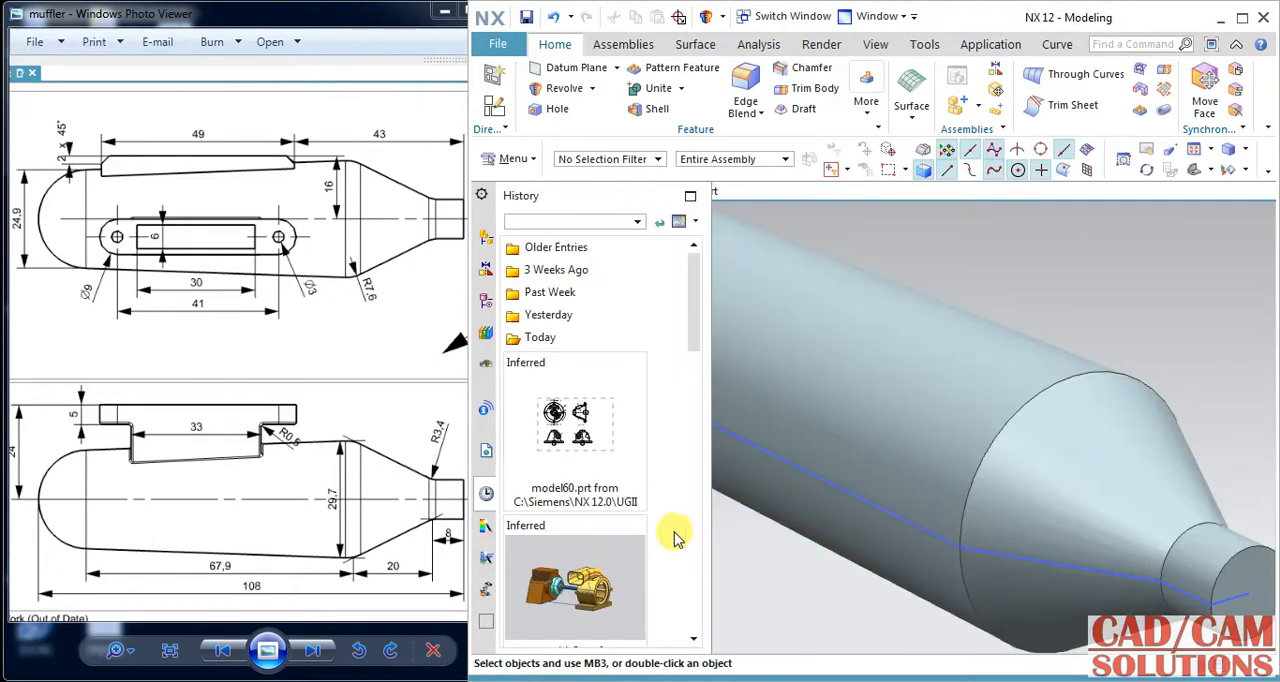
key("ctrl+f")
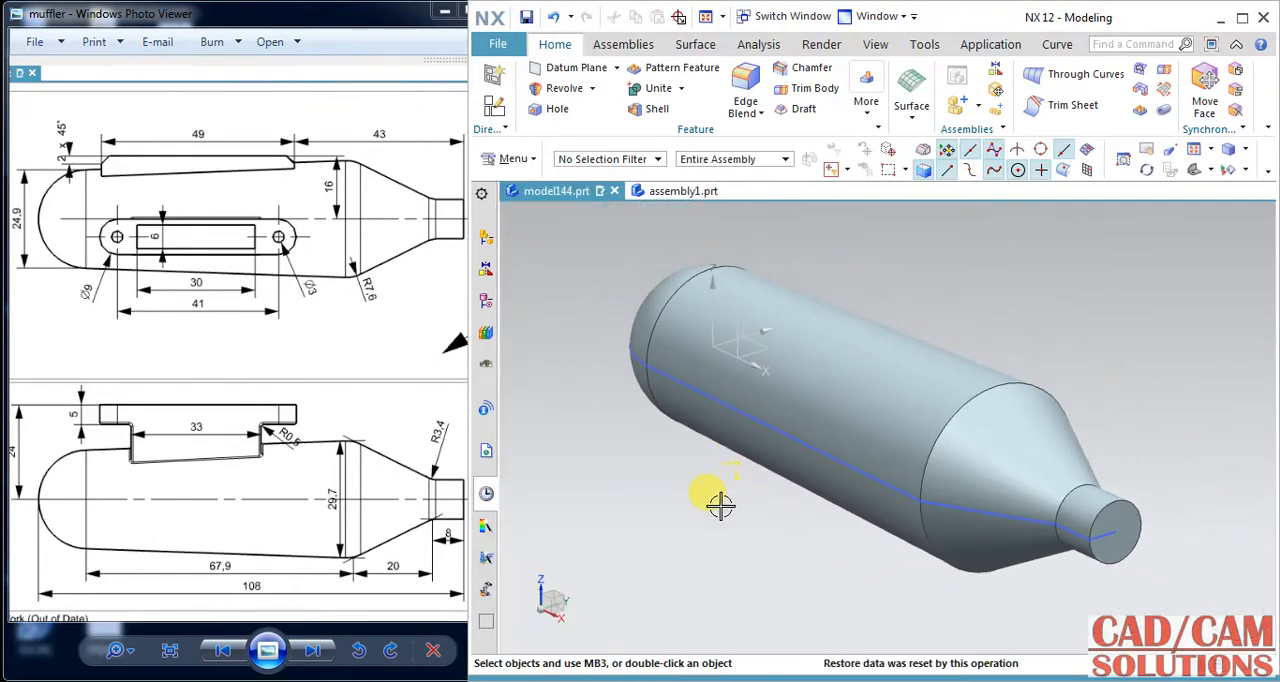
middle_click_drag(692, 482, 548, 496)
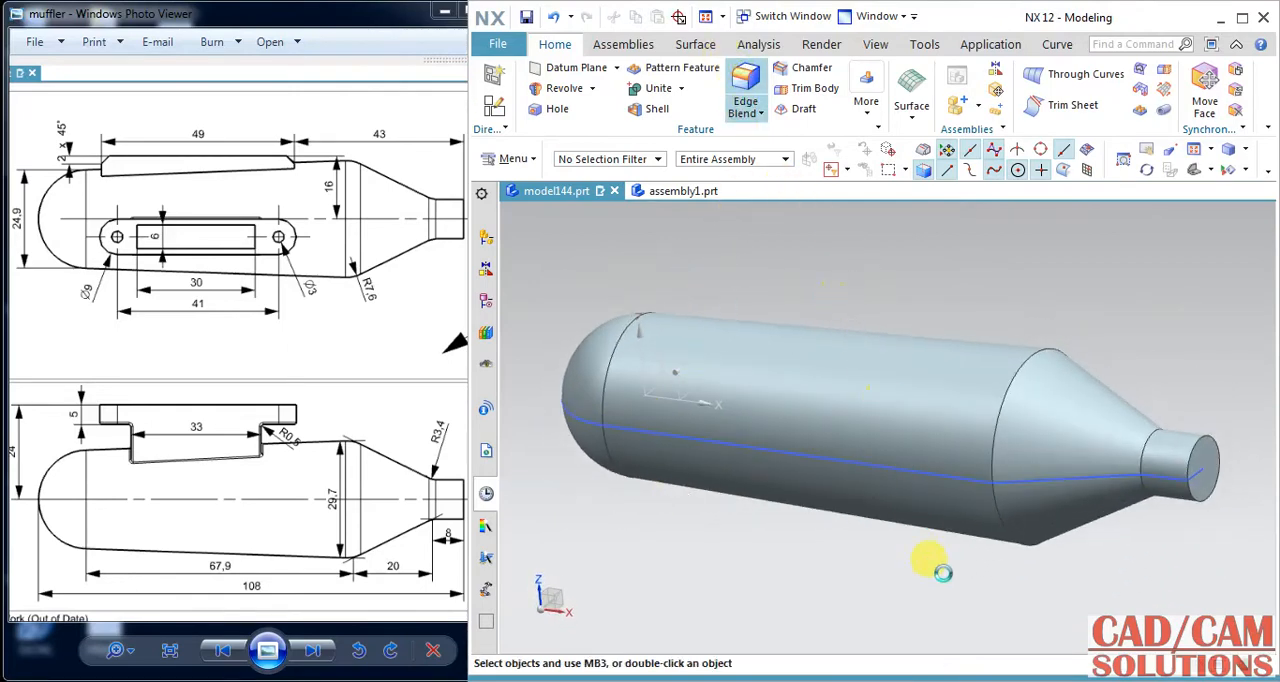
left_click(1004, 537)
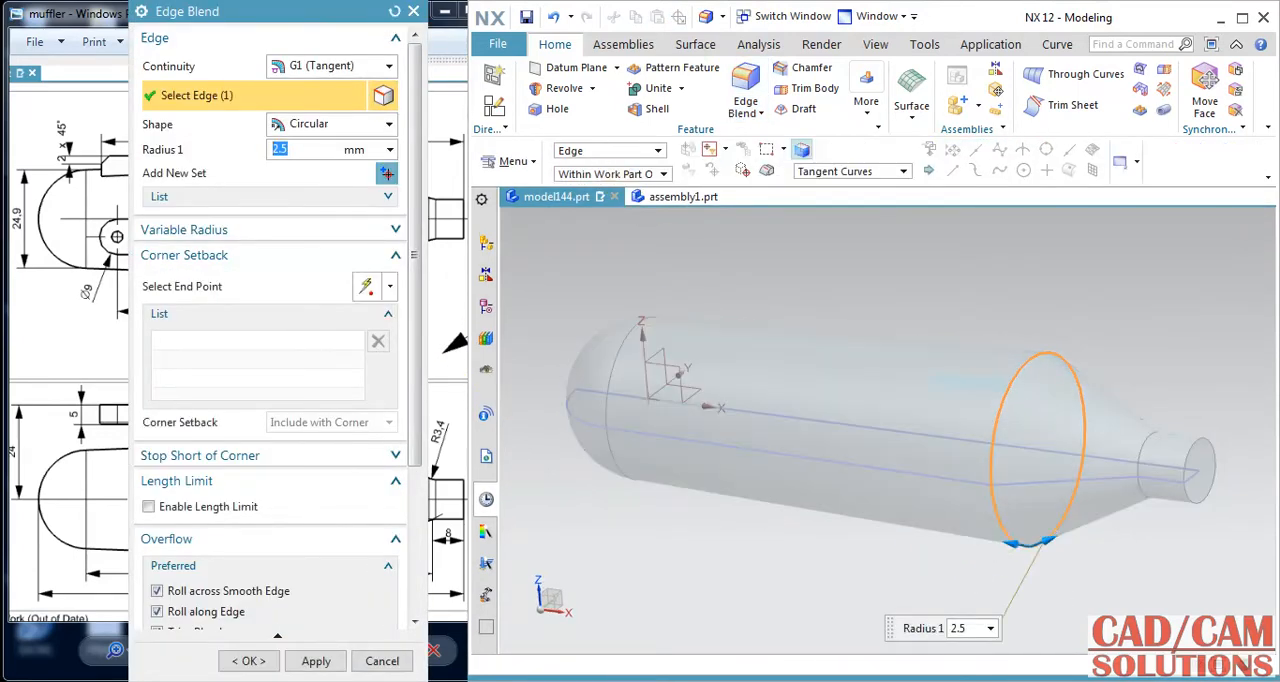
left_click_drag(318, 18, 611, 20)
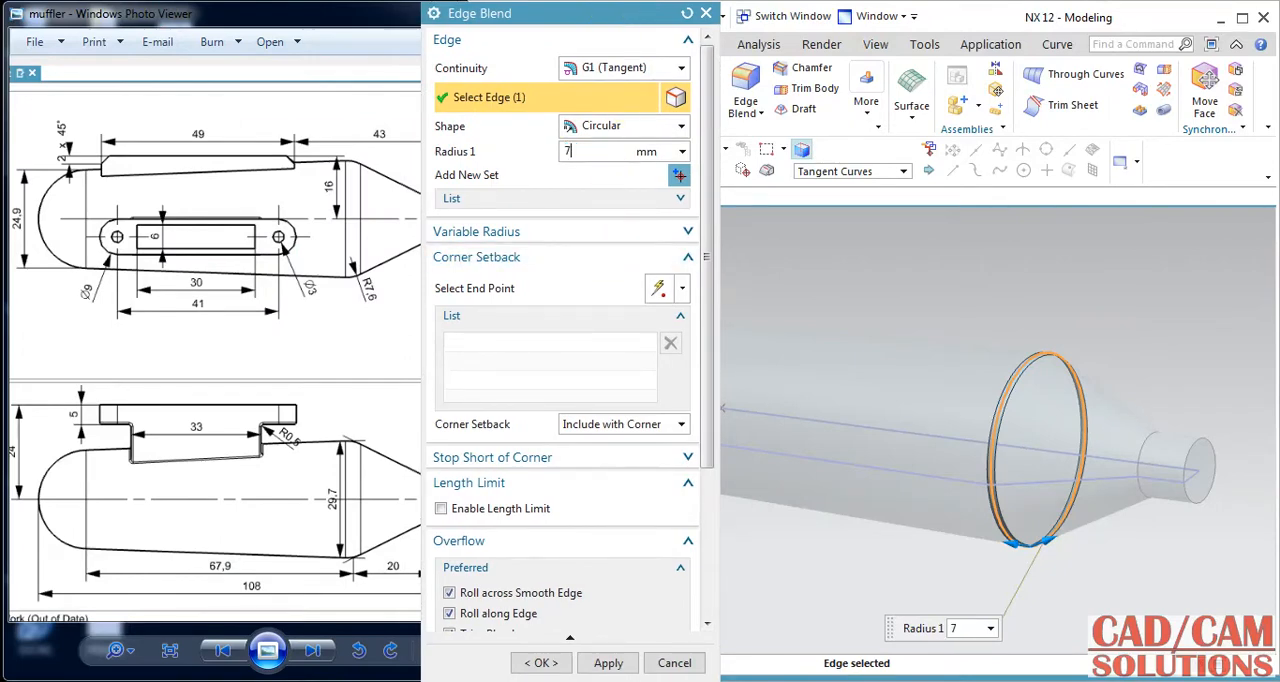
type("7.6")
key("Return")
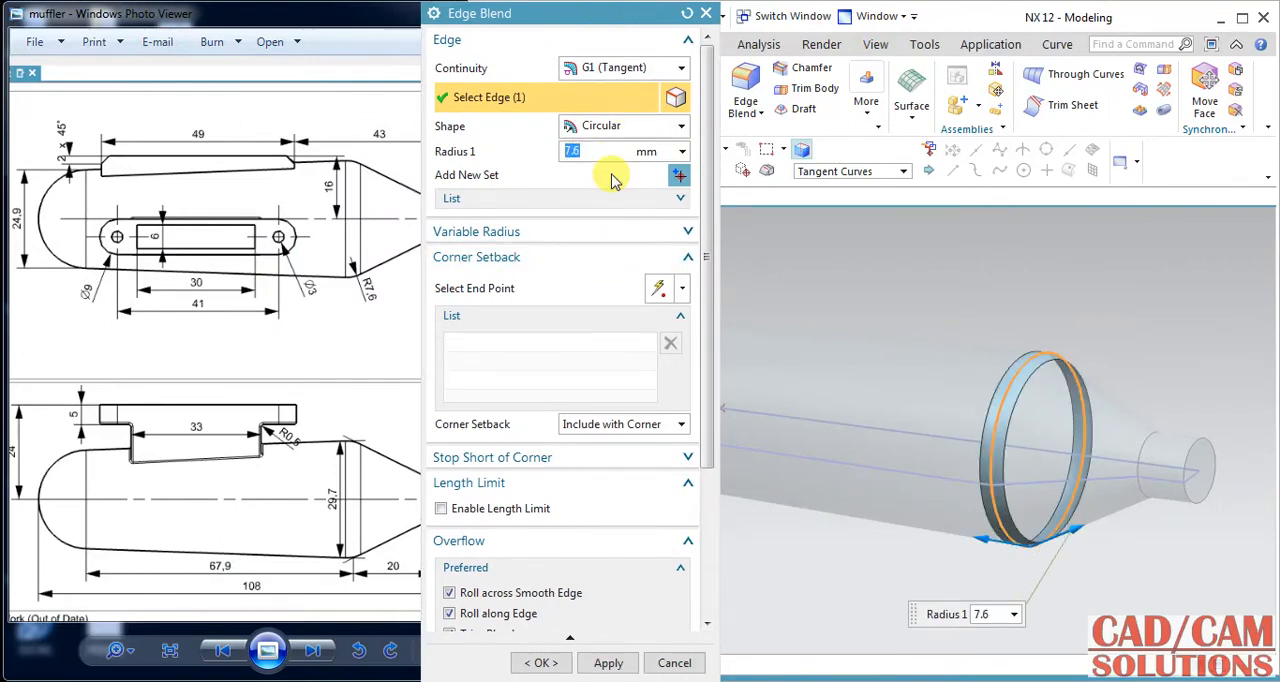
left_click(605, 663)
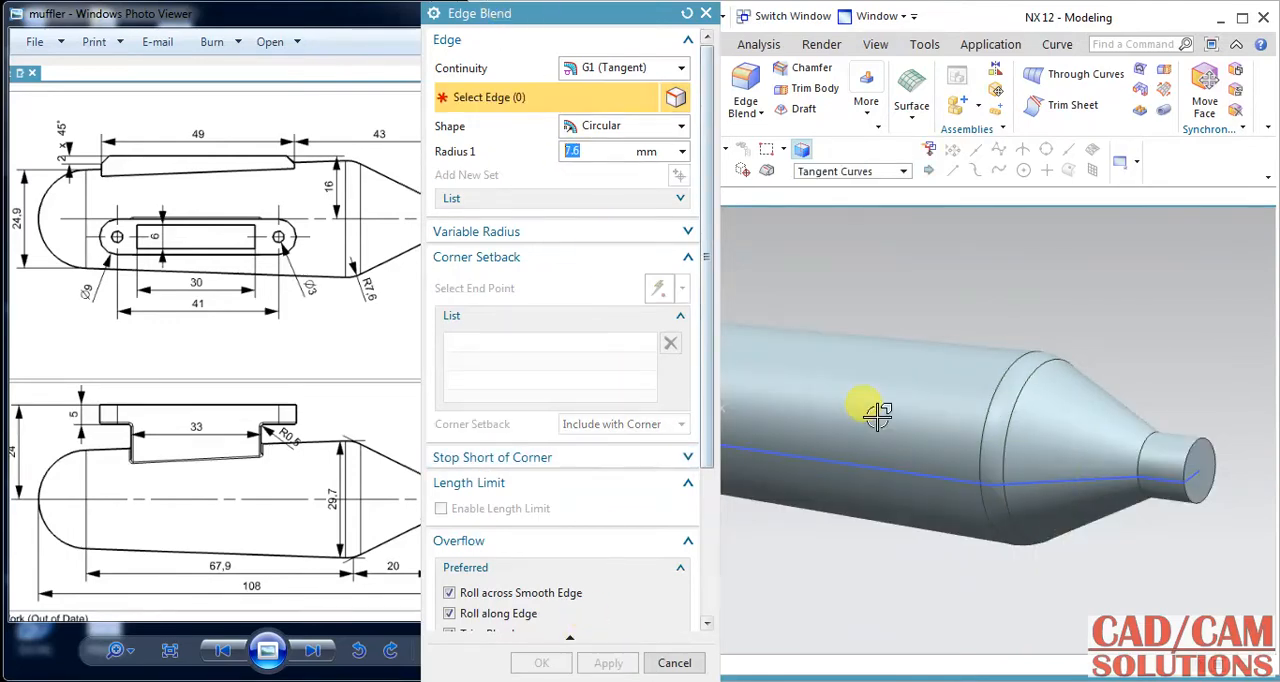
Blend the circular edge between the muffler's cone and its narrow outlet pipe with a 3.4 mm radius.
left_click(1152, 440)
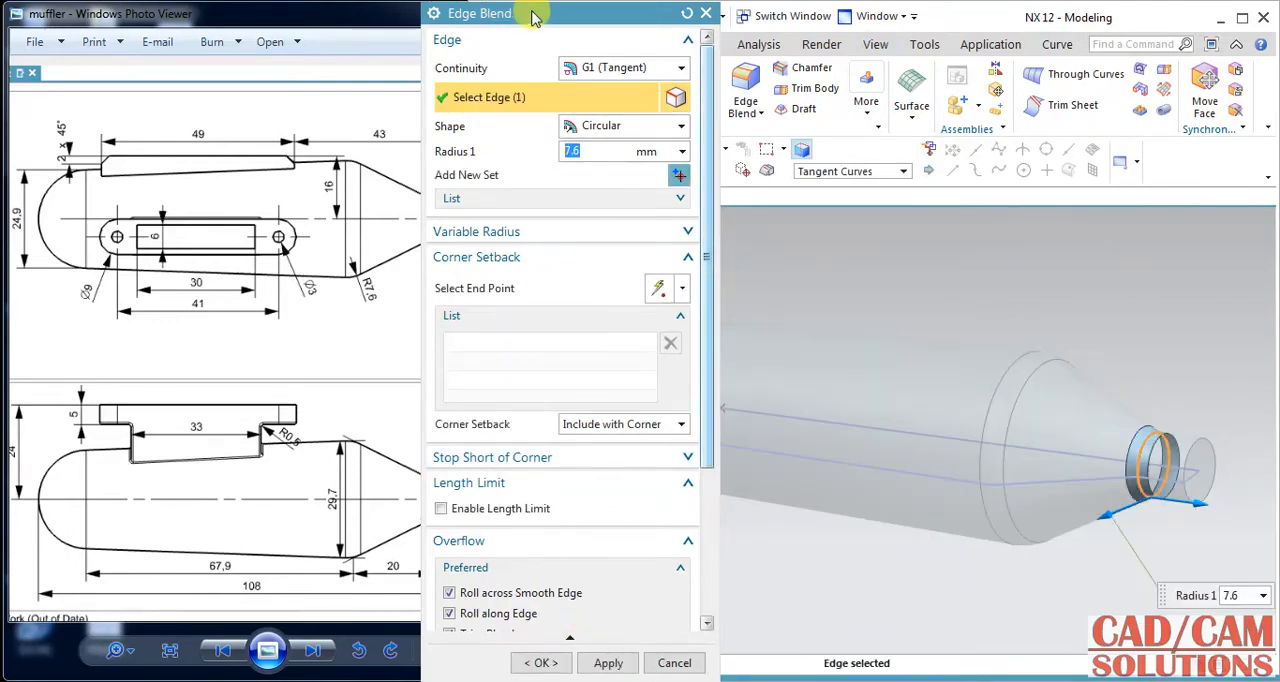
left_click_drag(528, 18, 579, 16)
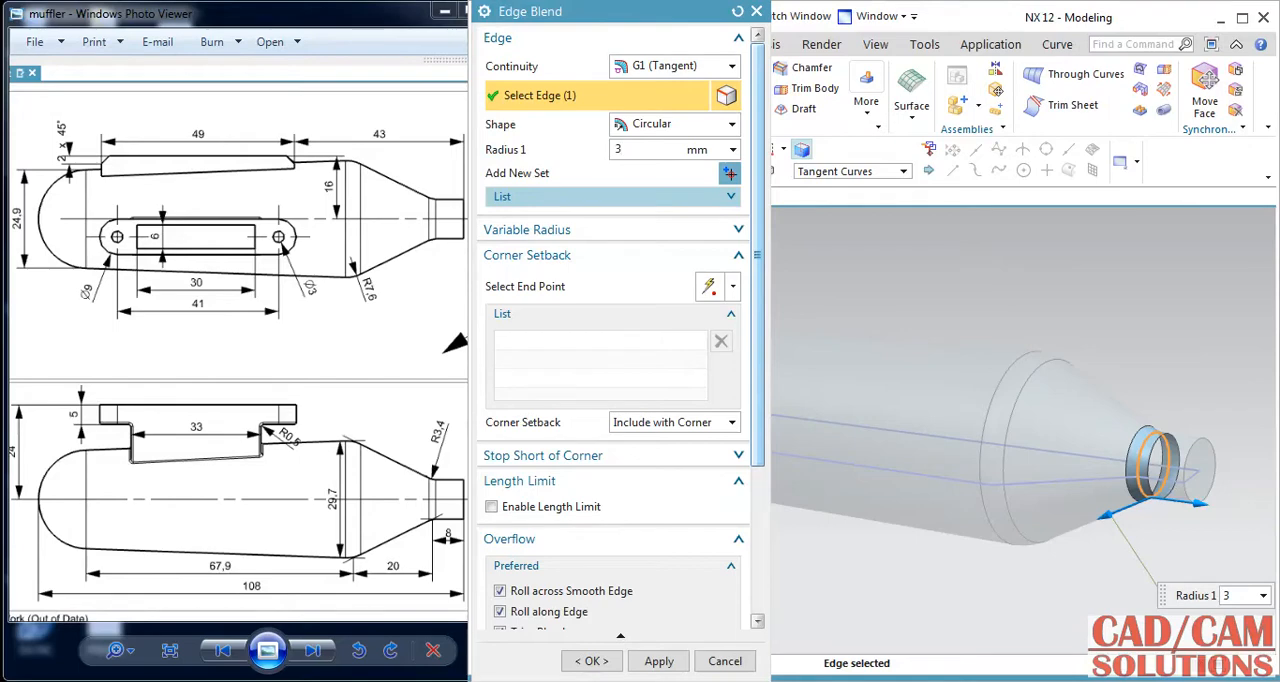
key("Return")
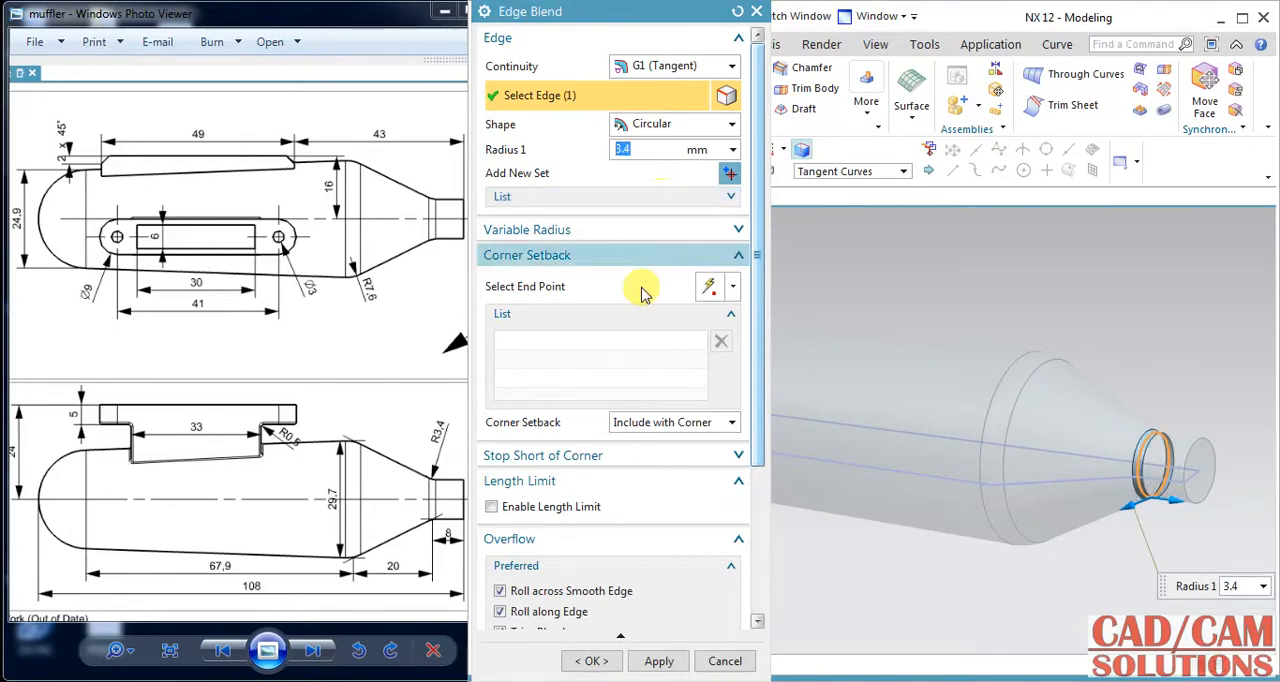
left_click(591, 661)
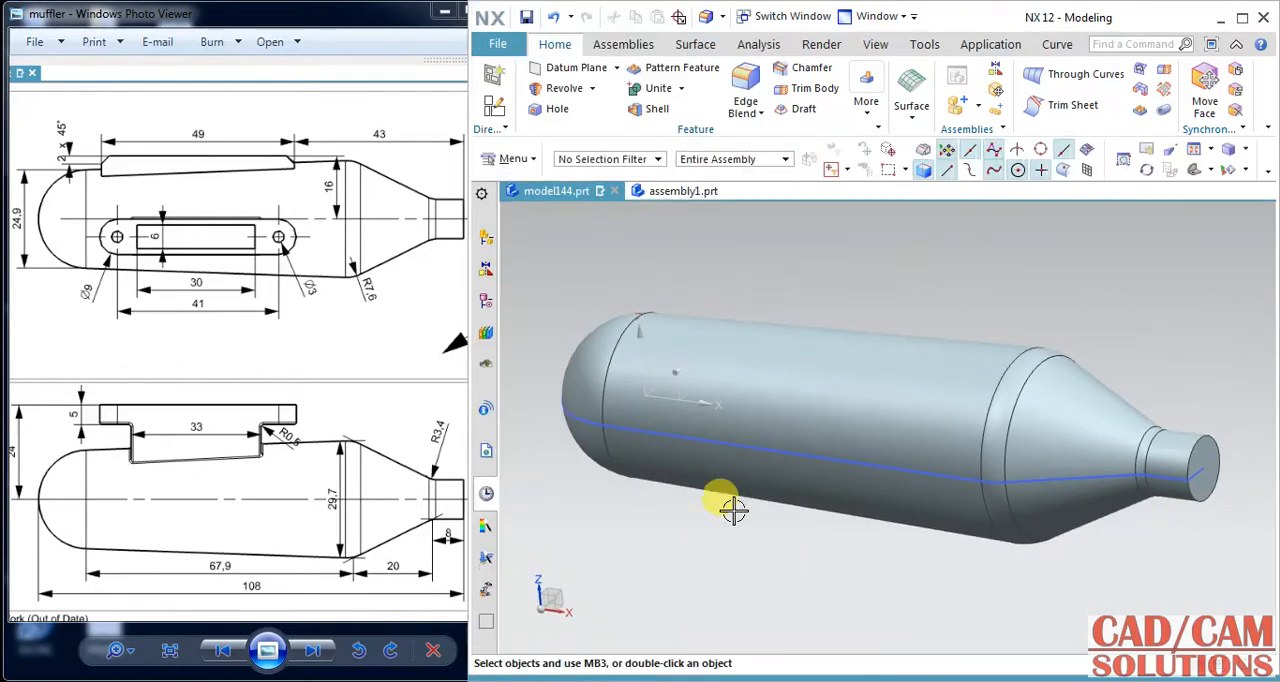
Shell the muffler body to a 1.5 mm wall thickness, removing the flat end face of the outlet pipe.
mouse_move(679, 515)
middle_mouse_down()
mouse_move(709, 518)
mouse_move(686, 514)
mouse_move(677, 534)
middle_mouse_up()
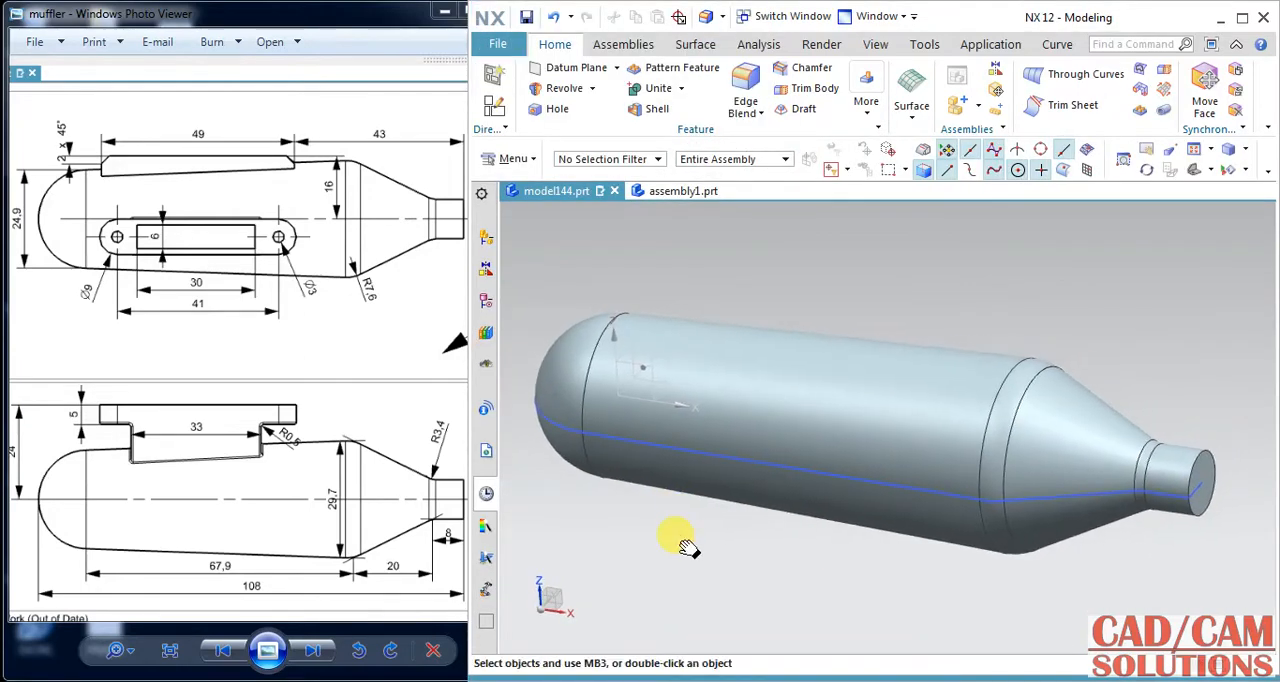
left_click(650, 112)
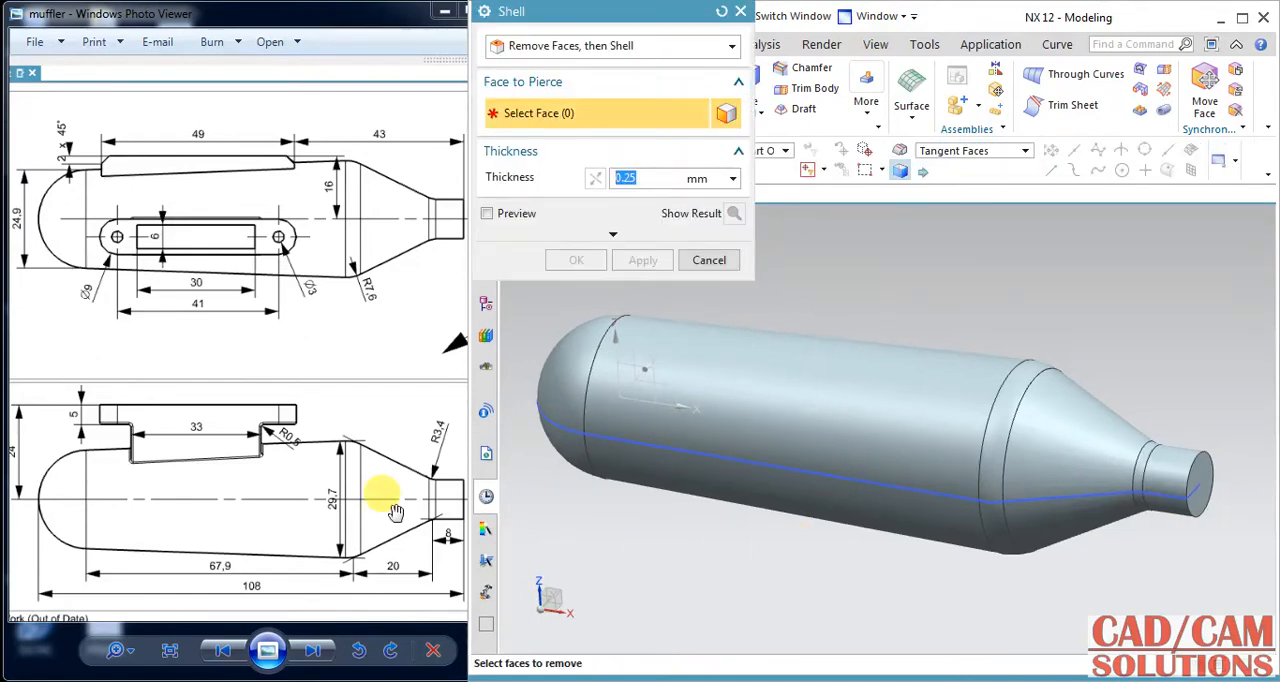
mouse_move(395, 512)
left_mouse_down()
mouse_move(389, 491)
mouse_move(280, 489)
mouse_move(229, 509)
mouse_move(229, 530)
left_mouse_up()
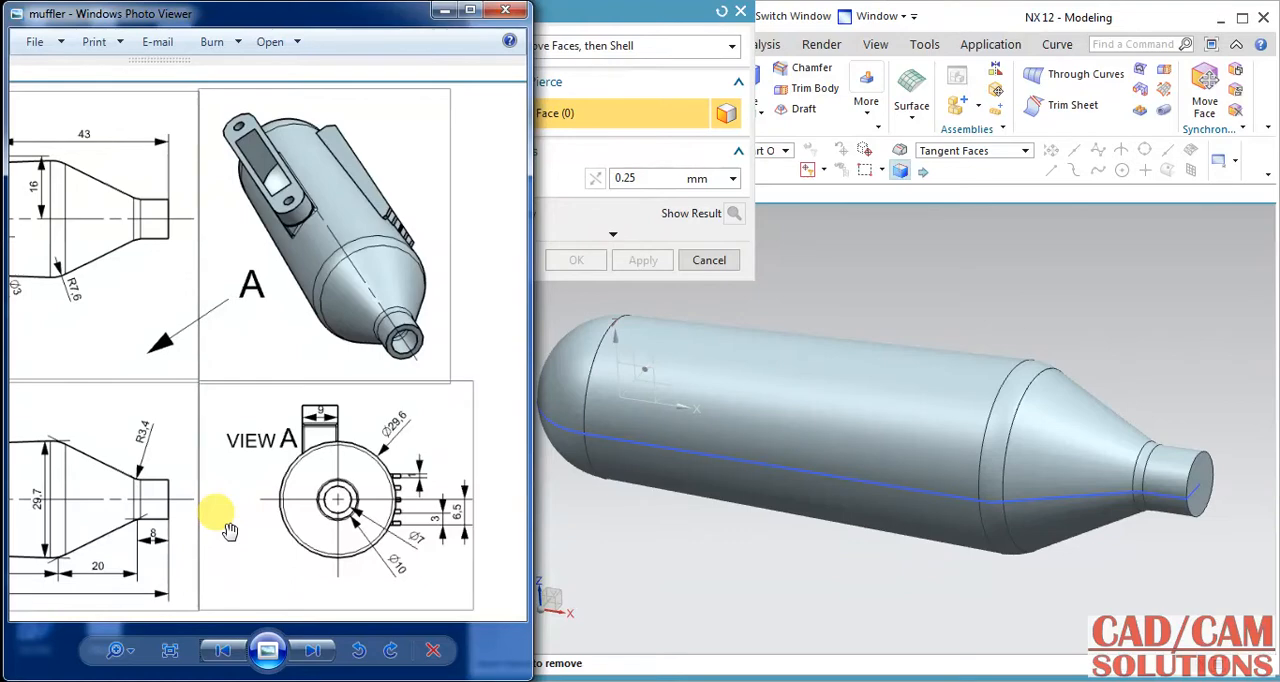
left_click(661, 179)
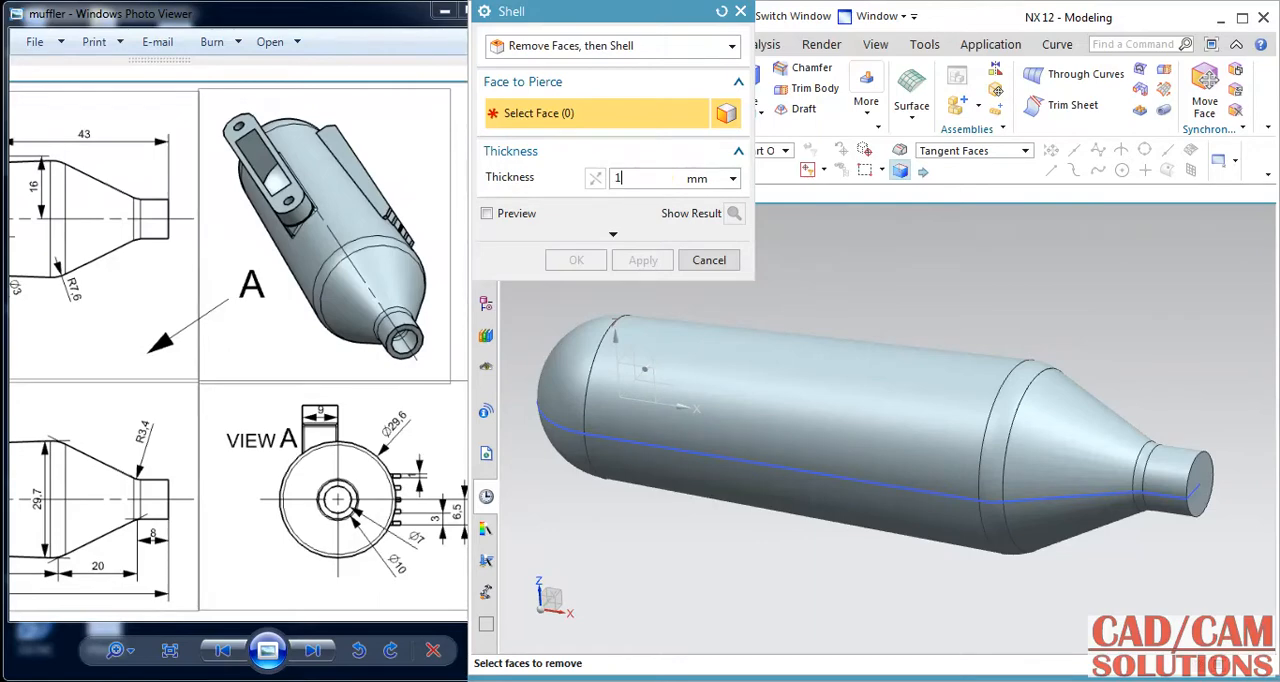
left_click(1201, 484)
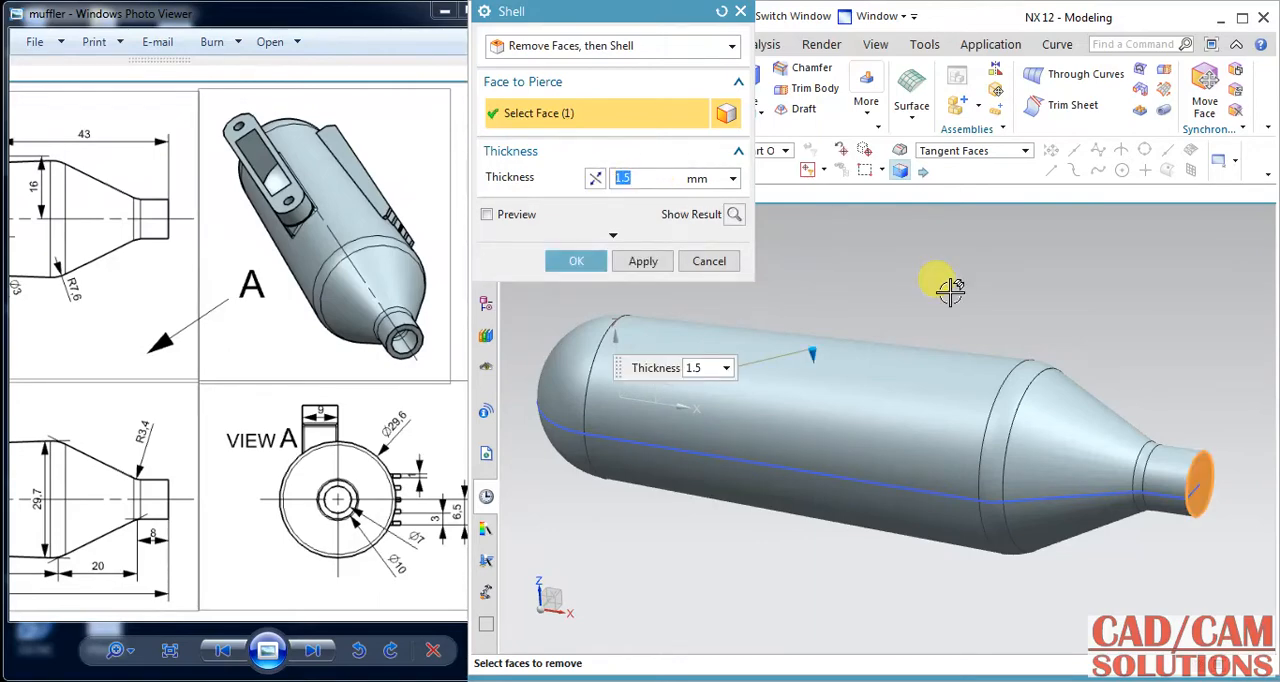
left_click(562, 258)
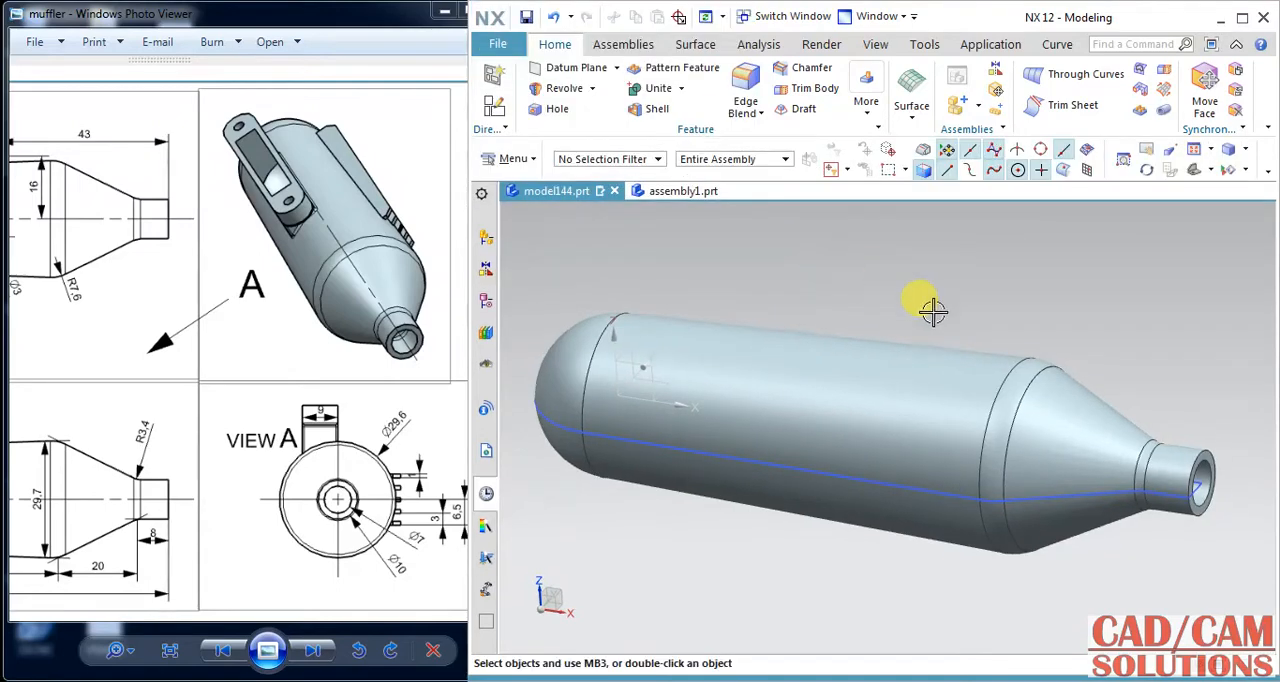
Create a datum plane offset 24 mm from the XY plane of the datum coordinate system.
middle_click_drag(929, 305, 977, 305)
left_click(229, 286)
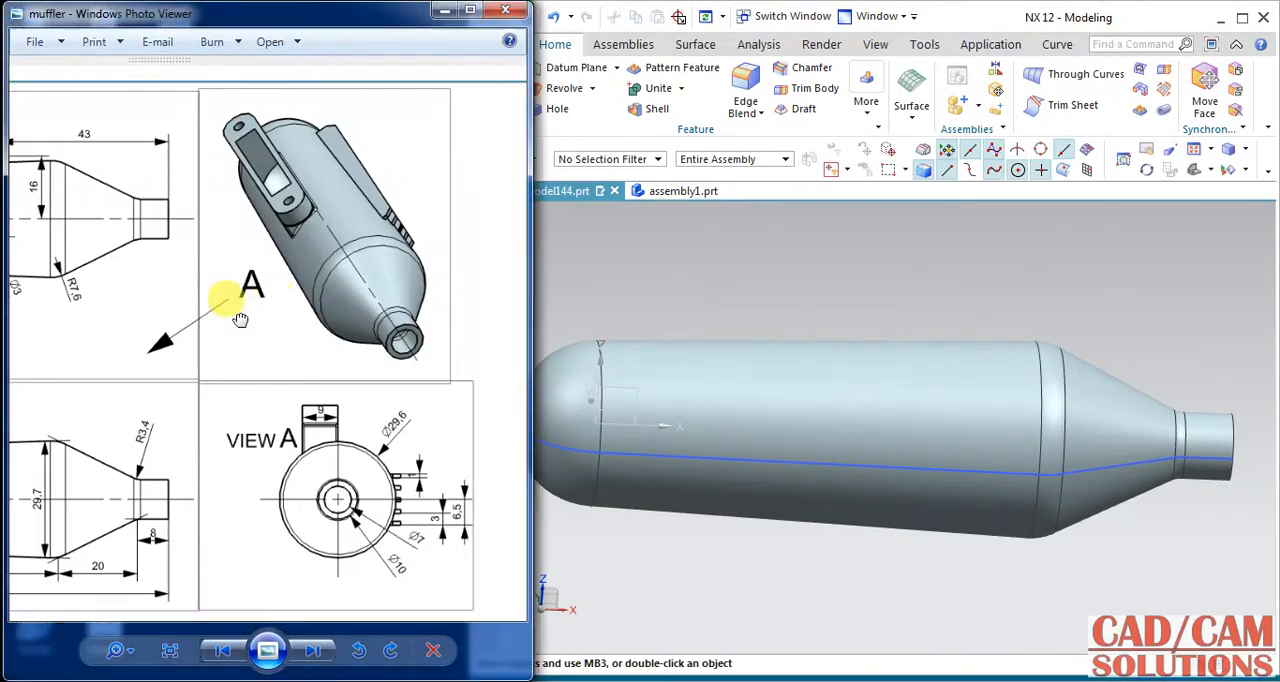
scroll(371, 314, "up", 4)
left_click_drag(381, 324, 449, 331)
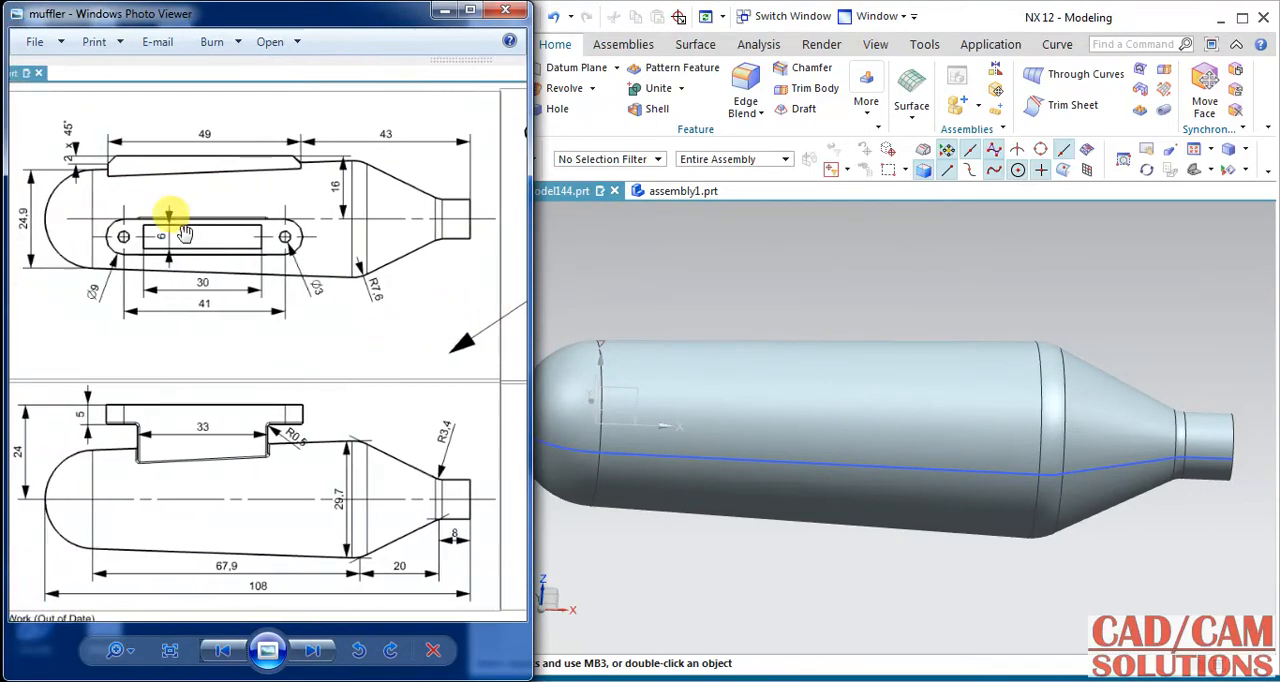
mouse_move(735, 291)
middle_mouse_down()
mouse_move(747, 297)
mouse_move(740, 354)
mouse_move(703, 344)
middle_mouse_up()
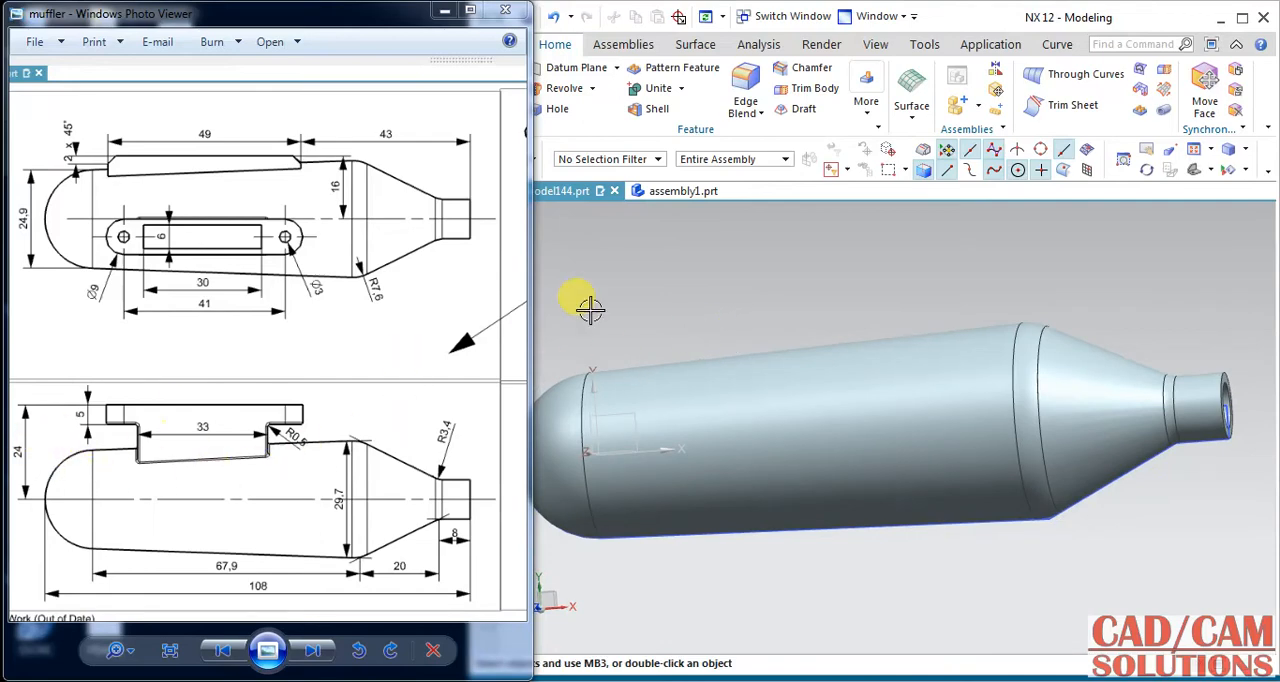
left_click(928, 20)
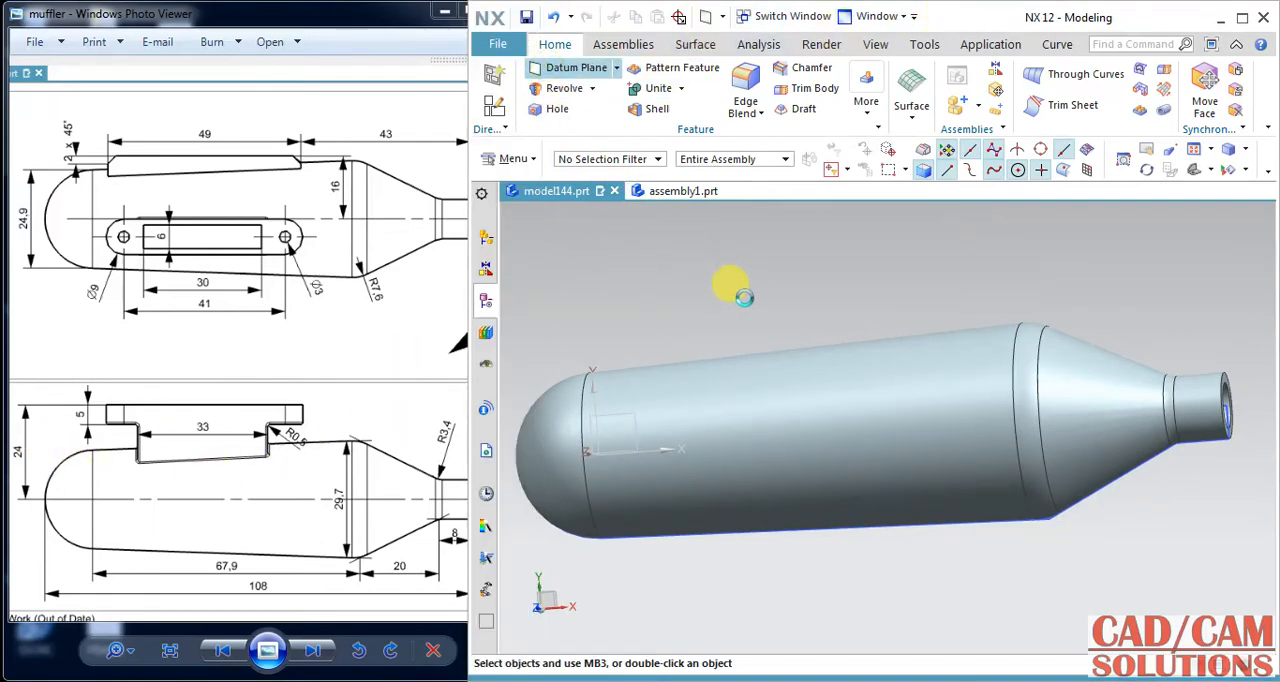
middle_click_drag(806, 311, 1076, 280)
left_click(828, 393)
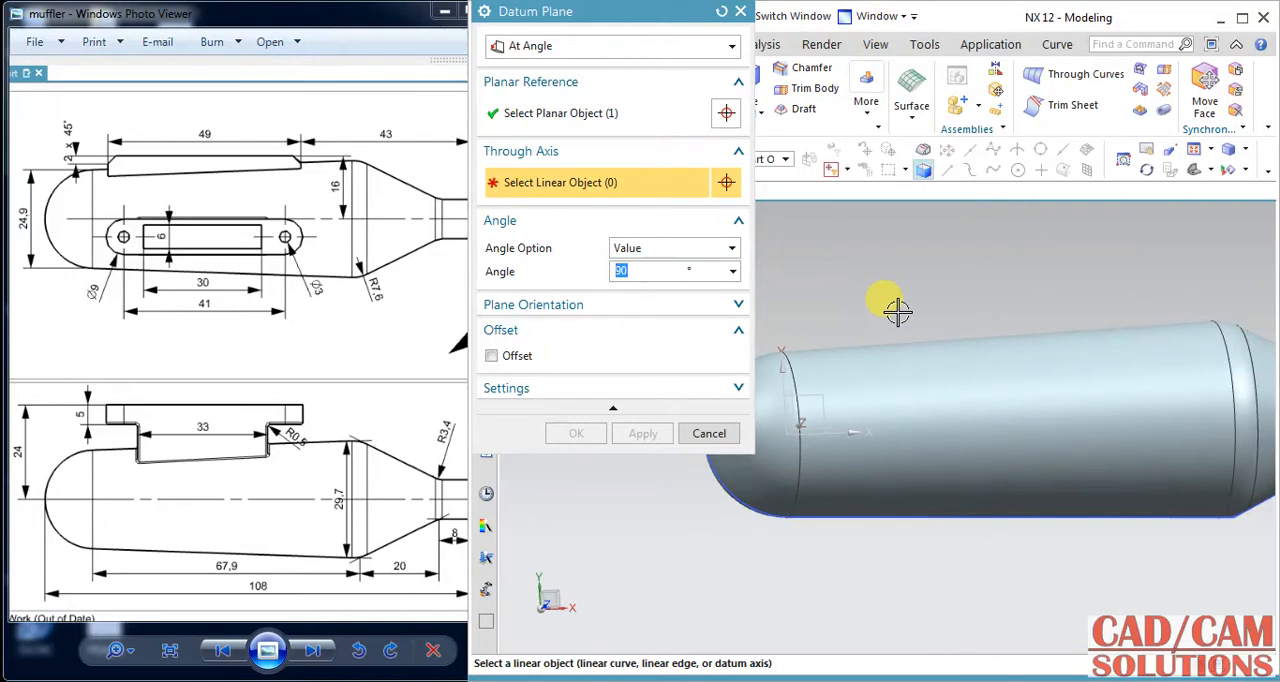
left_click(606, 45)
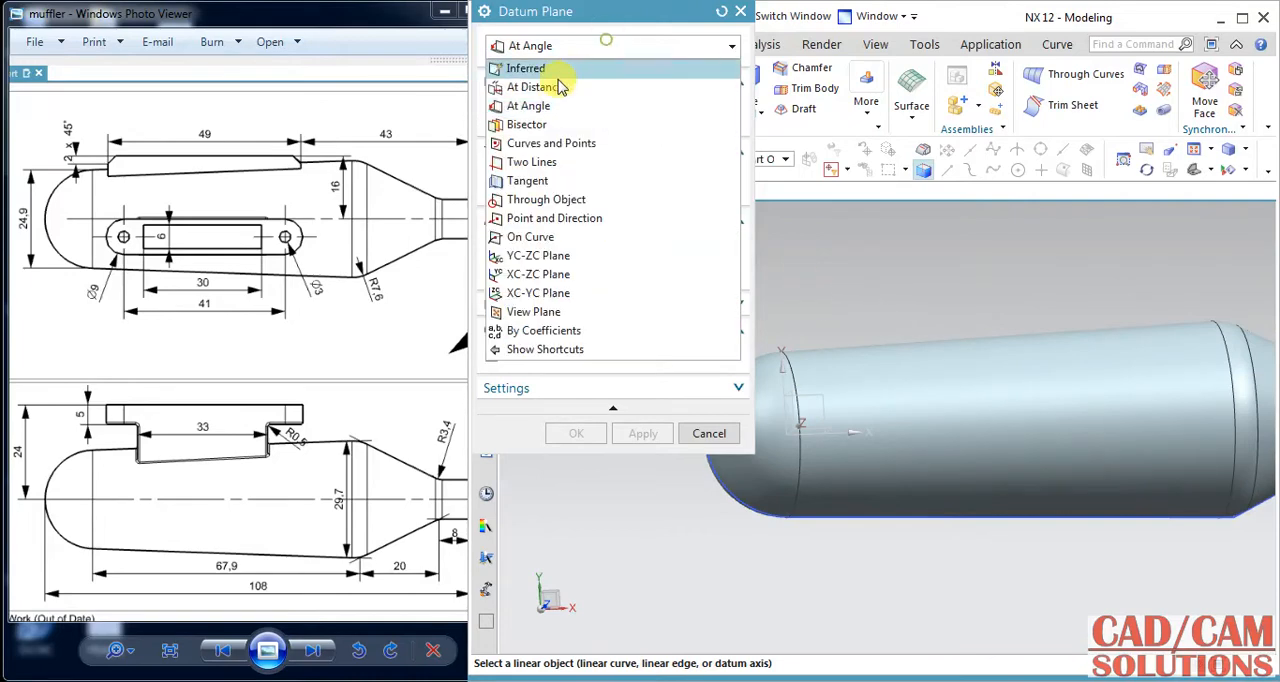
left_click(560, 88)
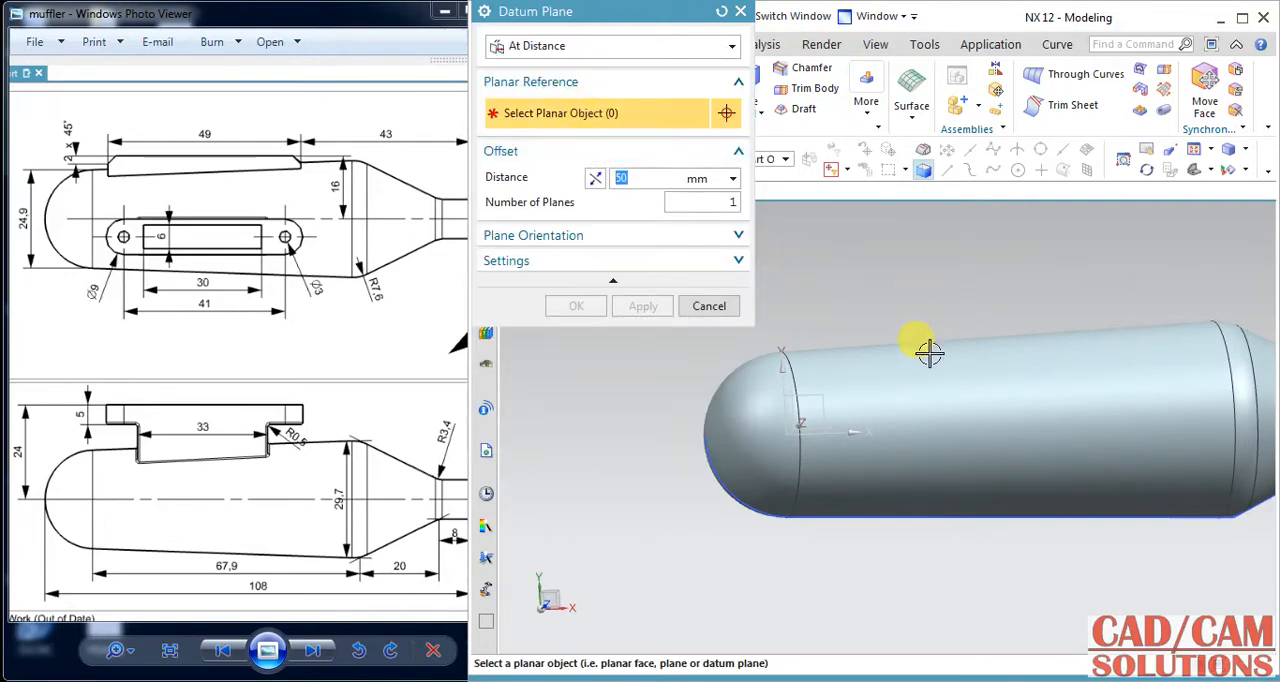
left_click(810, 390)
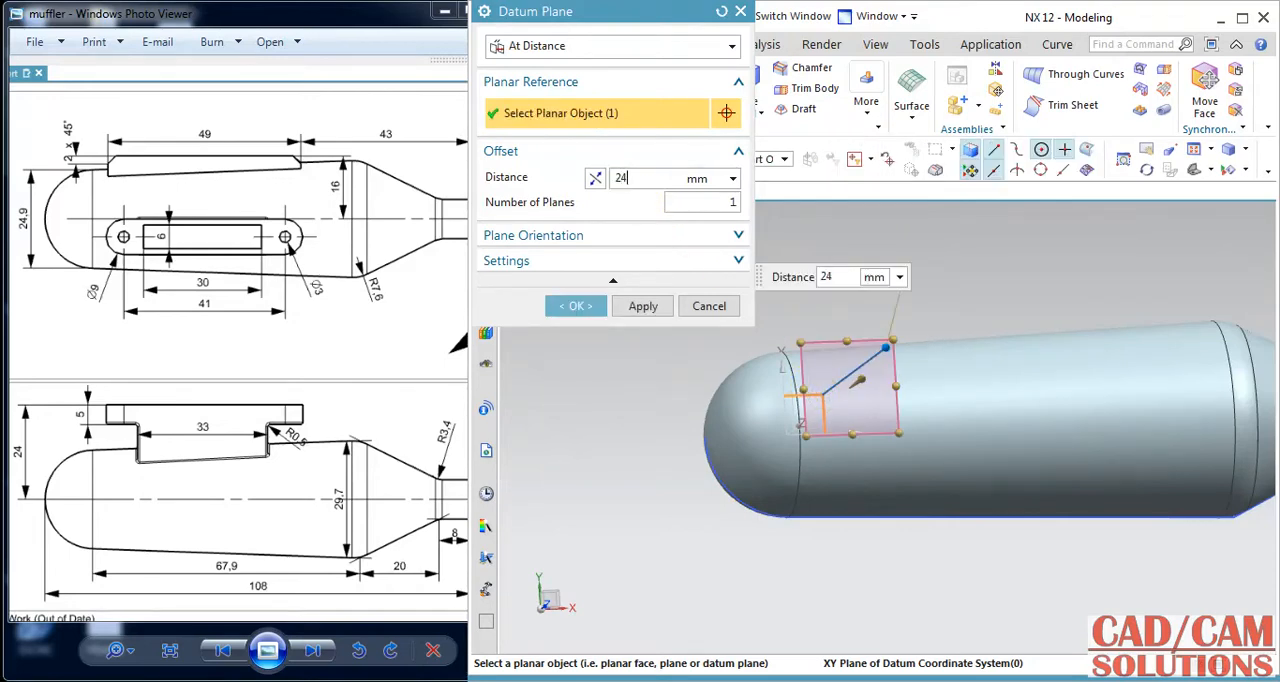
left_click(577, 306)
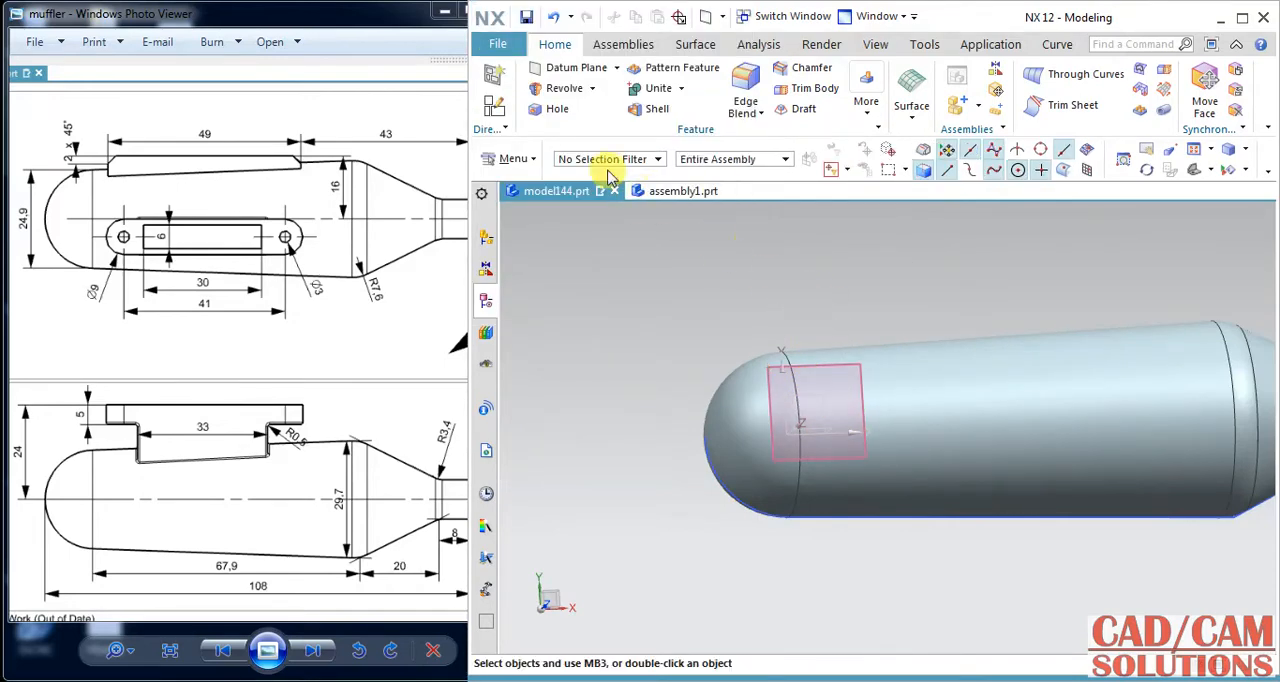
Start a sketch on the 24 mm offset datum plane with the X direction as its horizontal reference.
left_click(506, 104)
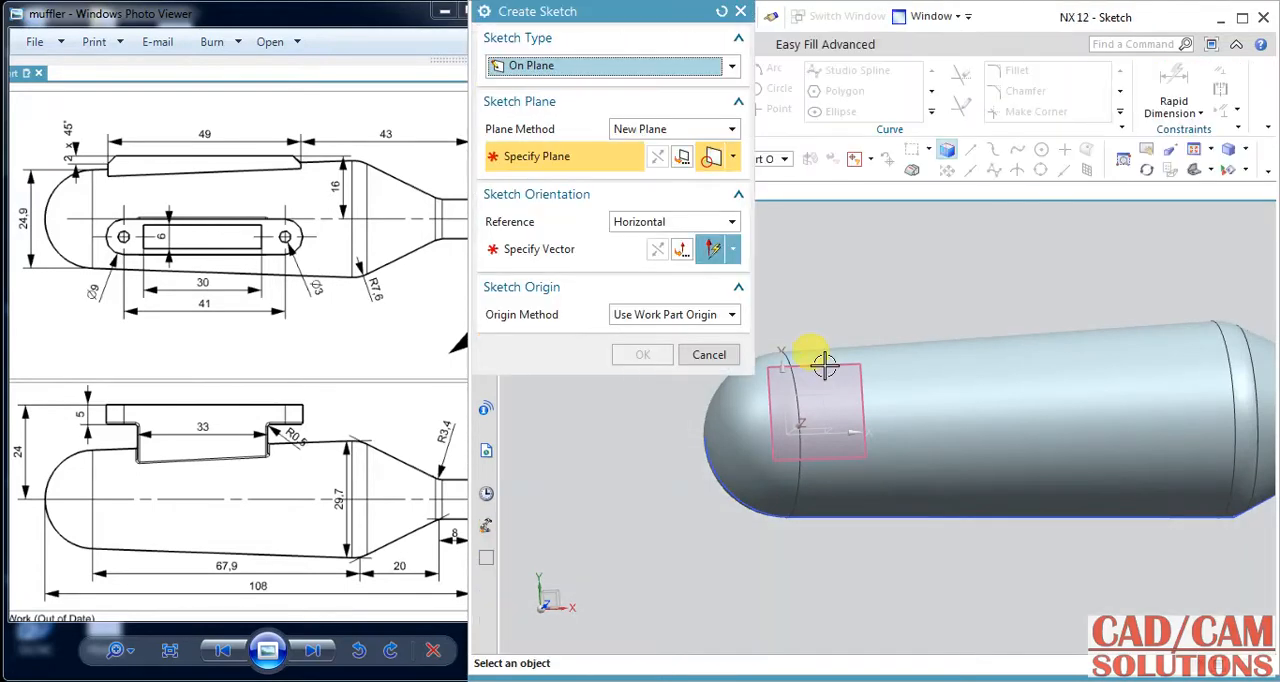
left_click(824, 364)
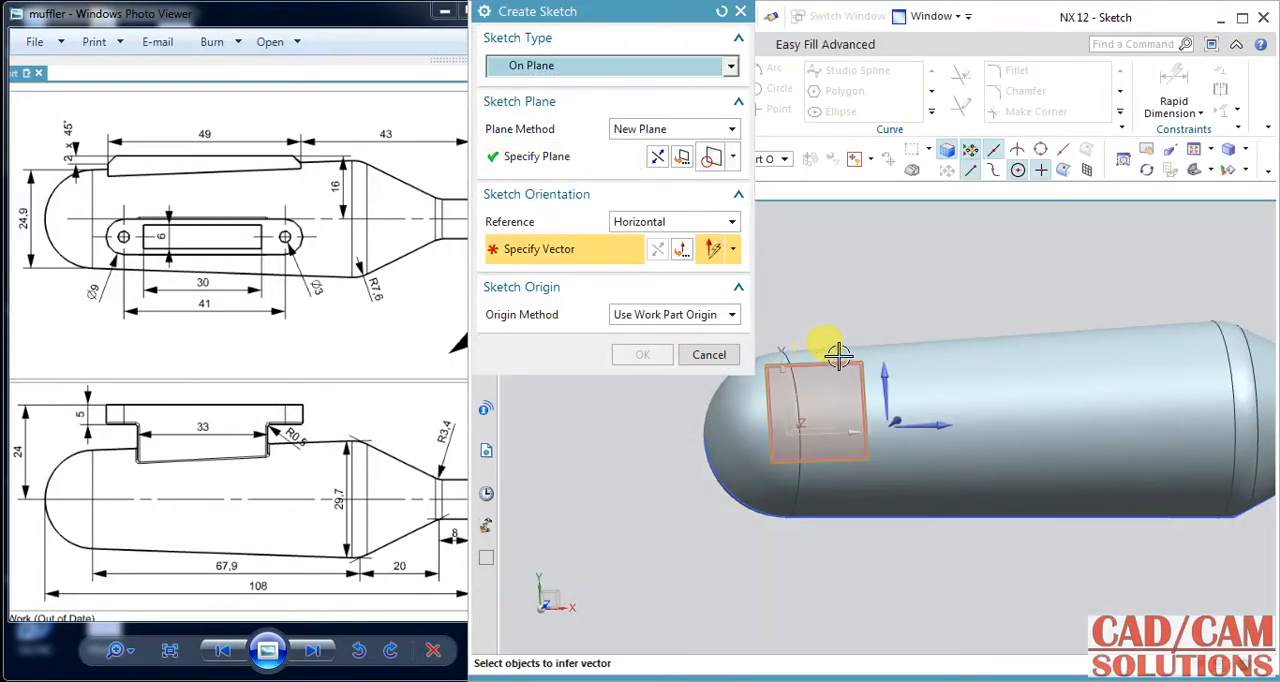
left_click(938, 422)
left_click(636, 355)
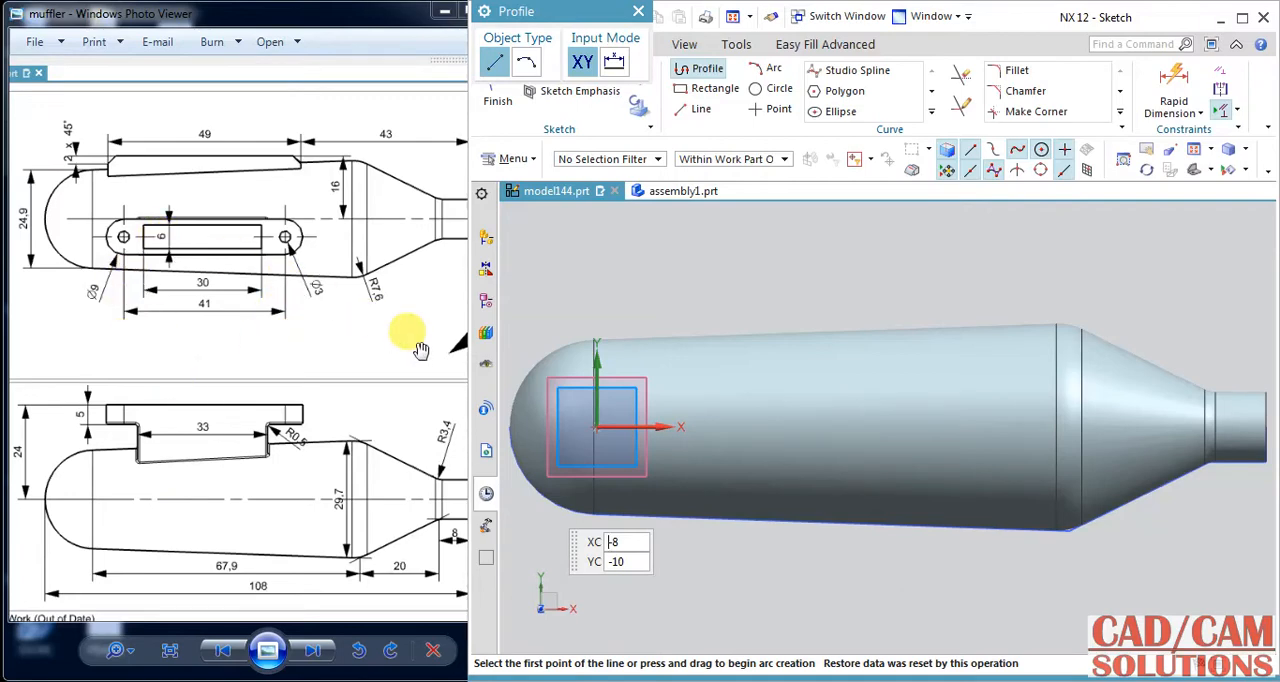
Sketch a two-corner rectangle about 31 by 6 mm, starting on the X axis about 14 mm from the origin.
left_click(486, 300)
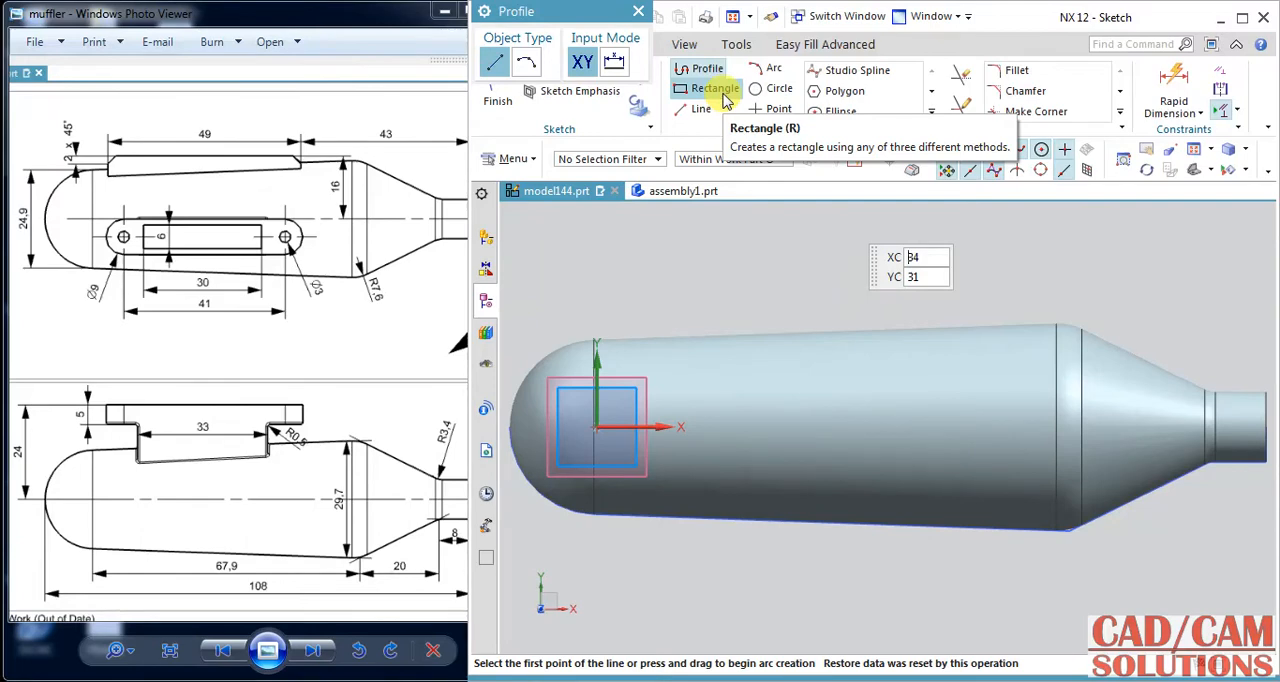
left_click(708, 89)
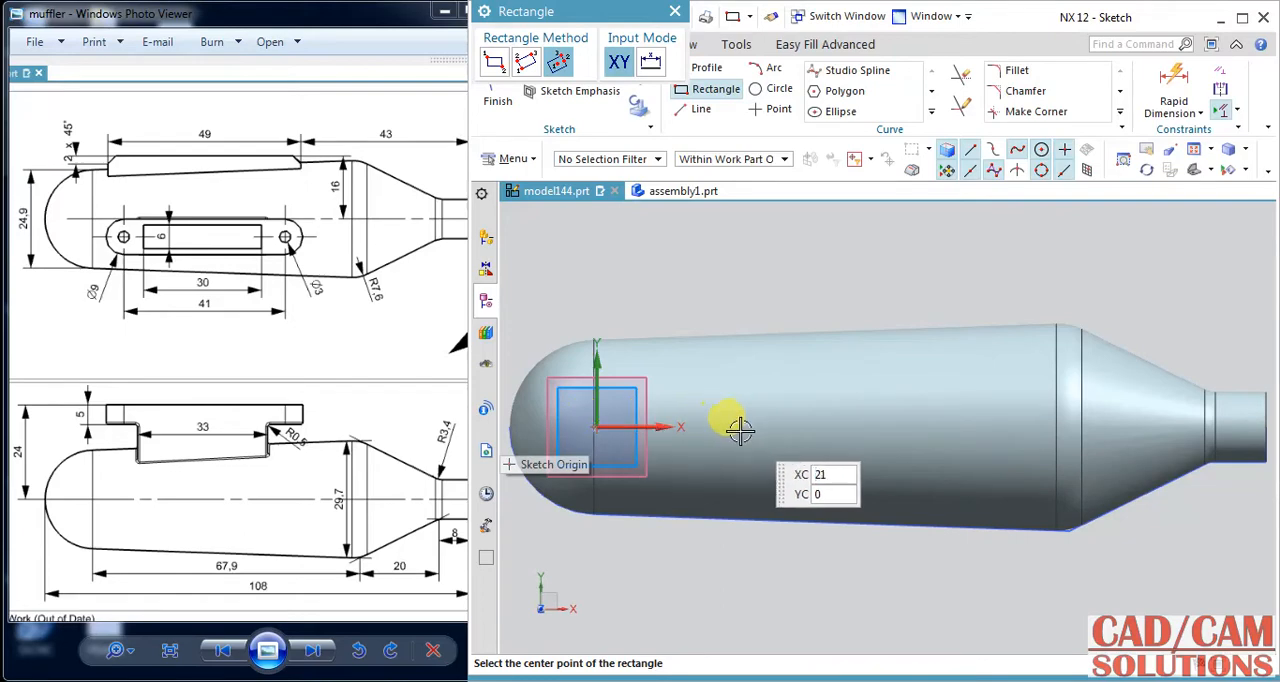
left_click(694, 428)
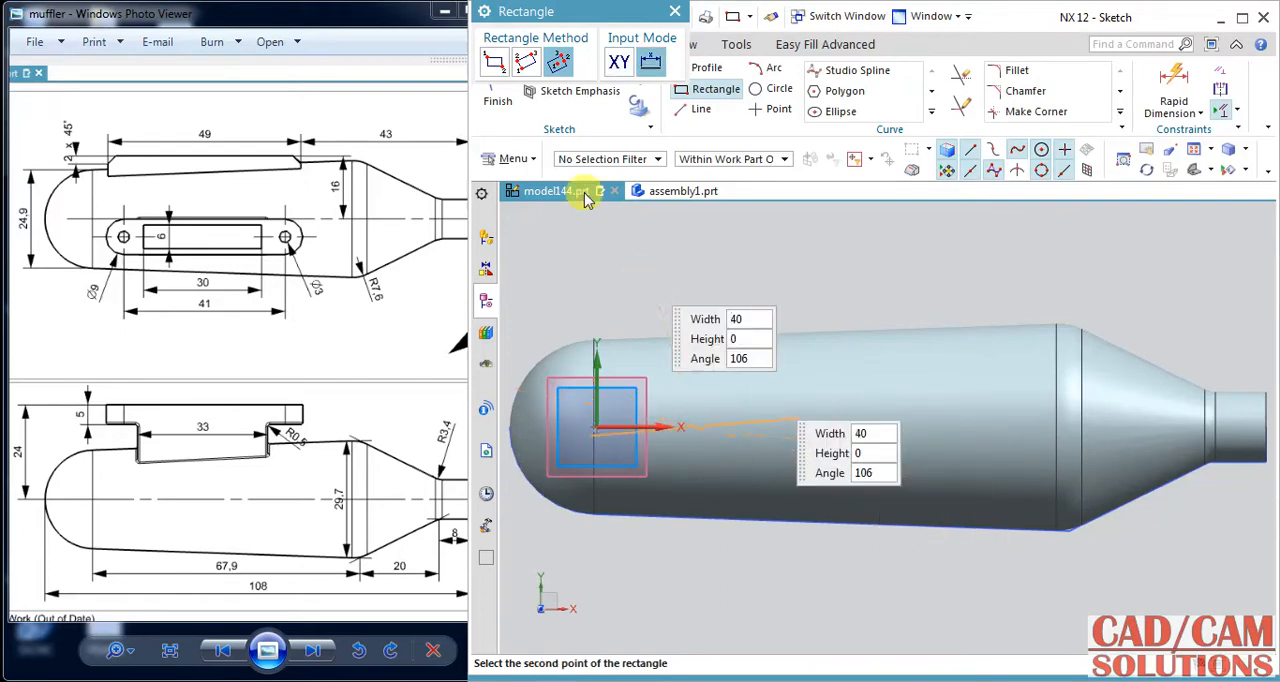
left_click(493, 62)
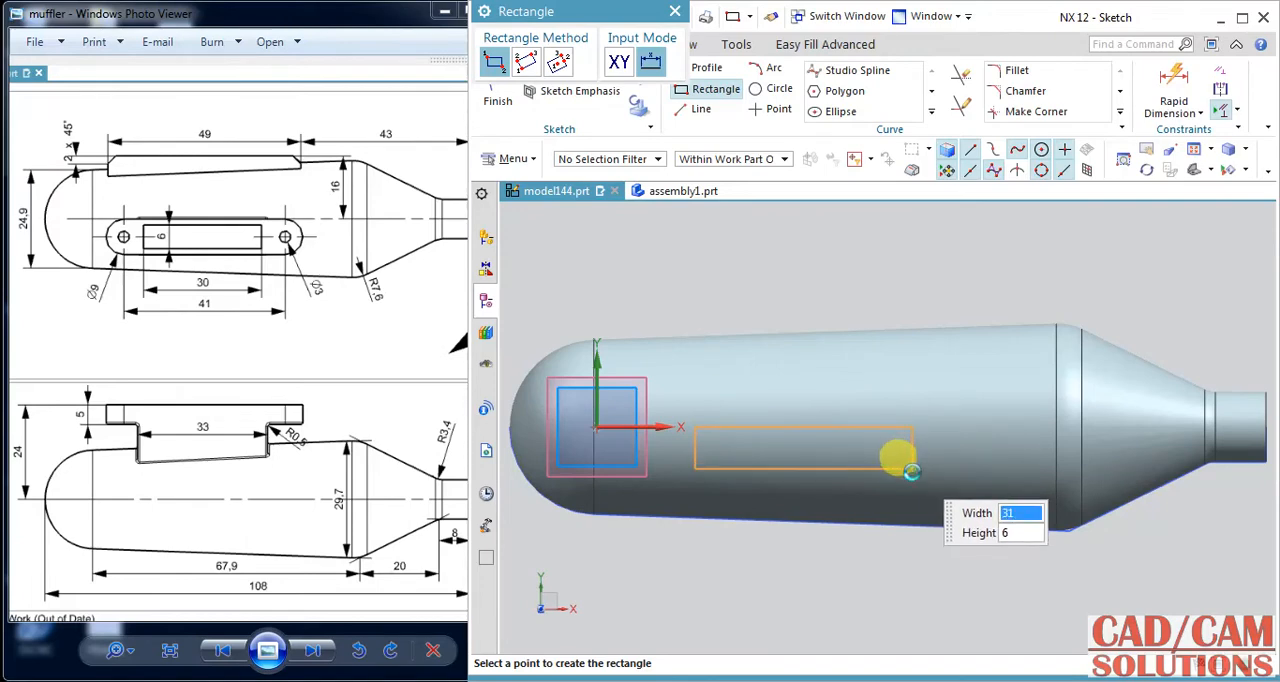
left_click(906, 464)
key("Escape")
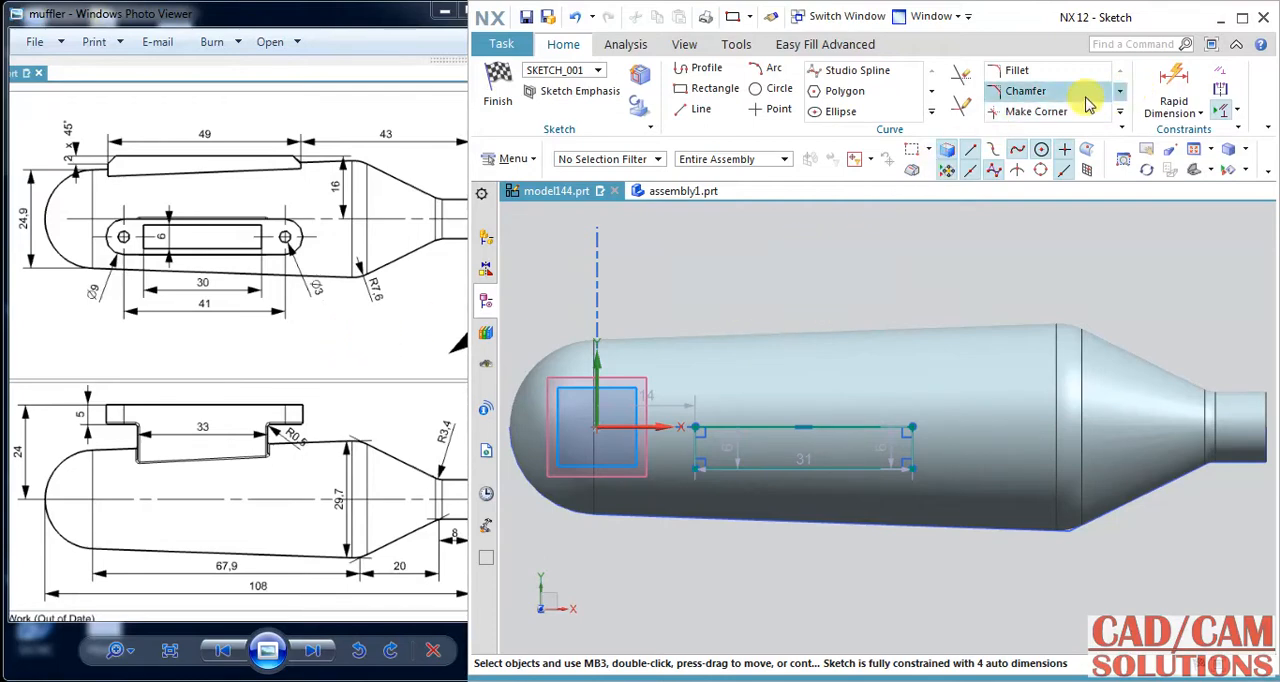
Round both ends of the rectangle into a slot with 3 mm radius fillets between its long sides.
left_click(1018, 72)
scroll(680, 525, "up", 2)
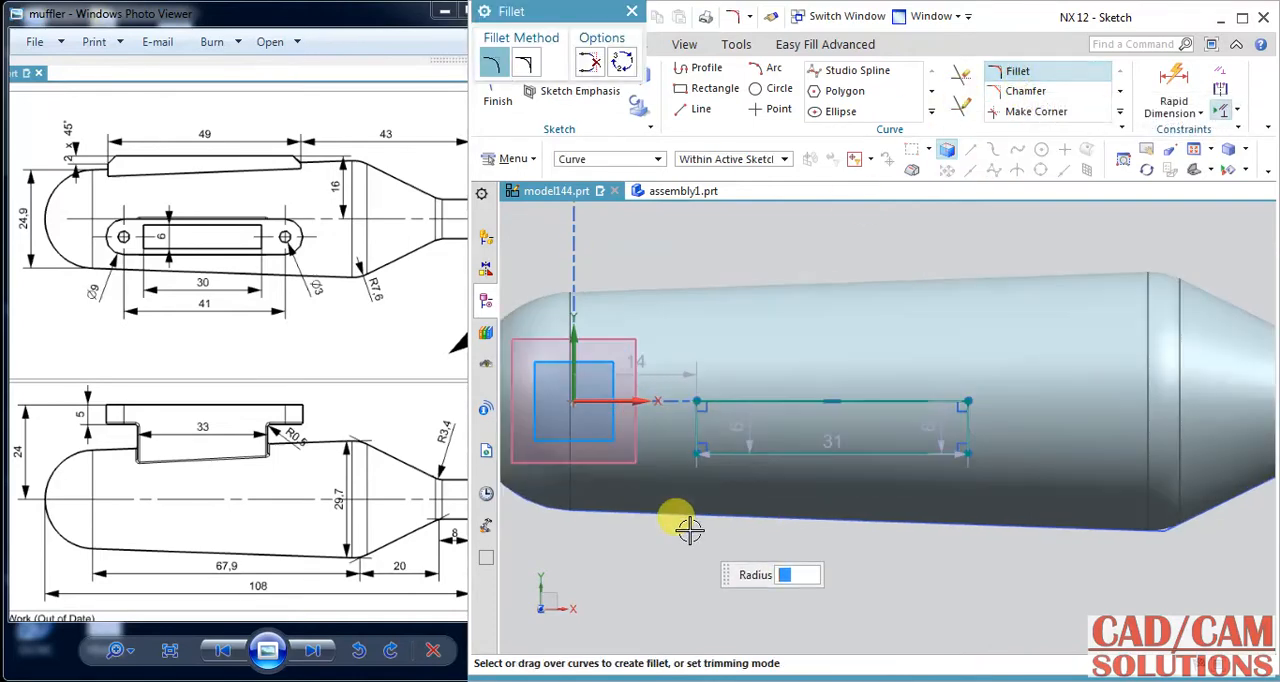
left_click(712, 401)
left_click(727, 451)
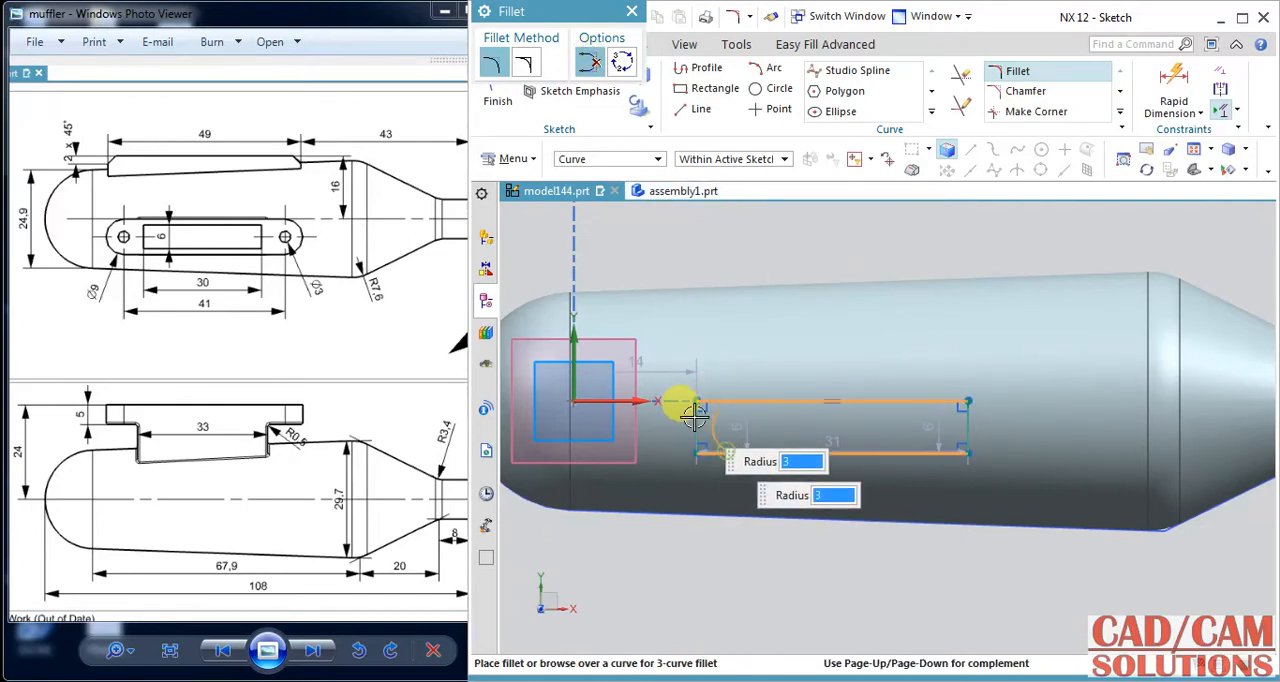
left_click(902, 423)
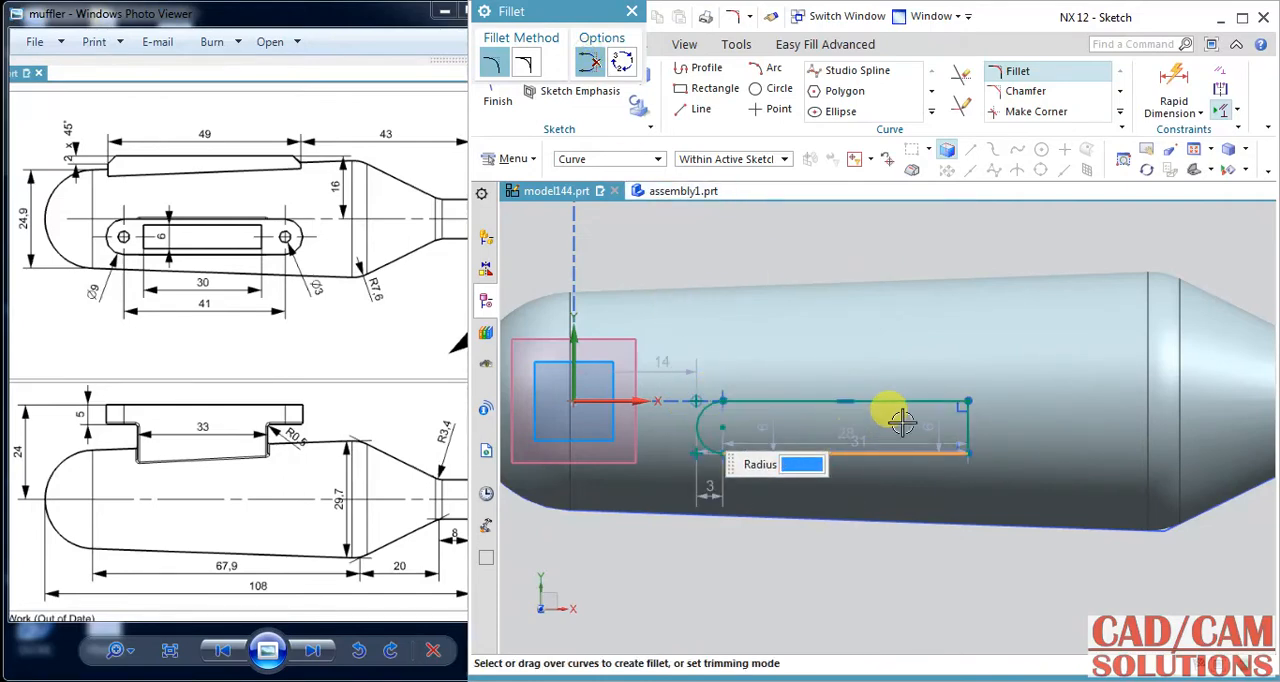
left_click(953, 398)
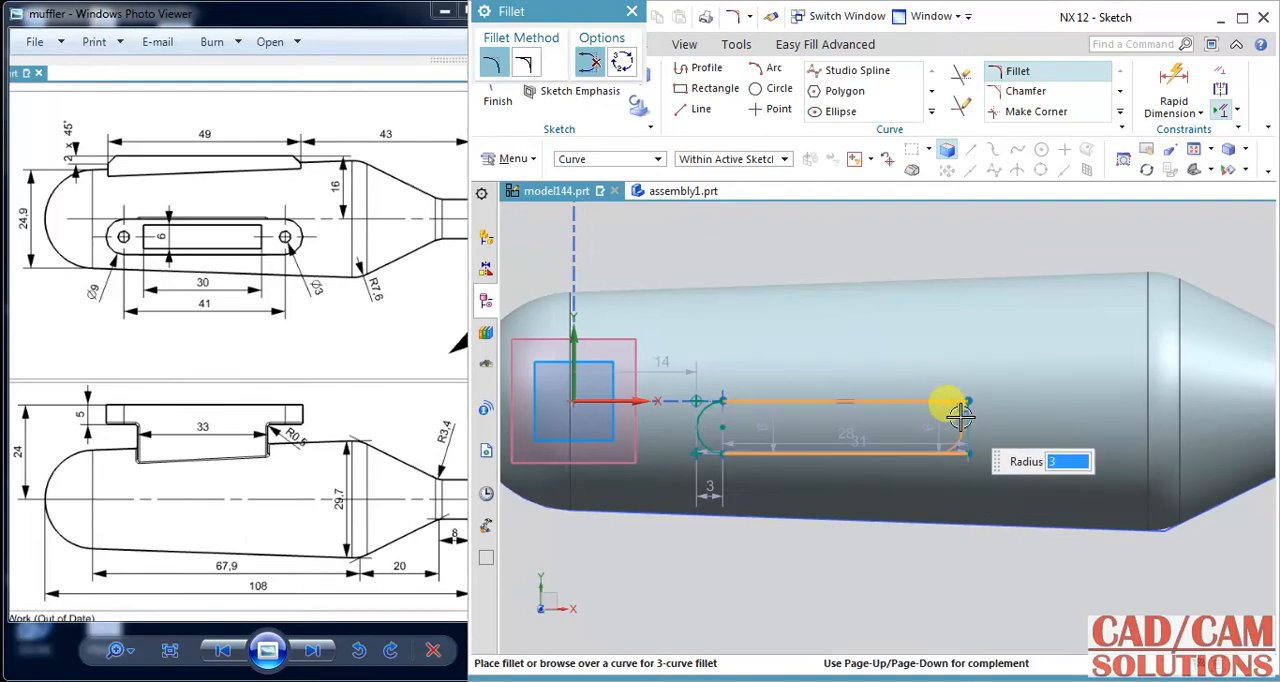
left_click(905, 516)
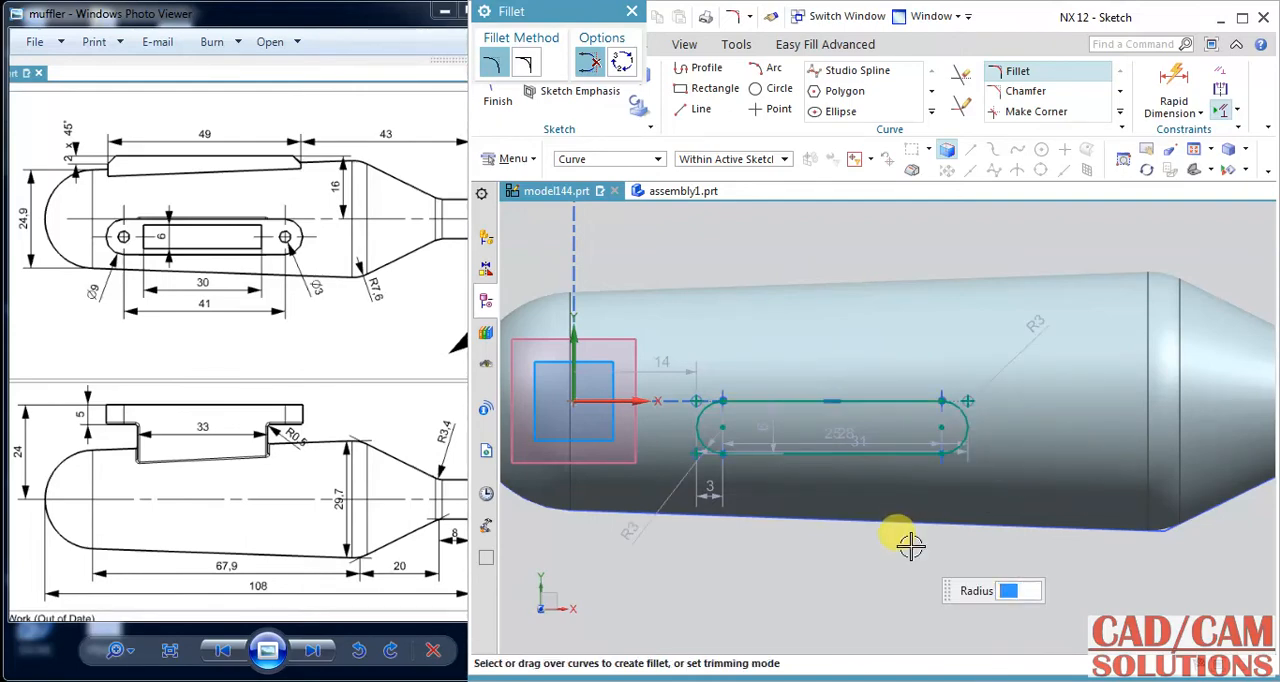
middle_click(891, 514)
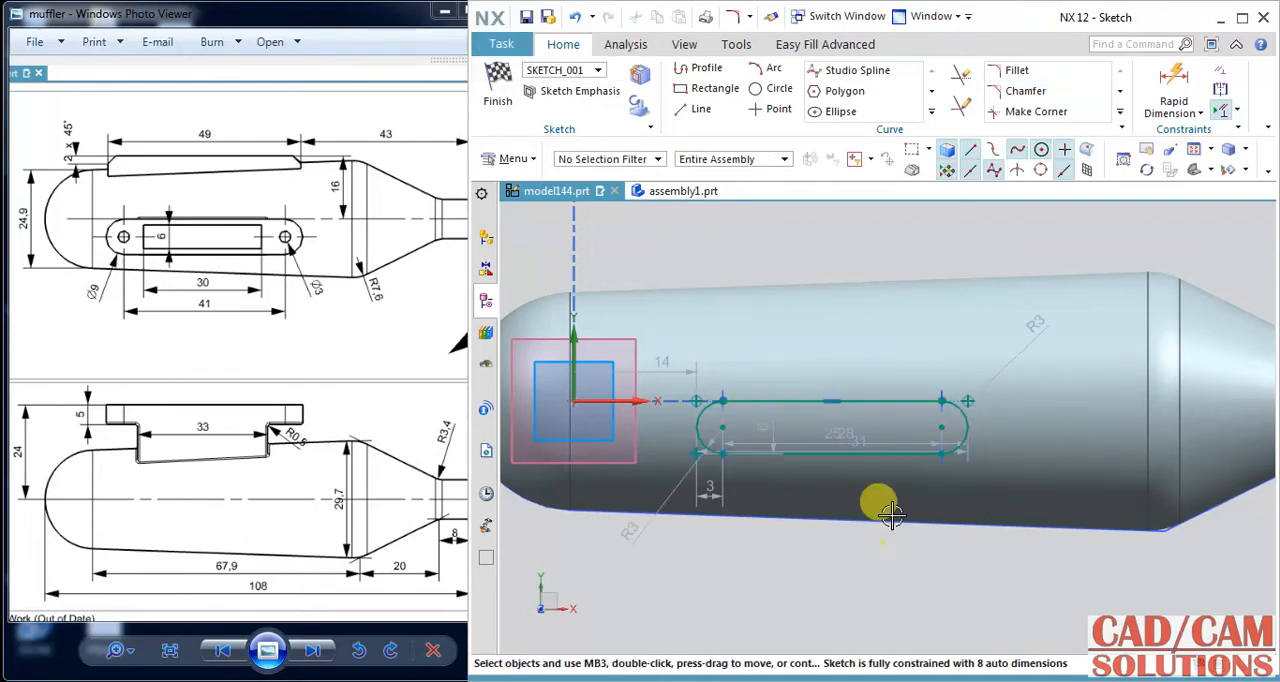
Draw a 3 mm diameter circle at the centre of each rounded end of the slot.
left_click(775, 89)
scroll(725, 414, "up", 2)
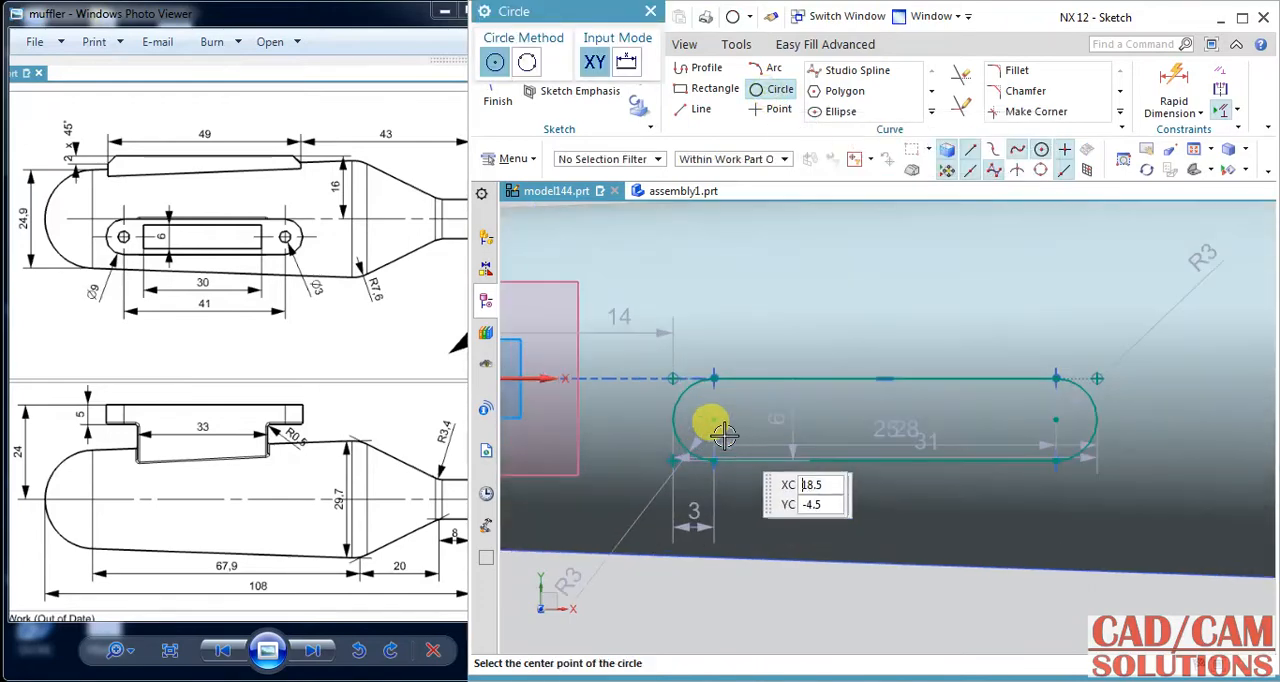
left_click(716, 414)
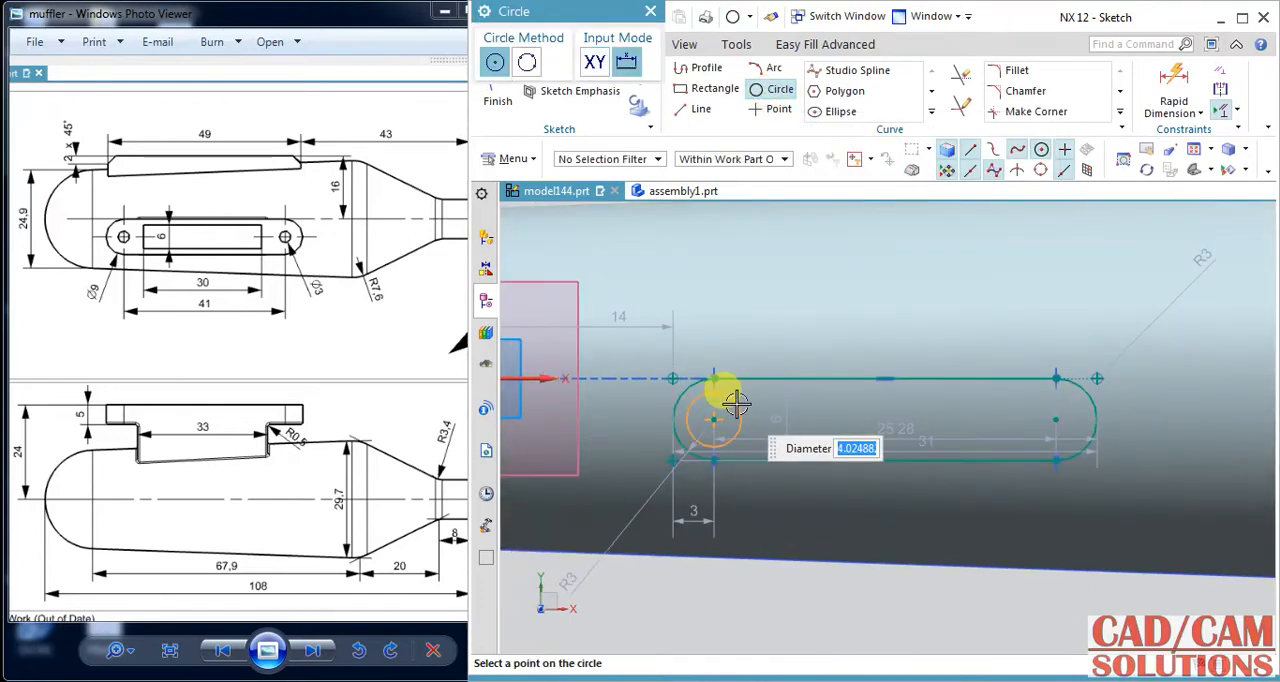
left_click(1058, 420)
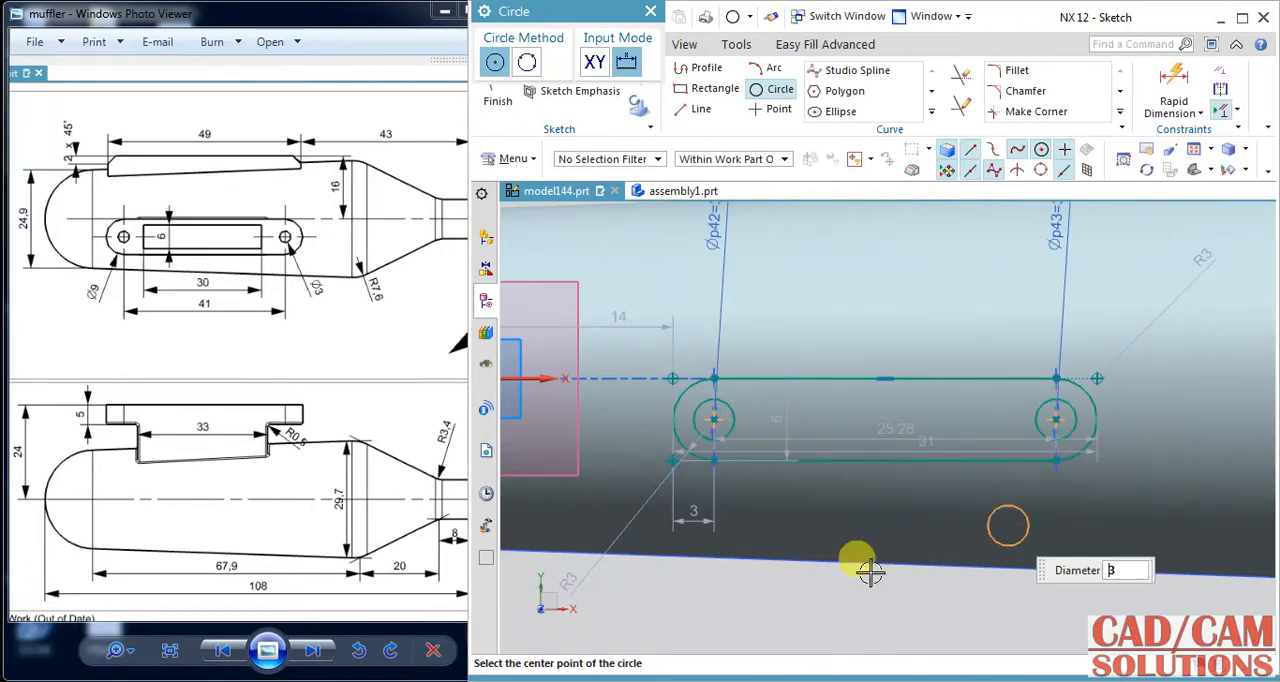
middle_click(749, 586)
Constrain the slot's upper straight line to be collinear with the sketch's horizontal axis.
scroll(745, 575, "down", 2)
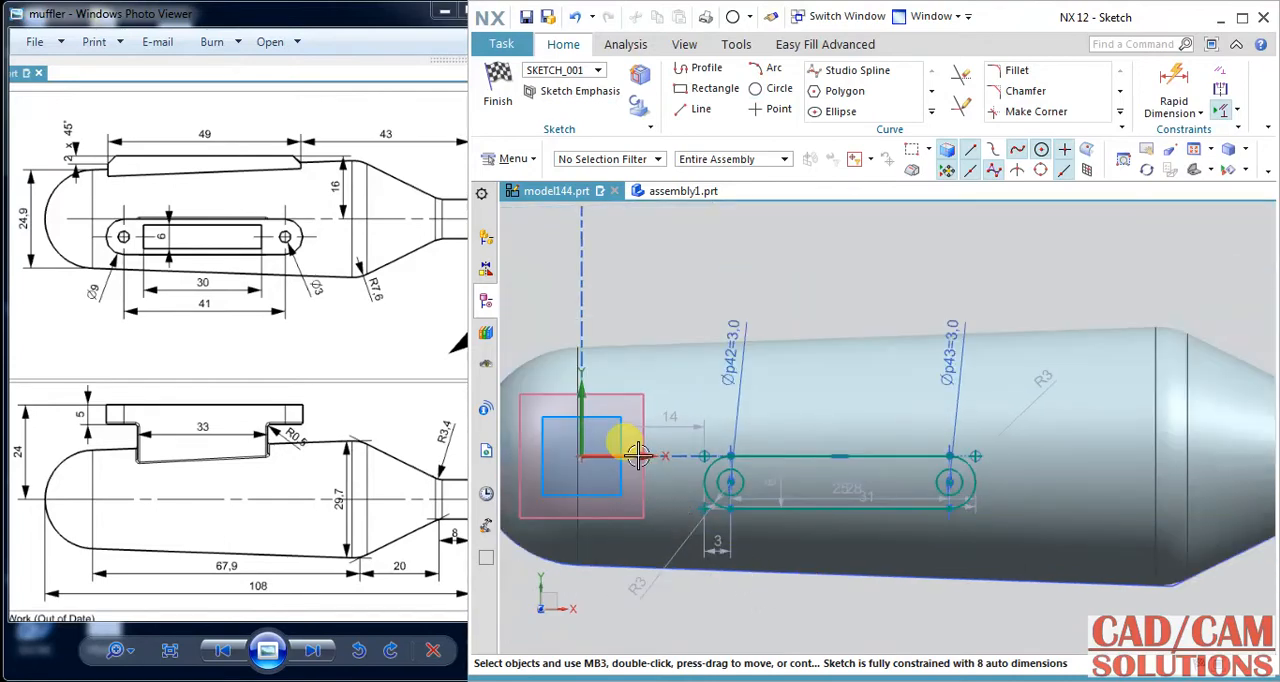
left_click(768, 453)
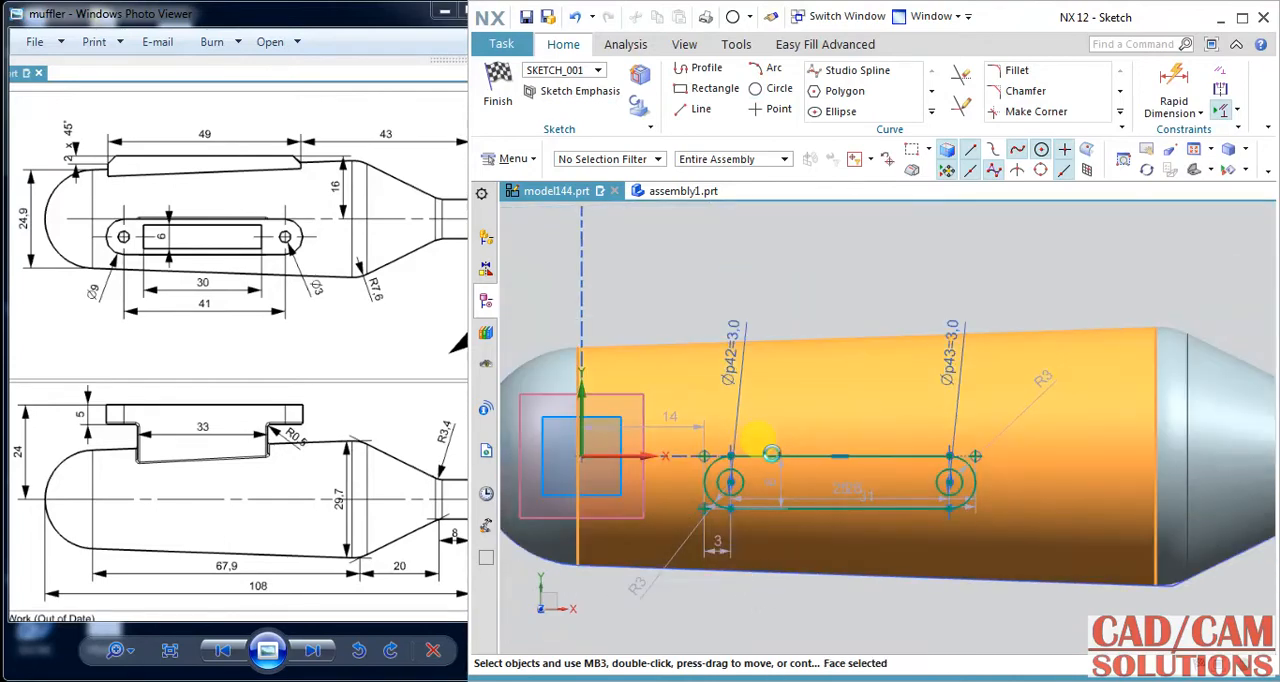
left_click(772, 454)
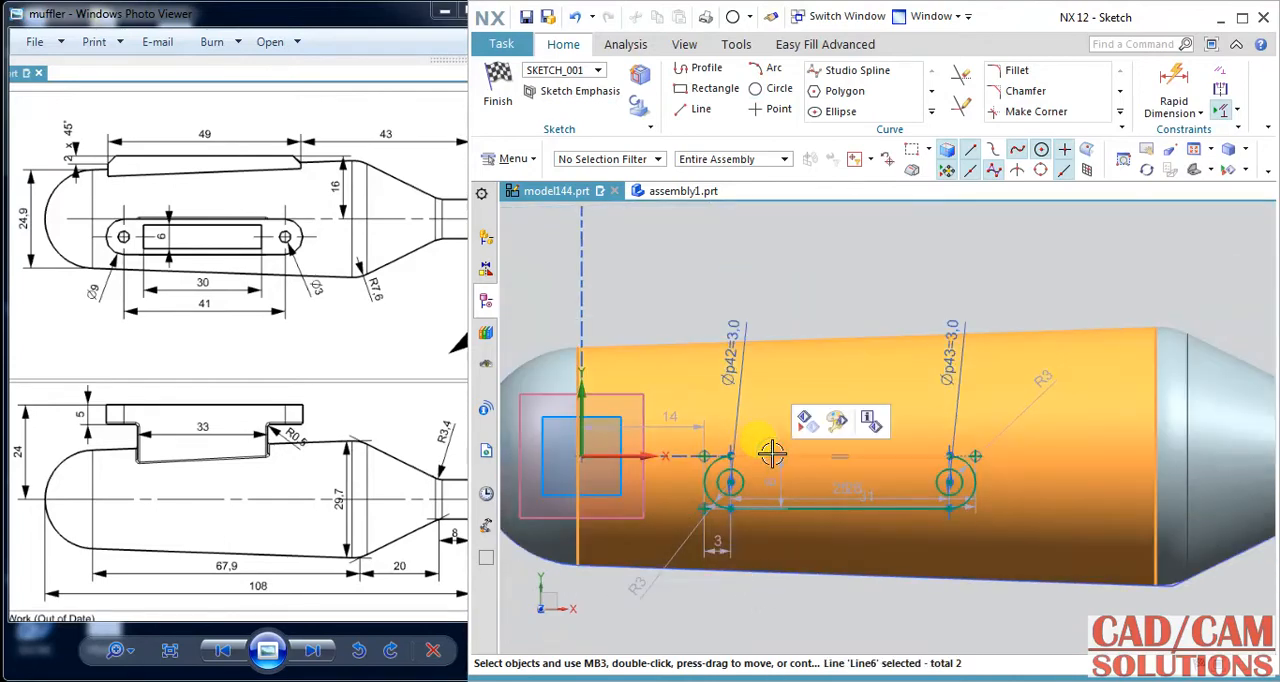
left_click(1052, 244)
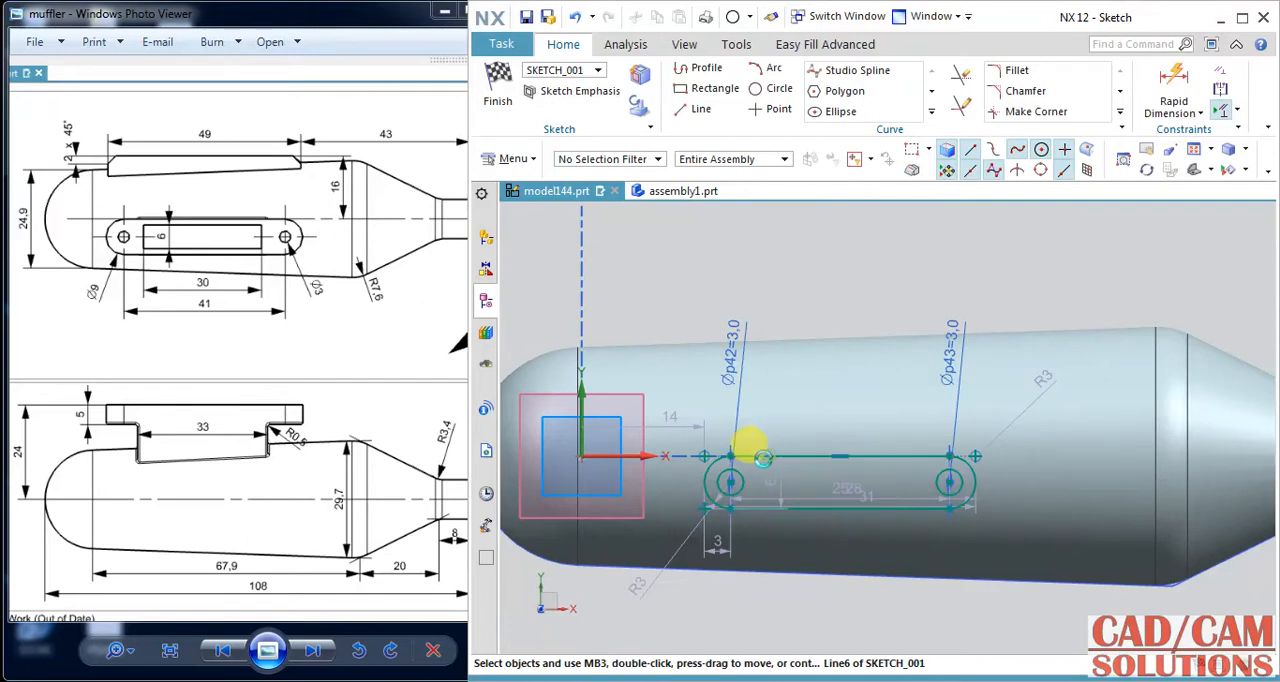
left_click(745, 455)
left_click(650, 455)
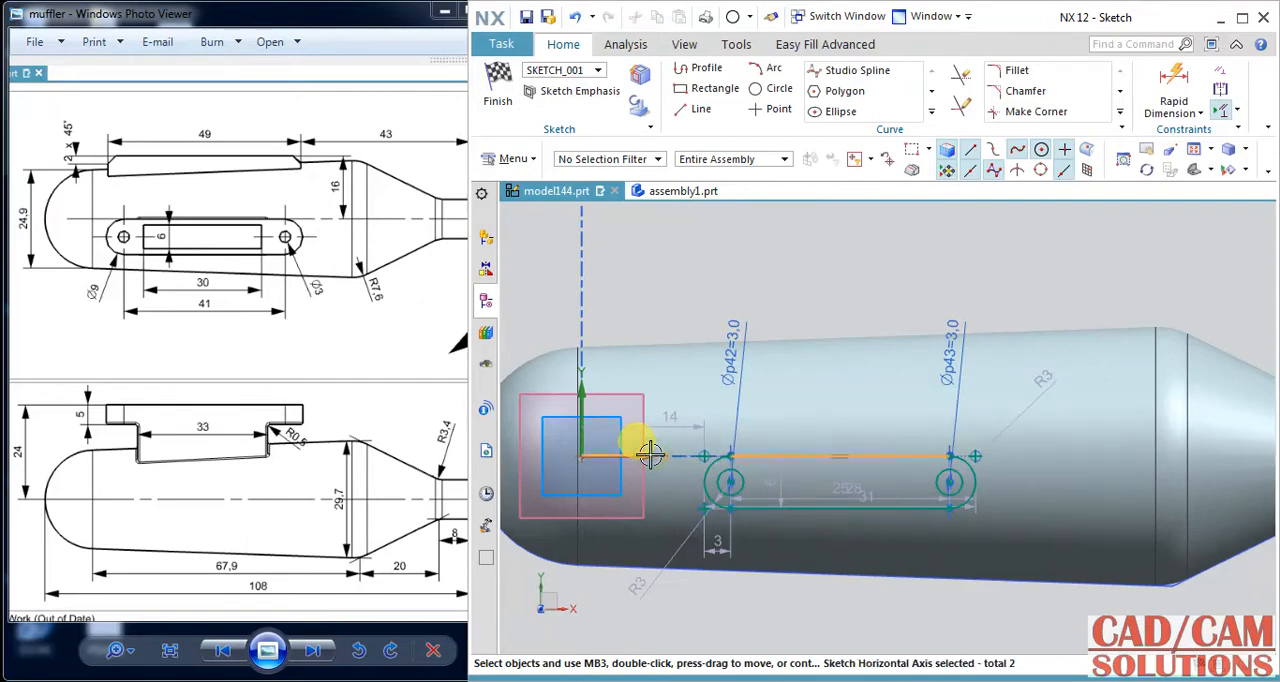
left_click(810, 424)
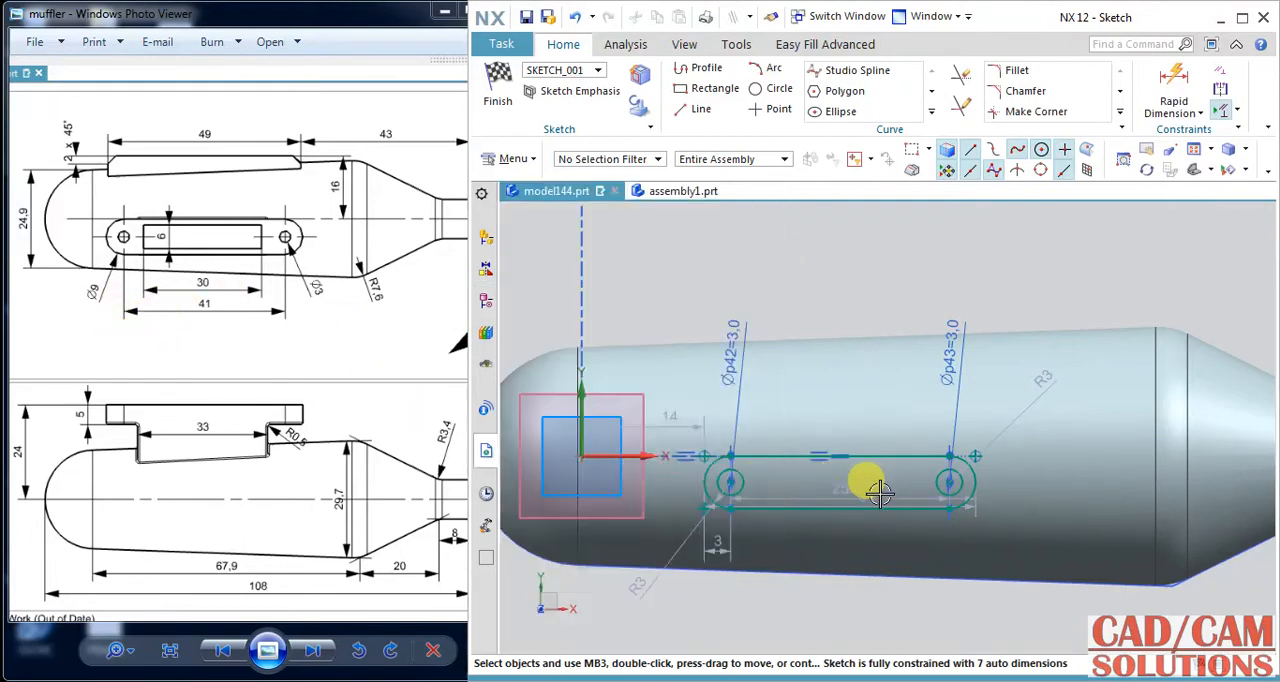
Move the slot's overlapping length dimensions below the body and set the distance between the arc centres to 41 mm.
left_click_drag(851, 493, 855, 614)
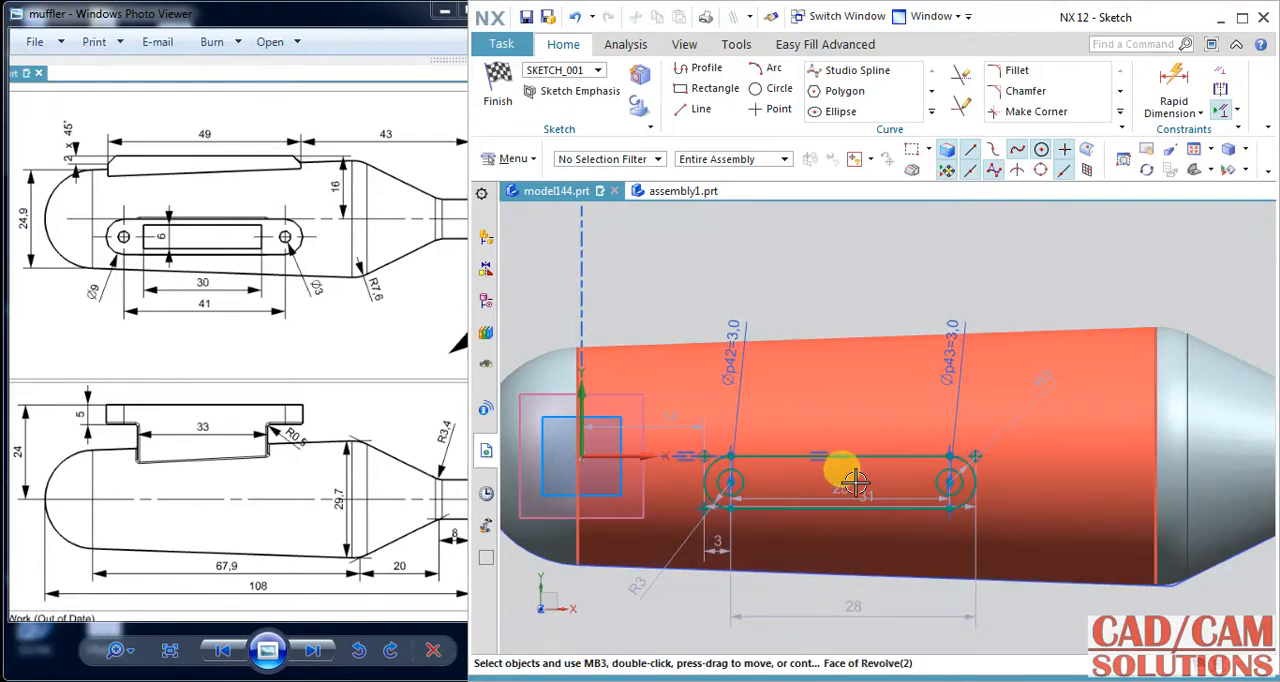
left_click_drag(843, 493, 823, 580)
left_click(821, 578)
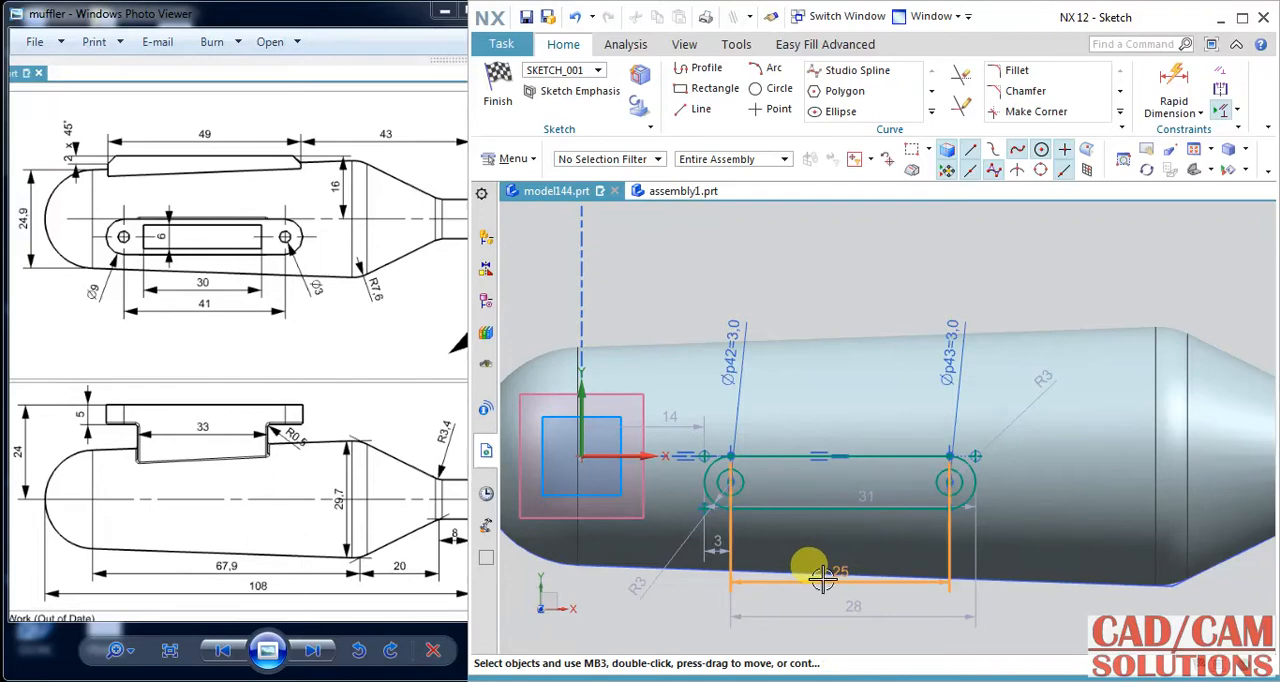
double_click(821, 578)
type("41")
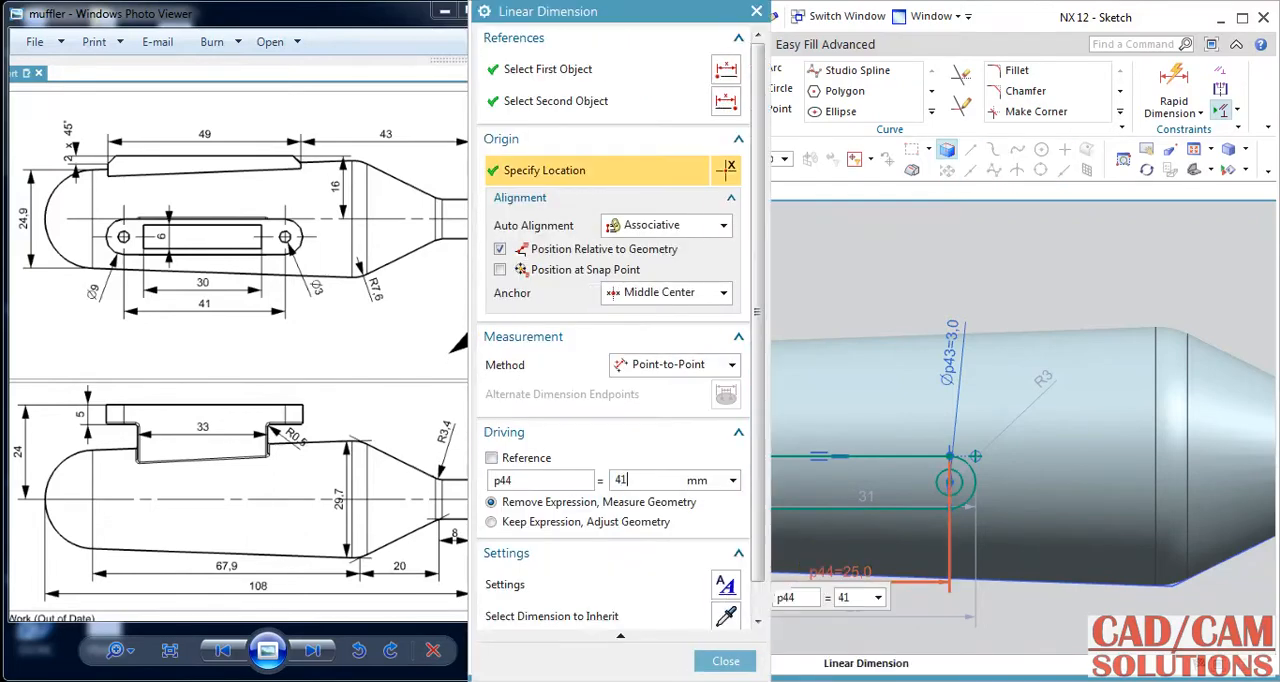
left_click(815, 571)
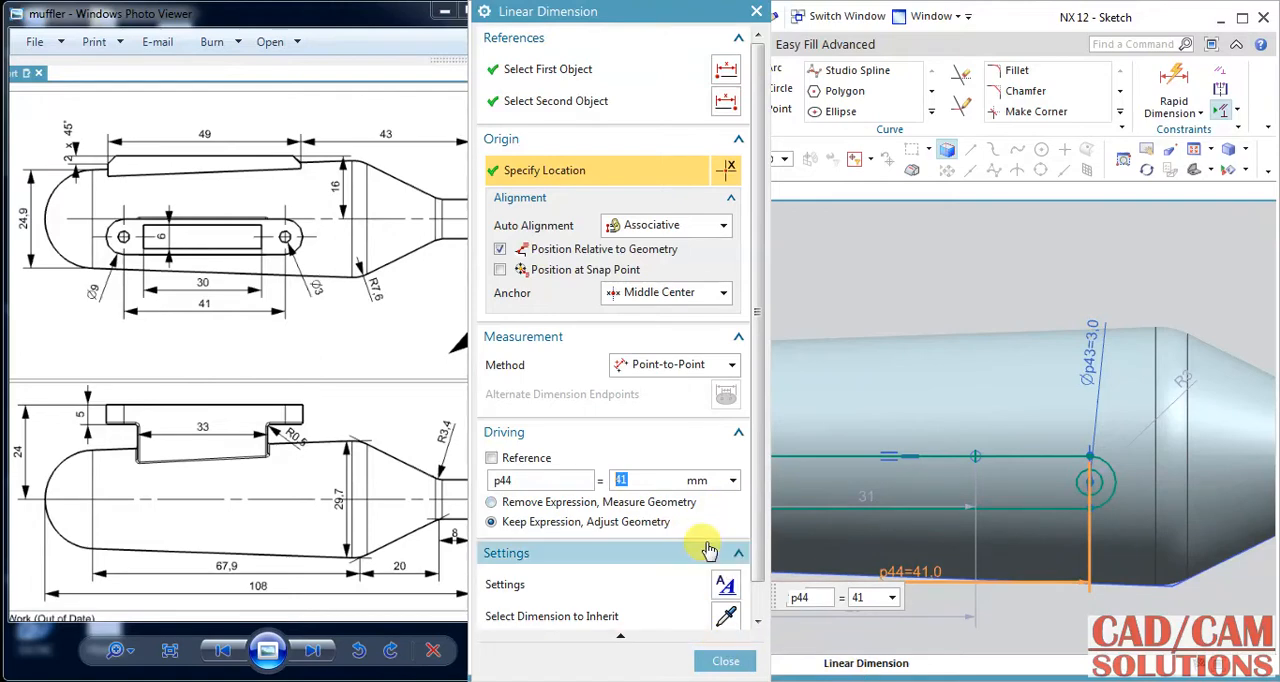
left_click(727, 662)
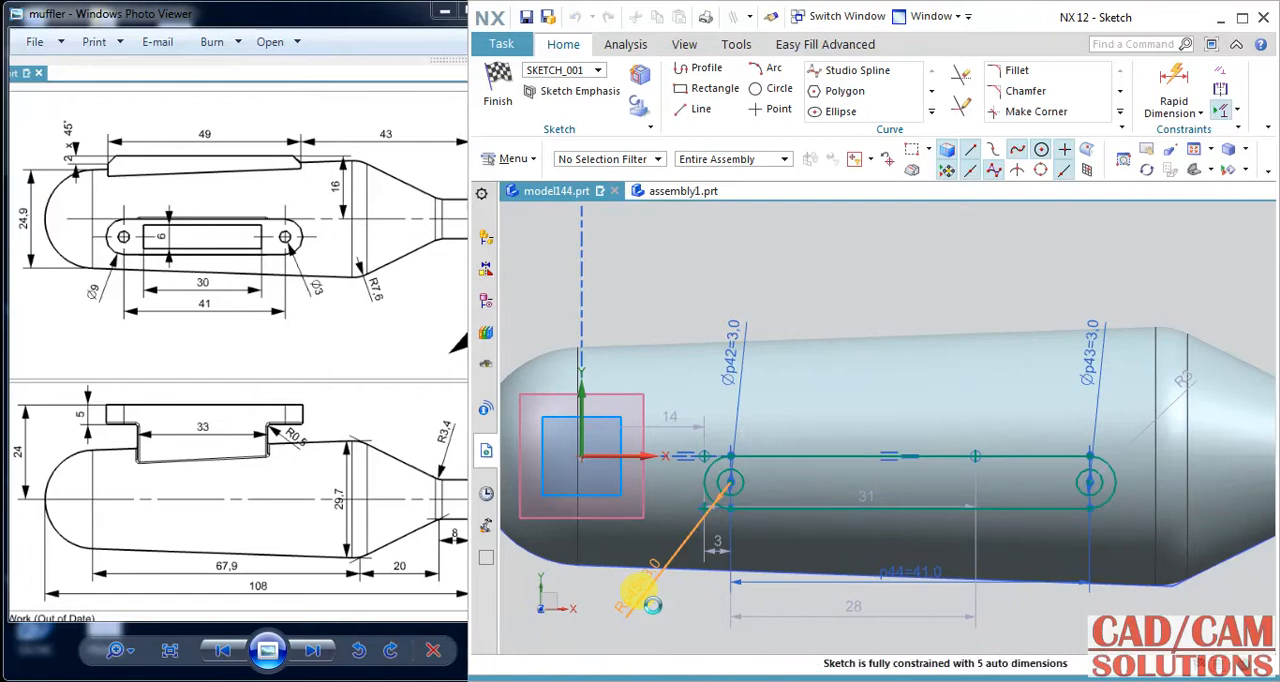
Set the slot's end radius to 4.5 mm and constrain its lower straight line to be horizontal.
double_click(648, 600)
type("4.5")
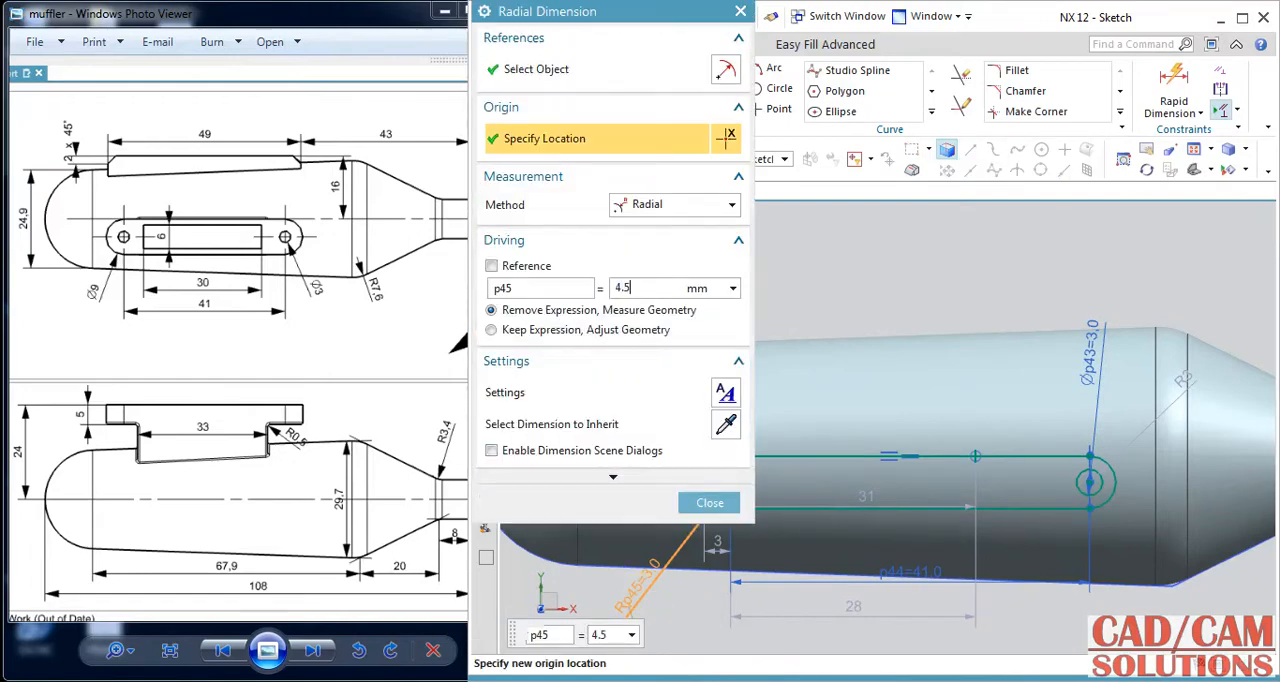
key("Return")
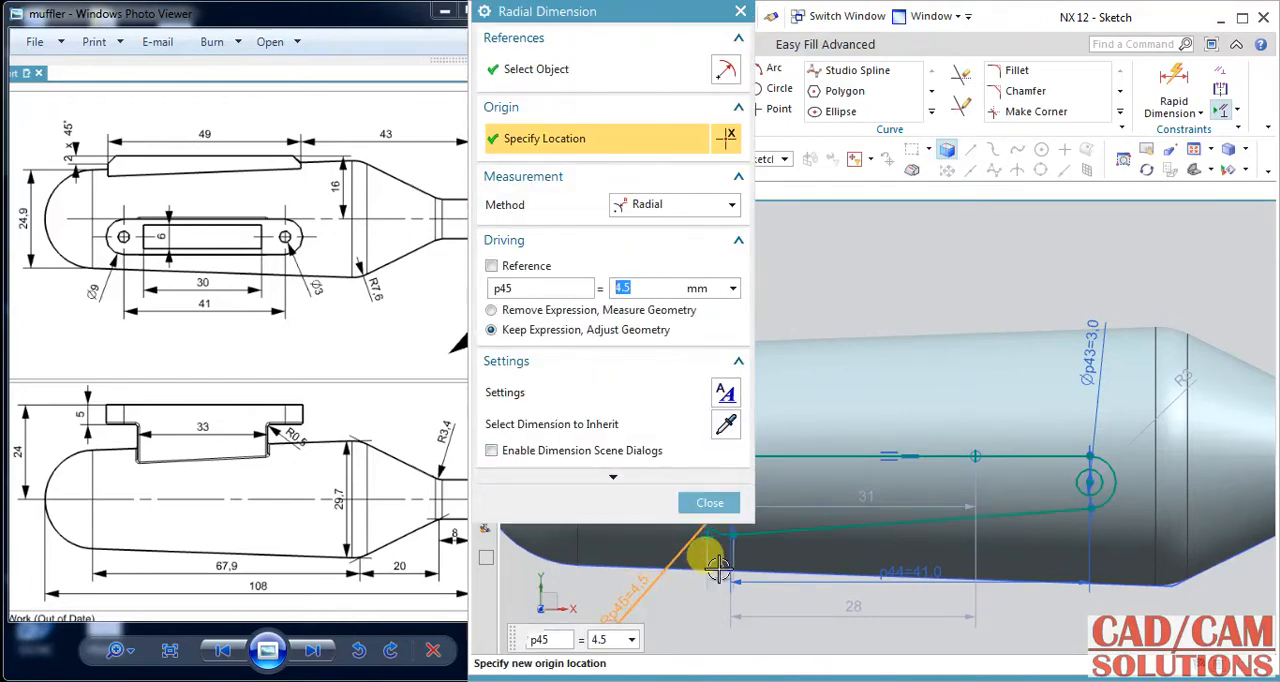
left_click(709, 502)
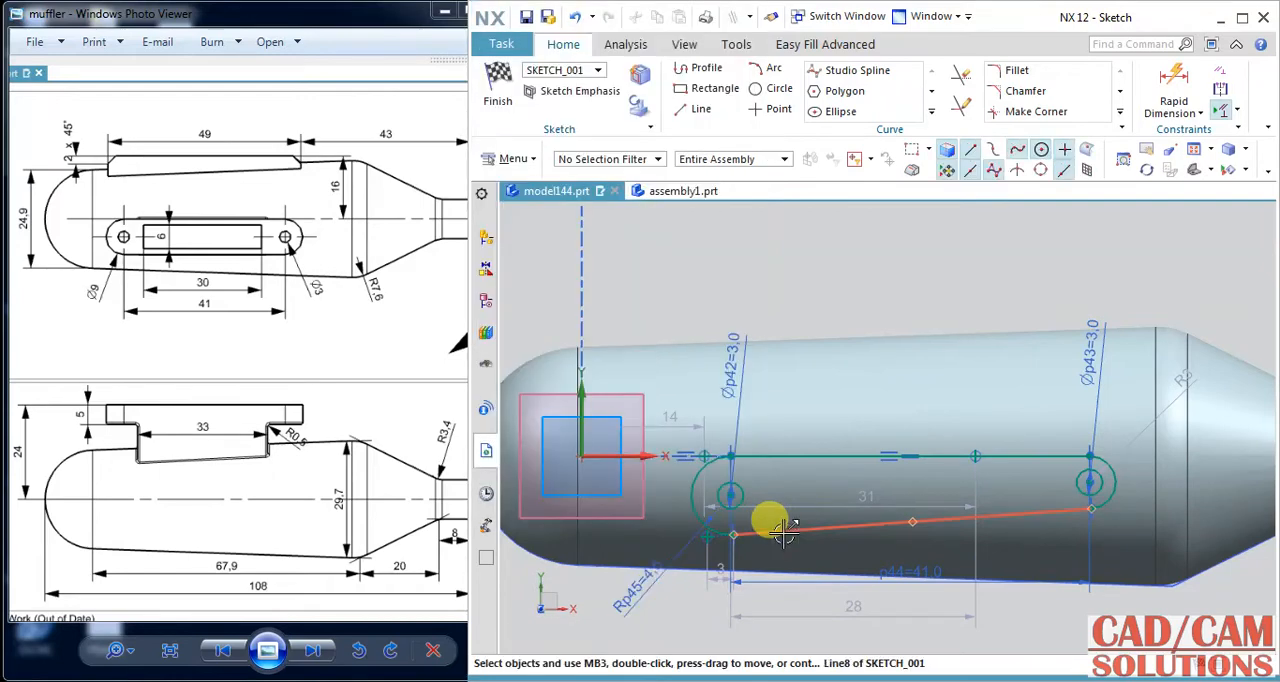
left_click(785, 533)
right_click(785, 533)
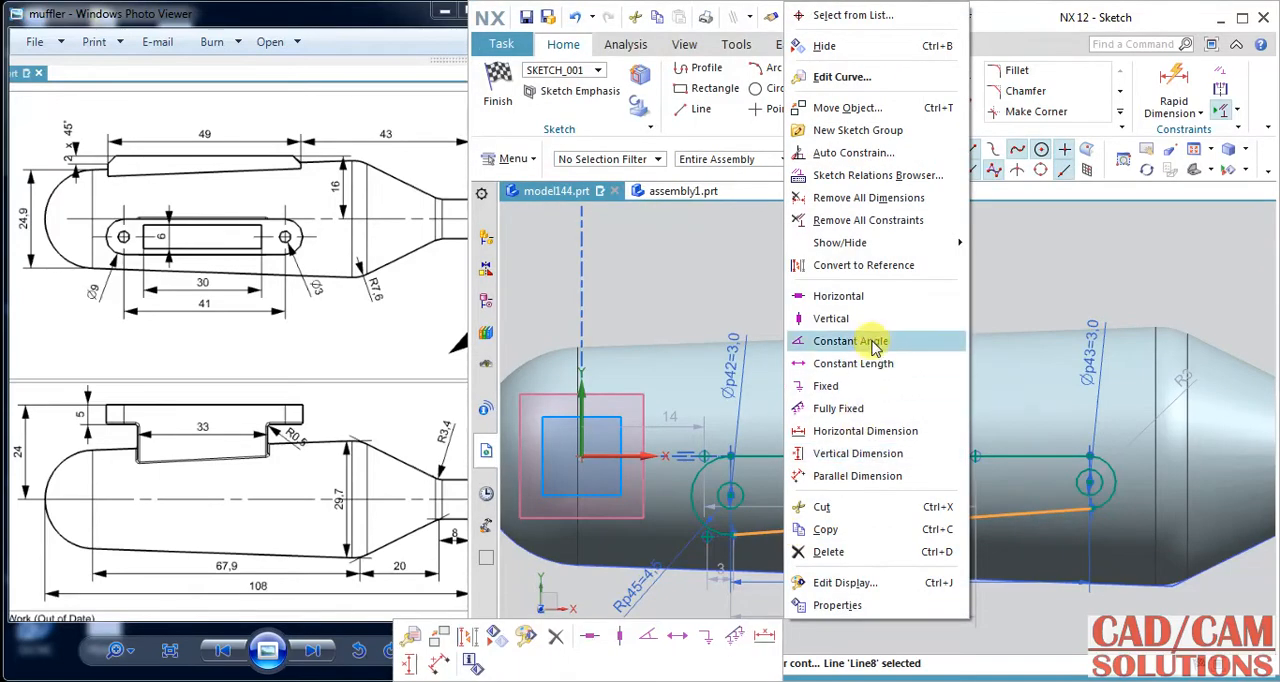
left_click(860, 297)
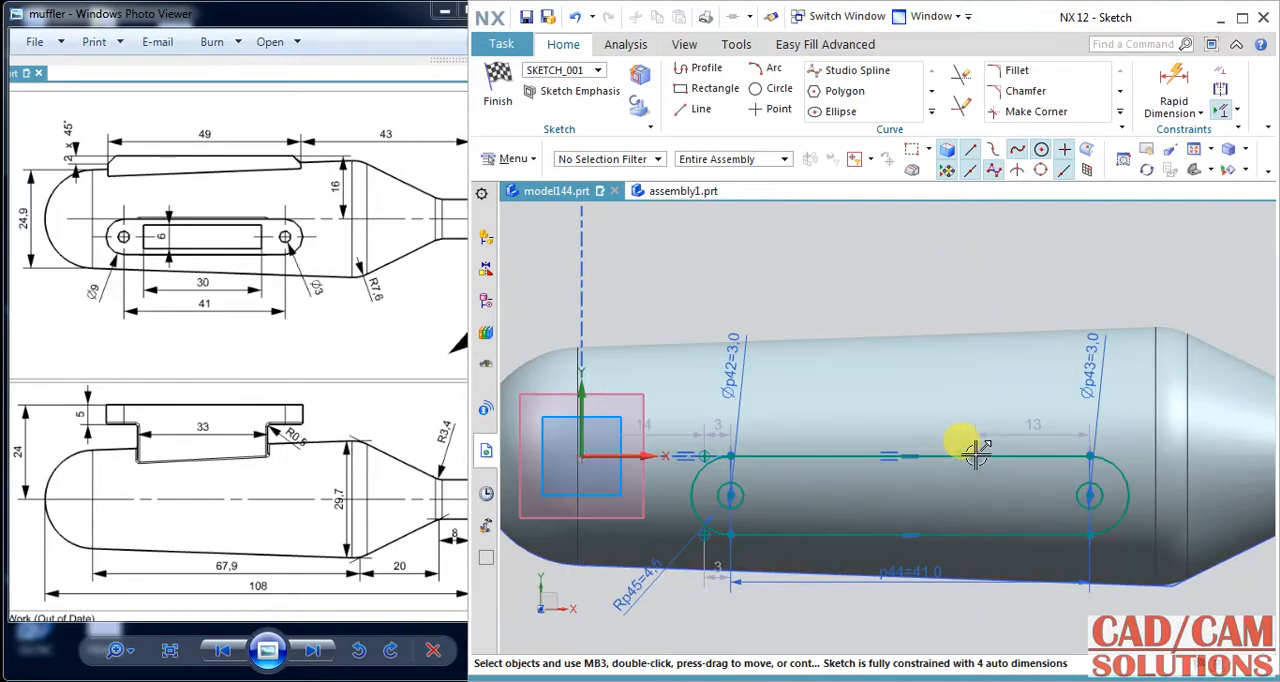
Delete the leftover corner points of the original rectangle around the slot and refresh the display.
left_click_drag(912, 263, 995, 458)
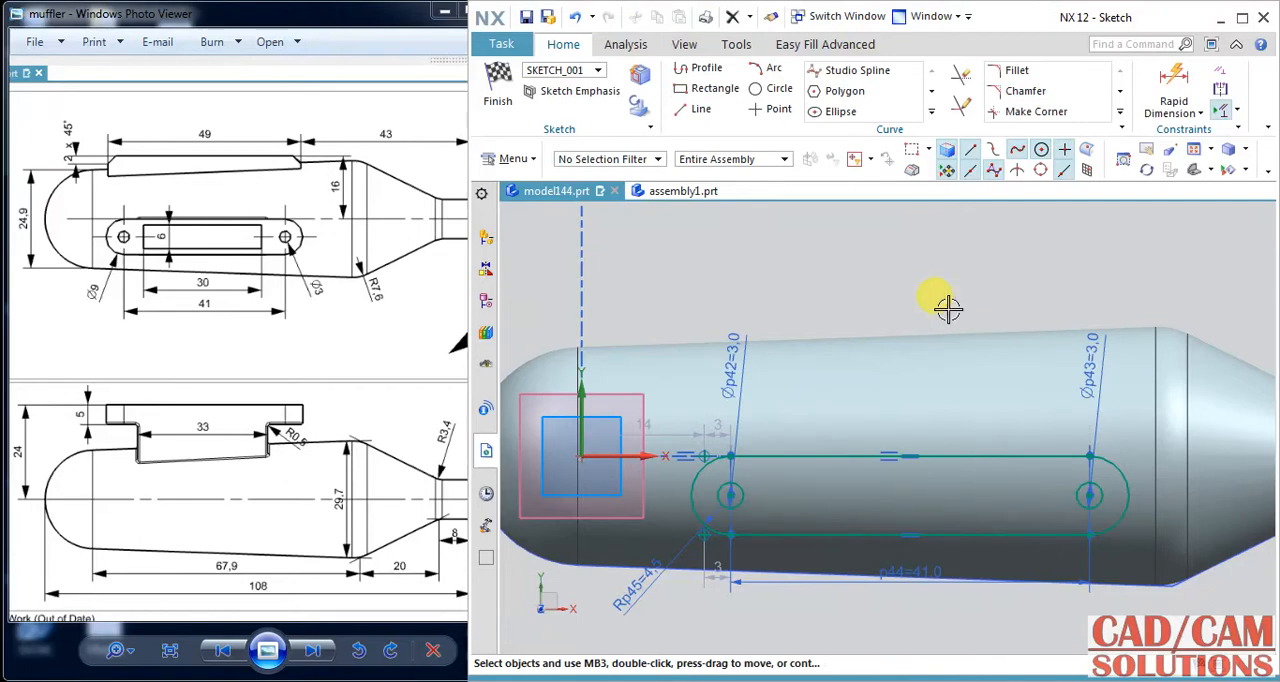
mouse_move(640, 296)
left_mouse_down()
mouse_move(760, 522)
mouse_move(710, 473)
left_mouse_up()
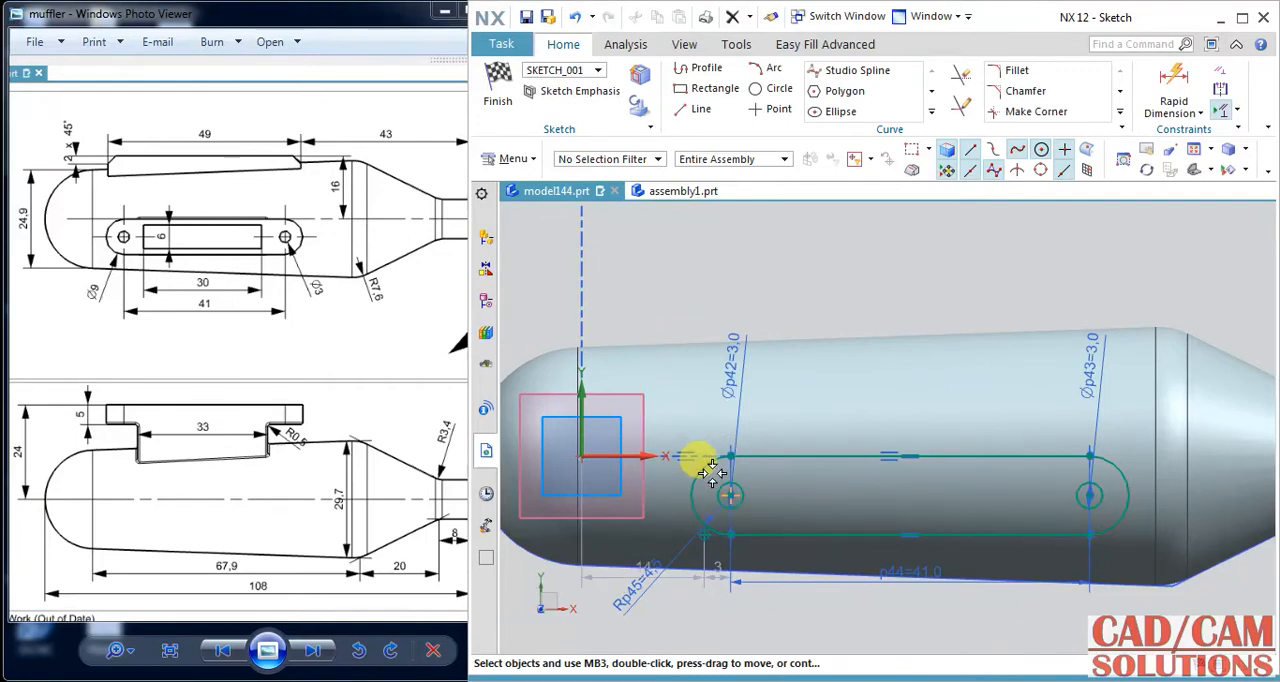
left_click_drag(675, 611, 712, 520)
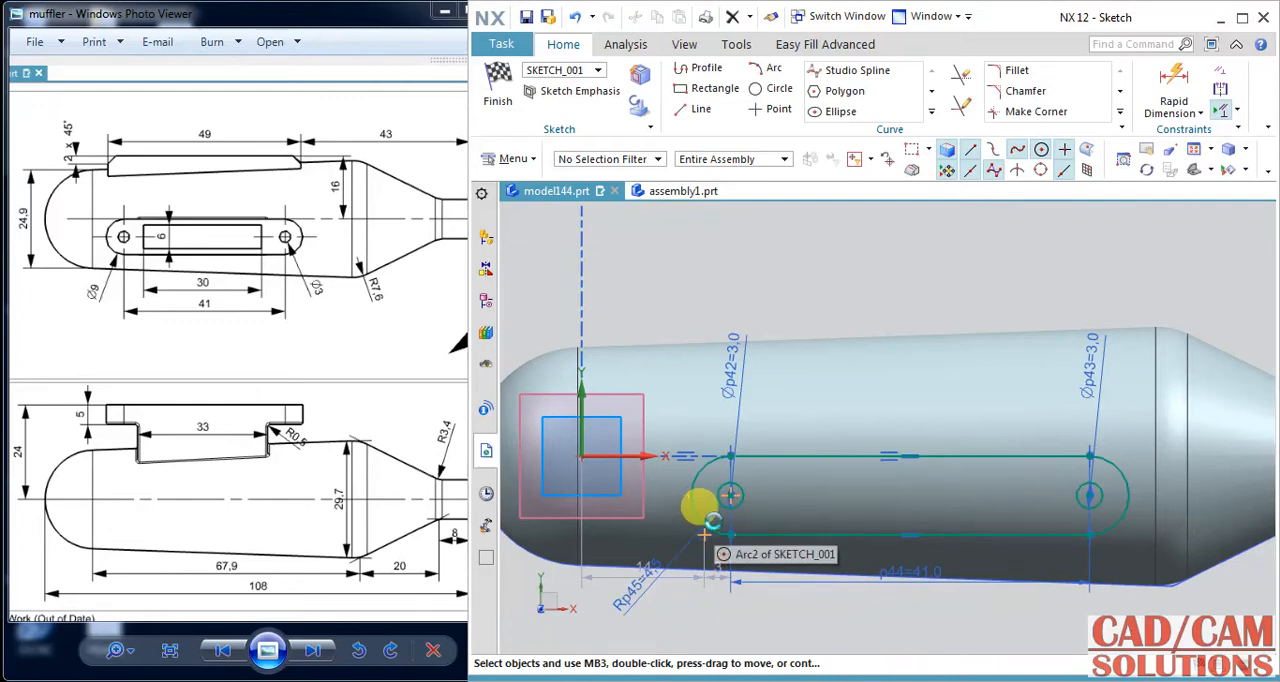
key("F5")
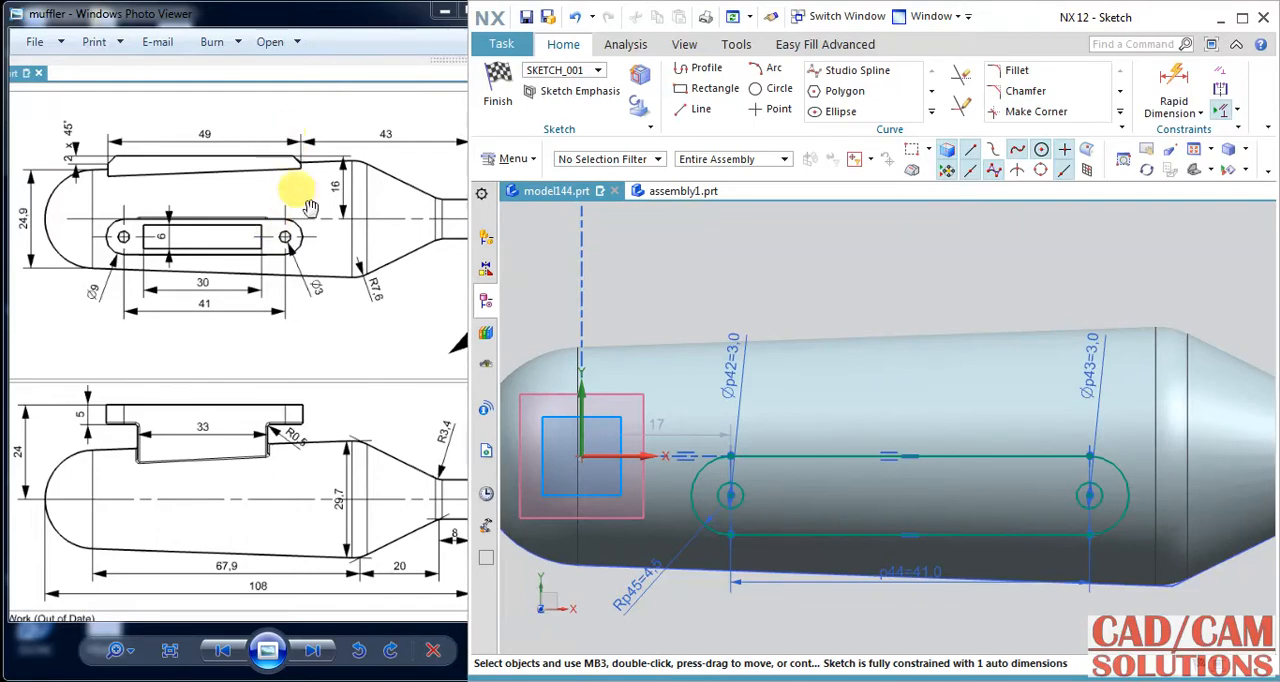
Dimension the slot's outer arc edge 43 mm from the outlet end of the muffler's narrow pipe.
left_click(1178, 80)
middle_click_drag(957, 294, 765, 310, "shift")
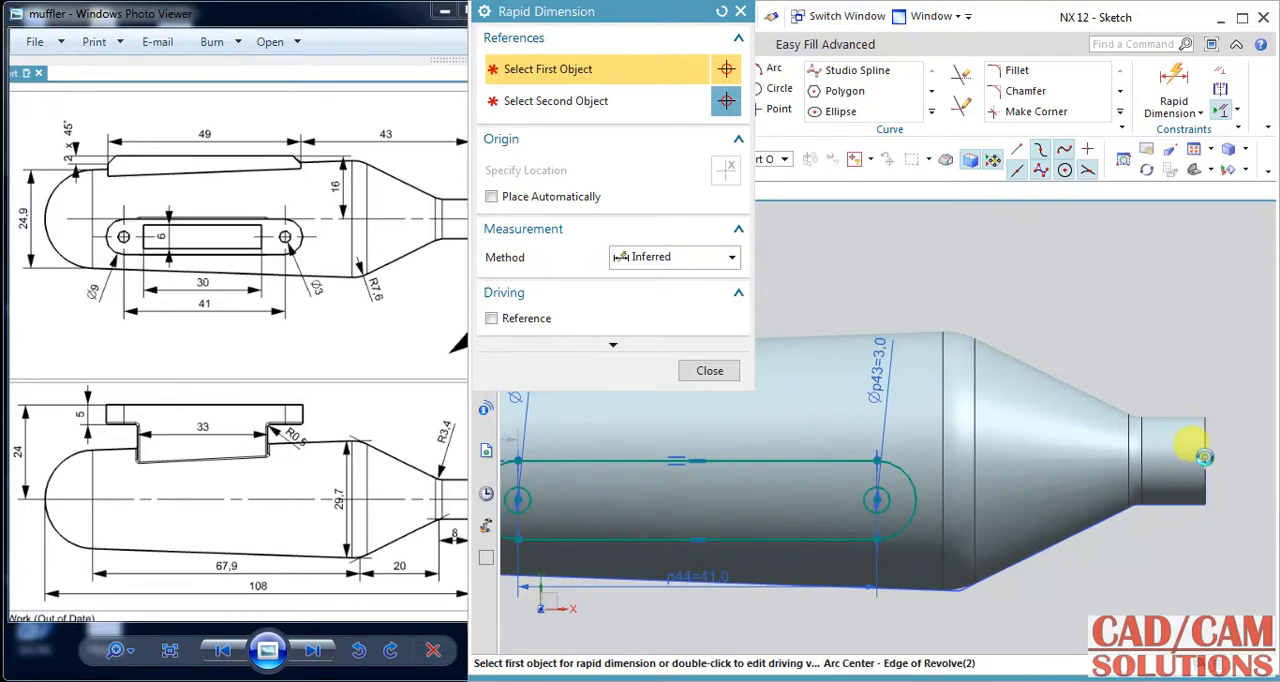
left_click(1205, 457)
left_click(916, 497)
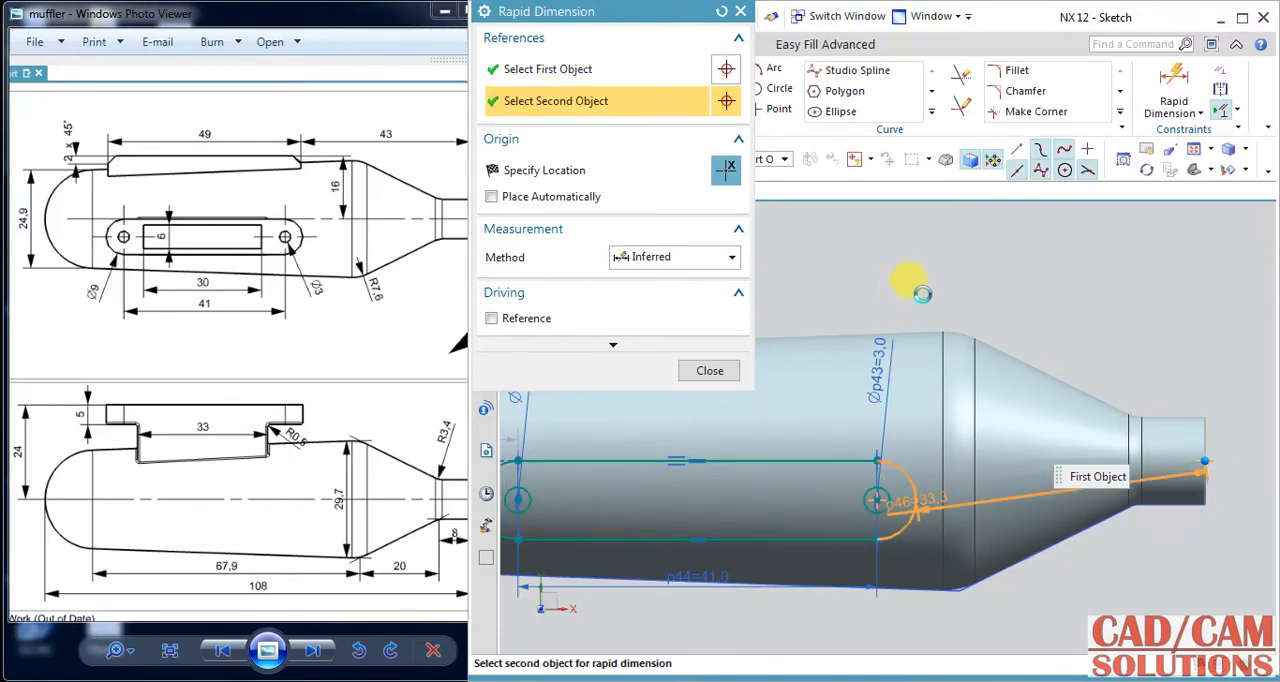
left_click(973, 252)
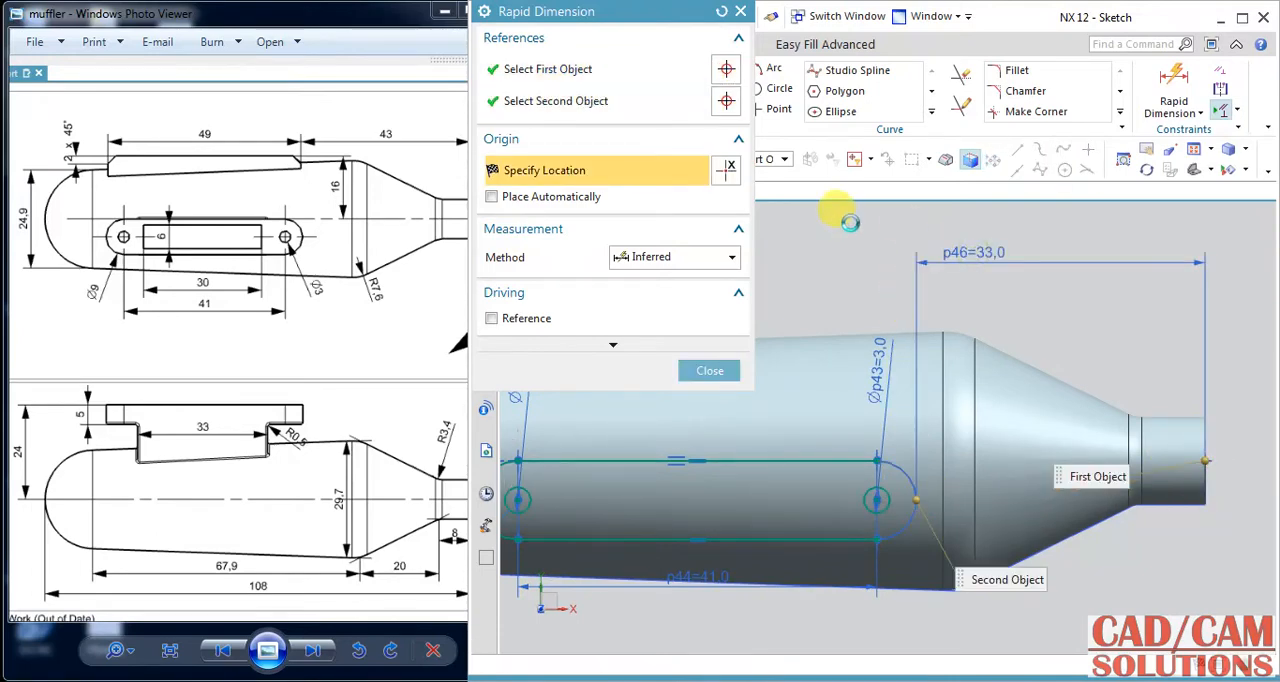
type("43")
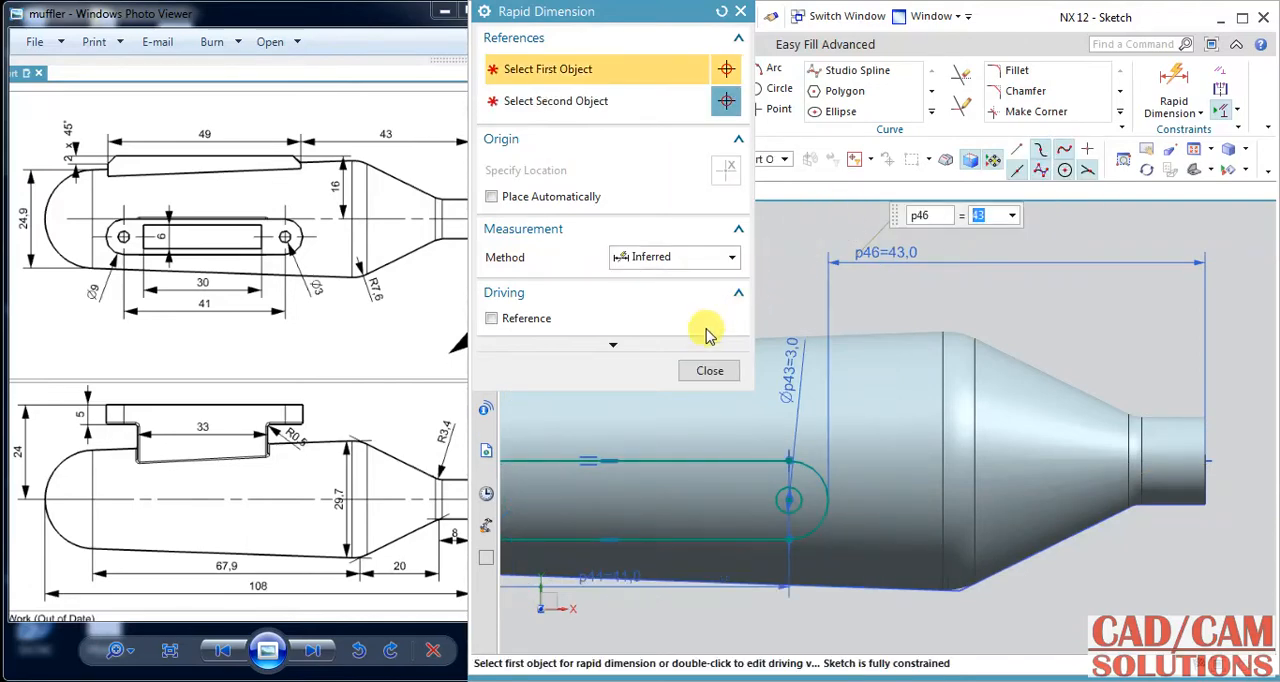
left_click(706, 371)
Sketch a two-corner rectangle about 31.5 by 4.5 mm inside the slot, between the two circles.
mouse_move(670, 302)
middle_mouse_down("shift")
mouse_move(1014, 277)
mouse_move(936, 291)
middle_mouse_up("shift")
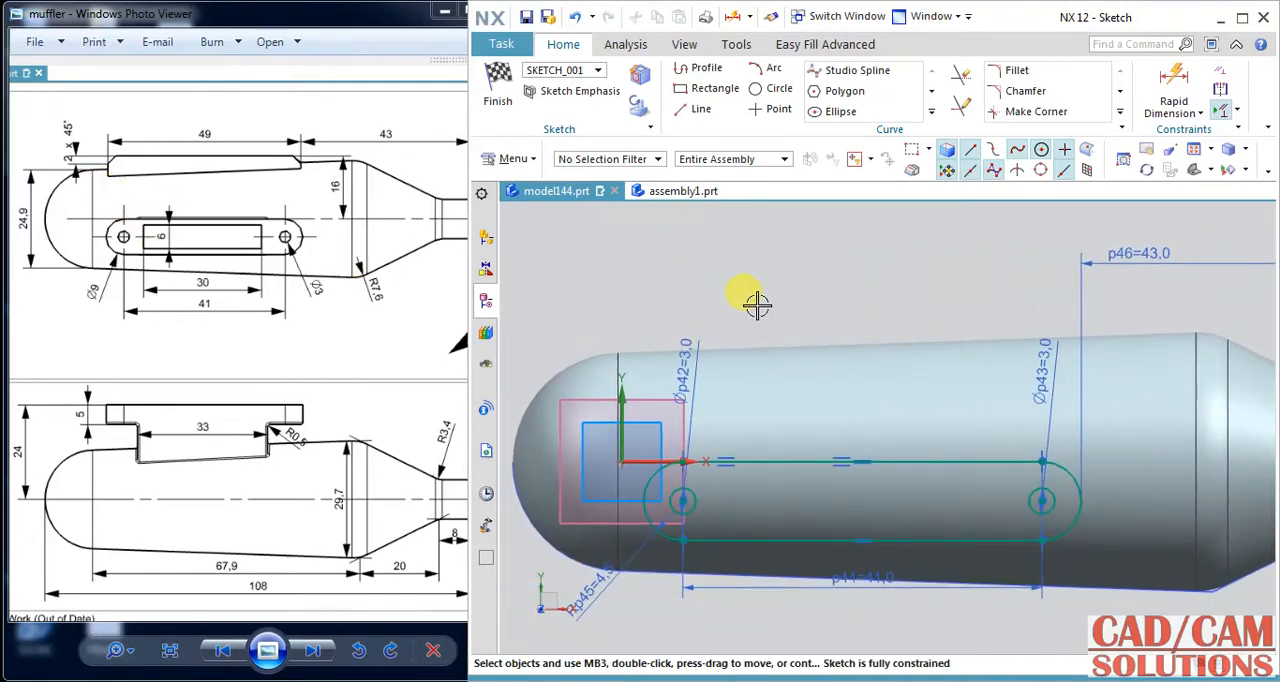
left_click(706, 88)
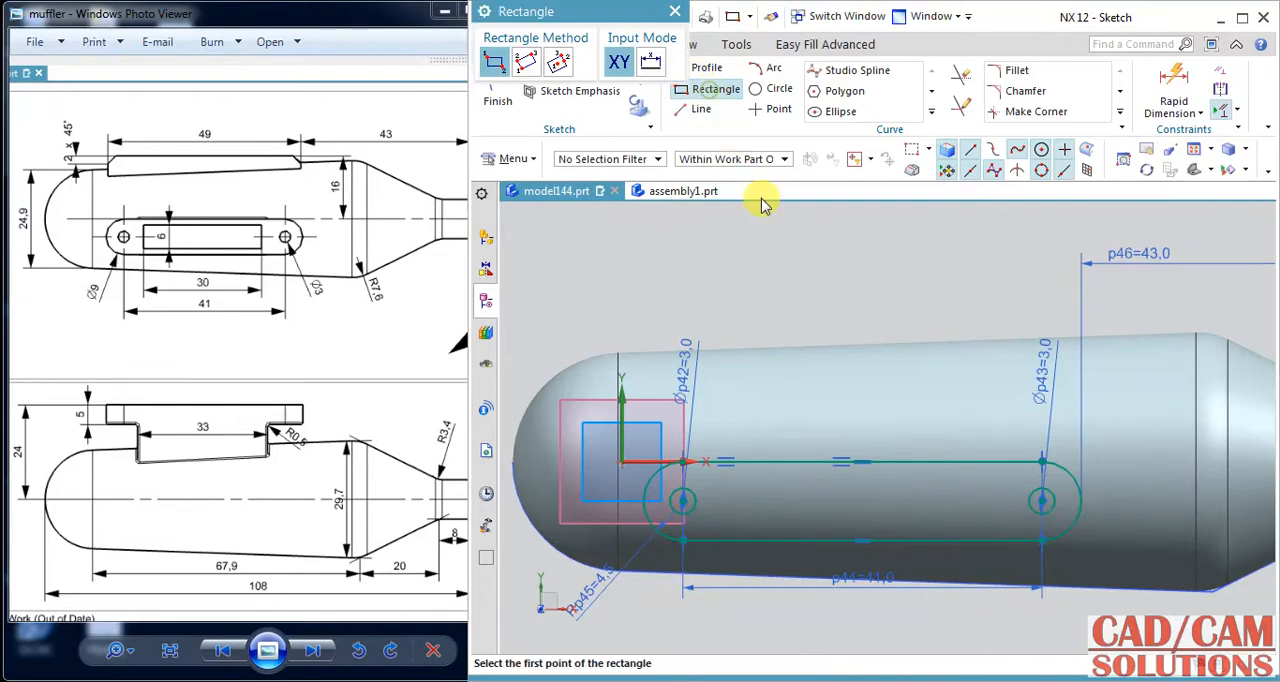
left_click(721, 518)
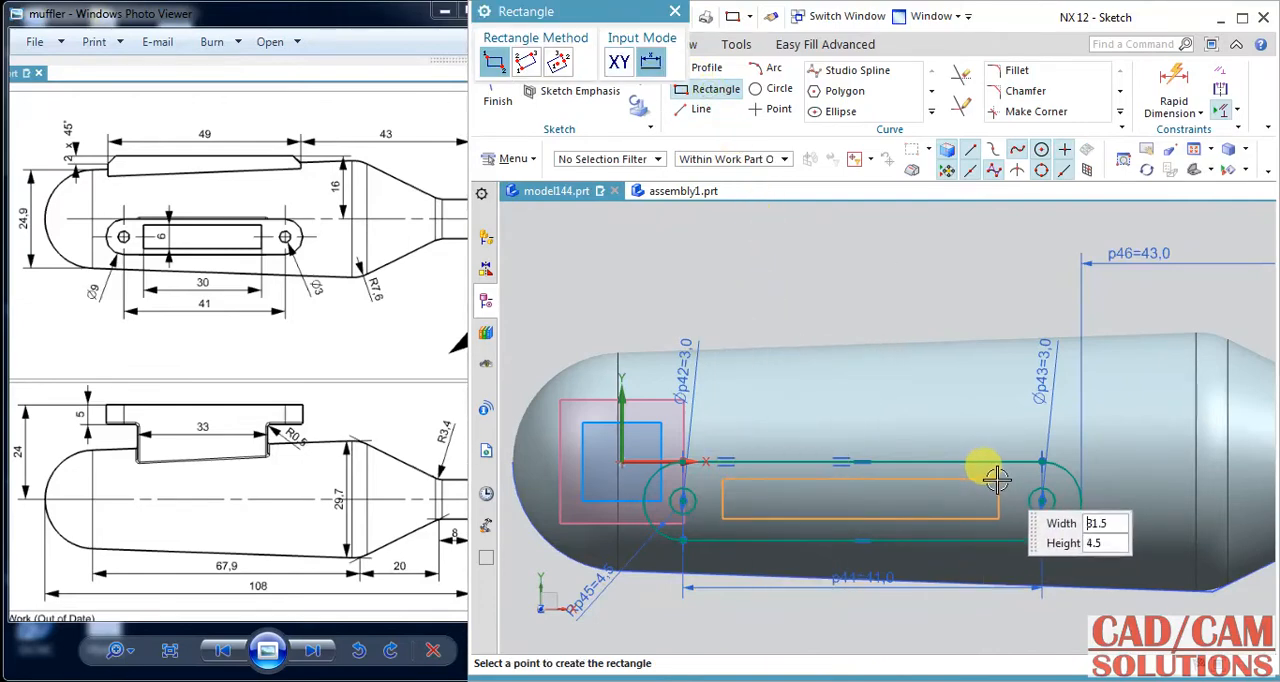
left_click(997, 480)
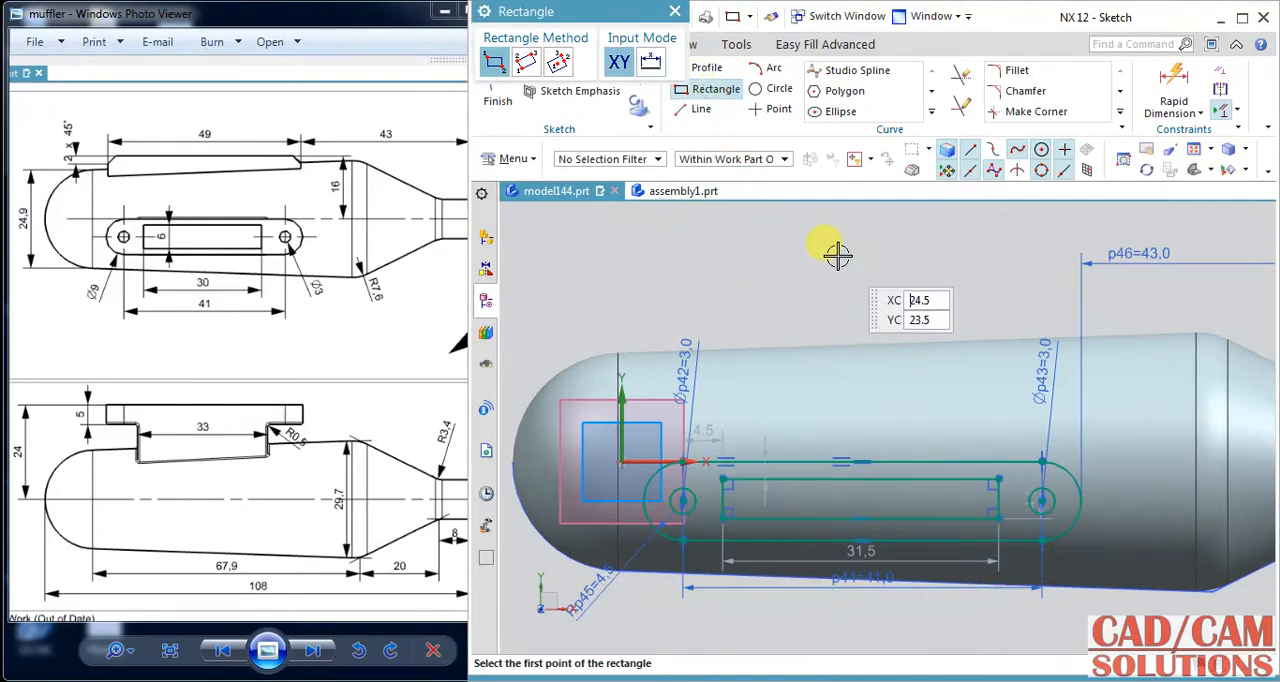
key("Escape")
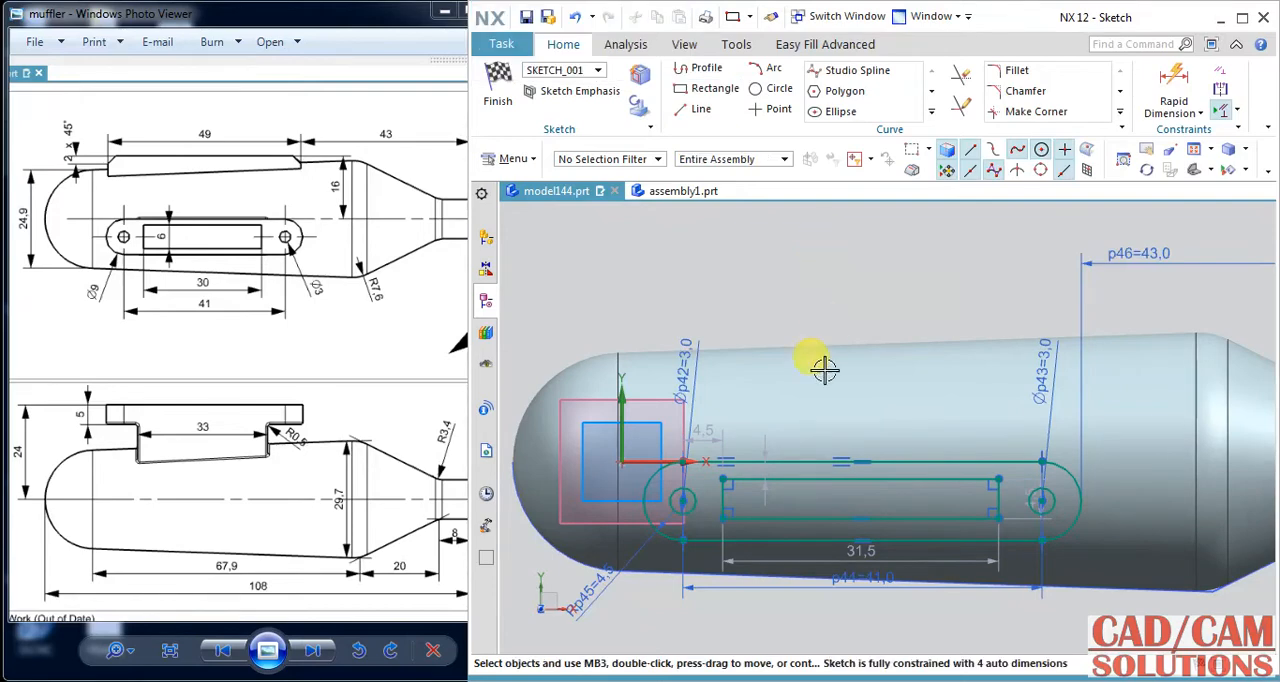
Set the inner rectangle's height to 6 mm.
double_click(1020, 468)
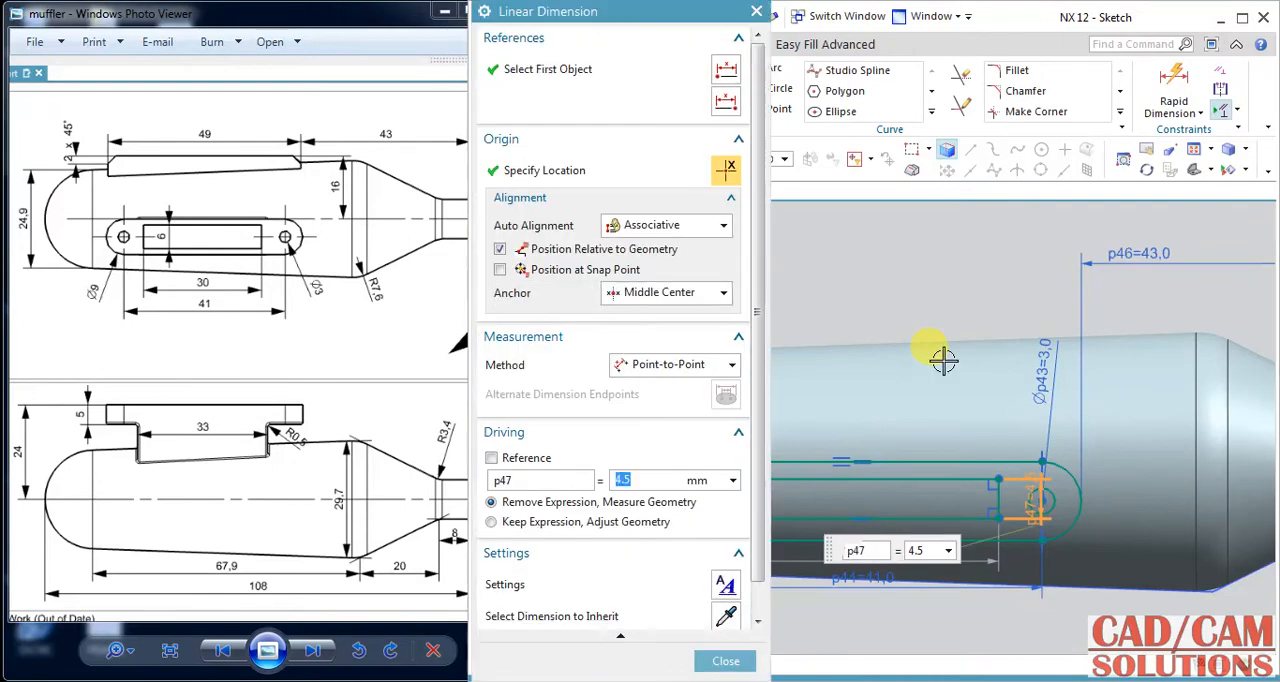
type("6")
key("Return")
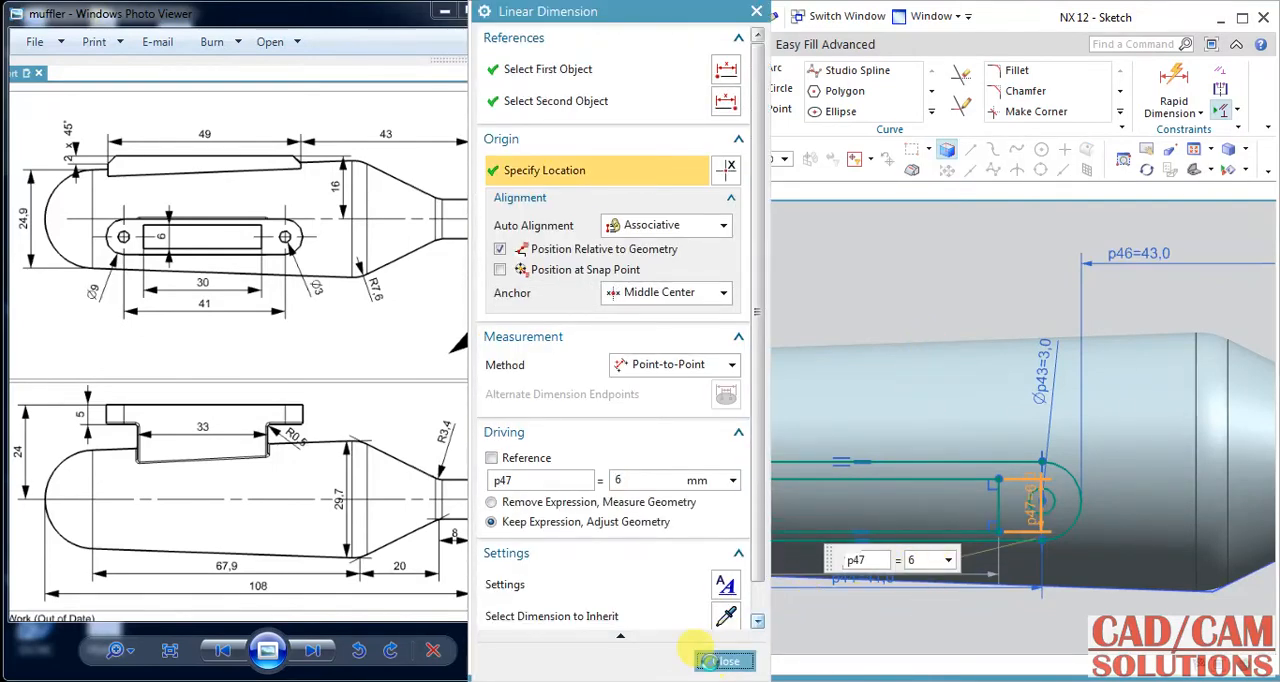
left_click(723, 662)
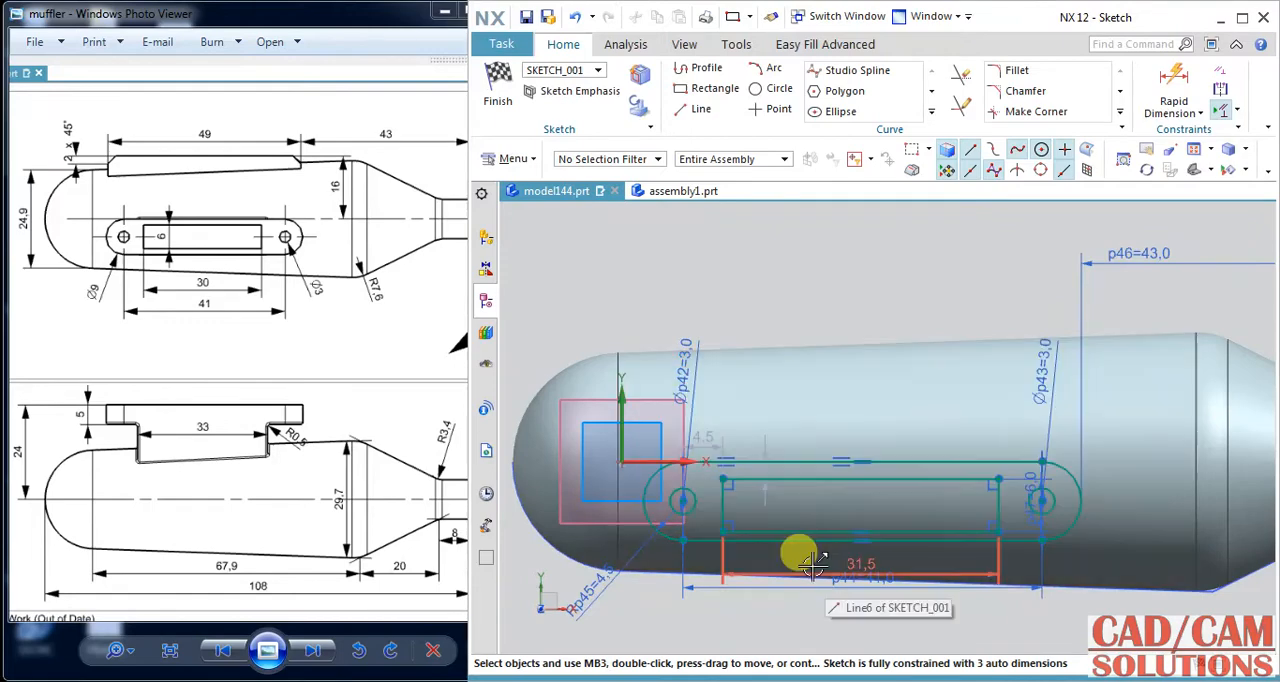
Set the inner rectangle's length to 30 mm.
left_click(804, 571)
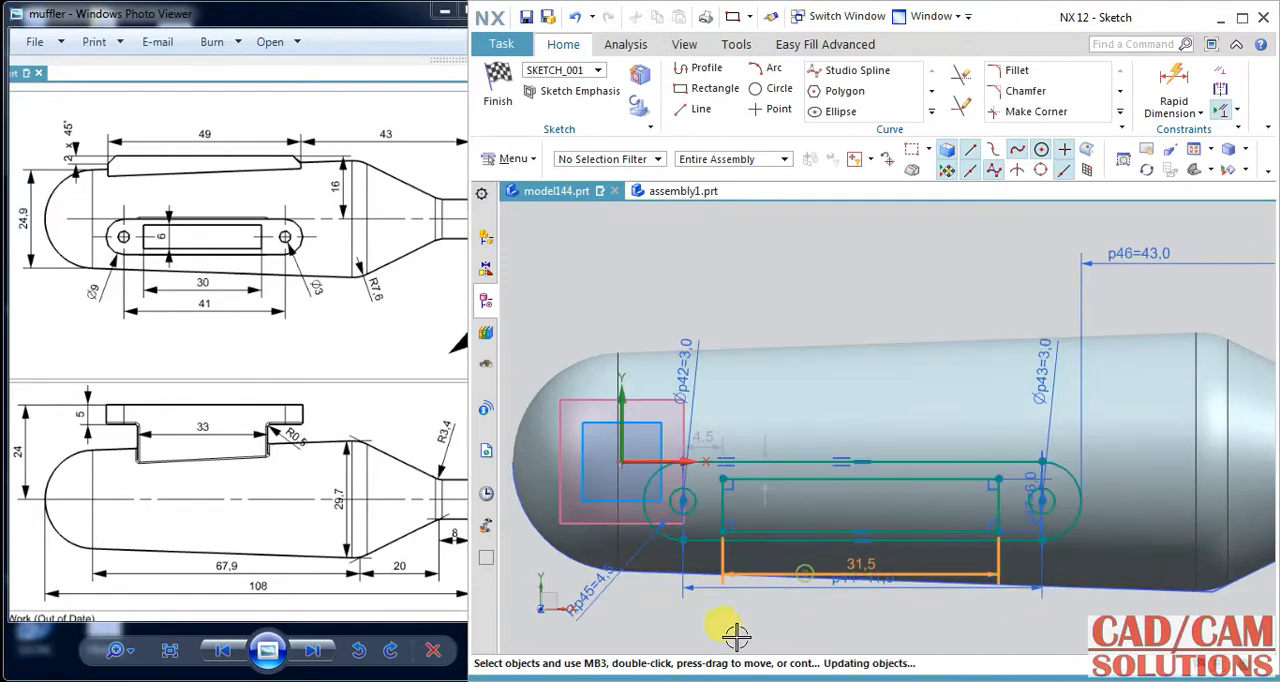
type("30")
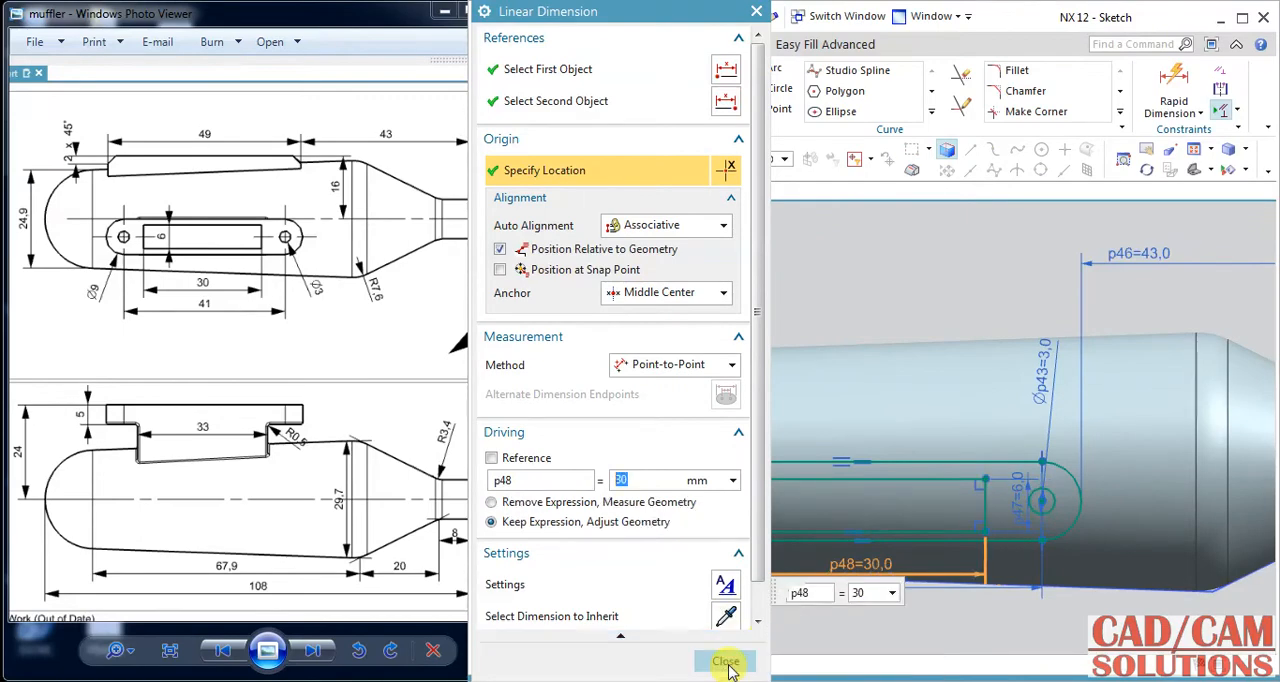
left_click(725, 660)
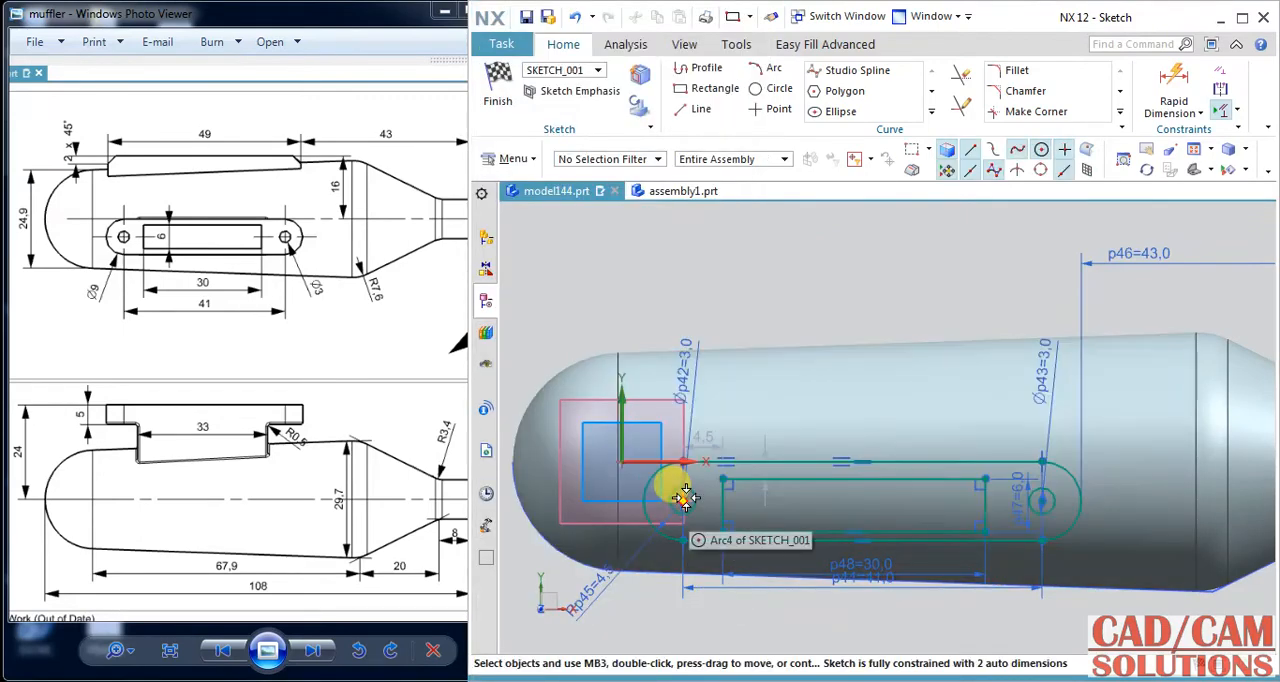
Centre the inner rectangle in the slot by horizontal alignment with the circle's centre and vertical alignment with the slot edge's midpoint, and finish the sketch.
left_click(688, 497)
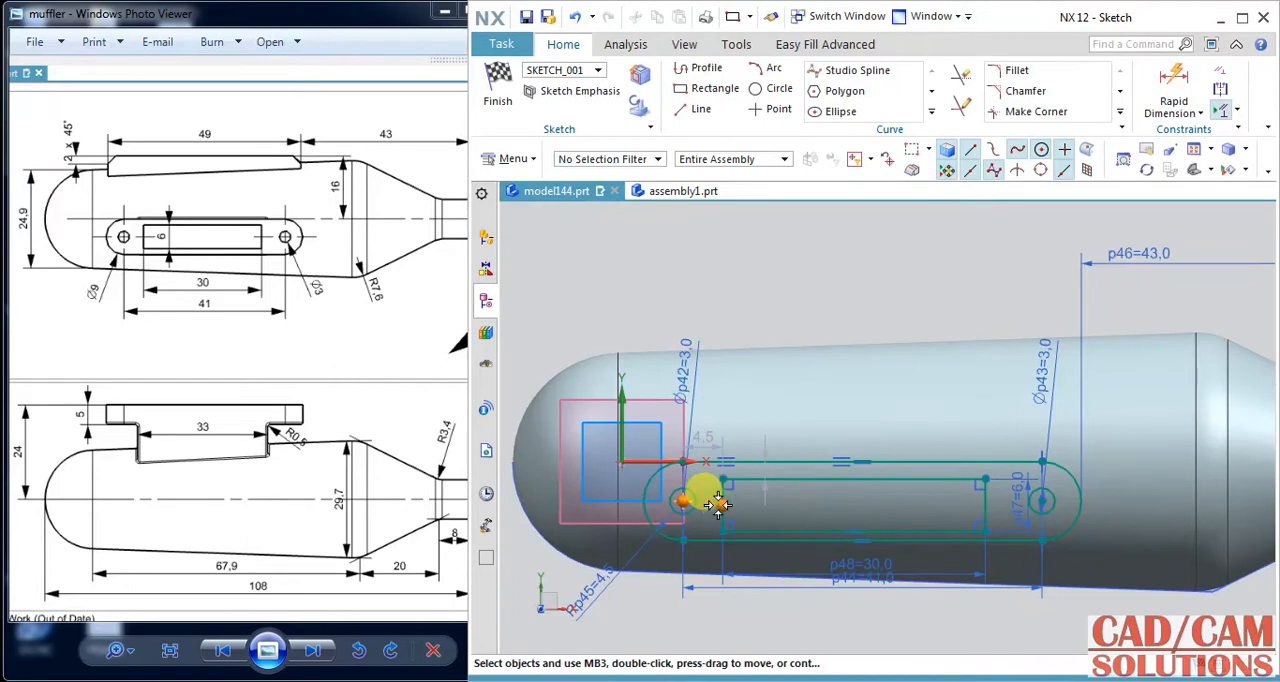
left_click(722, 505)
left_click(797, 477)
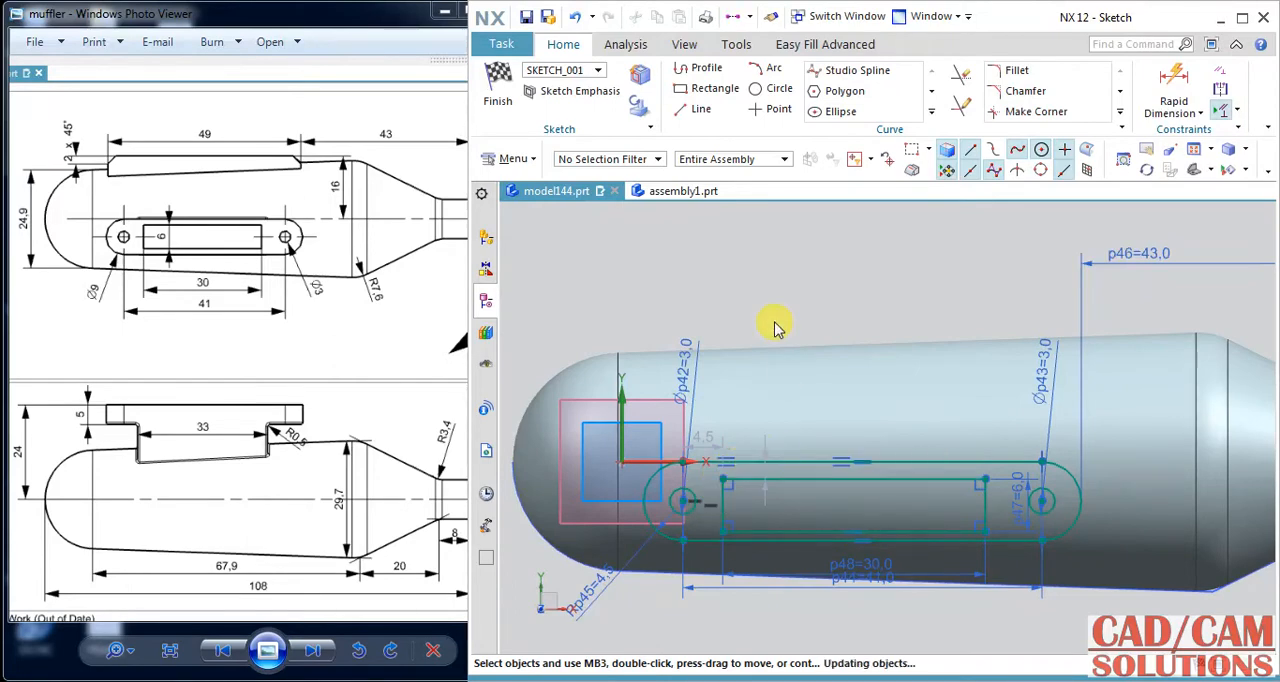
left_click(863, 463)
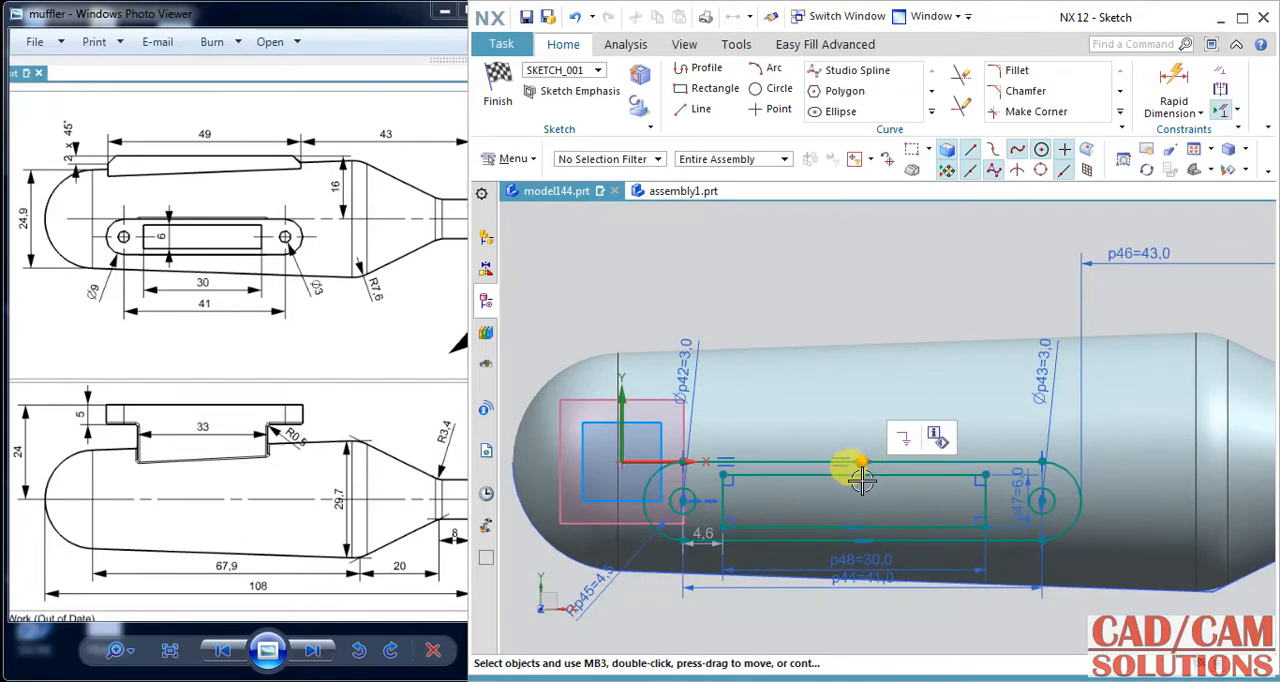
left_click(853, 474)
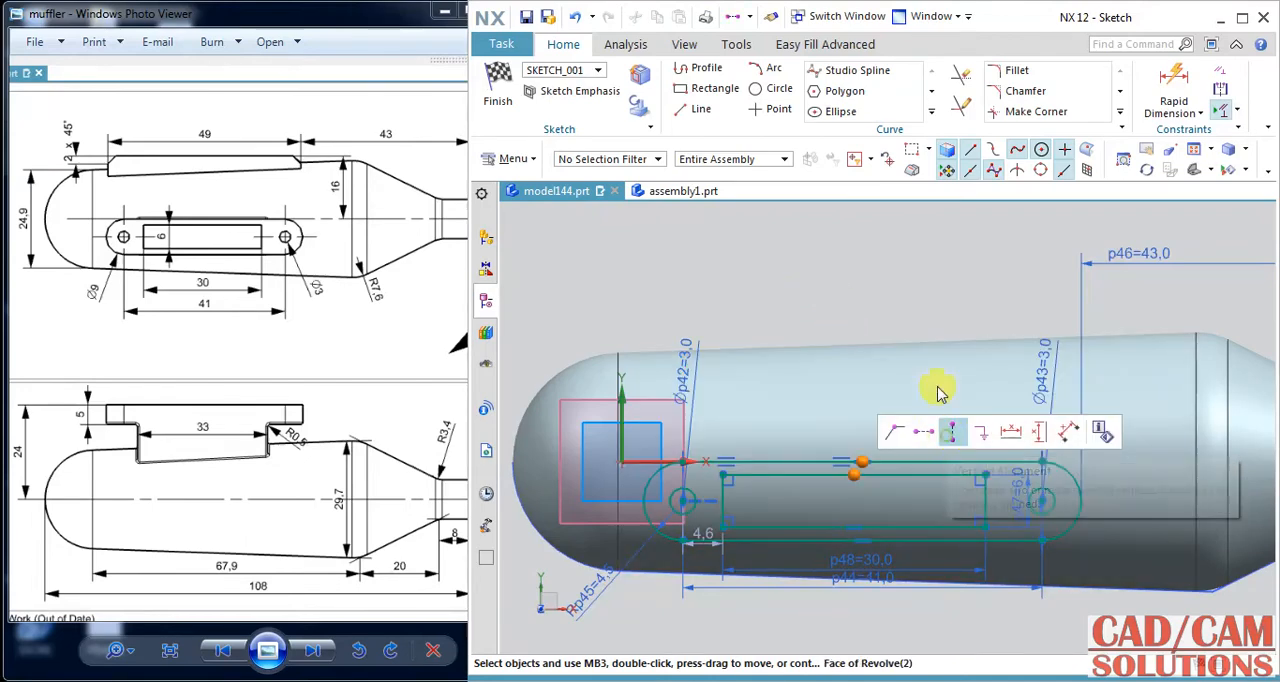
left_click(951, 432)
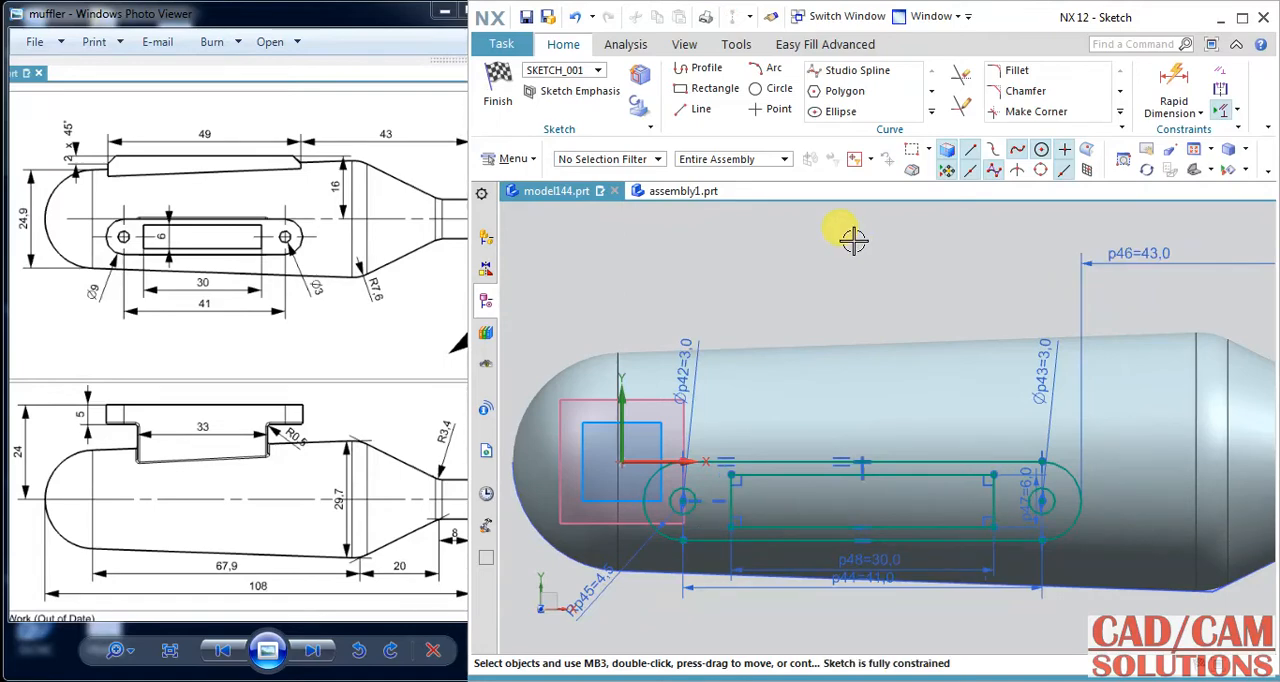
left_click(497, 85)
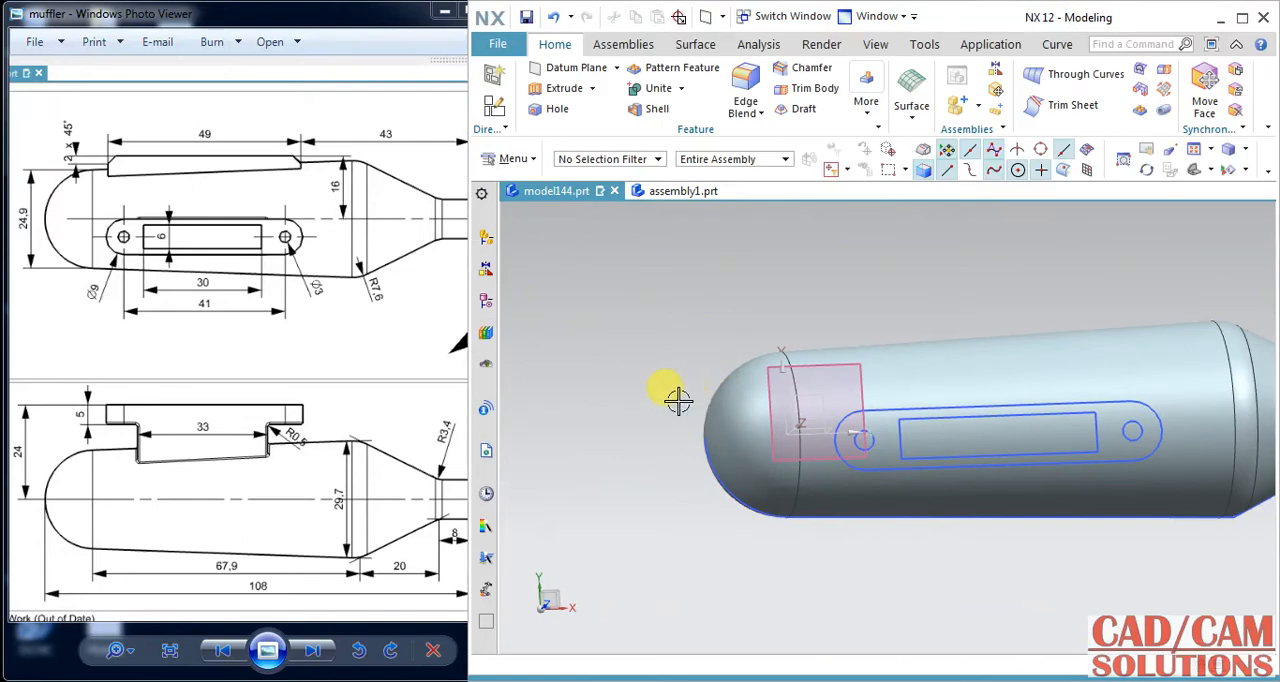
middle_click_drag(678, 399, 562, 373)
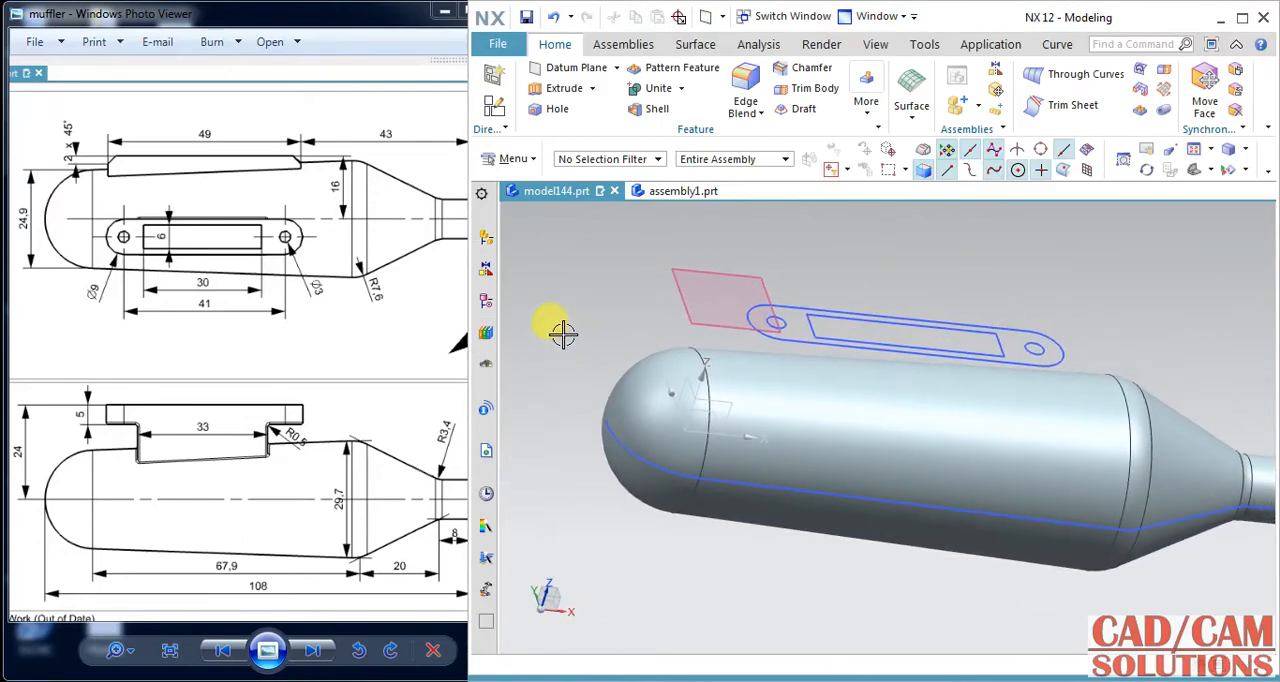
left_click(540, 88)
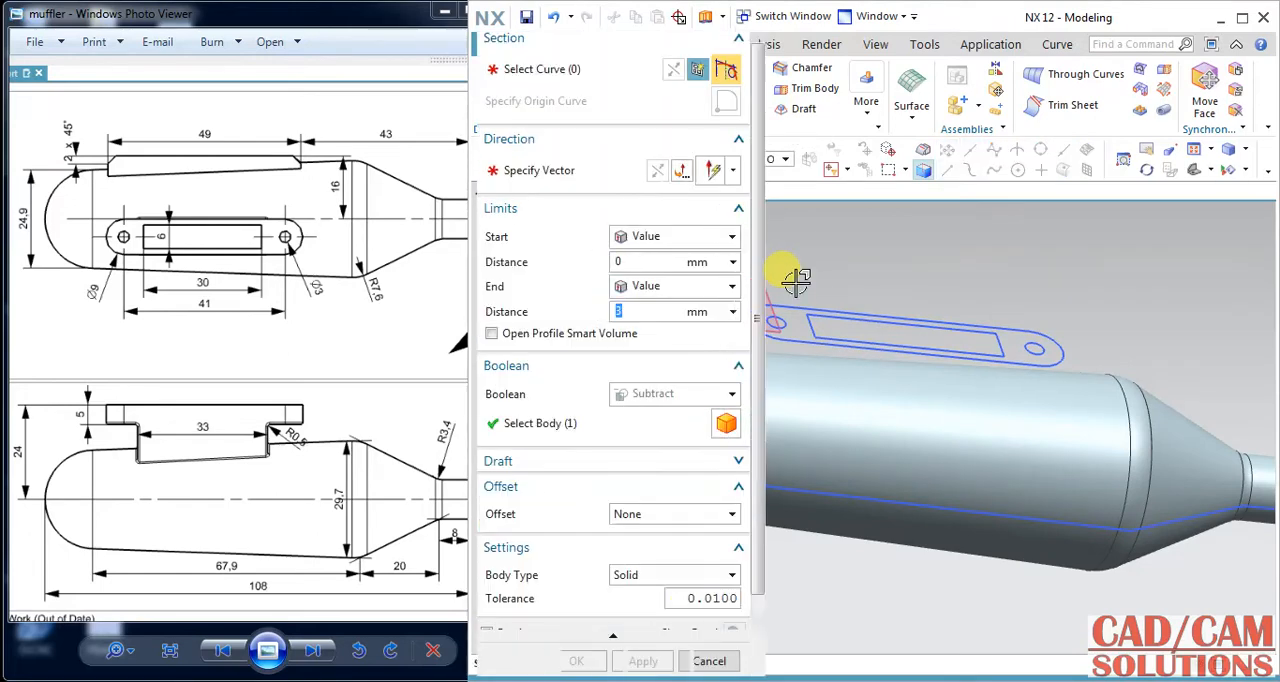
mouse_move(876, 286)
middle_mouse_down("shift")
mouse_move(934, 300)
mouse_move(886, 288)
middle_mouse_up("shift")
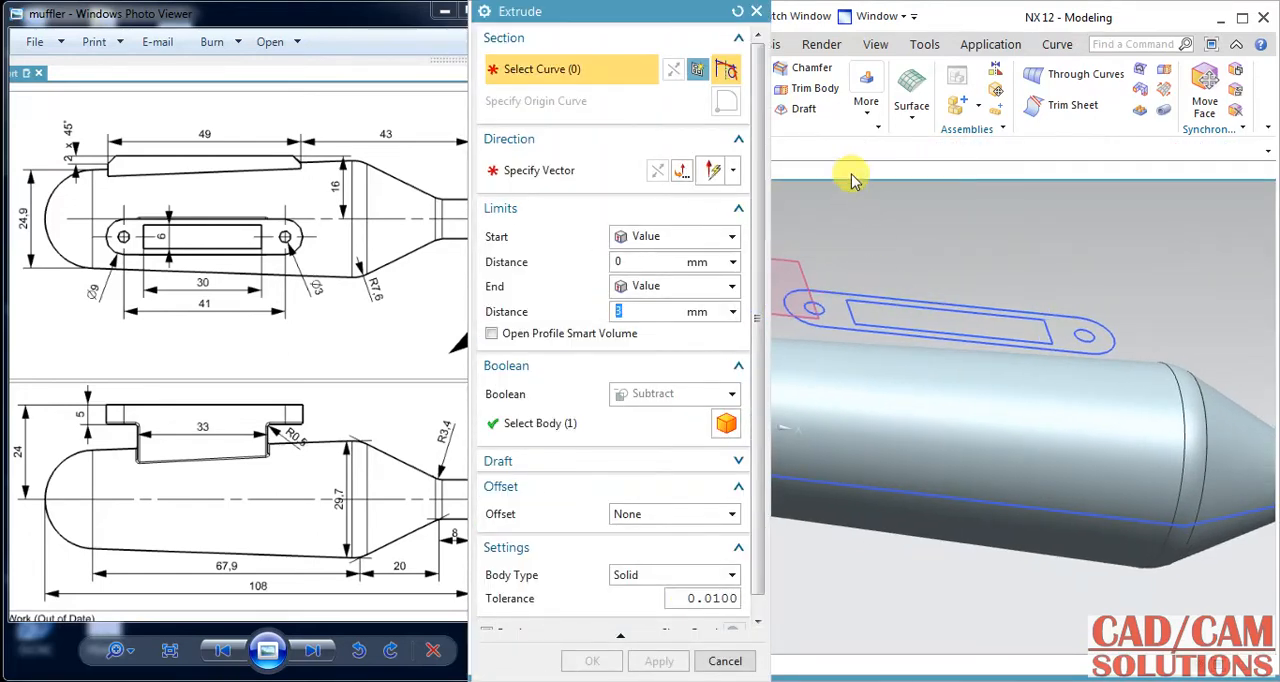
left_click(725, 662)
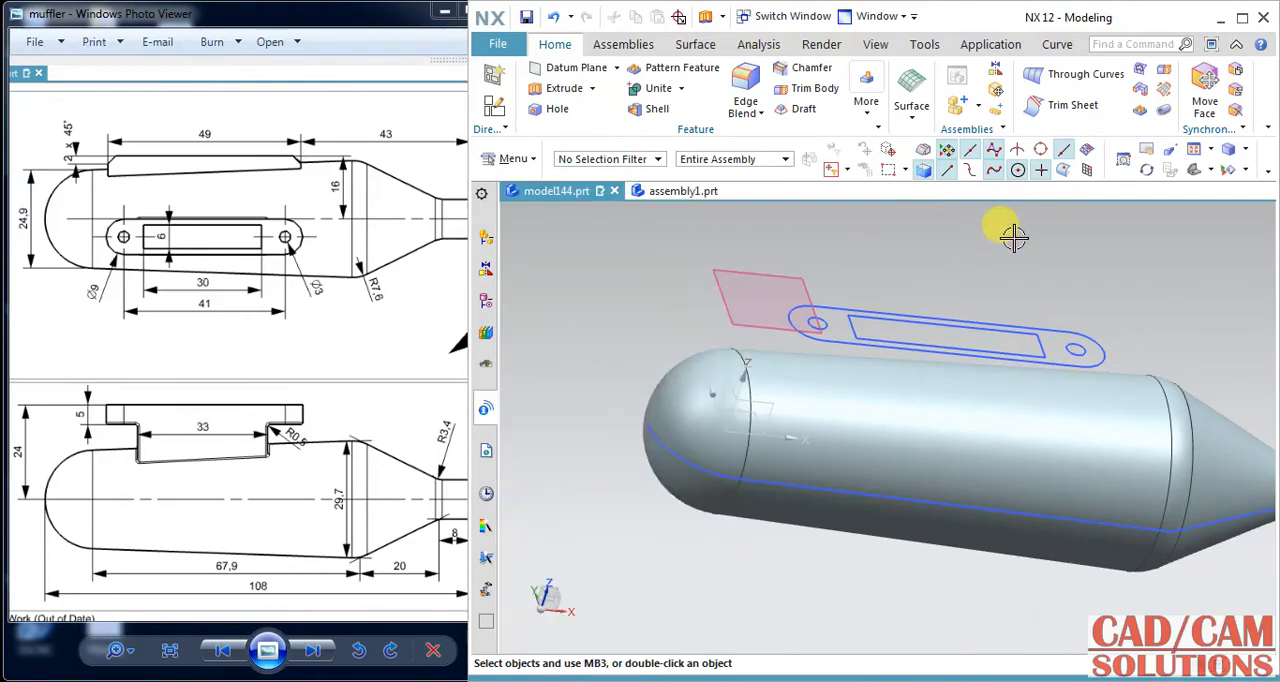
Reopen the flange sketch and draw a two-corner rectangle about 37 by 3 mm above the slot.
left_click(868, 316)
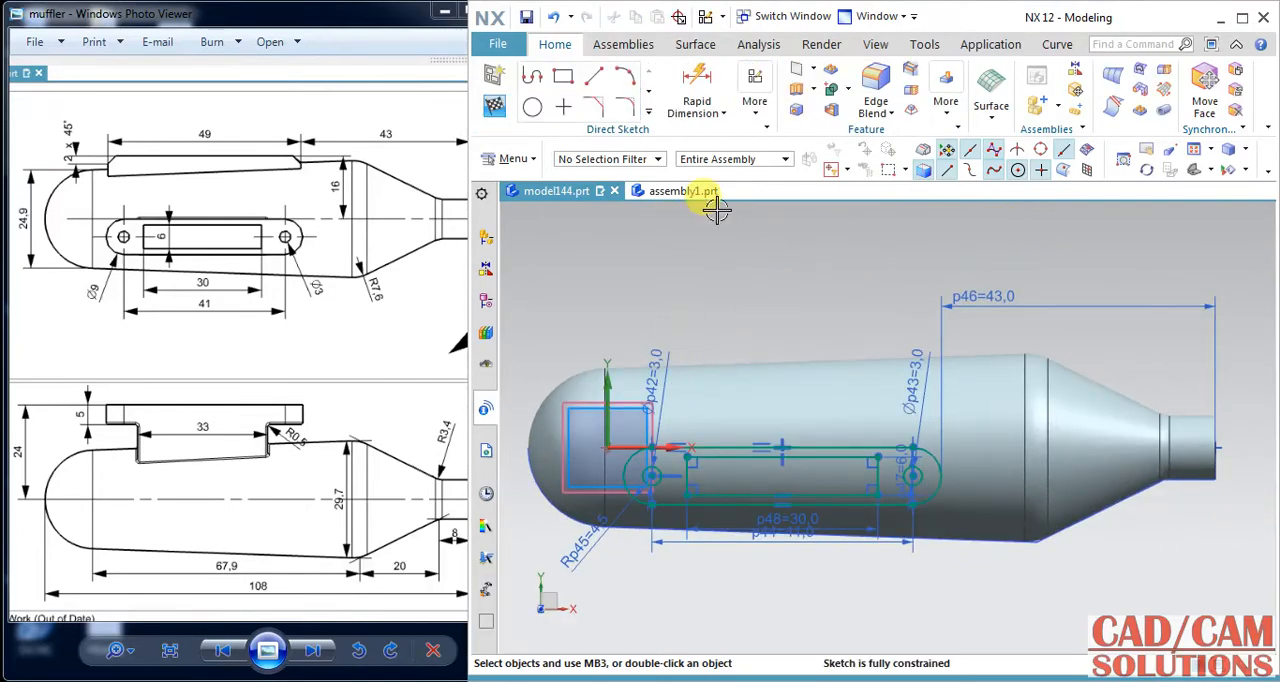
left_click(563, 76)
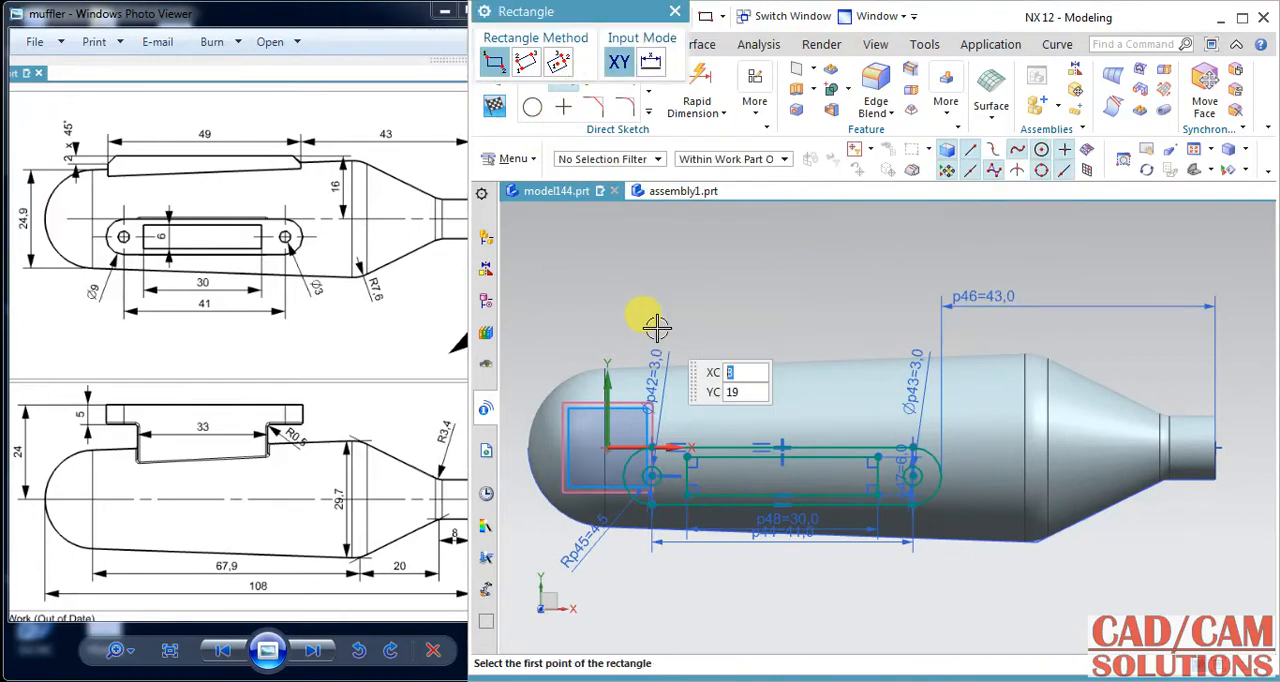
left_click(662, 325)
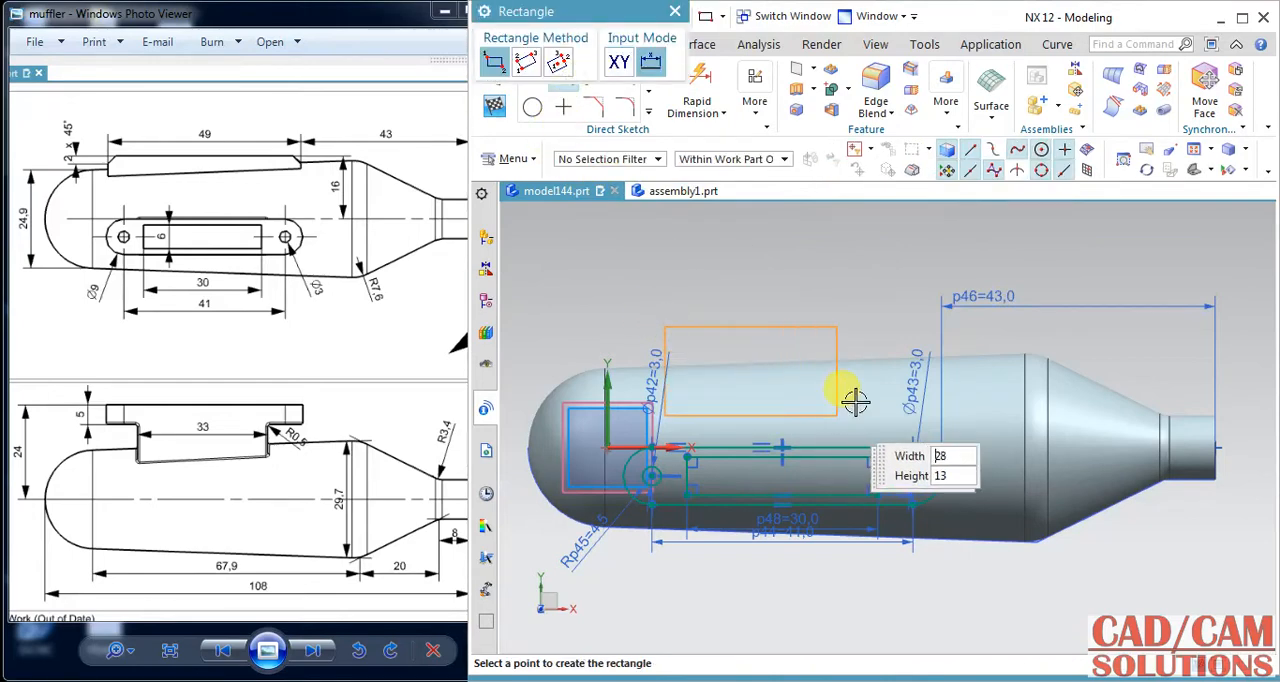
left_click(898, 345)
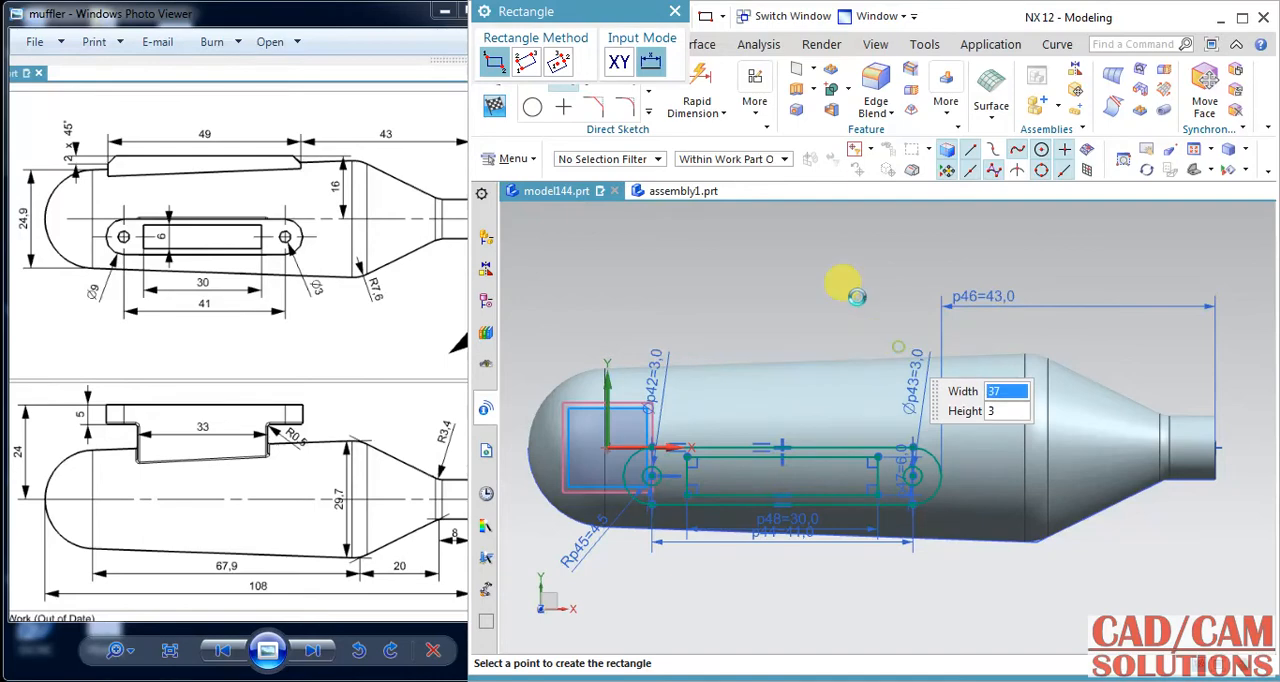
key("Escape")
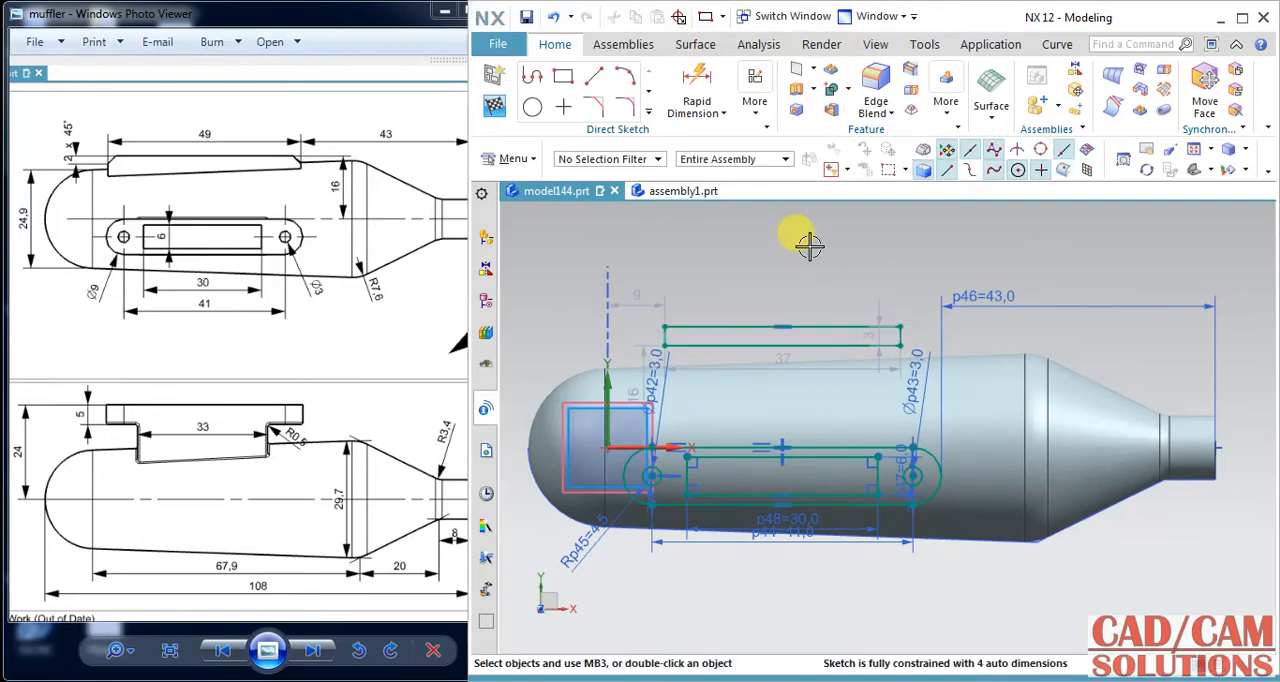
Set the new rectangle's width to 33 mm and its height to 9 mm.
double_click(782, 359)
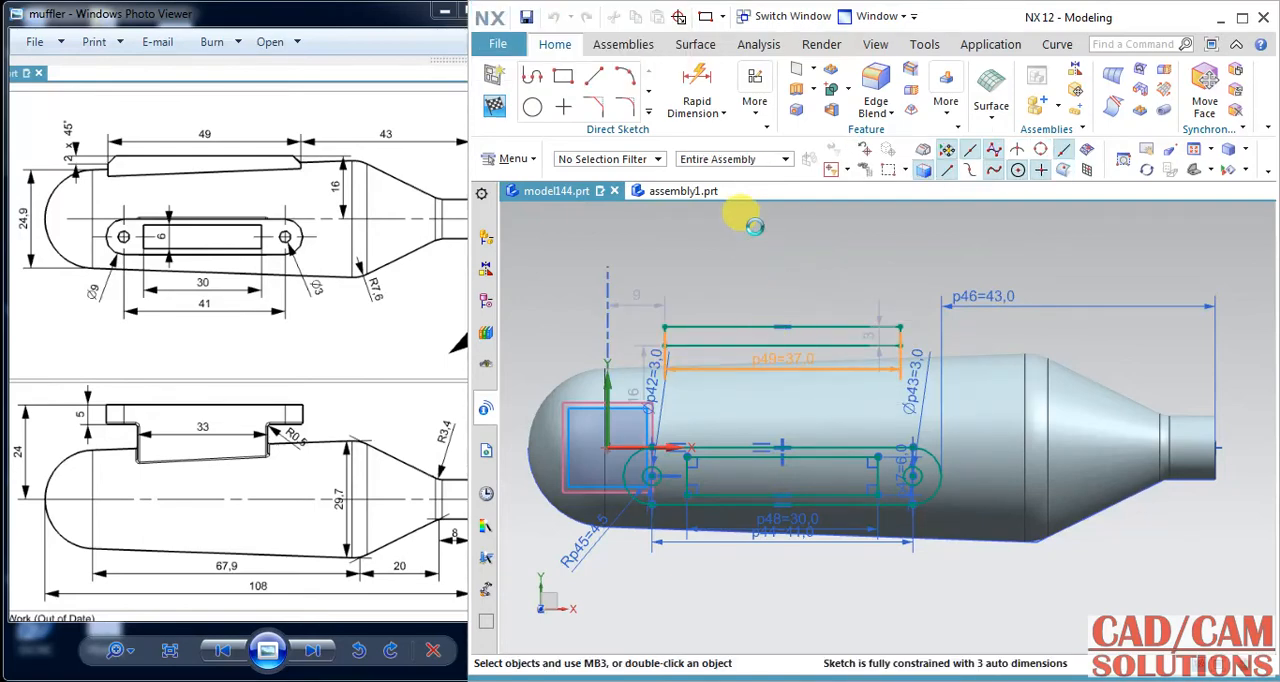
type("33")
key("Return")
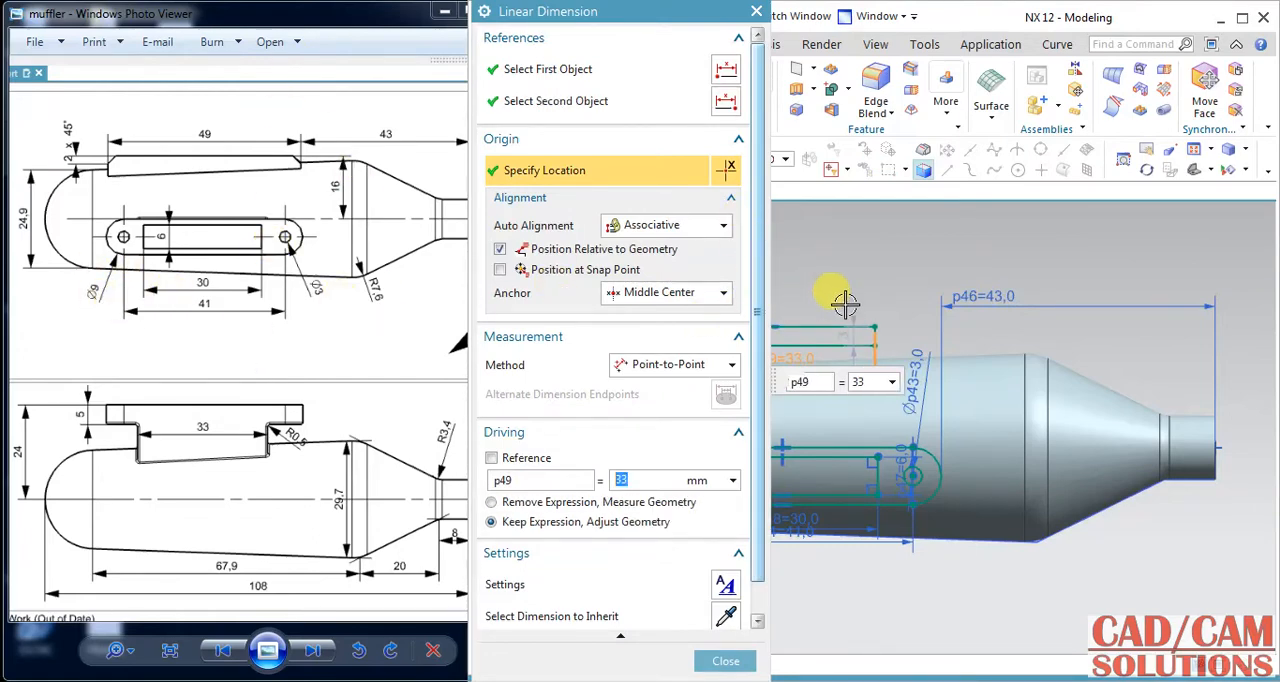
middle_click(858, 276)
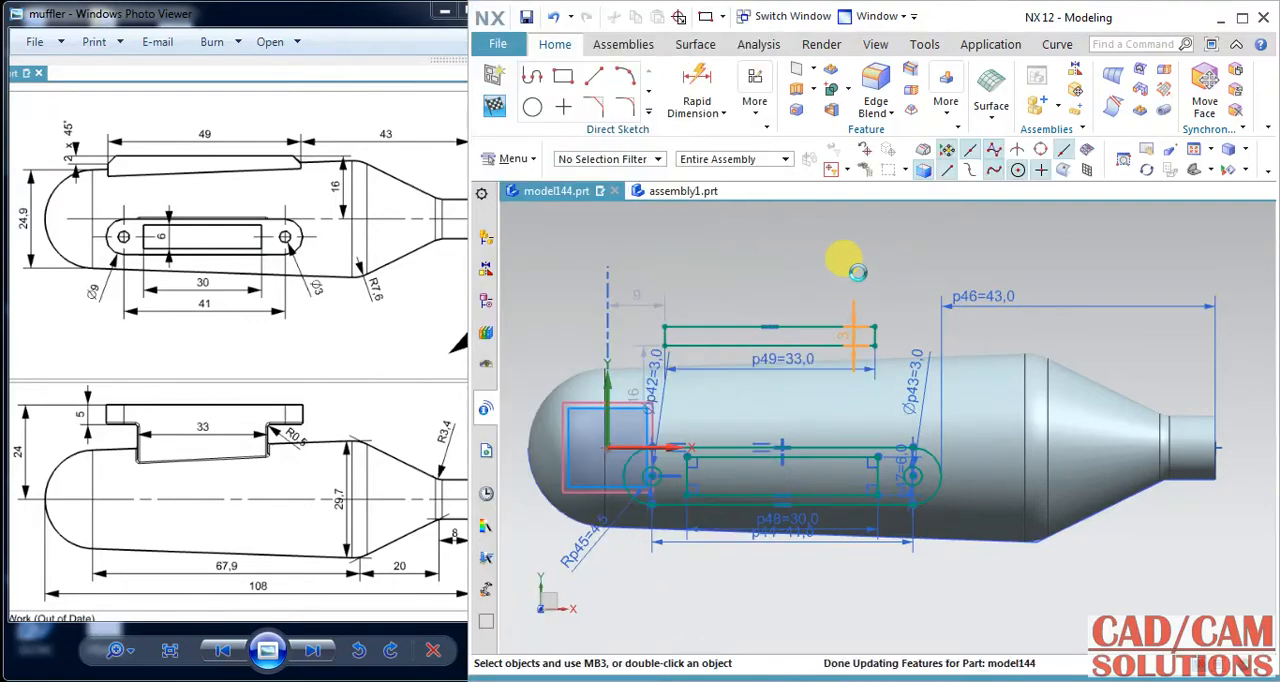
double_click(858, 272)
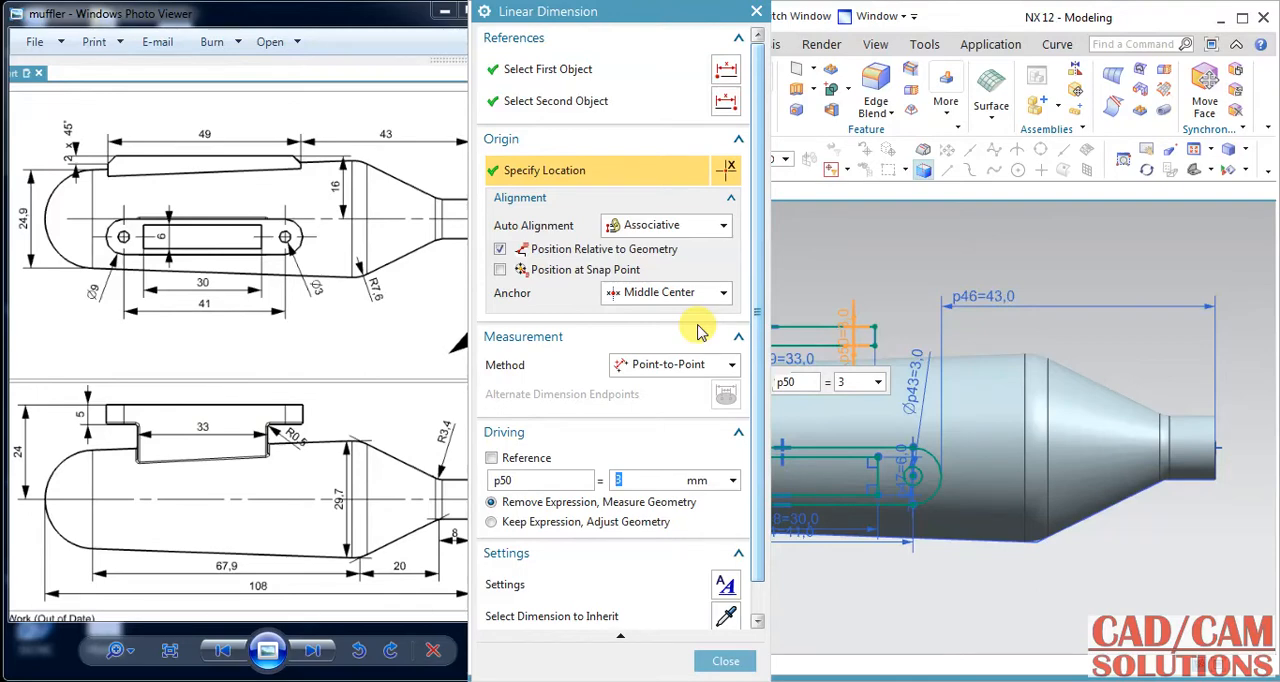
type("9")
key("Return")
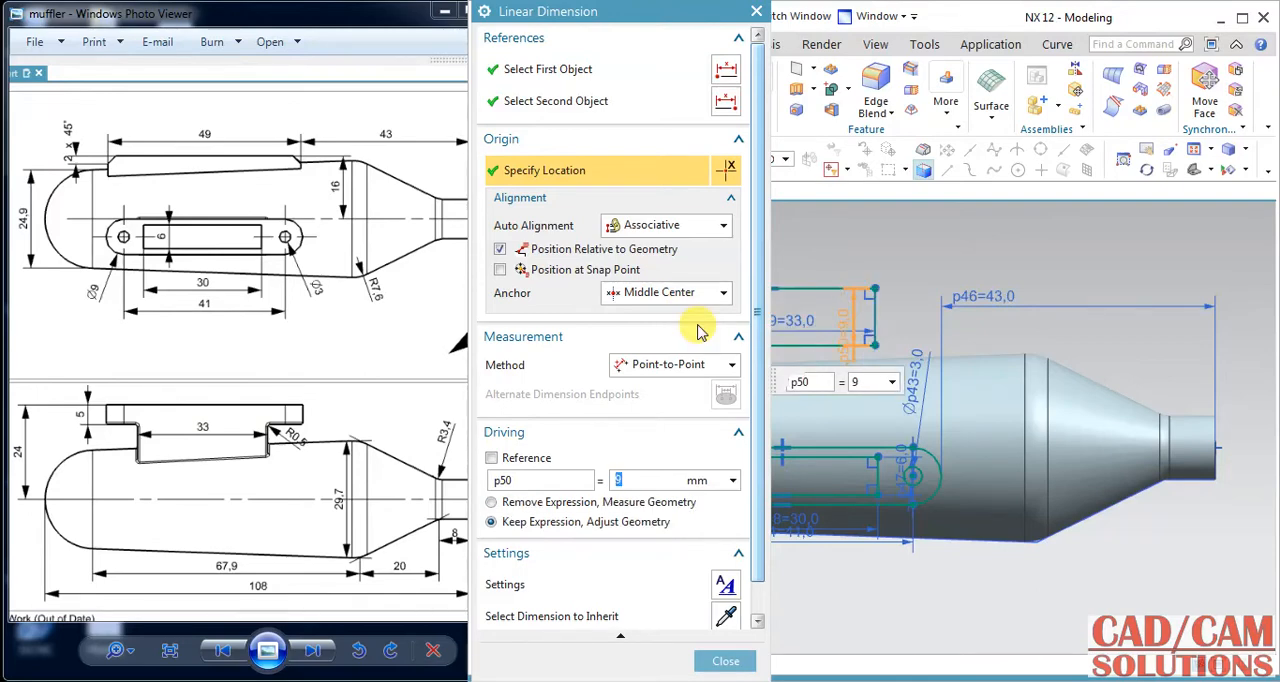
left_click(726, 668)
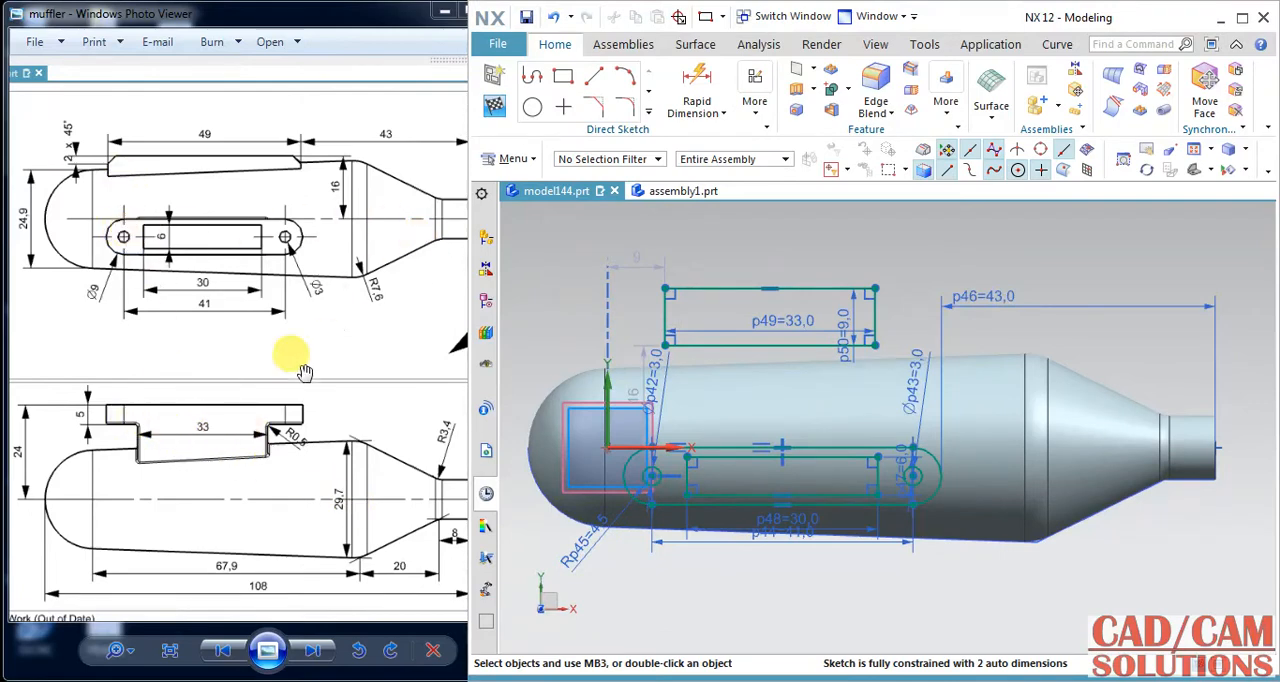
Horizontally align the midpoint of the 33 mm rectangle's short side with the centre of the slot's circle.
left_click(664, 317)
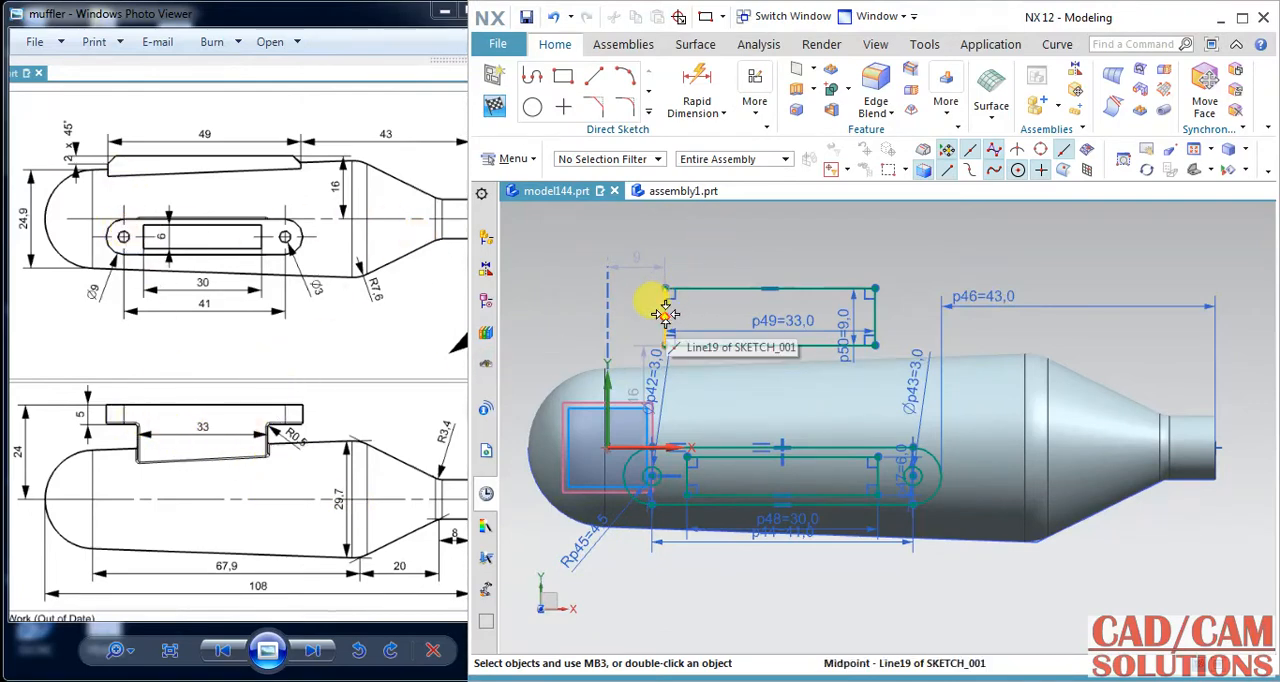
left_click(652, 474)
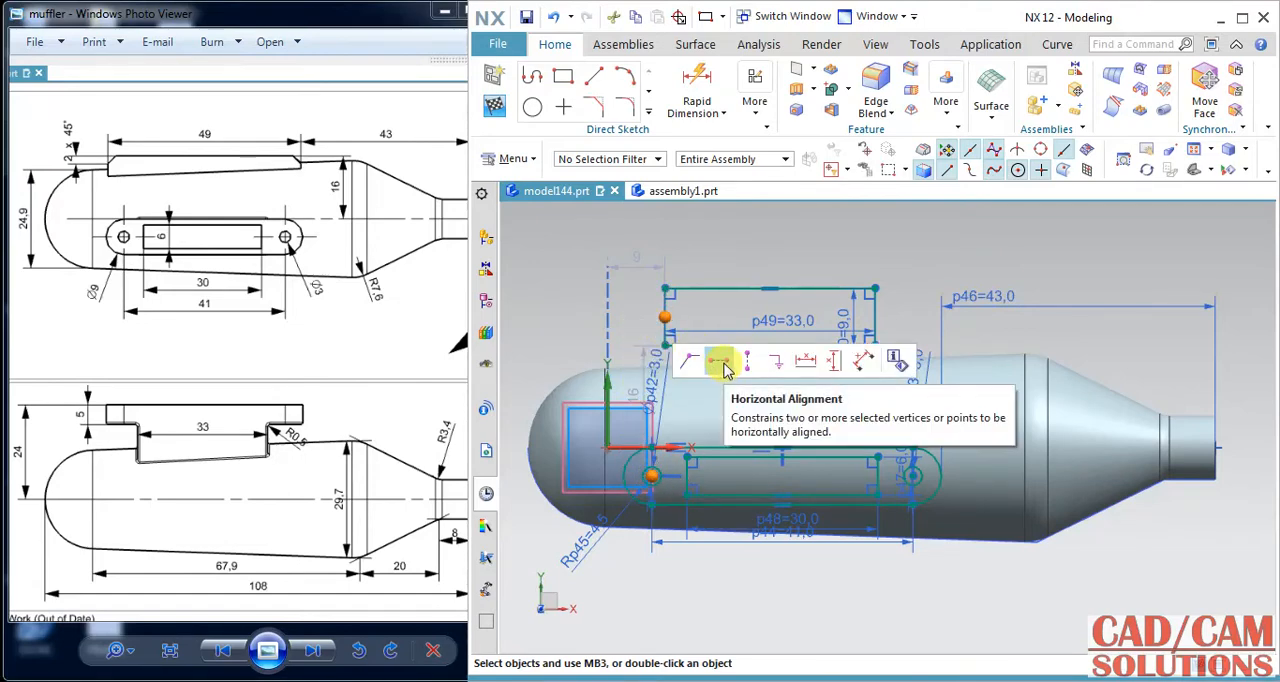
left_click(722, 366)
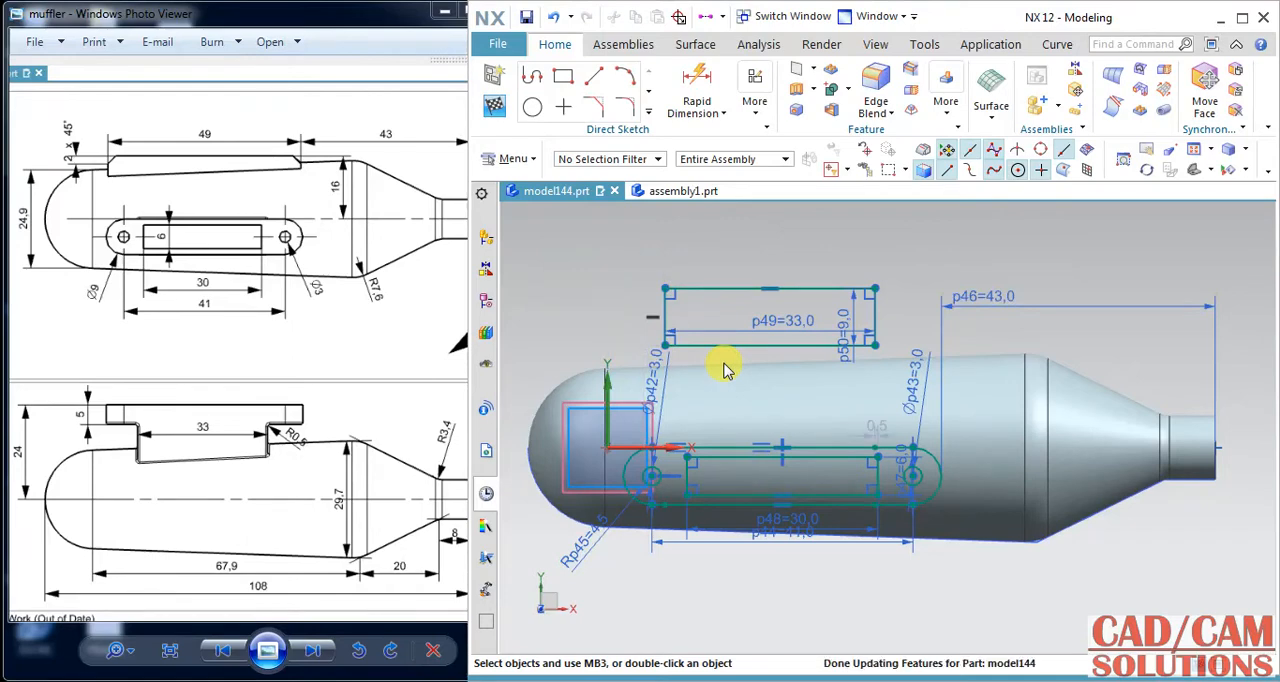
Vertically align the long-edge midpoints of the 33 mm and 30 mm rectangles, and finish the sketch.
scroll(658, 492, "up", 4)
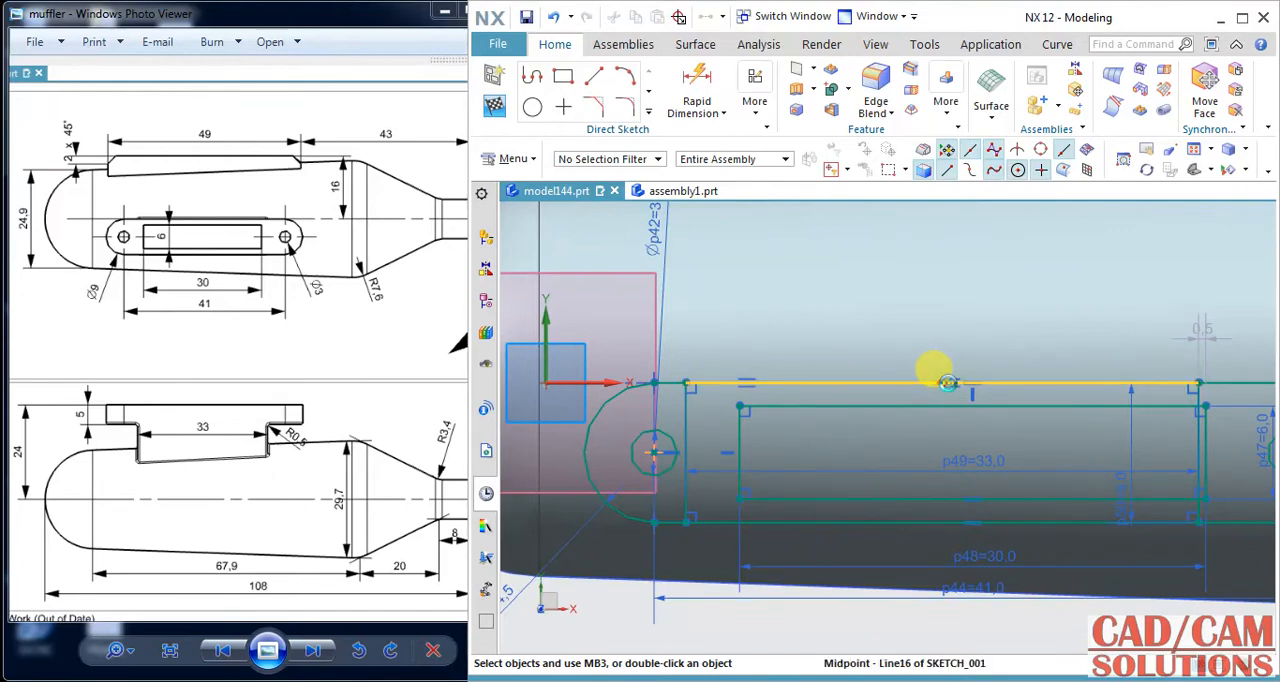
left_click(947, 383)
left_click(1035, 395)
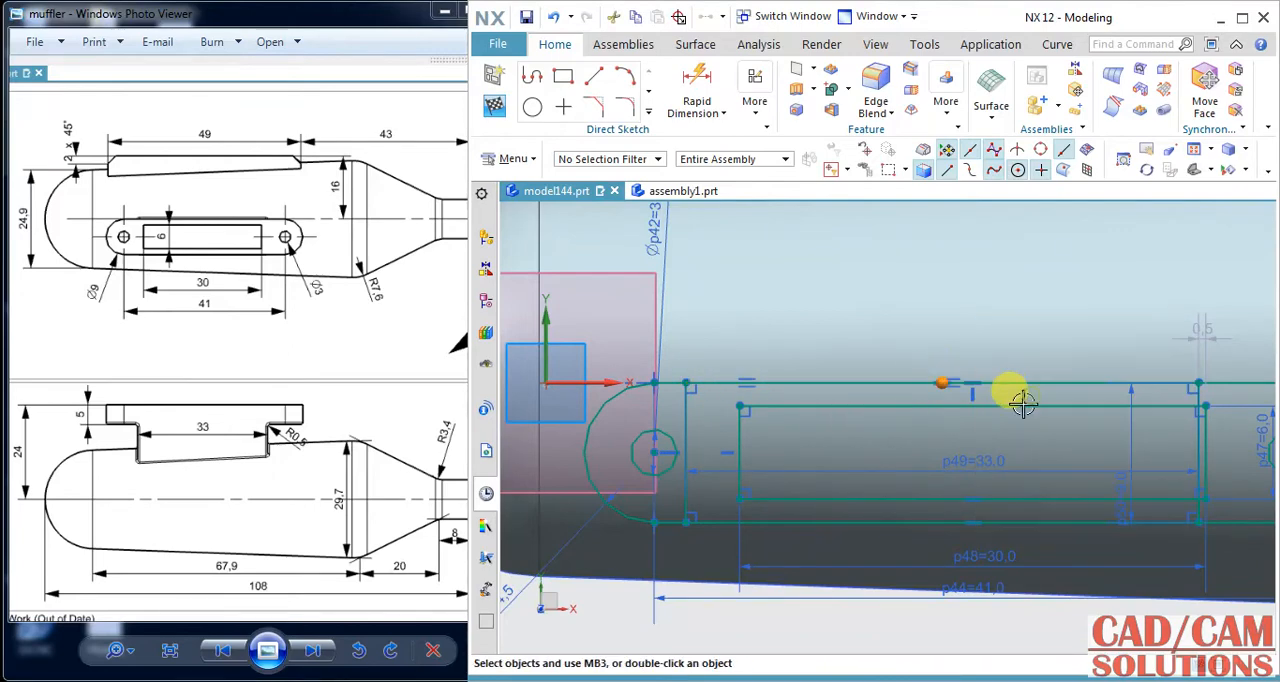
left_click(968, 398)
left_click(1060, 373)
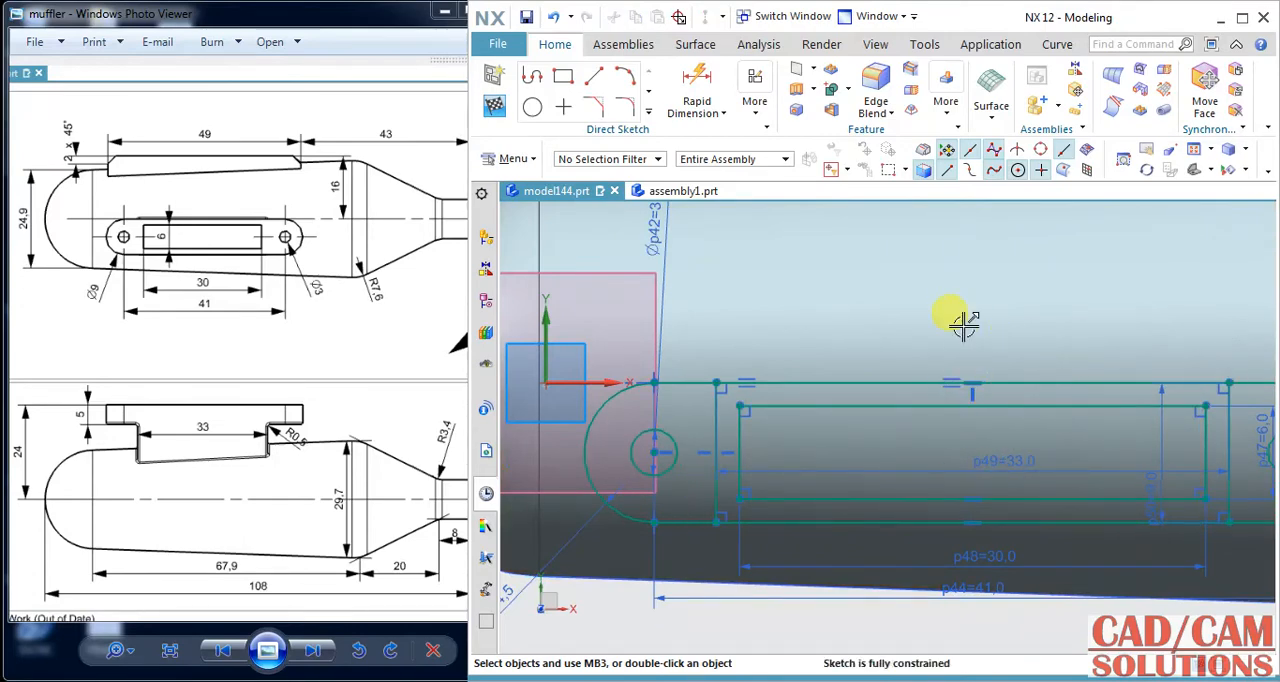
key("ctrl+q")
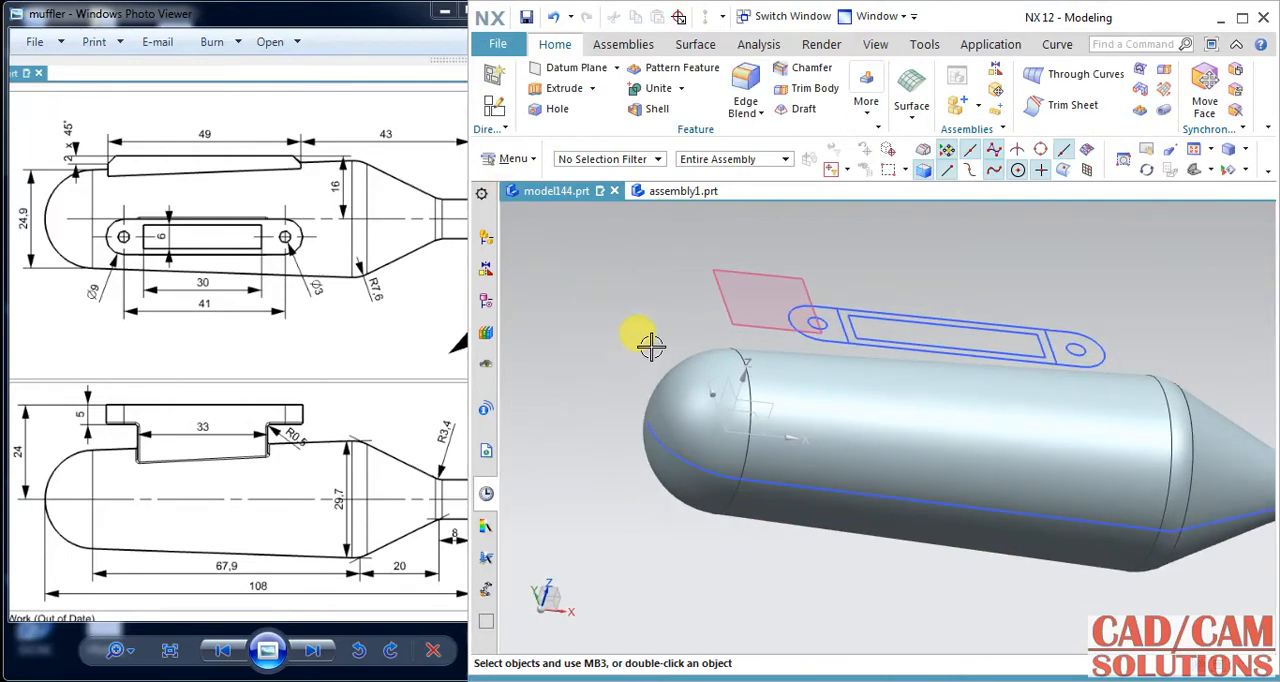
Extrude the 33 by 9 mm rectangle toward the muffler body up to the next face, uniting it with the body.
left_click(564, 88)
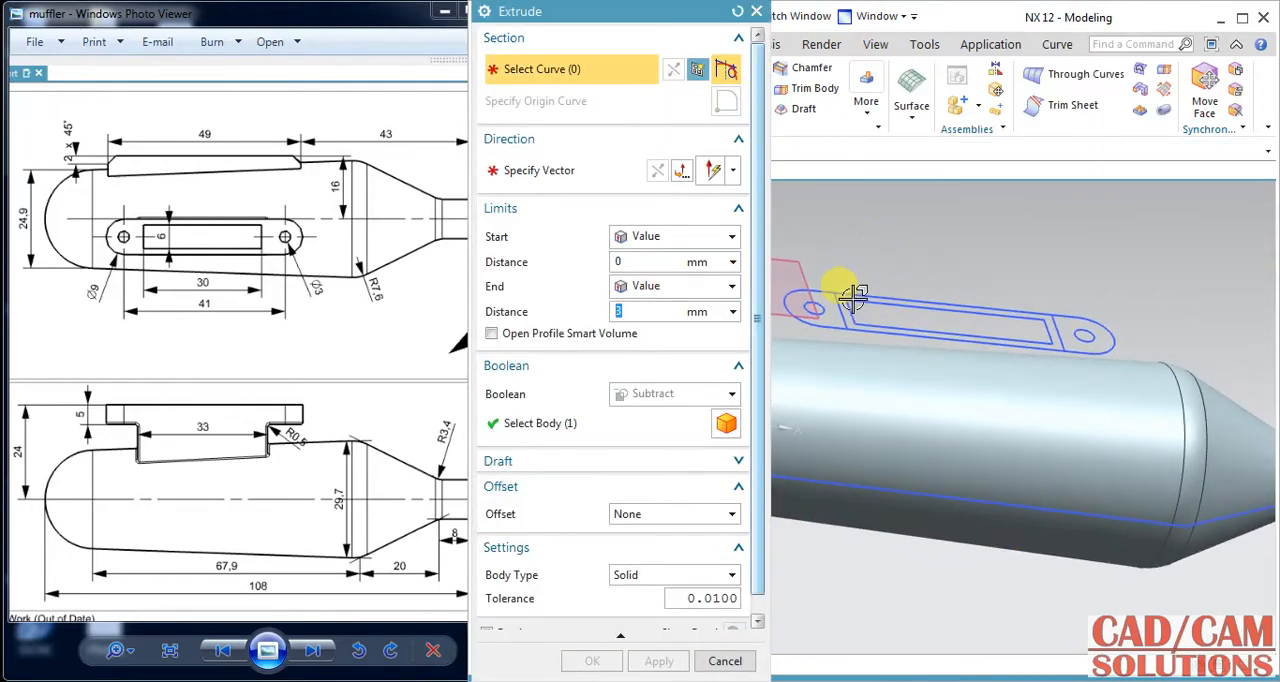
left_click(830, 296)
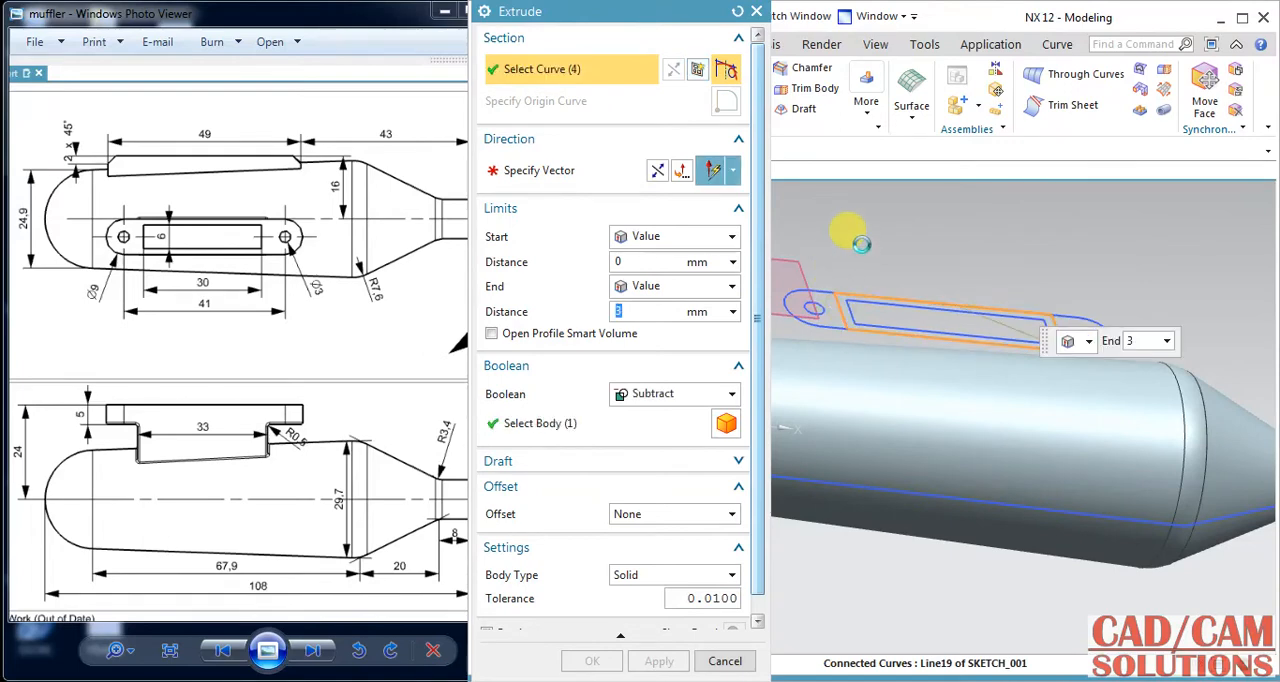
left_click(657, 172)
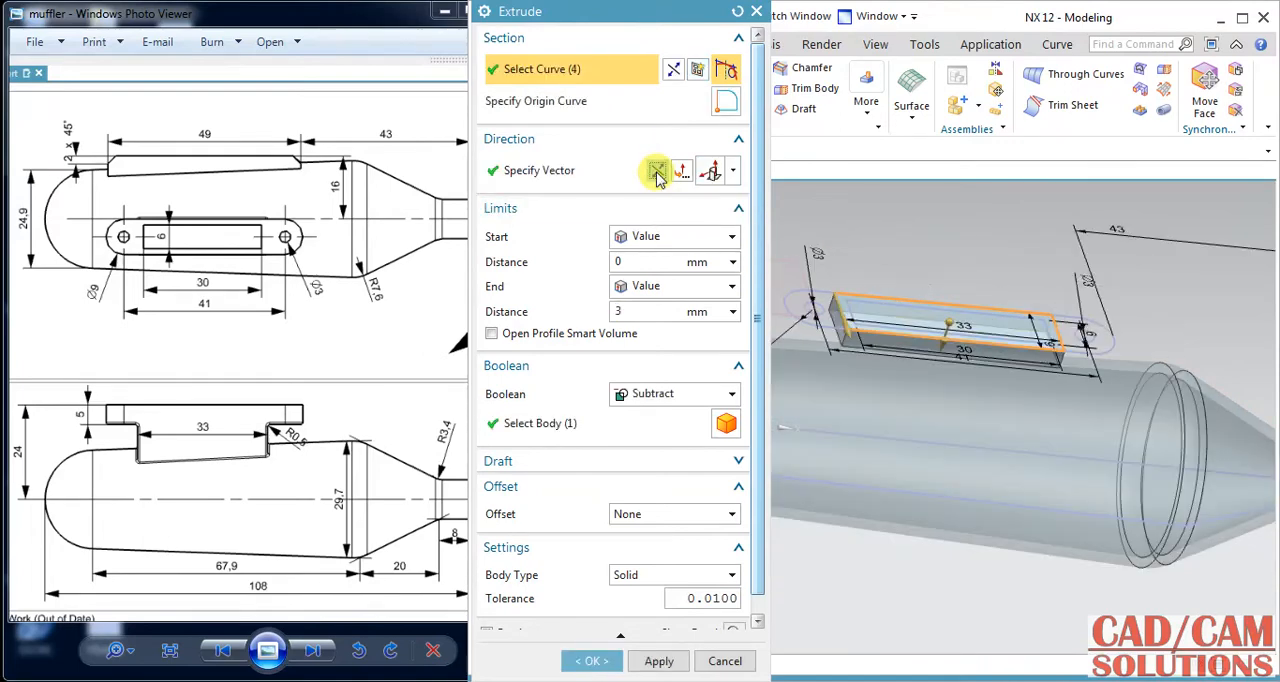
left_click(660, 287)
left_click(650, 326)
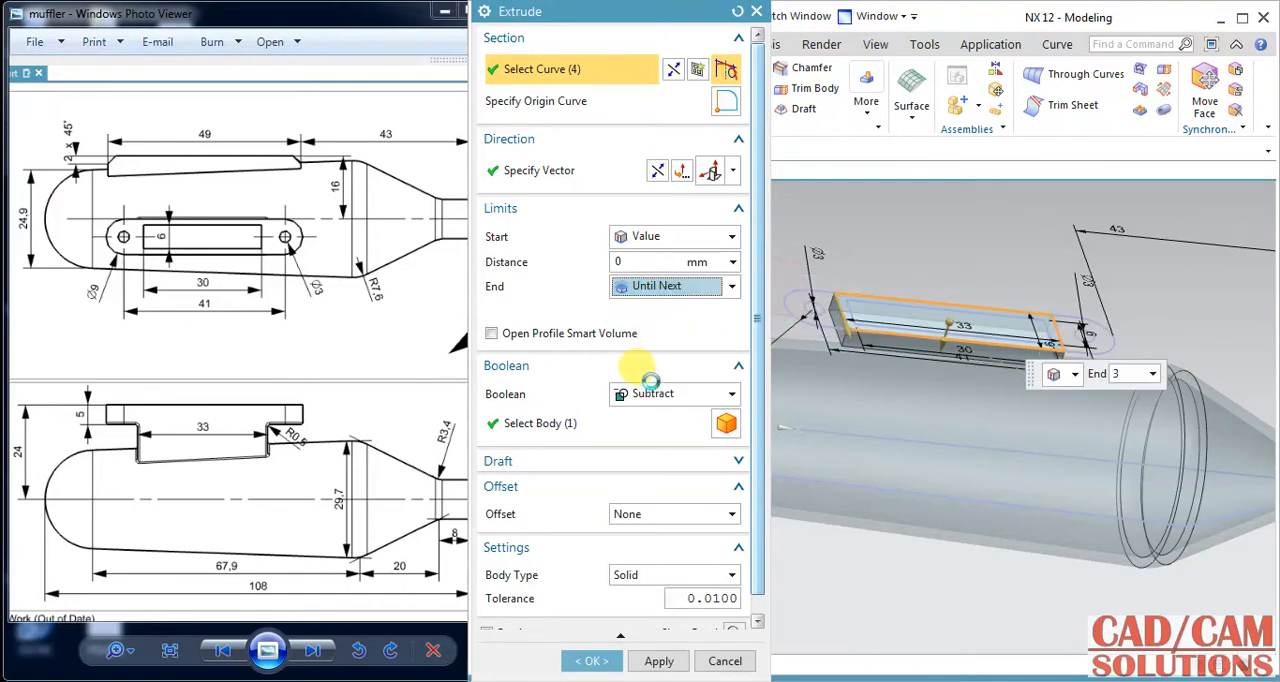
left_click(660, 370)
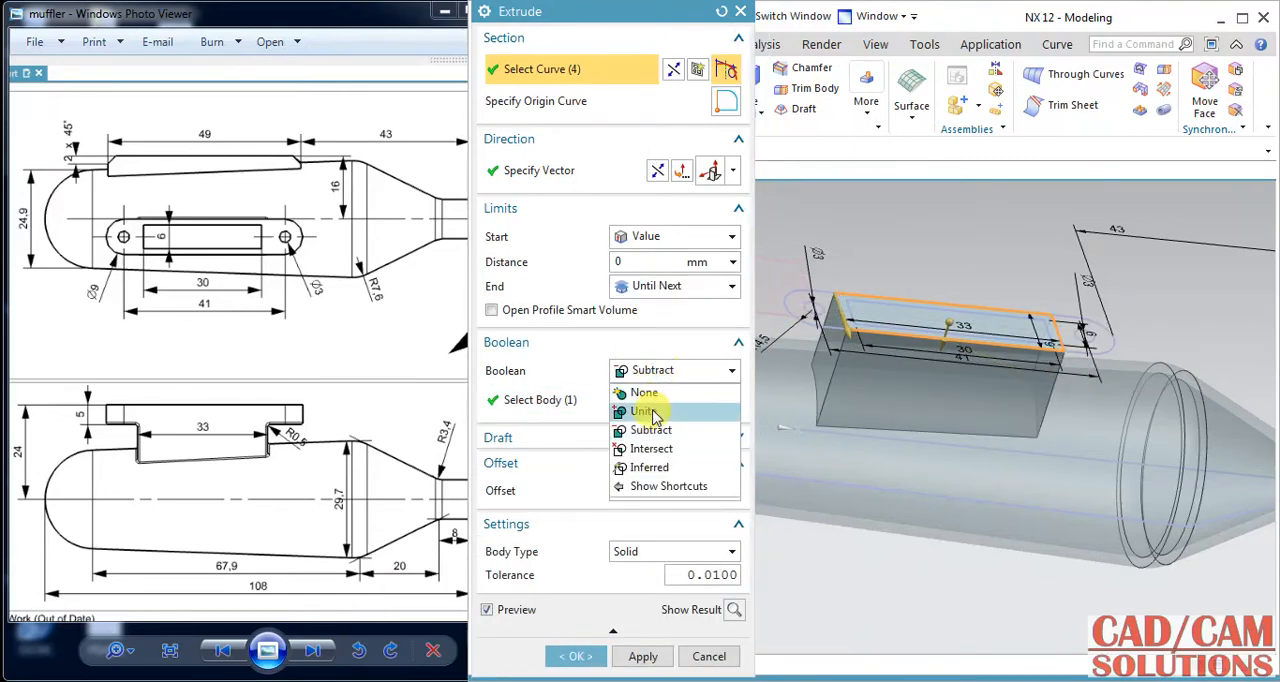
left_click(651, 408)
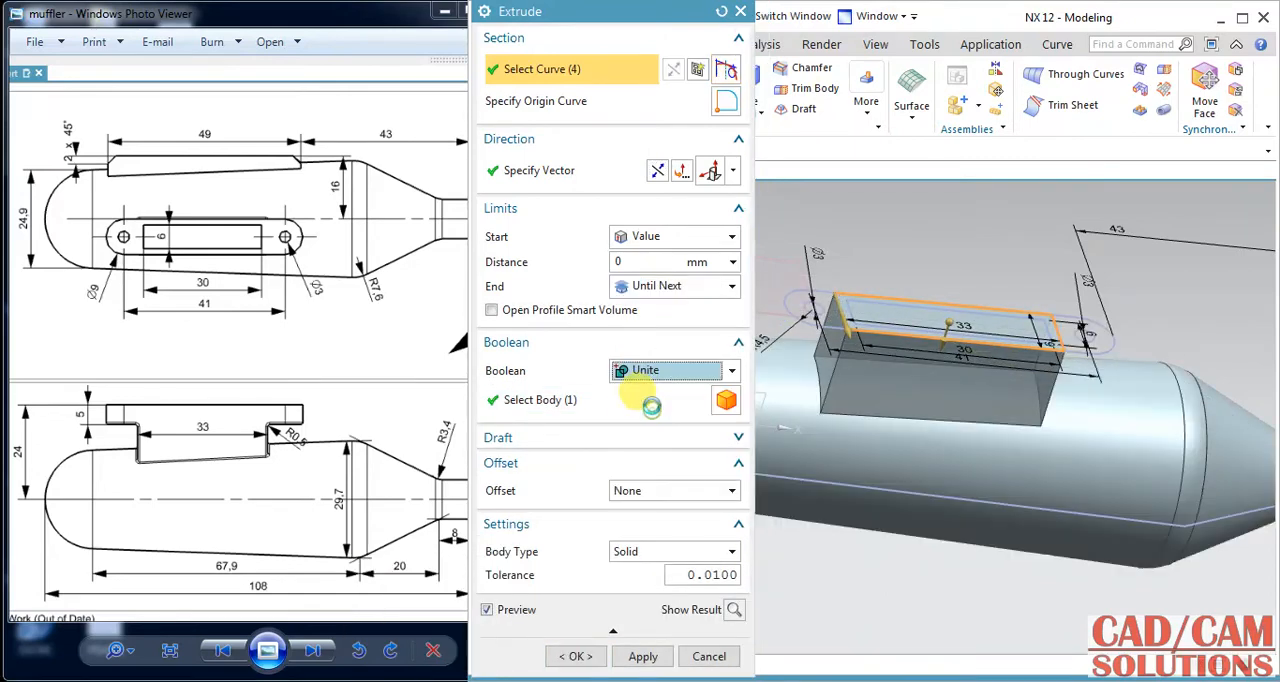
left_click(638, 657)
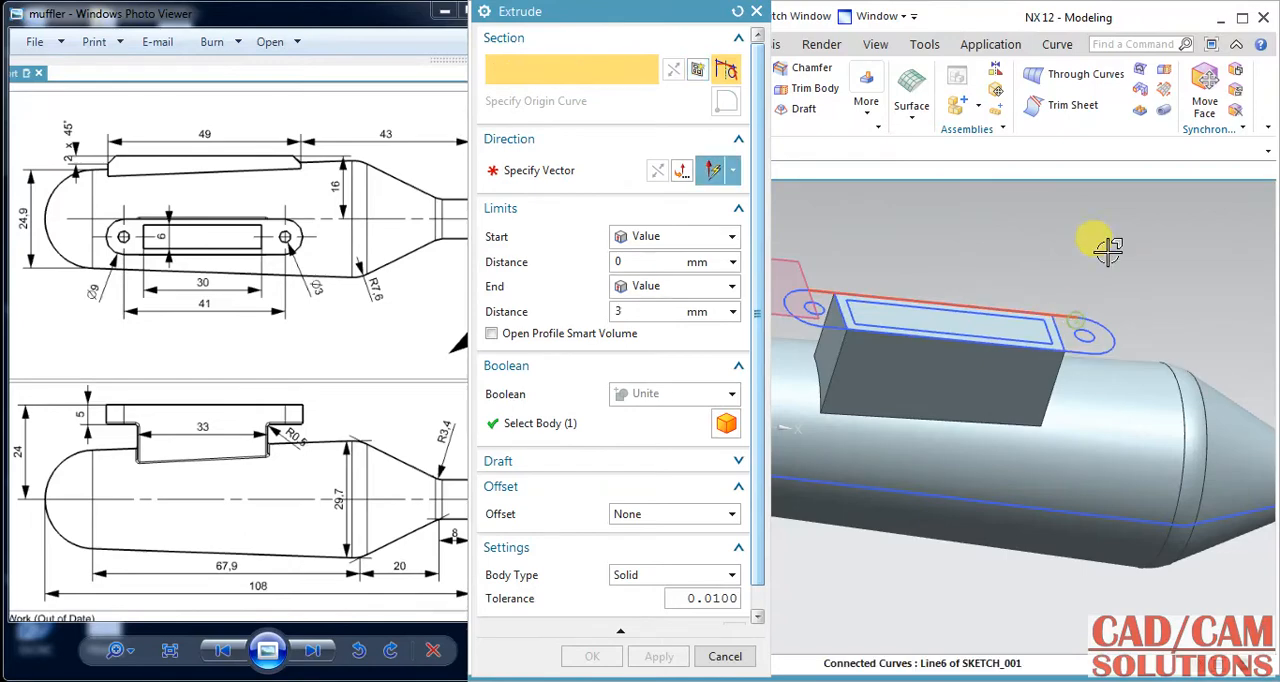
Extrude the slot-shaped flange outline with its two holes 5 mm toward the body and unite it.
left_click(1085, 322)
left_click(1060, 299)
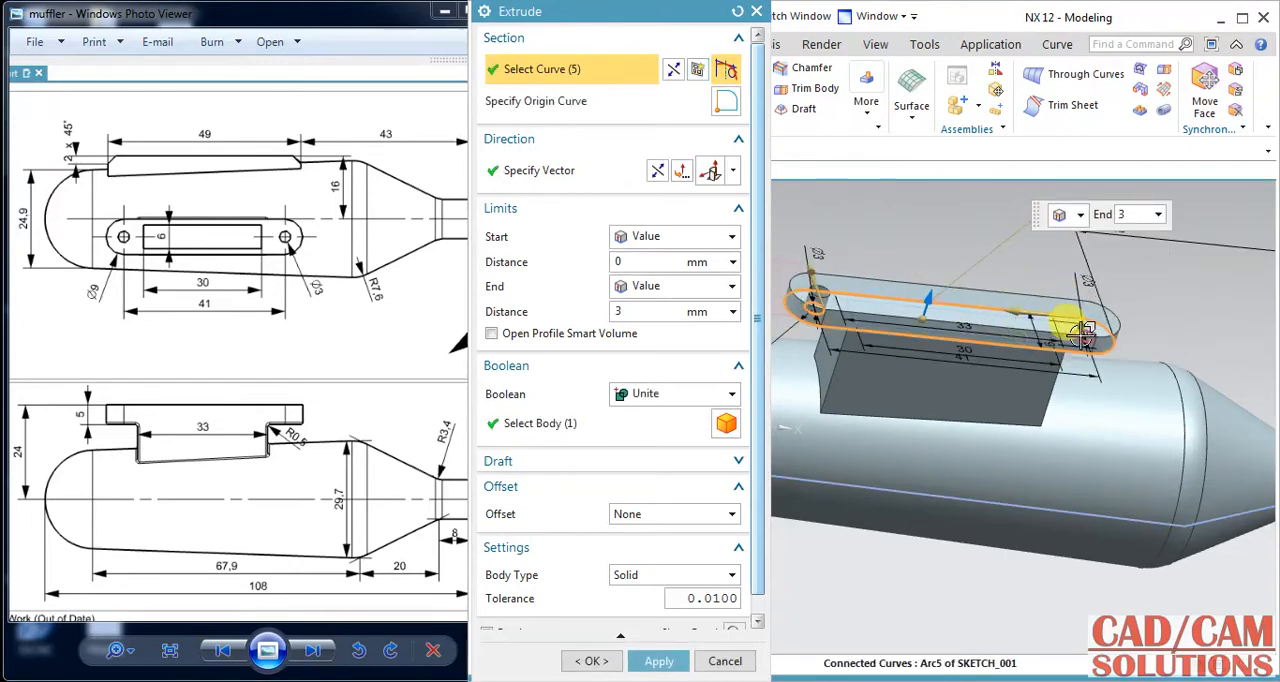
left_click(1083, 335)
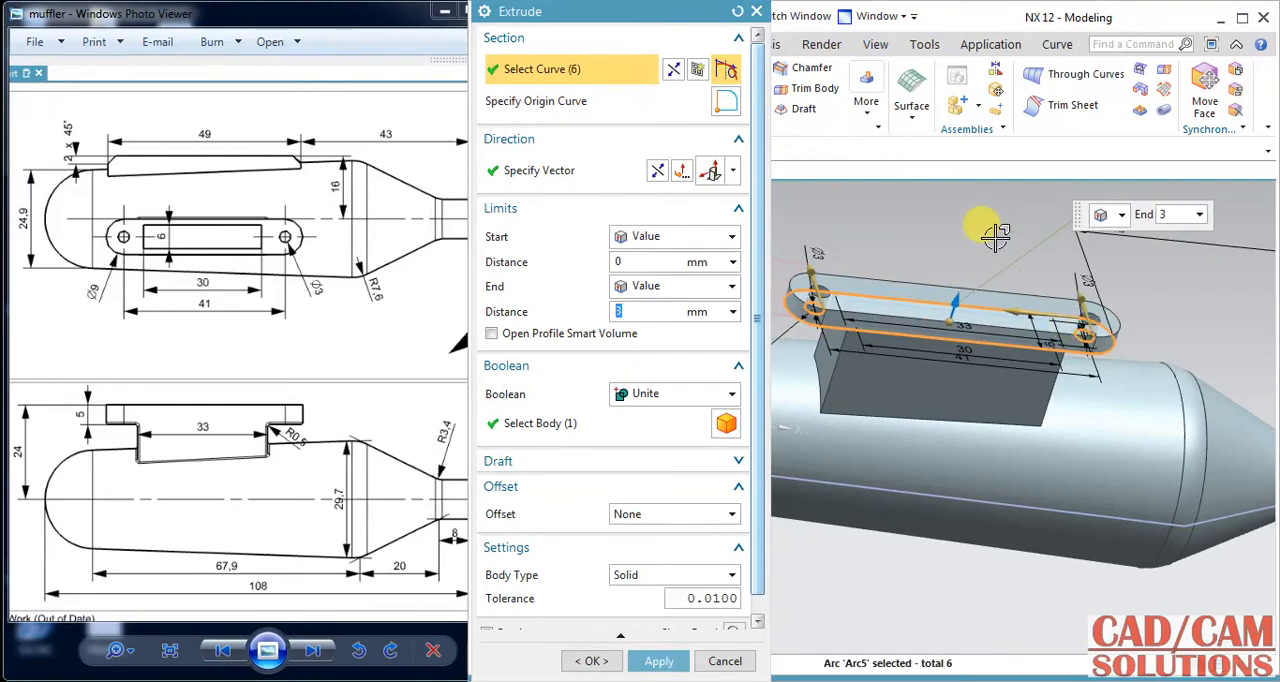
left_click(659, 172)
left_click(648, 311)
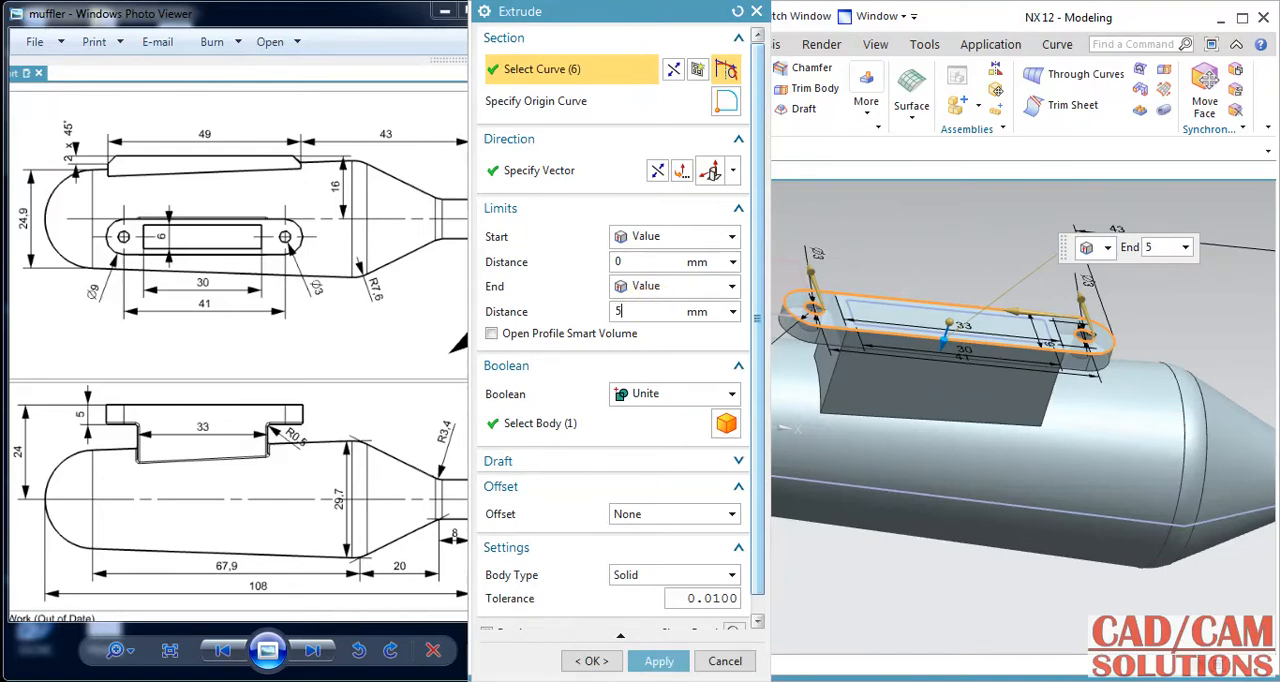
type("5")
left_click(656, 661)
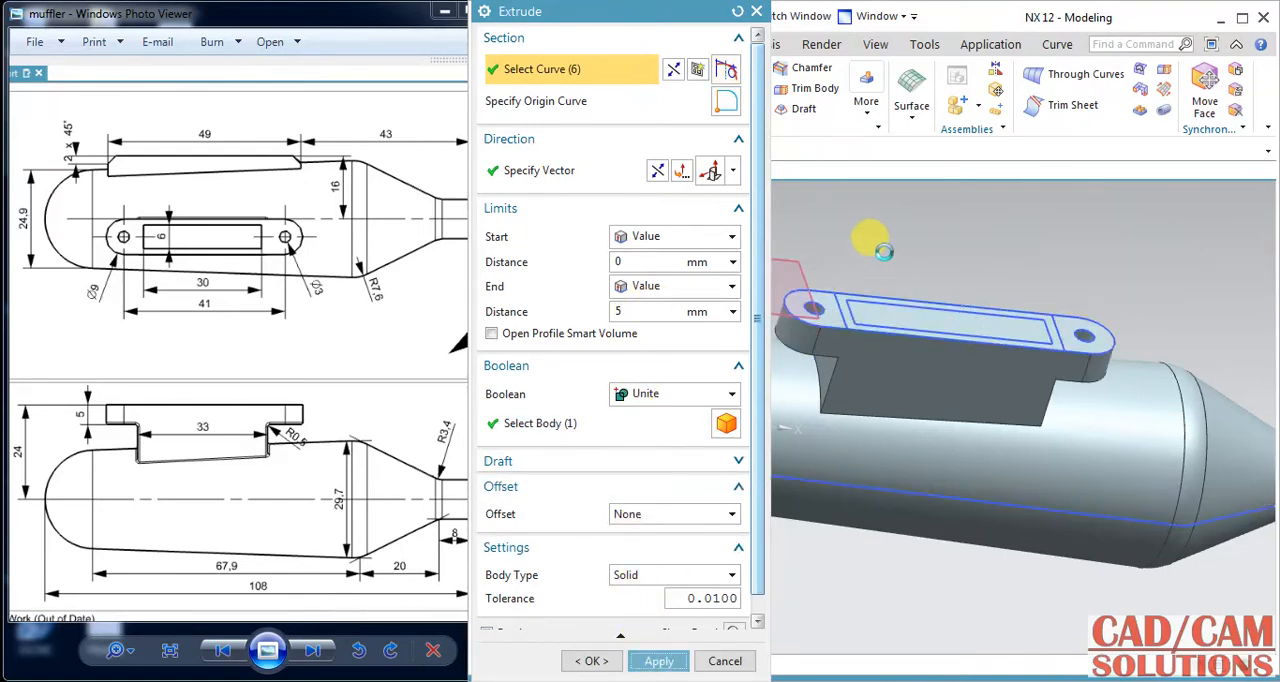
Extrude the inner 30 by 6 mm rectangle 20 mm into the muffler body, subtracting it to open the flange and neck.
left_click(872, 325)
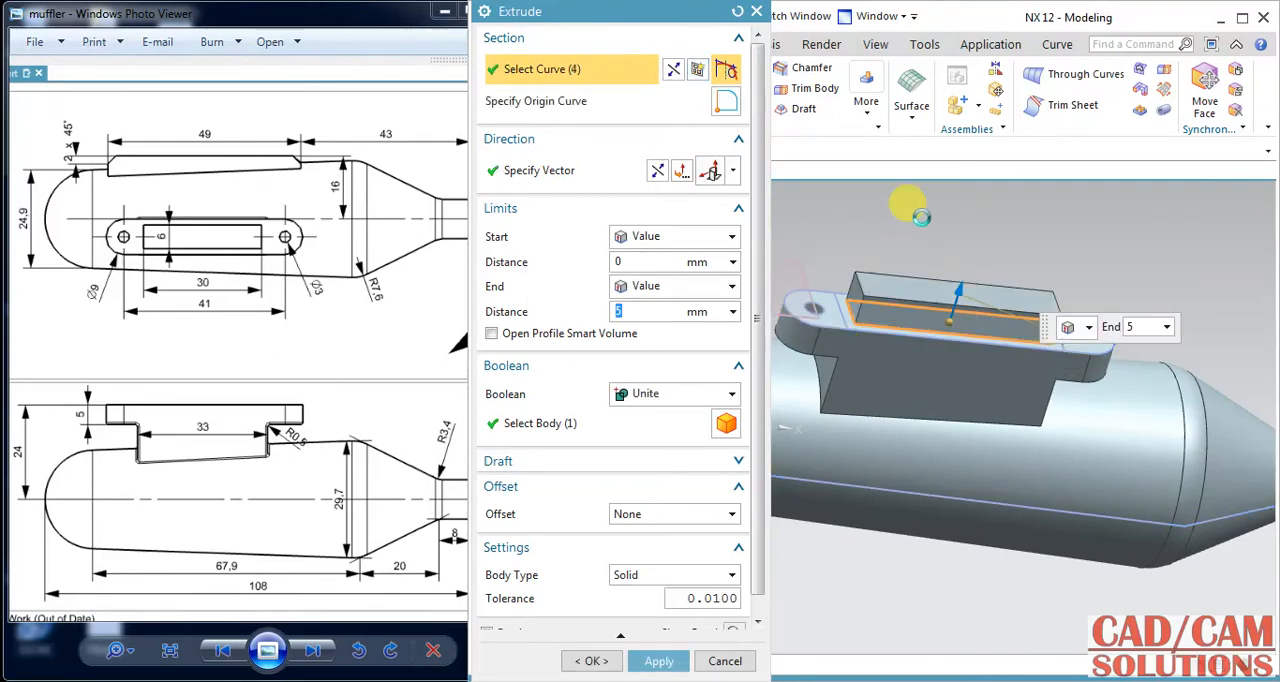
left_click(657, 178)
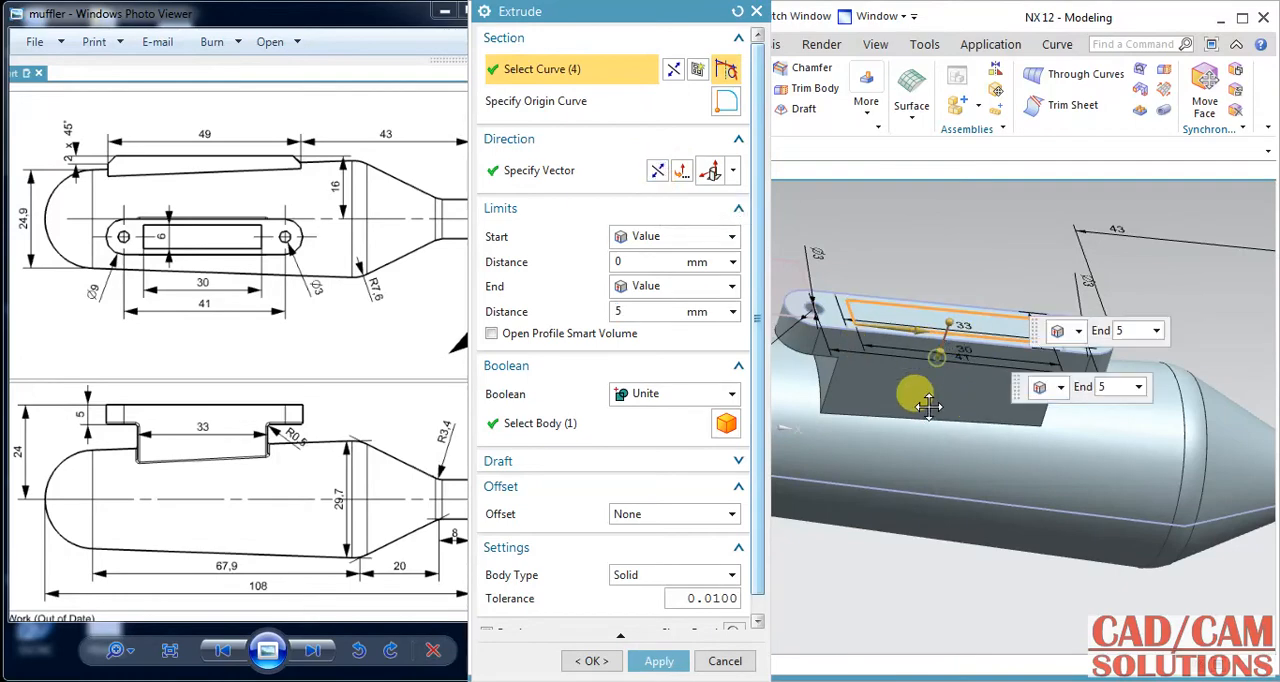
left_click_drag(929, 405, 920, 449)
middle_click_drag(974, 260, 950, 228)
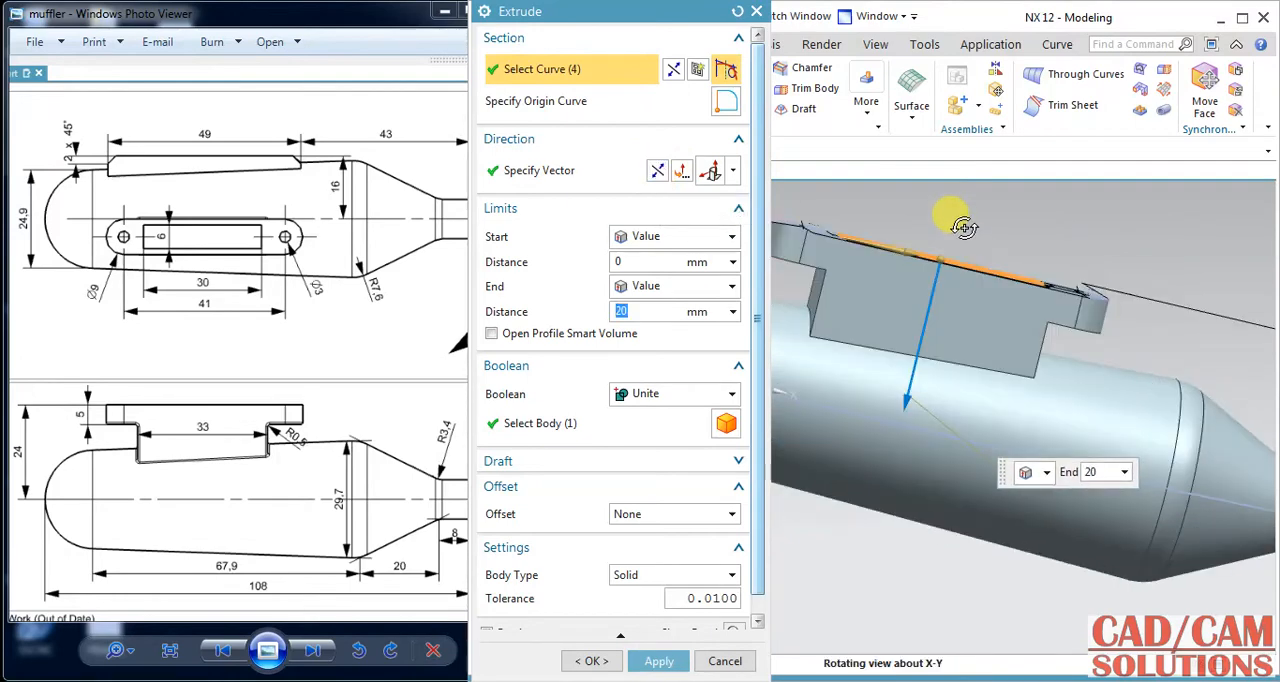
left_click(698, 393)
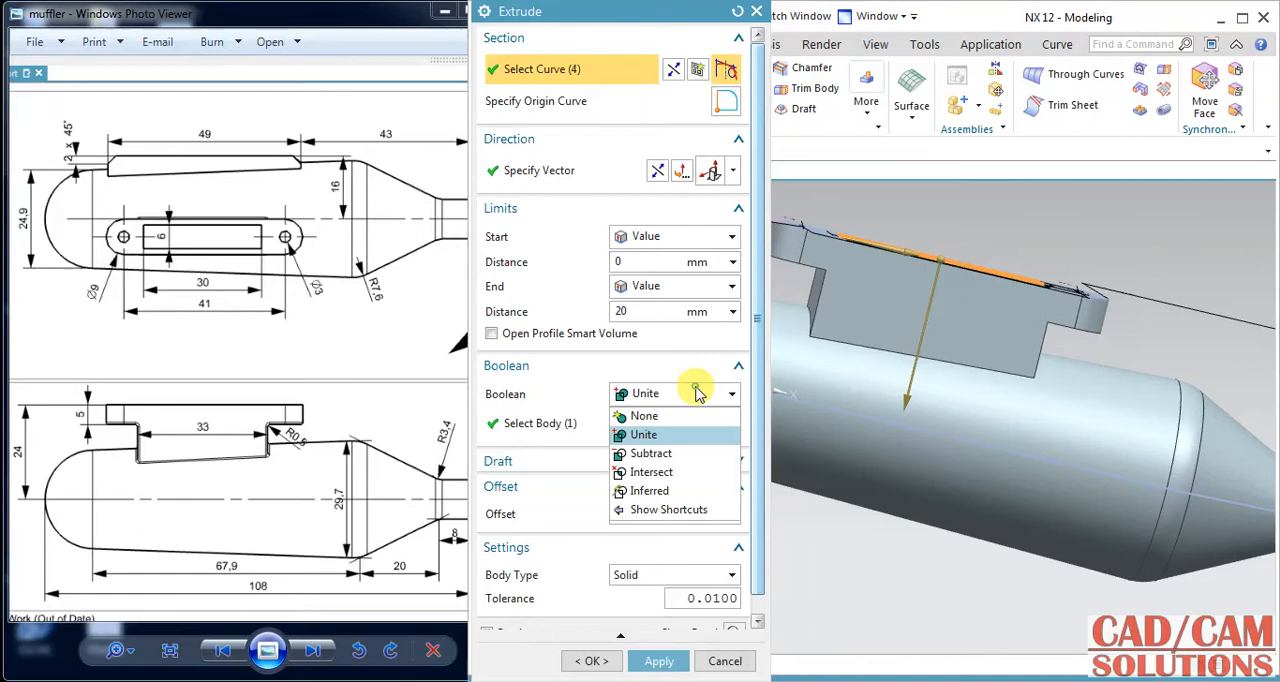
left_click(660, 452)
left_click(591, 661)
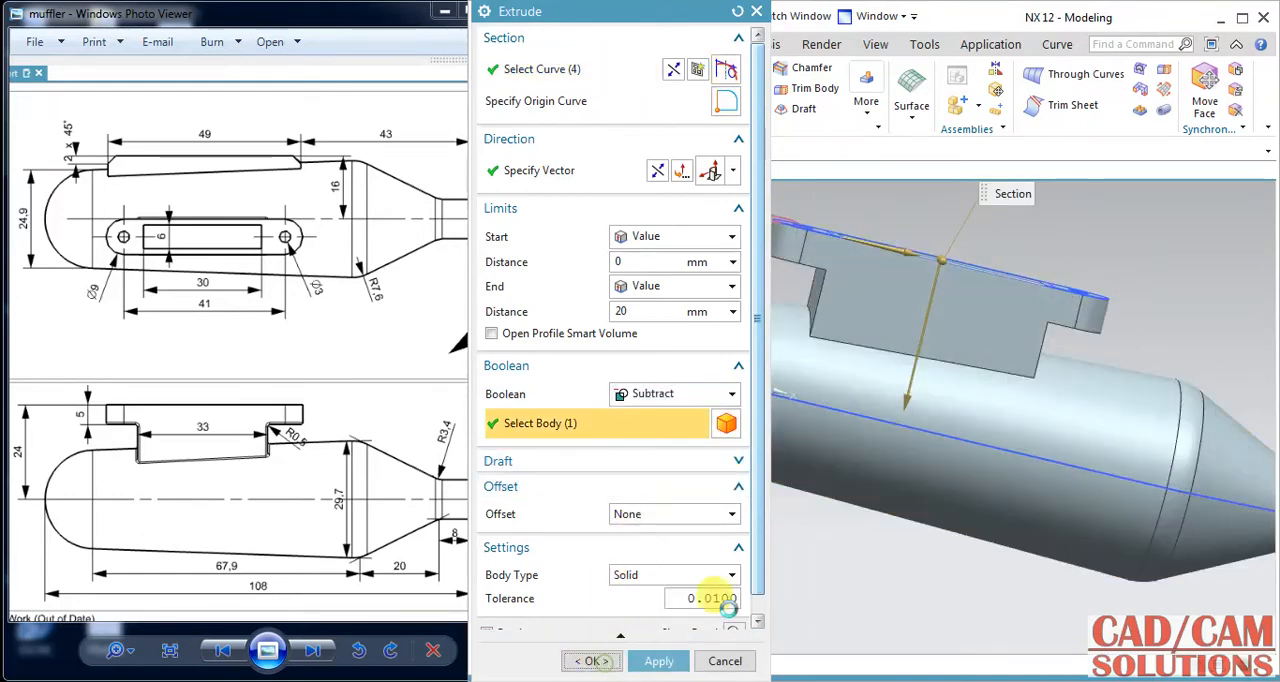
Round the four upright corner edges of the rectangular neck with a 0.5 mm edge blend.
middle_click_drag(1096, 262, 997, 349)
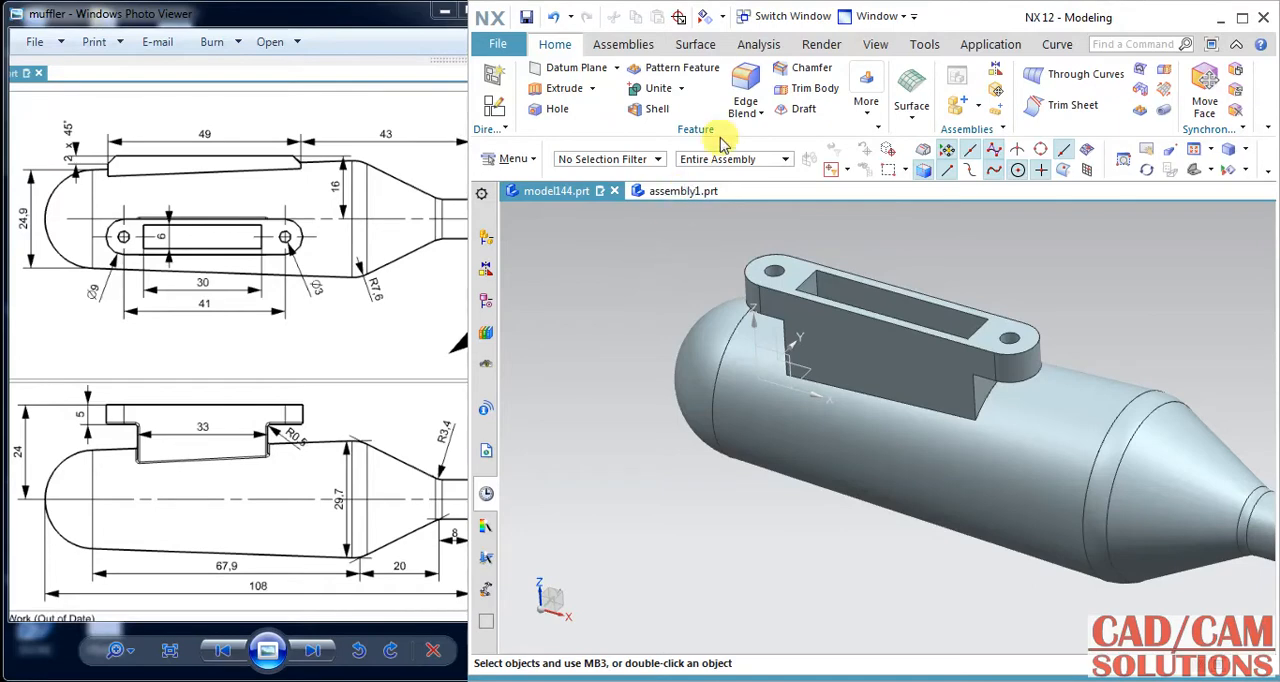
left_click(746, 95)
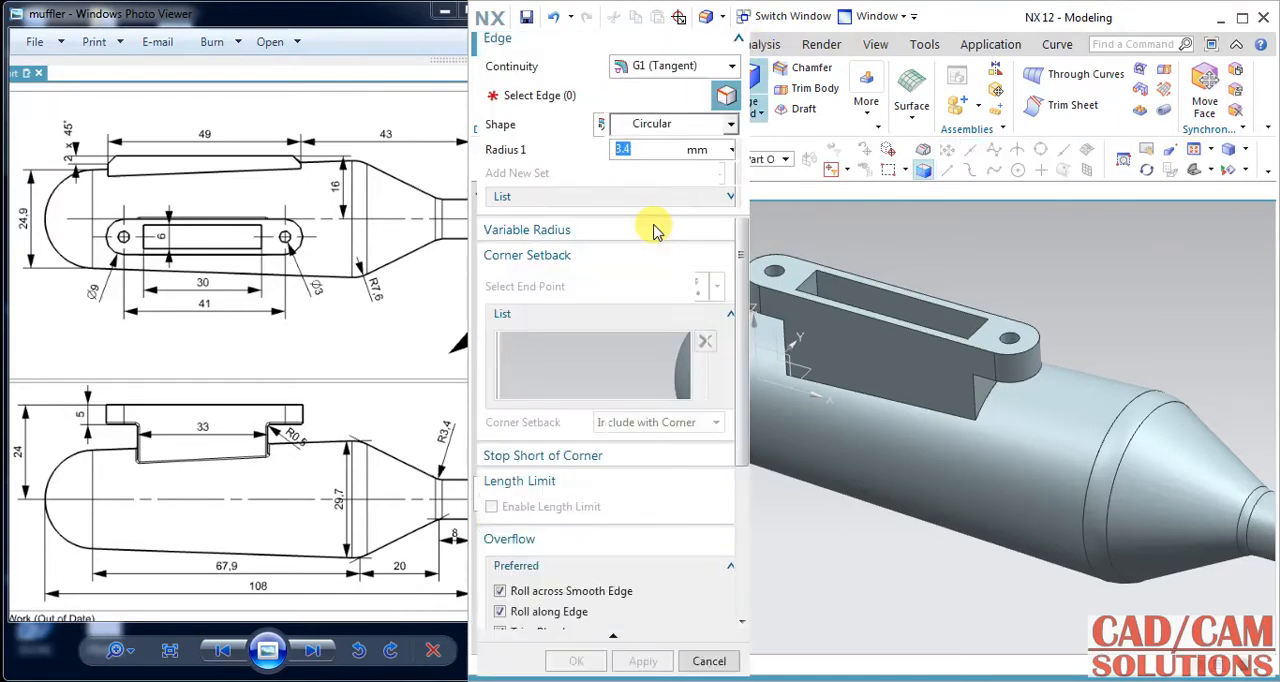
middle_click_drag(943, 357, 1063, 274)
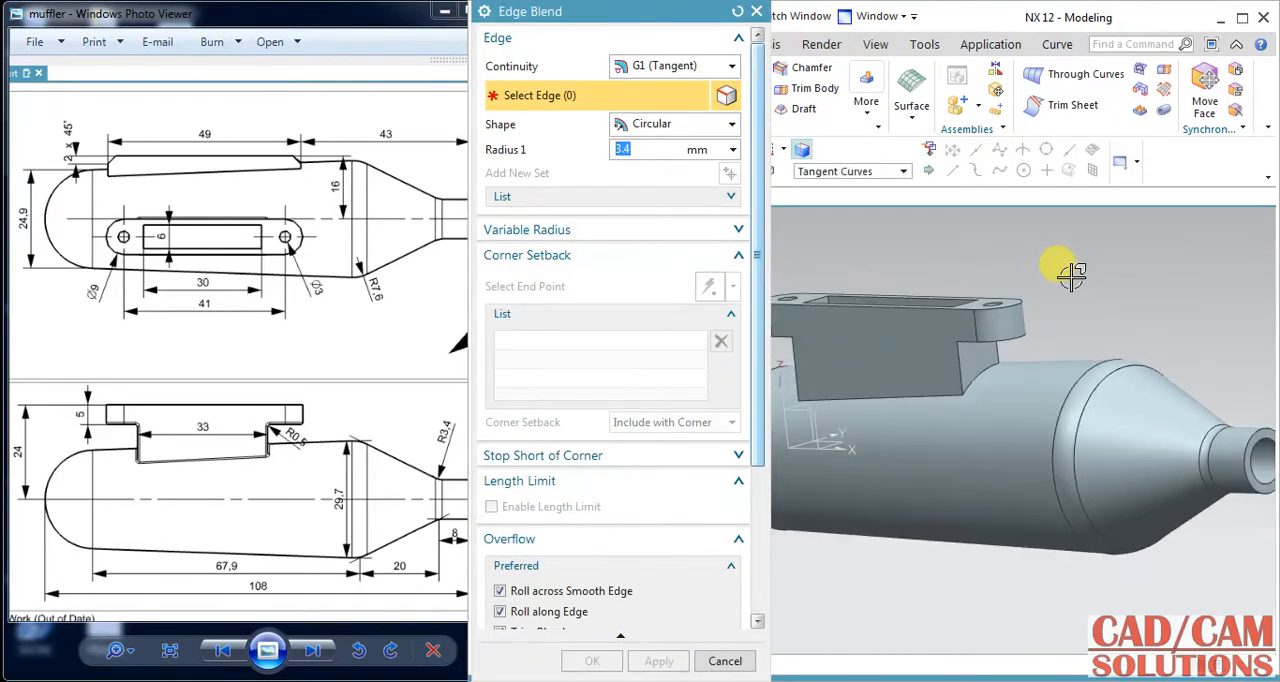
left_click(962, 360)
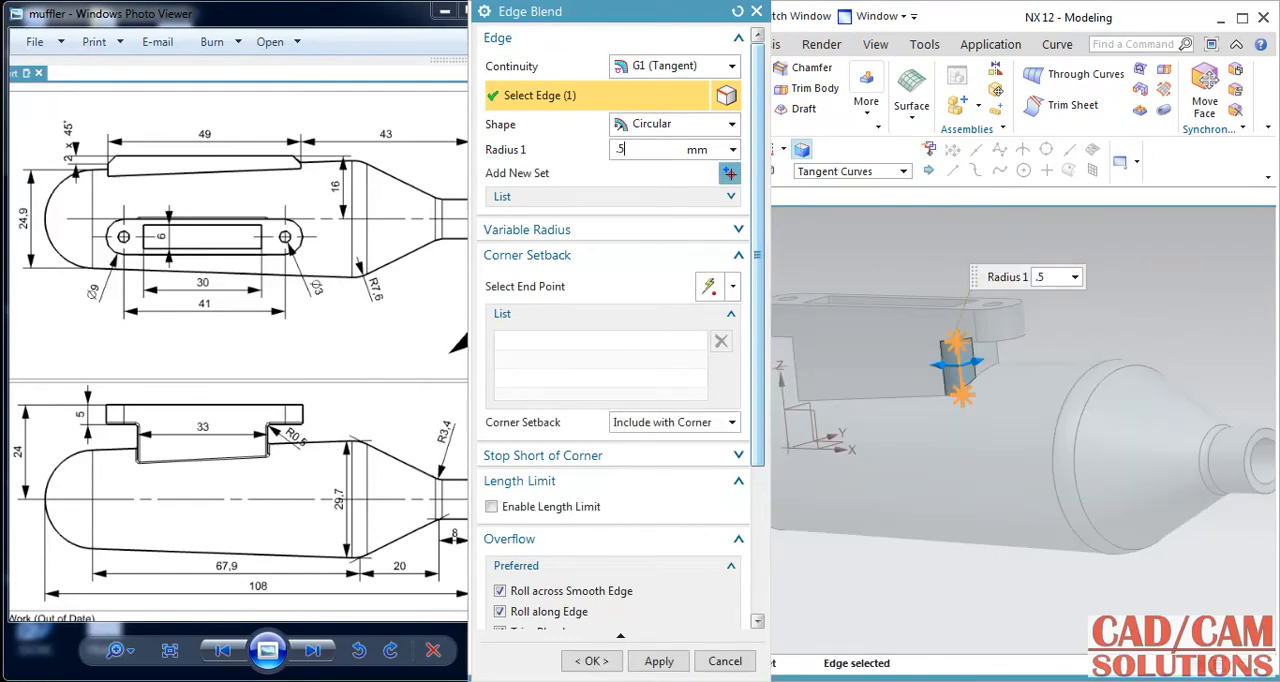
type(".5")
key("Return")
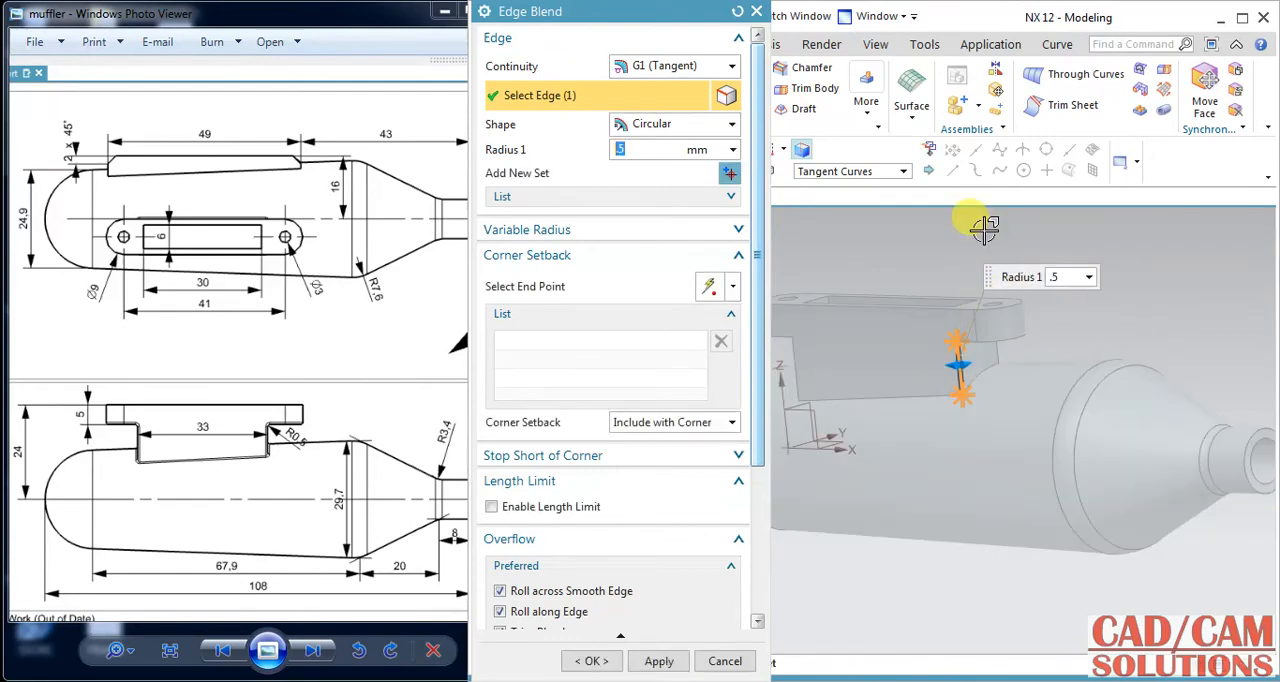
left_click(995, 348)
middle_click_drag(857, 277, 843, 331)
left_click(876, 360)
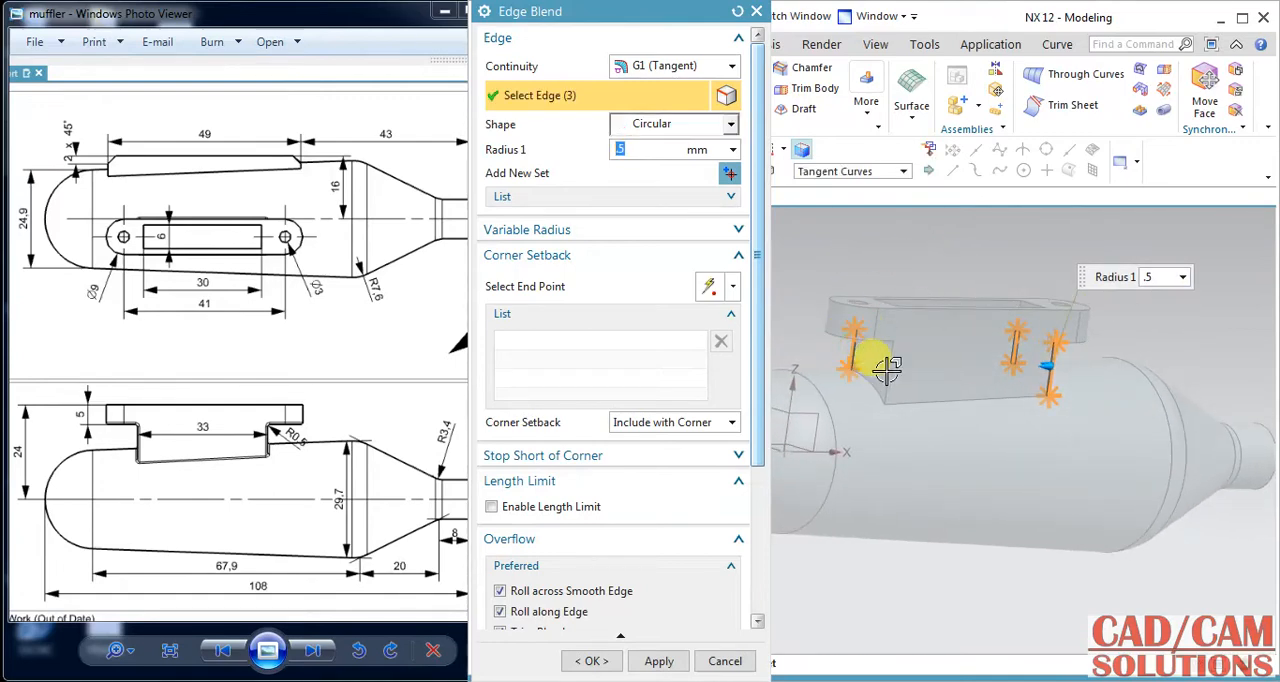
left_click(889, 370)
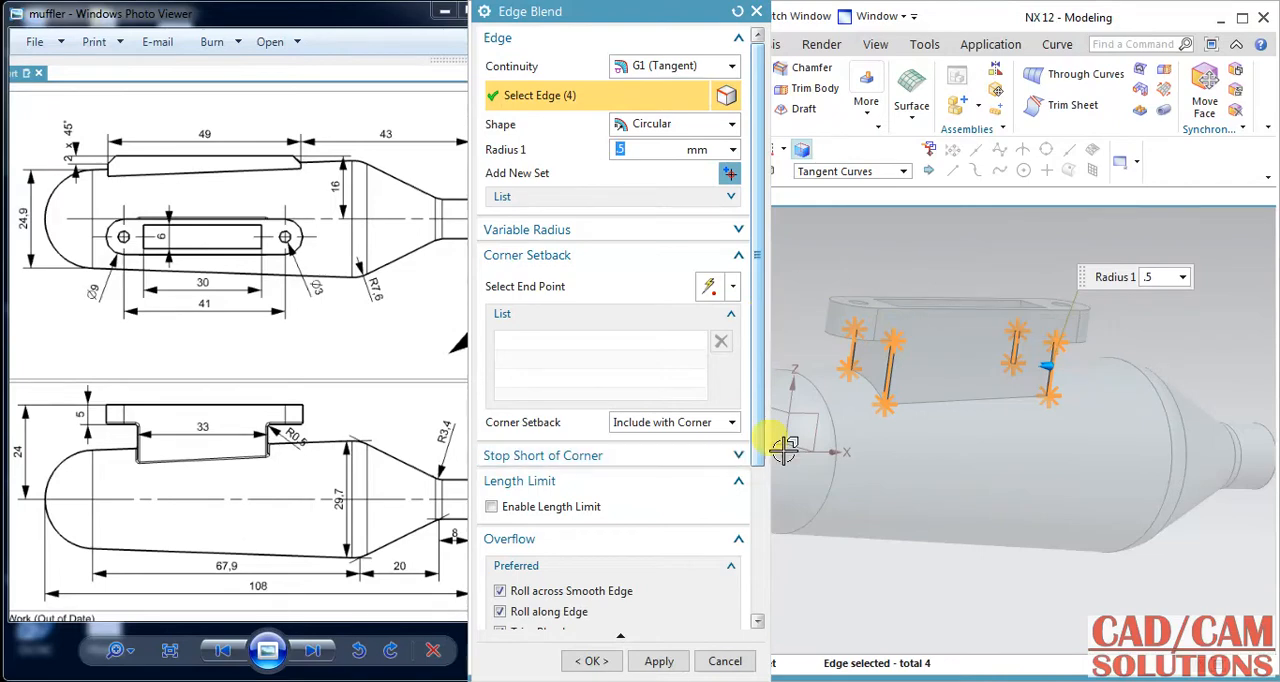
left_click(660, 661)
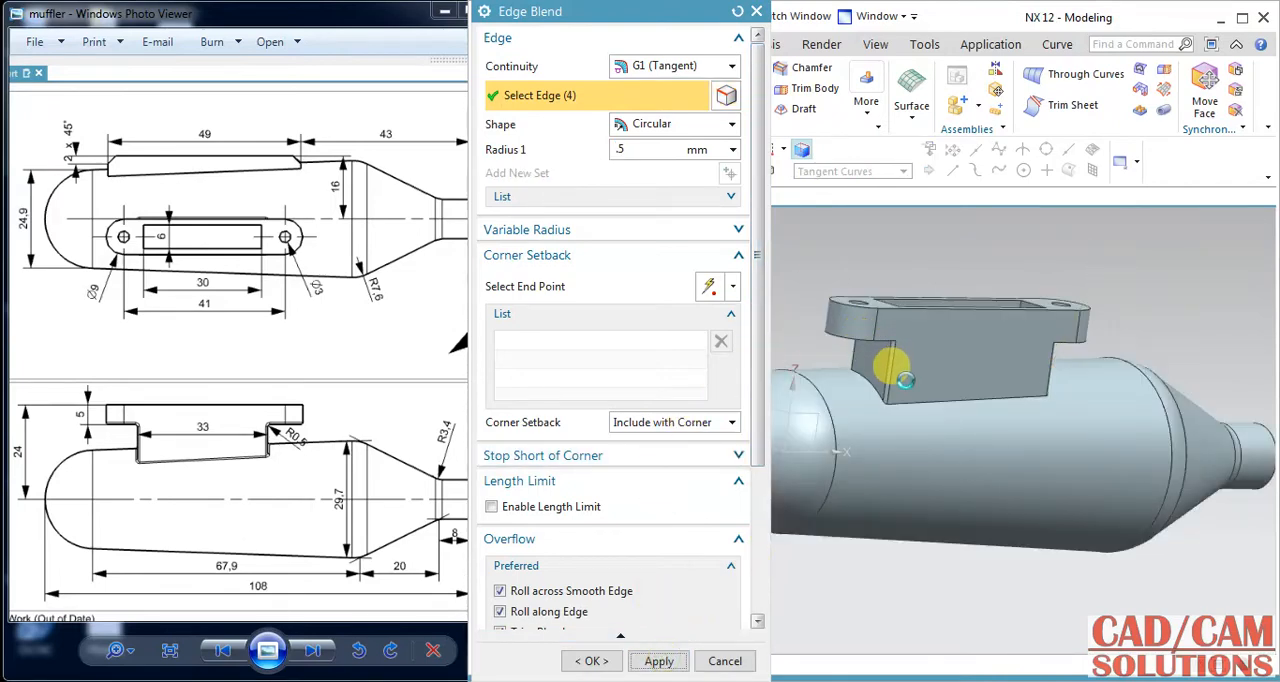
Blend the seam between neck and body, plus the lower edges at both flange ends, with a 0.5 mm radius.
left_click(905, 395)
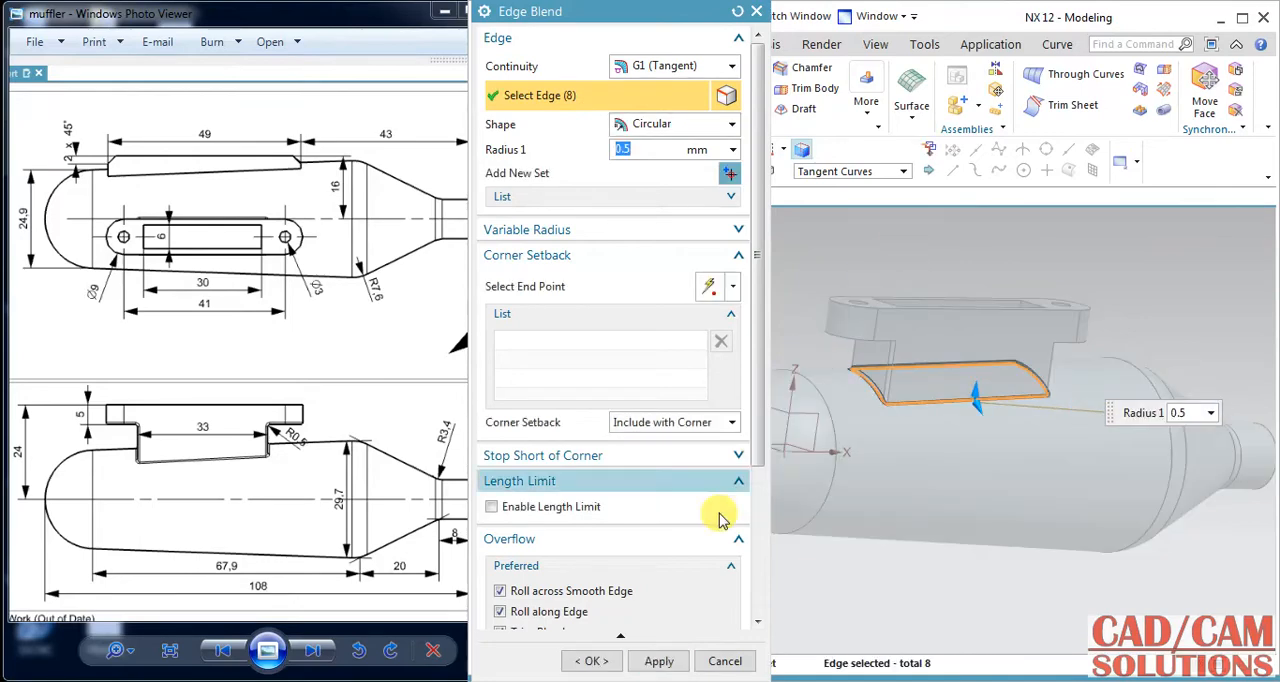
left_click(658, 661)
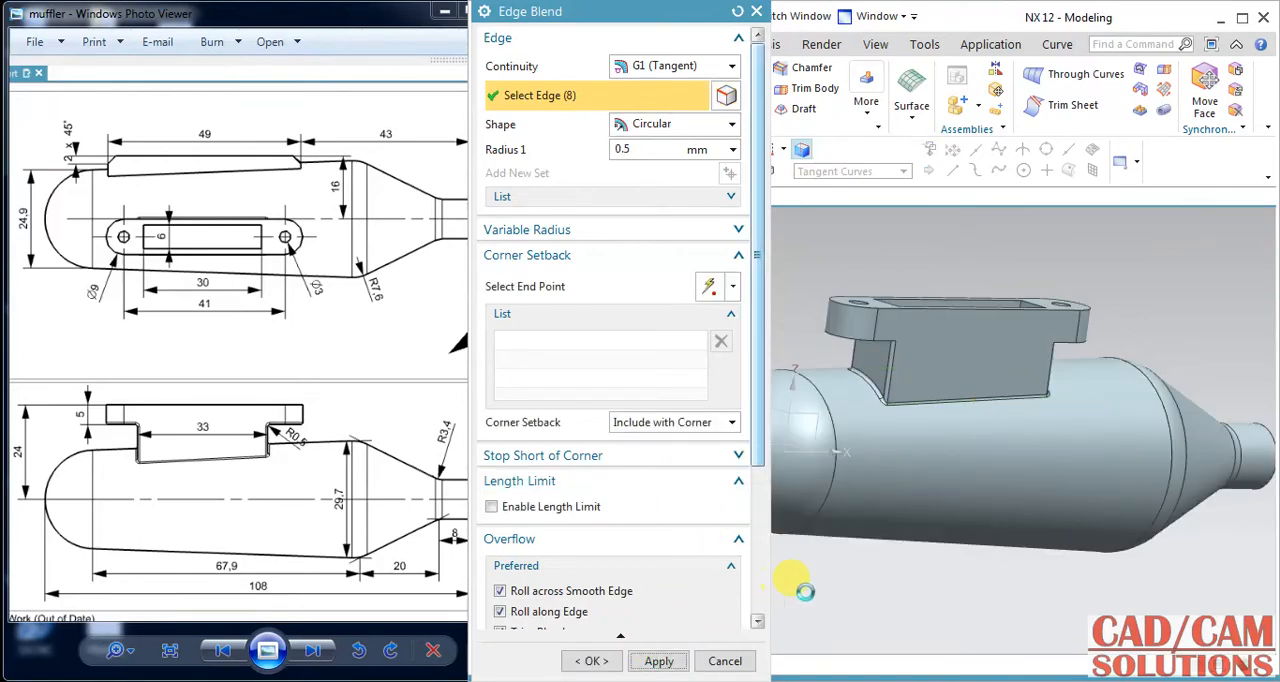
left_click(846, 334)
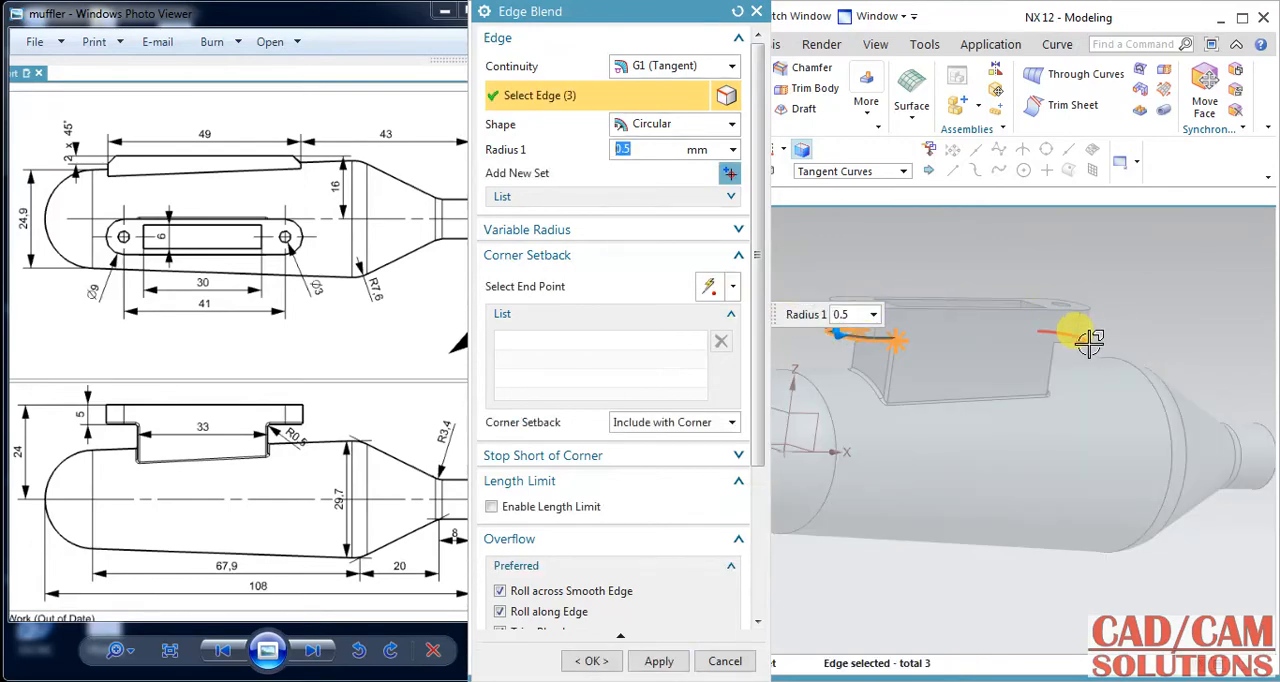
left_click(1089, 341)
left_click(591, 661)
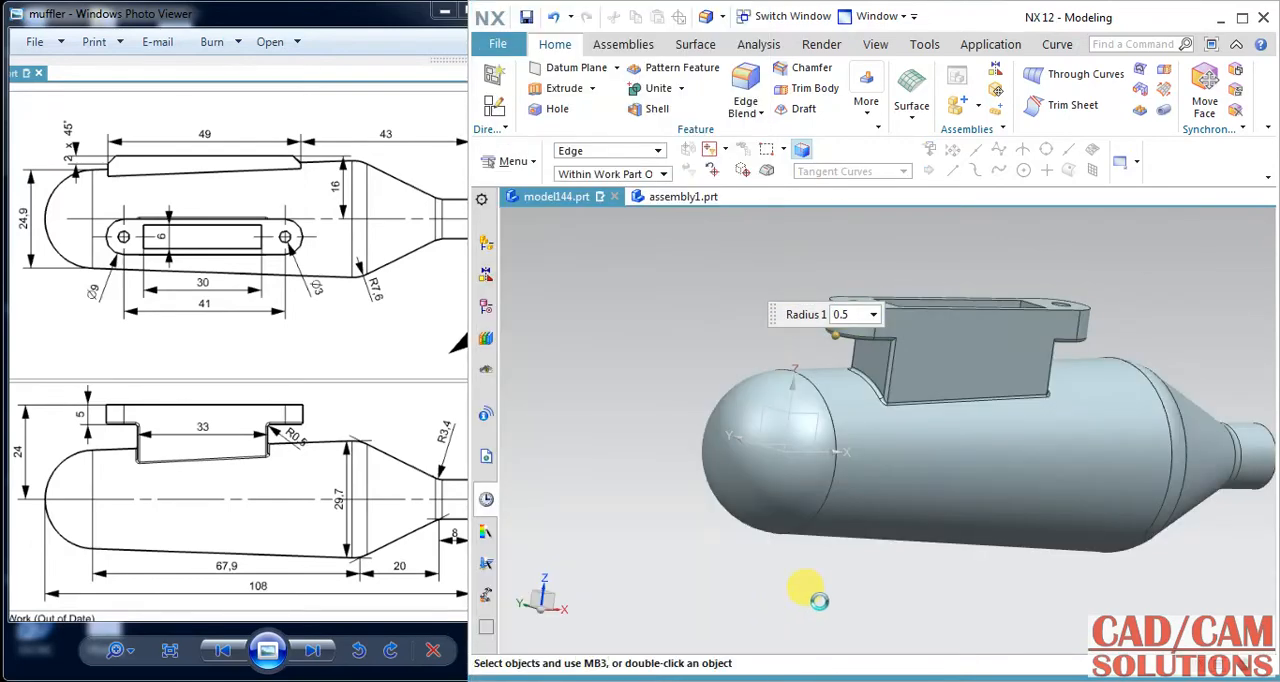
Compare the flanged model with the muffler drawing, examining its isometric view and View A for the remaining side features.
mouse_move(814, 563)
middle_mouse_down()
mouse_move(848, 548)
mouse_move(788, 594)
mouse_move(790, 614)
mouse_move(797, 597)
mouse_move(760, 549)
mouse_move(763, 583)
mouse_move(774, 600)
mouse_move(780, 590)
middle_mouse_up()
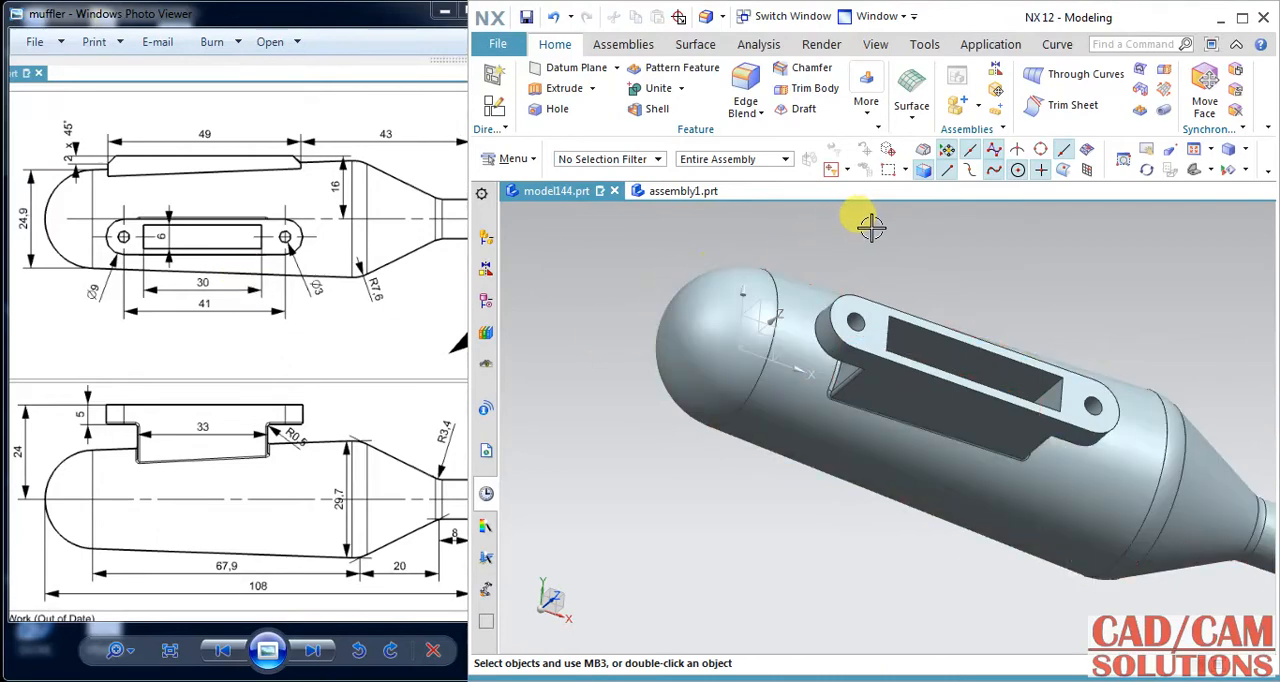
mouse_move(863, 226)
middle_mouse_down()
mouse_move(871, 268)
mouse_move(934, 277)
mouse_move(950, 326)
mouse_move(909, 297)
middle_mouse_up()
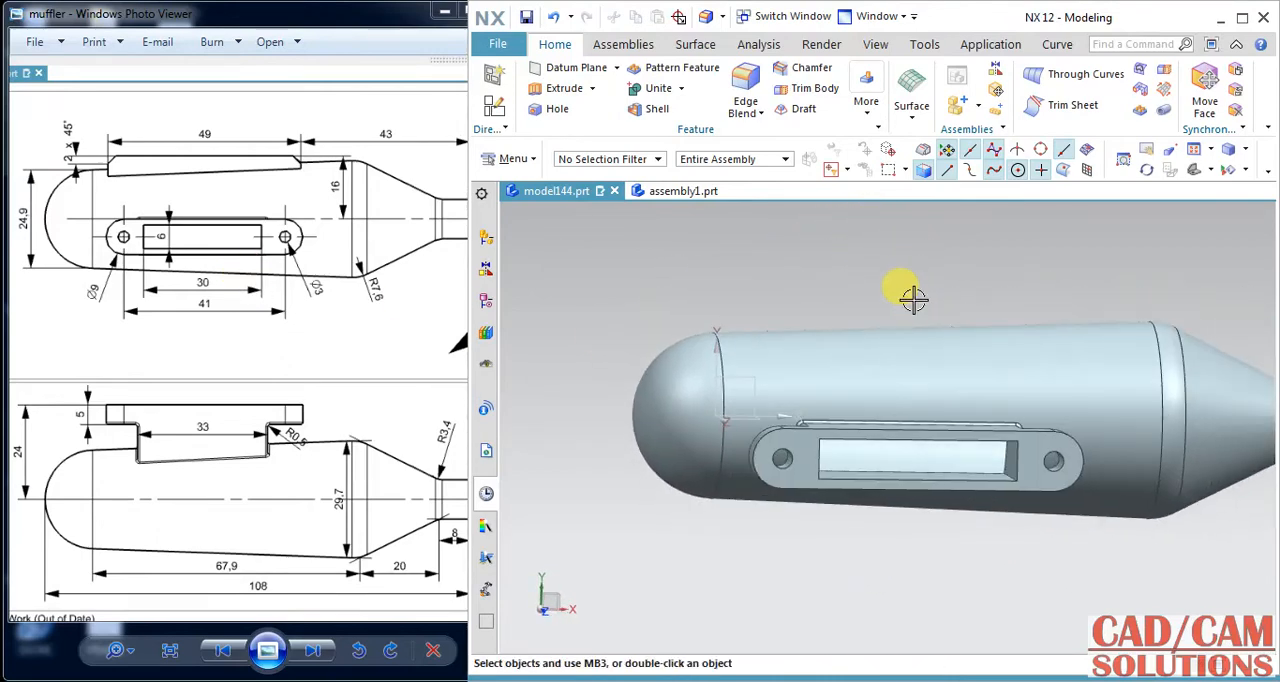
left_click(348, 328)
left_click_drag(403, 343, 109, 343)
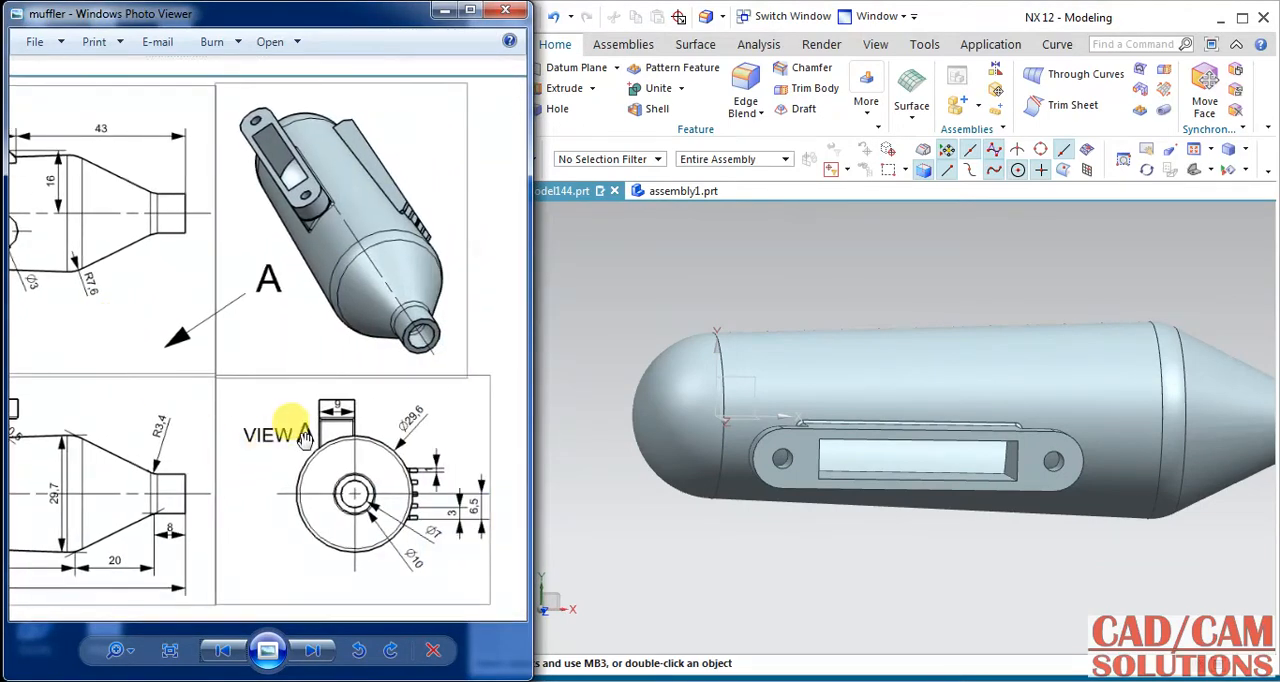
mouse_move(297, 389)
left_mouse_down()
mouse_move(495, 425)
mouse_move(388, 443)
left_mouse_up()
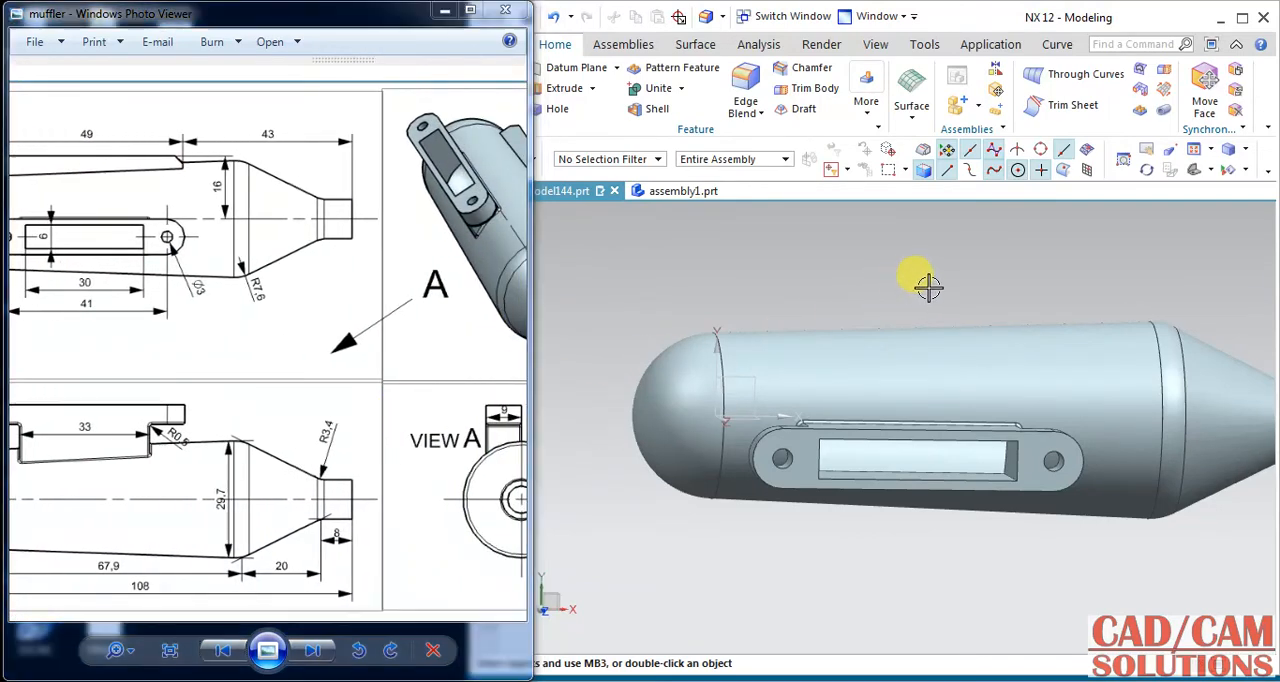
mouse_move(929, 286)
middle_mouse_down()
mouse_move(846, 277)
mouse_move(863, 286)
mouse_move(709, 312)
middle_mouse_up()
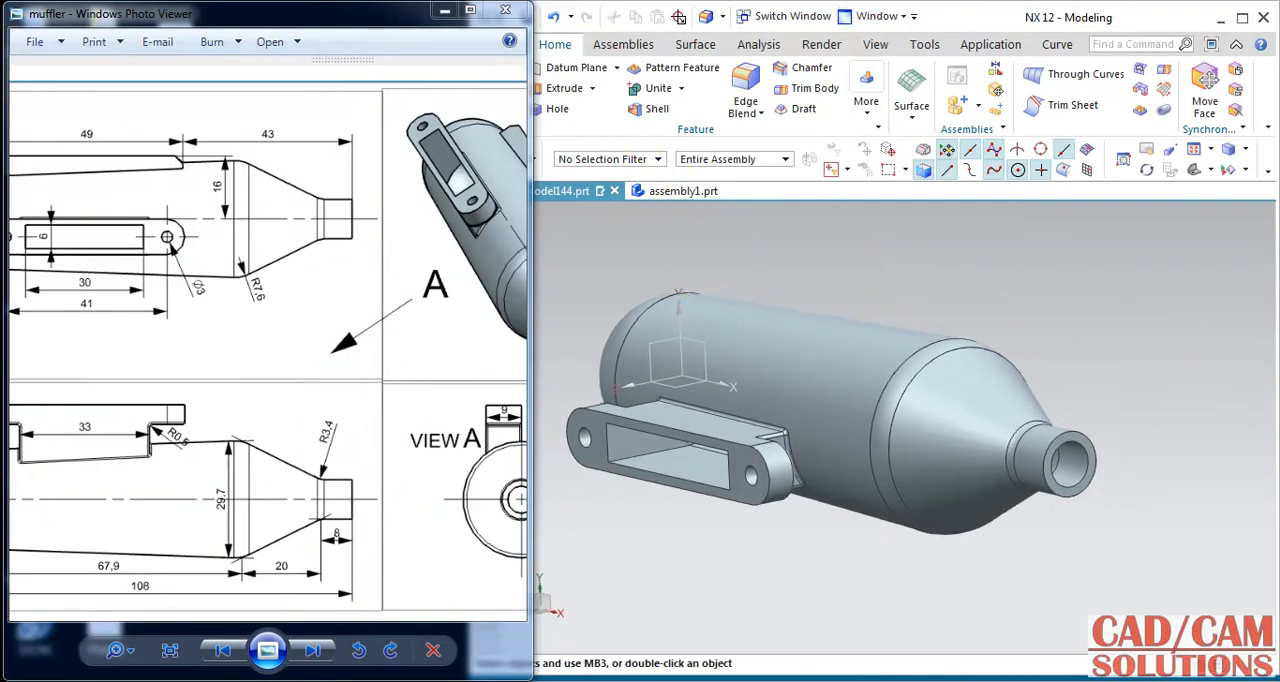
left_click_drag(401, 373, 288, 377)
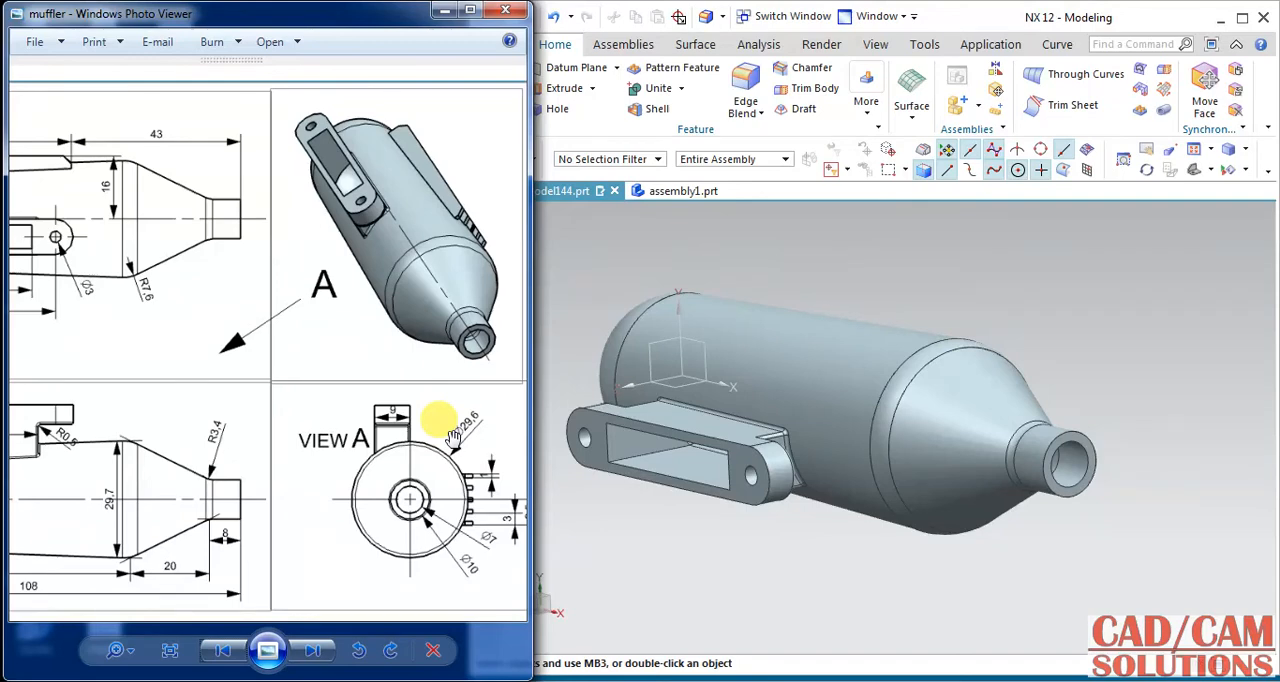
left_click(985, 16)
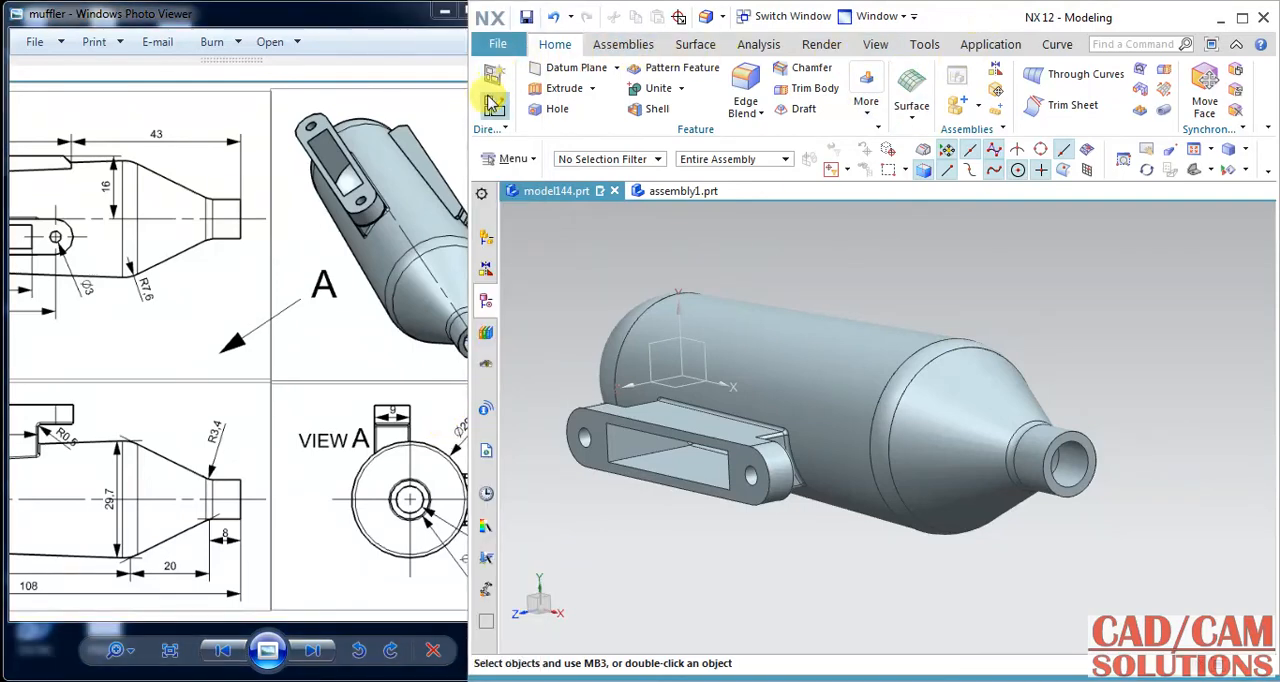
Create a datum plane 43 mm from the outlet pipe's end face, offset back toward the muffler body.
left_click(568, 67)
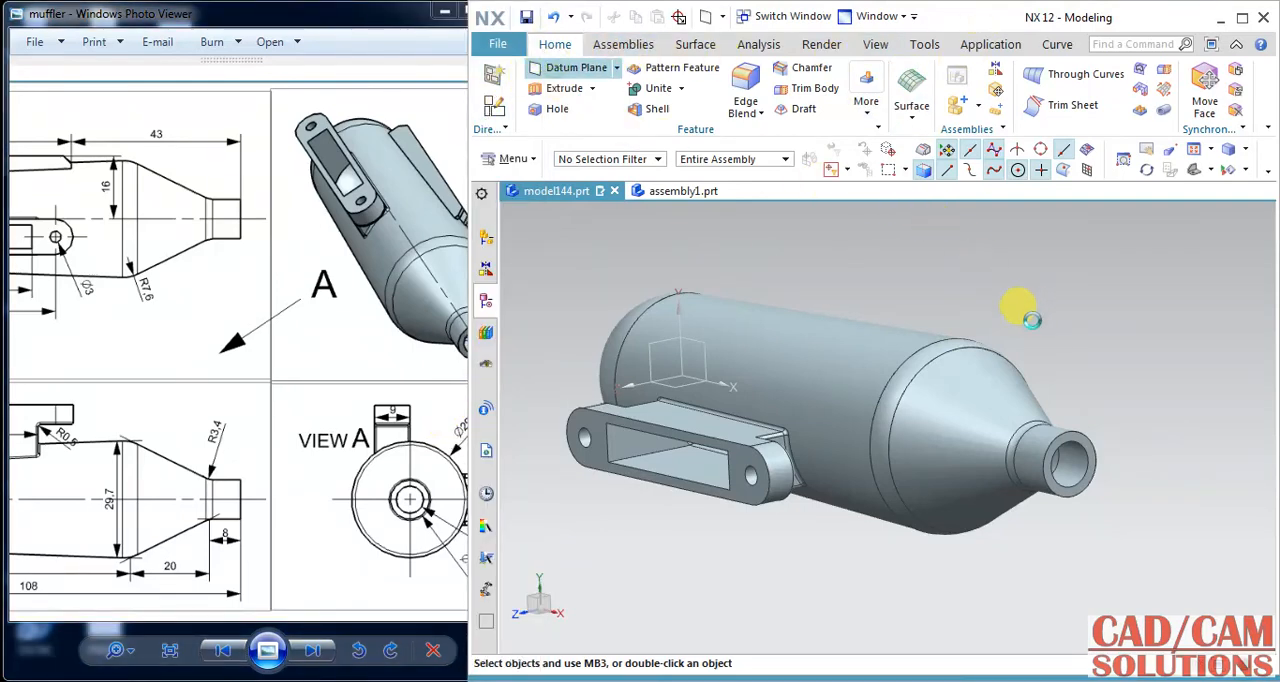
left_click(1085, 440)
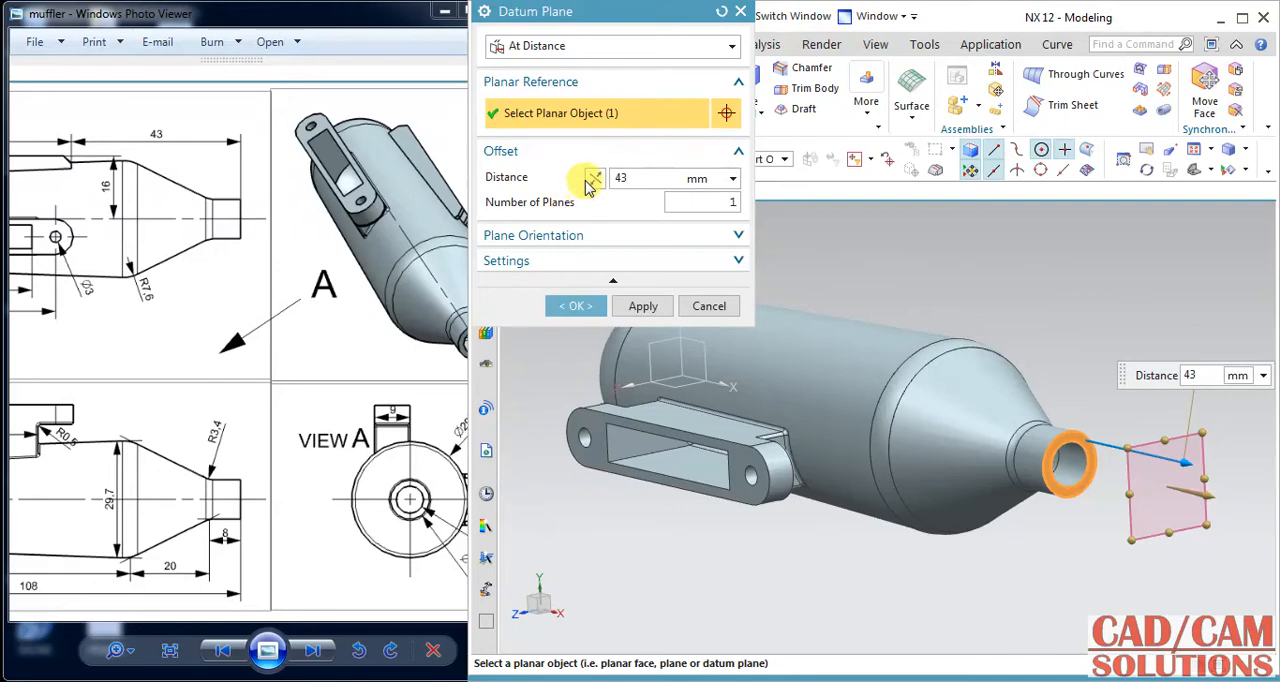
left_click(592, 179)
left_click(573, 304)
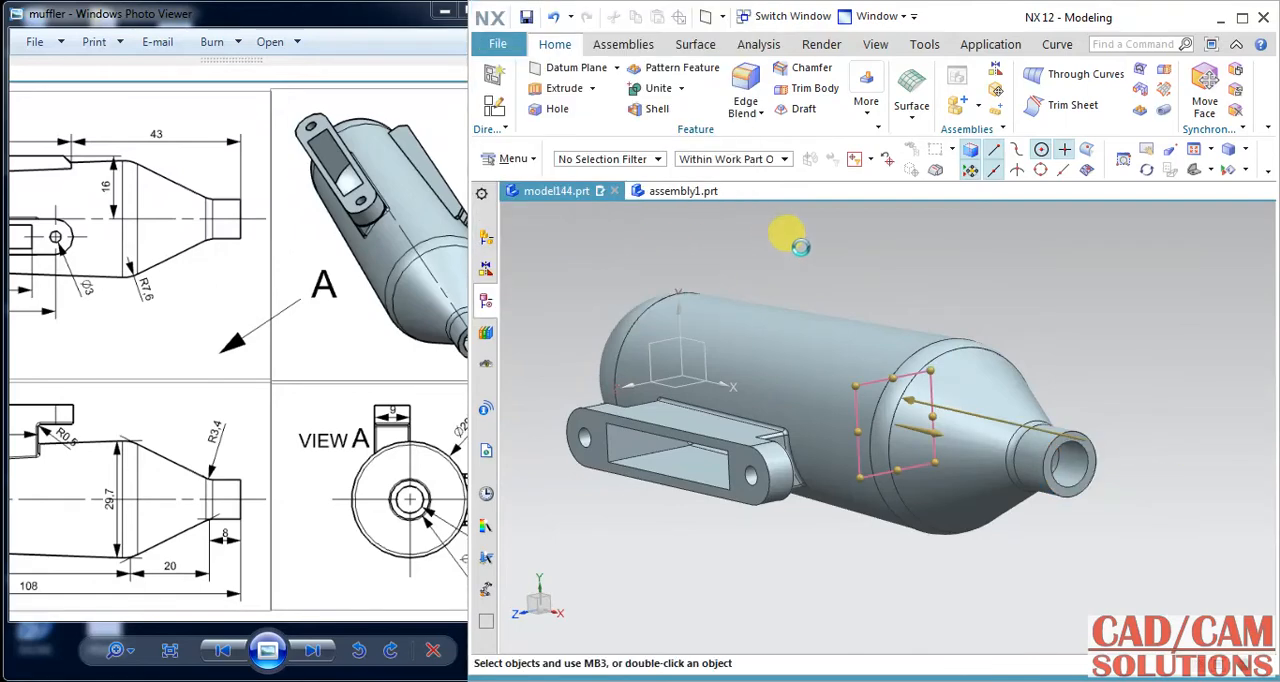
Stretch the 43 mm datum plane upward beyond the body to a height of about 28 mm.
middle_click_drag(820, 286, 888, 382)
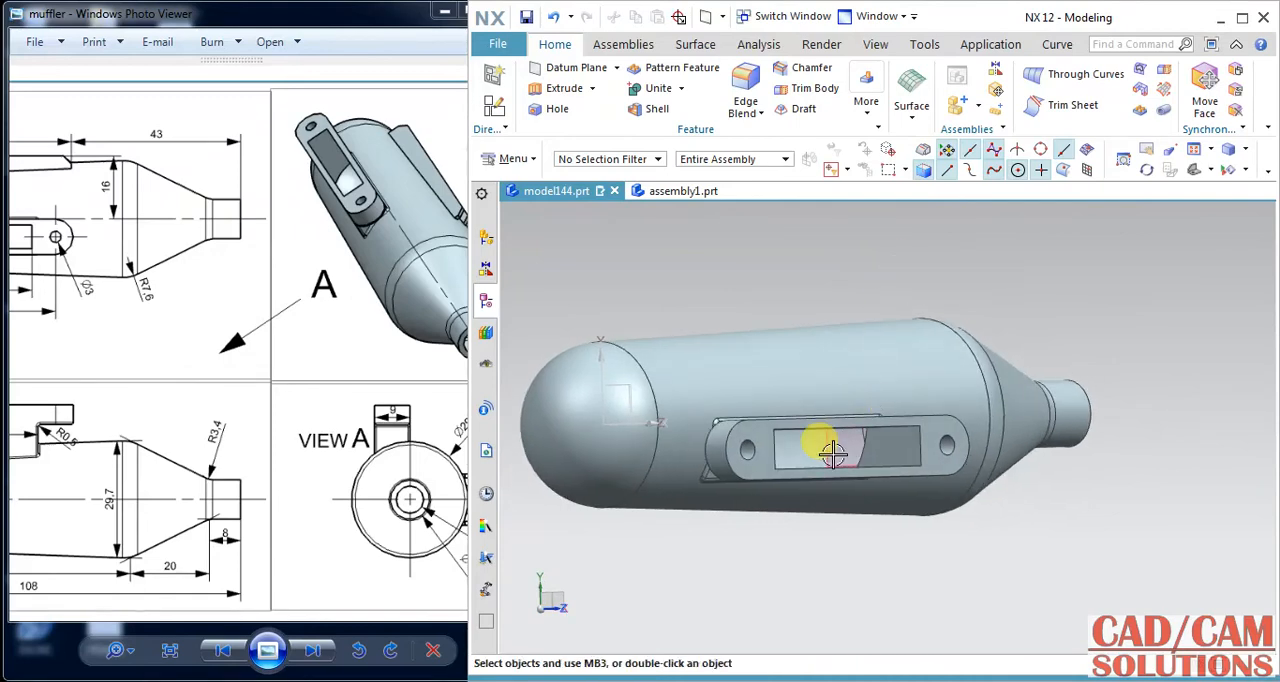
double_click(899, 340)
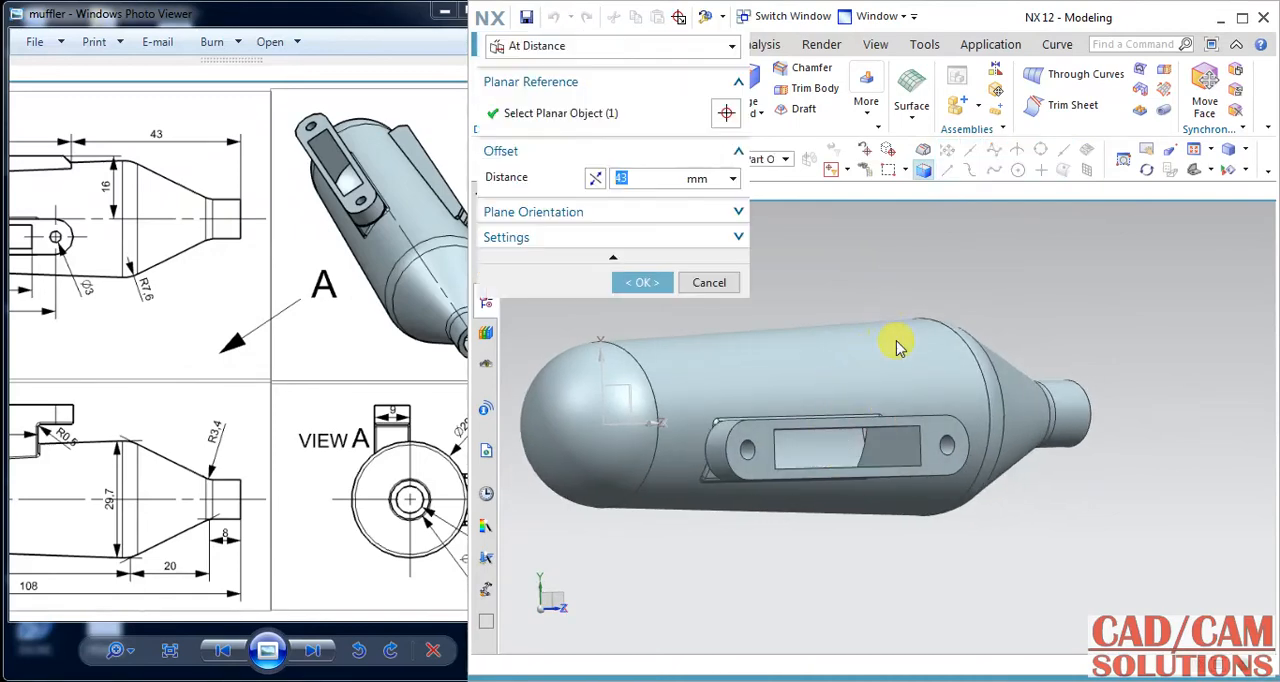
left_click_drag(859, 371, 843, 286)
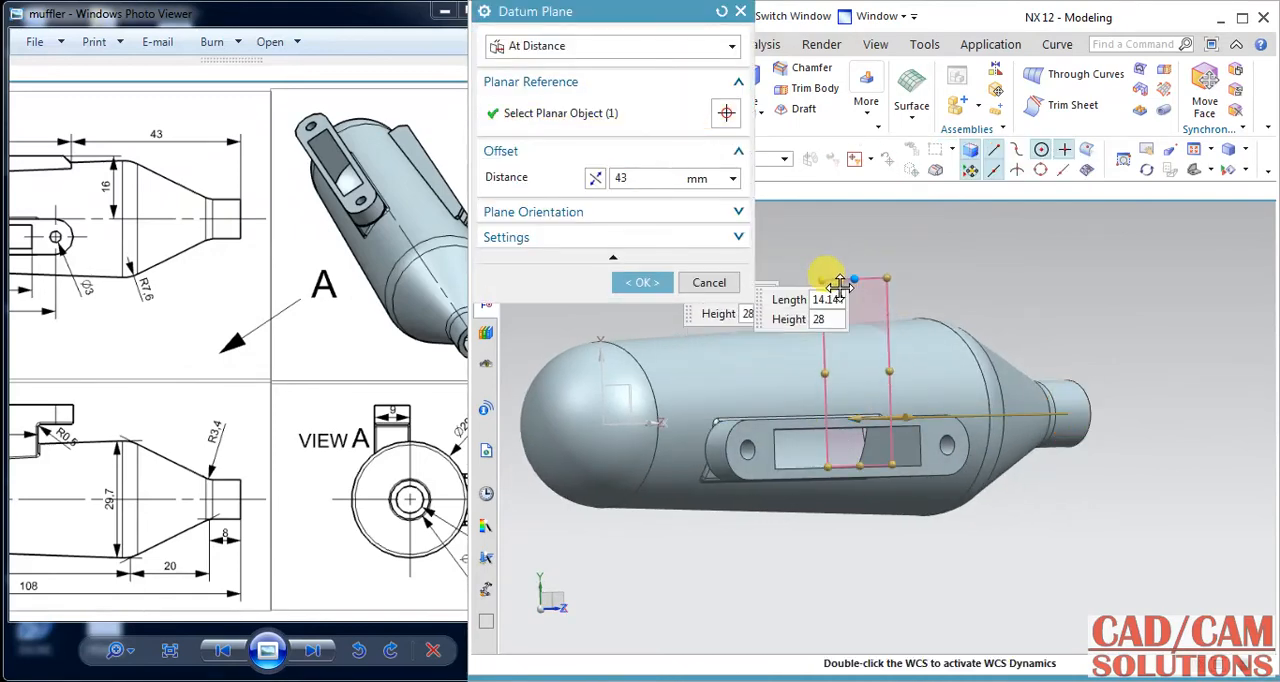
left_click(616, 281)
middle_click_drag(1000, 257, 871, 268)
left_click(860, 275)
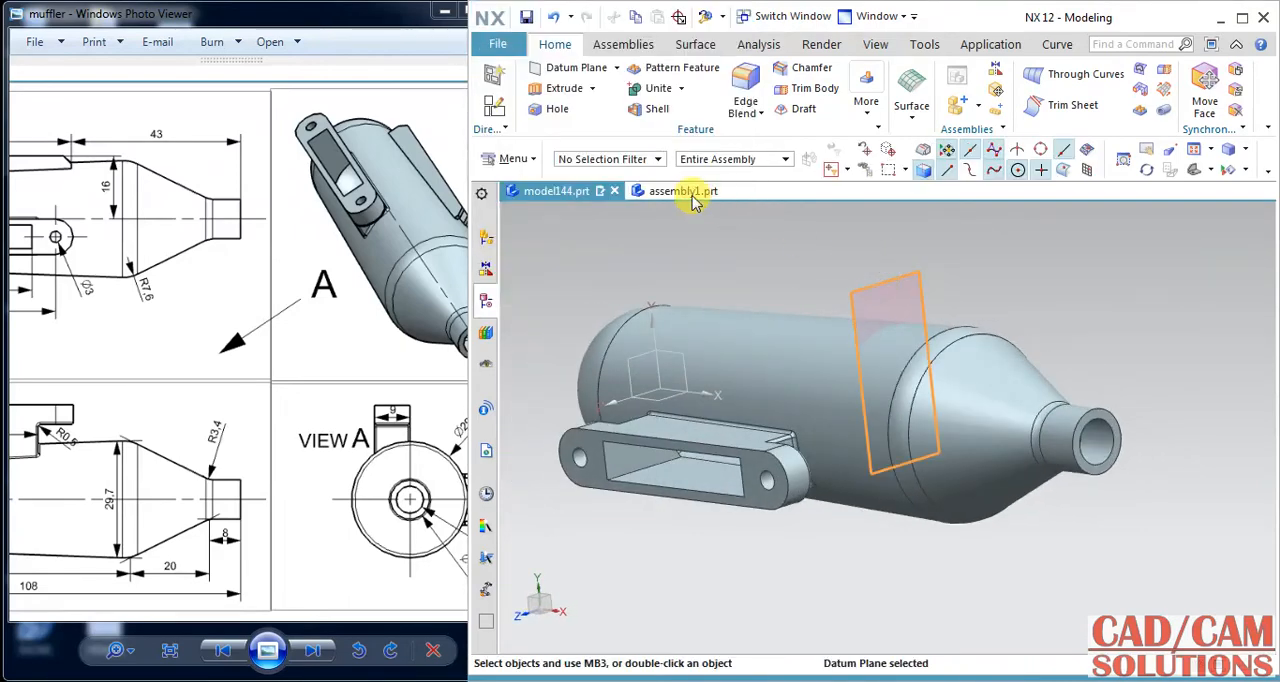
left_click(505, 110)
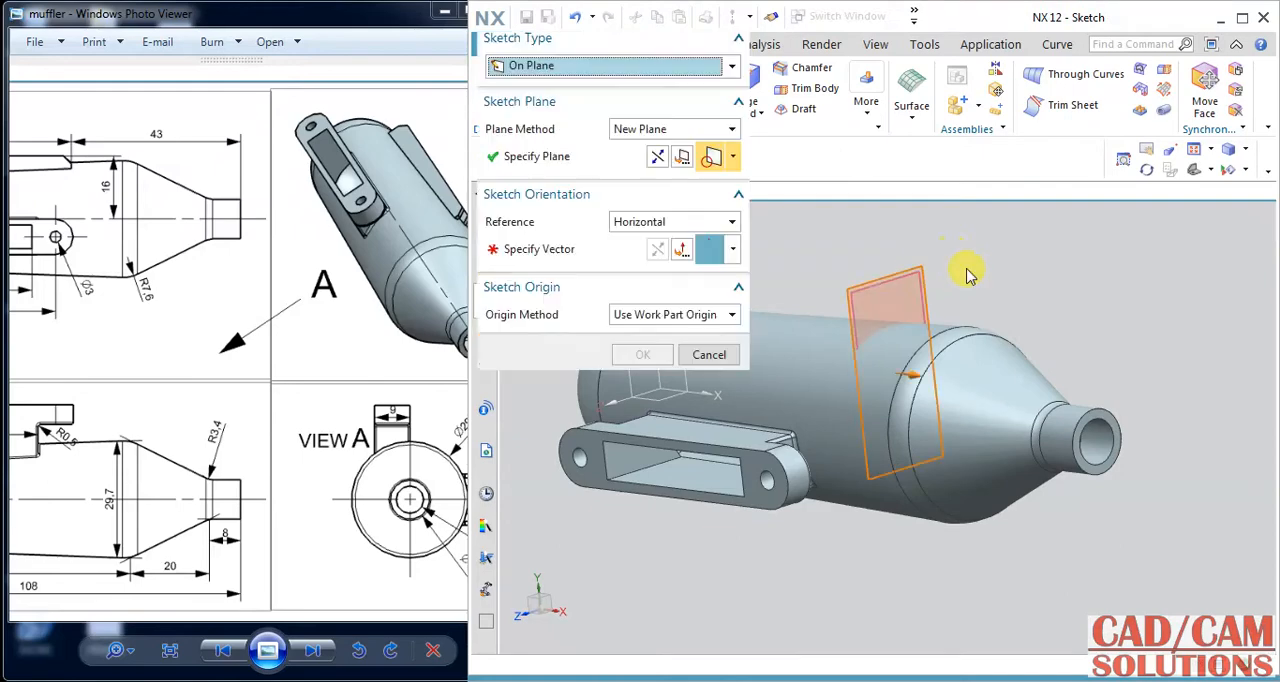
left_click(568, 249)
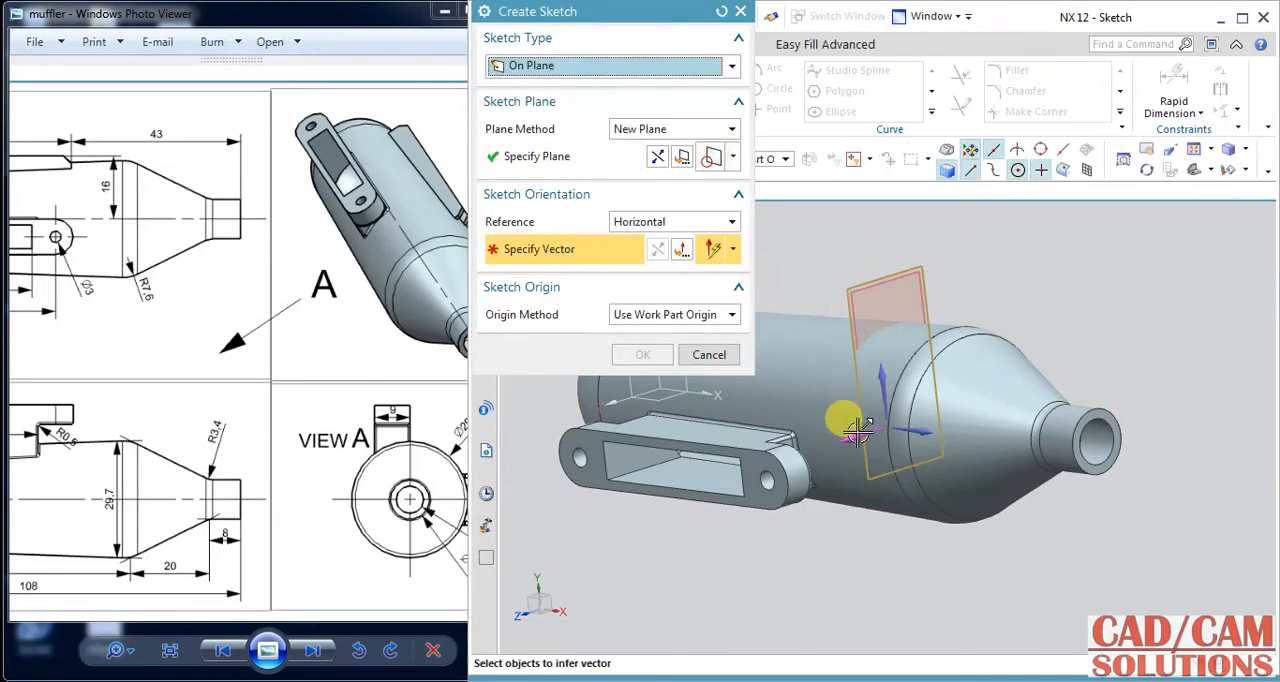
left_click(862, 411)
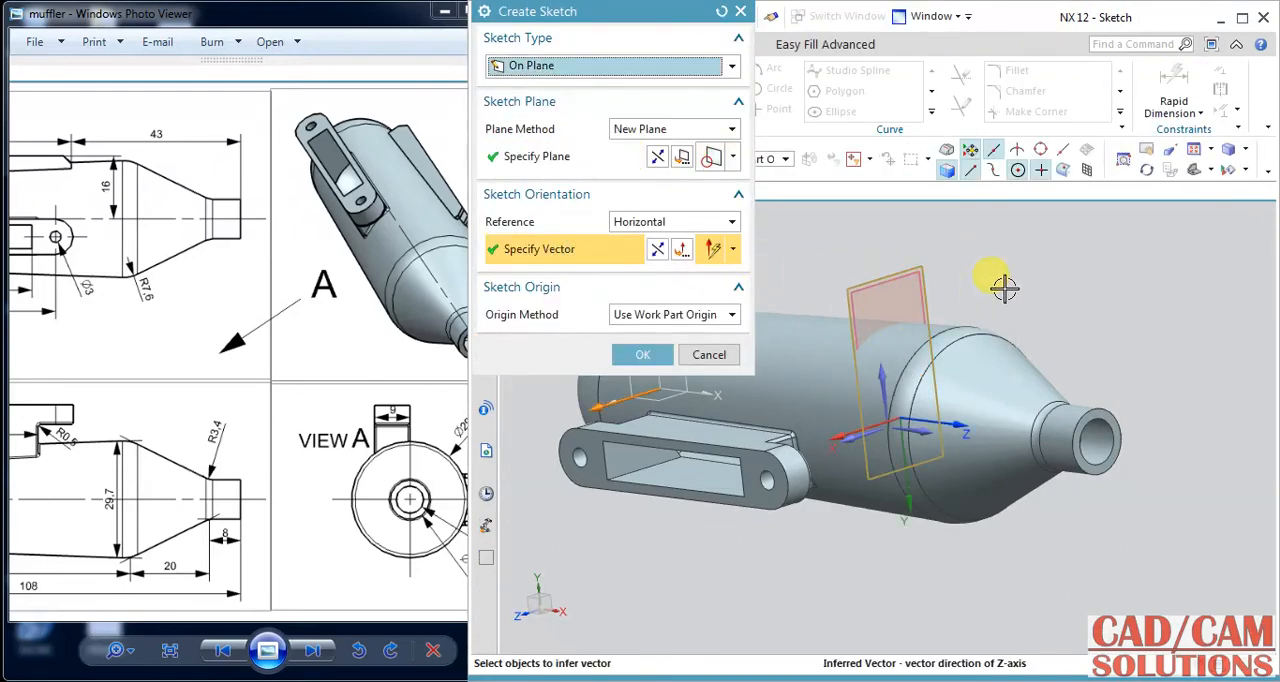
left_click(657, 160)
left_click(657, 249)
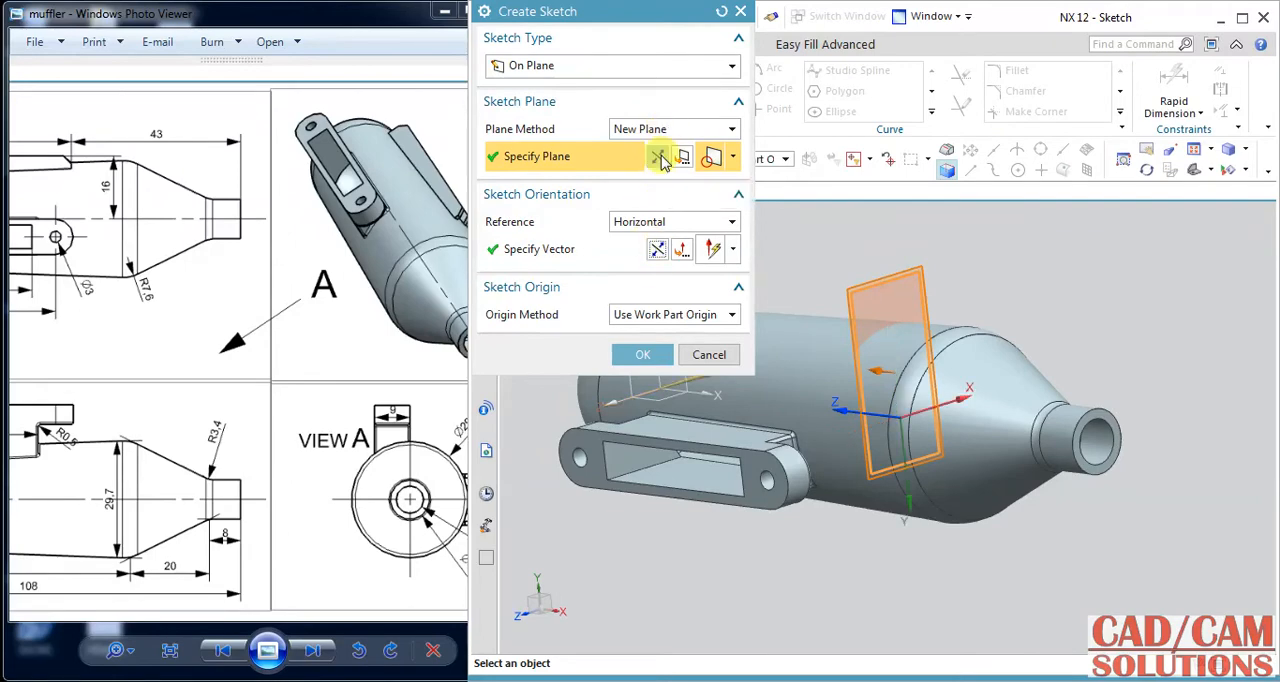
left_click(659, 160)
left_click(640, 355)
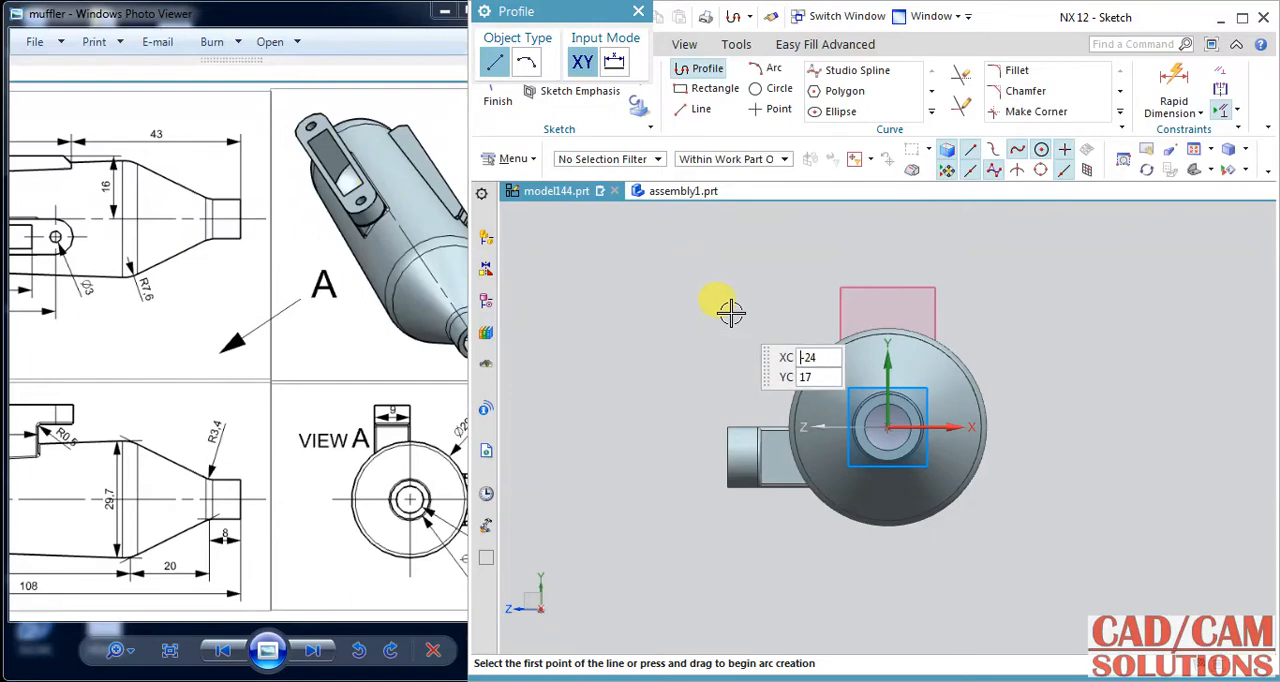
middle_click_drag(731, 314, 795, 312)
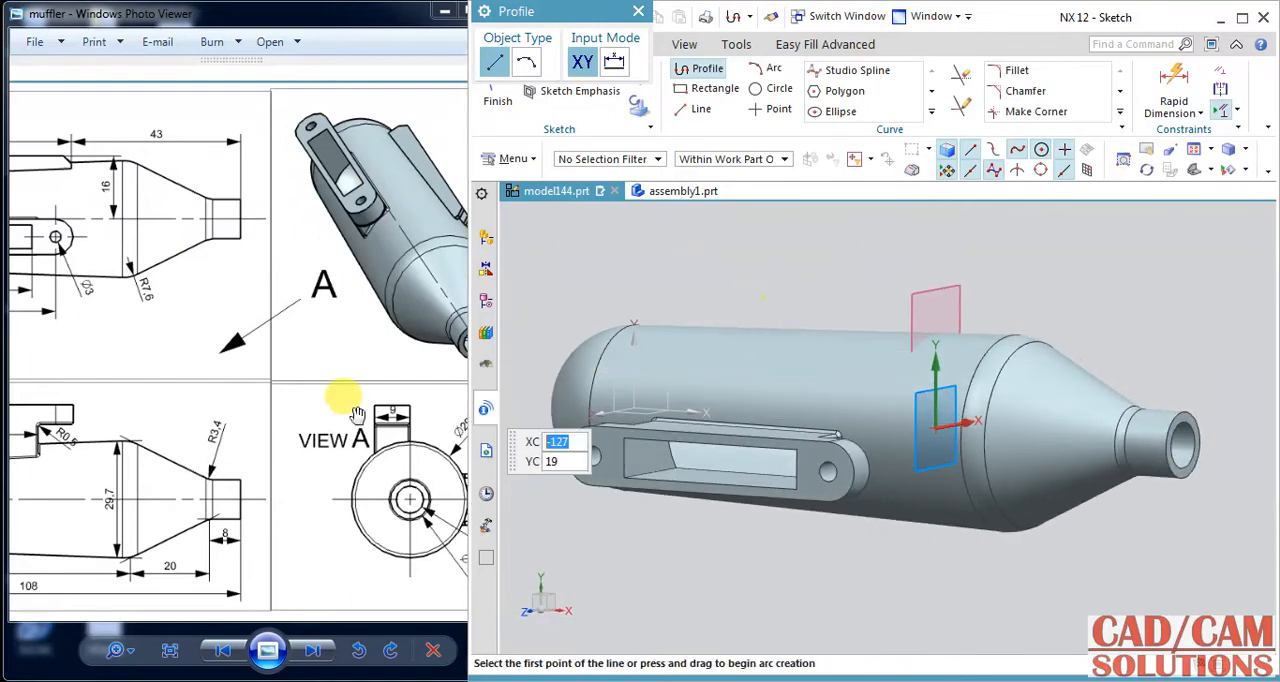
mouse_move(344, 393)
left_mouse_down()
mouse_move(334, 416)
mouse_move(268, 416)
mouse_move(575, 413)
left_mouse_up()
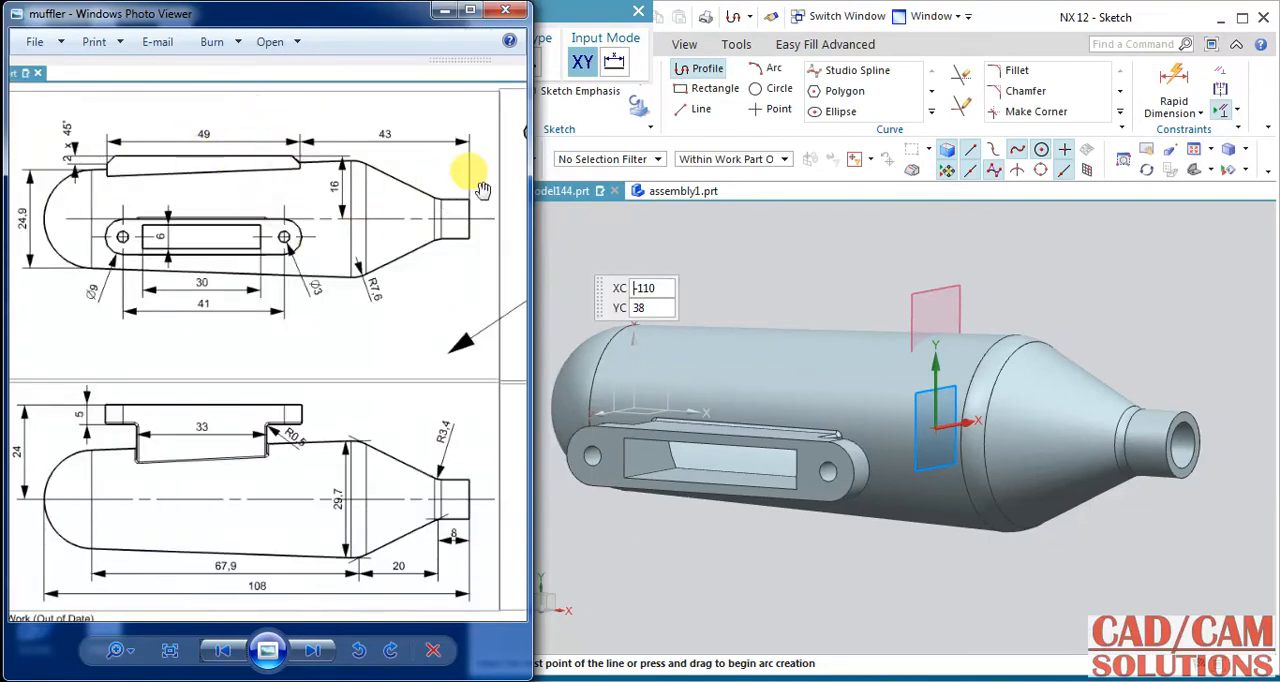
left_click(997, 20)
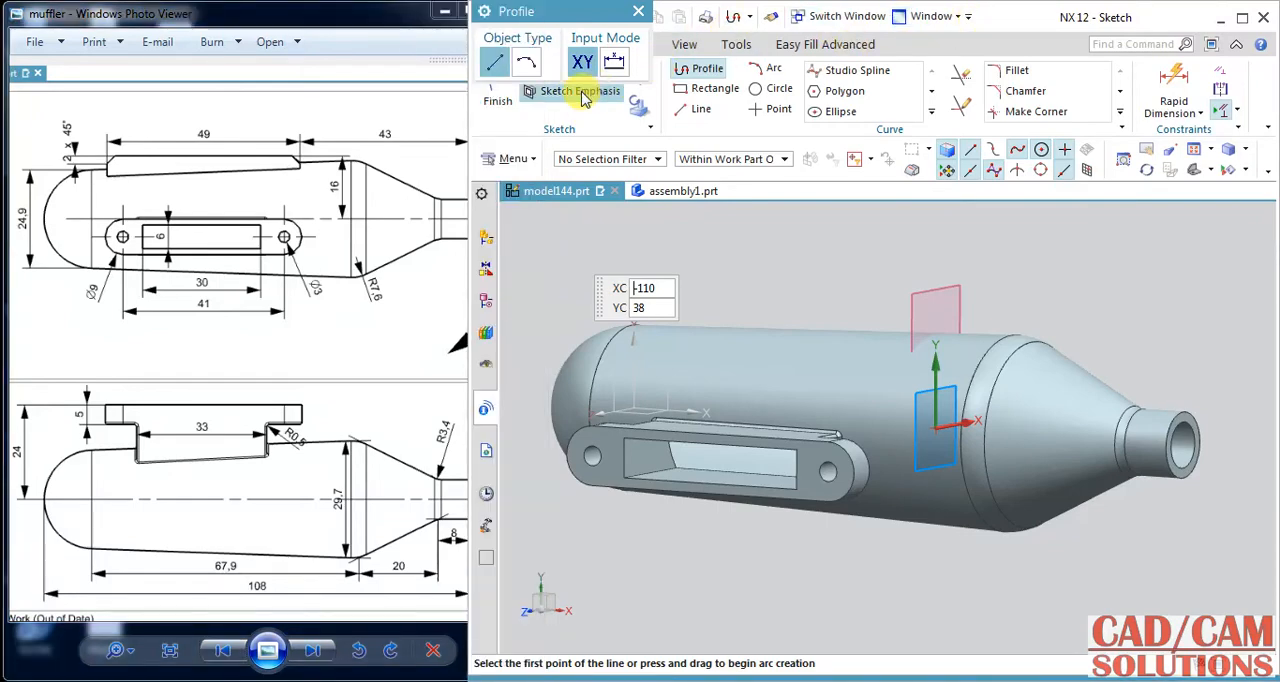
left_click(498, 95)
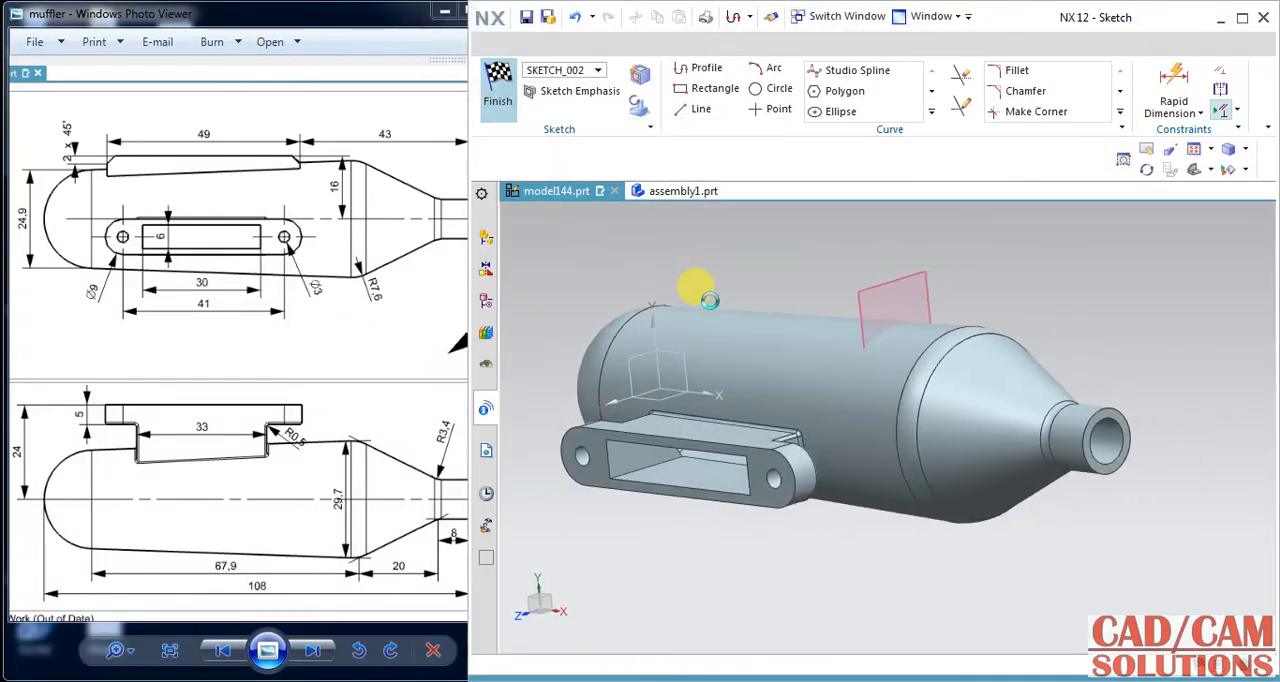
Switch to assembly1.prt, examine the assembled muffler from several sides, and return to model144.prt.
left_click(672, 197)
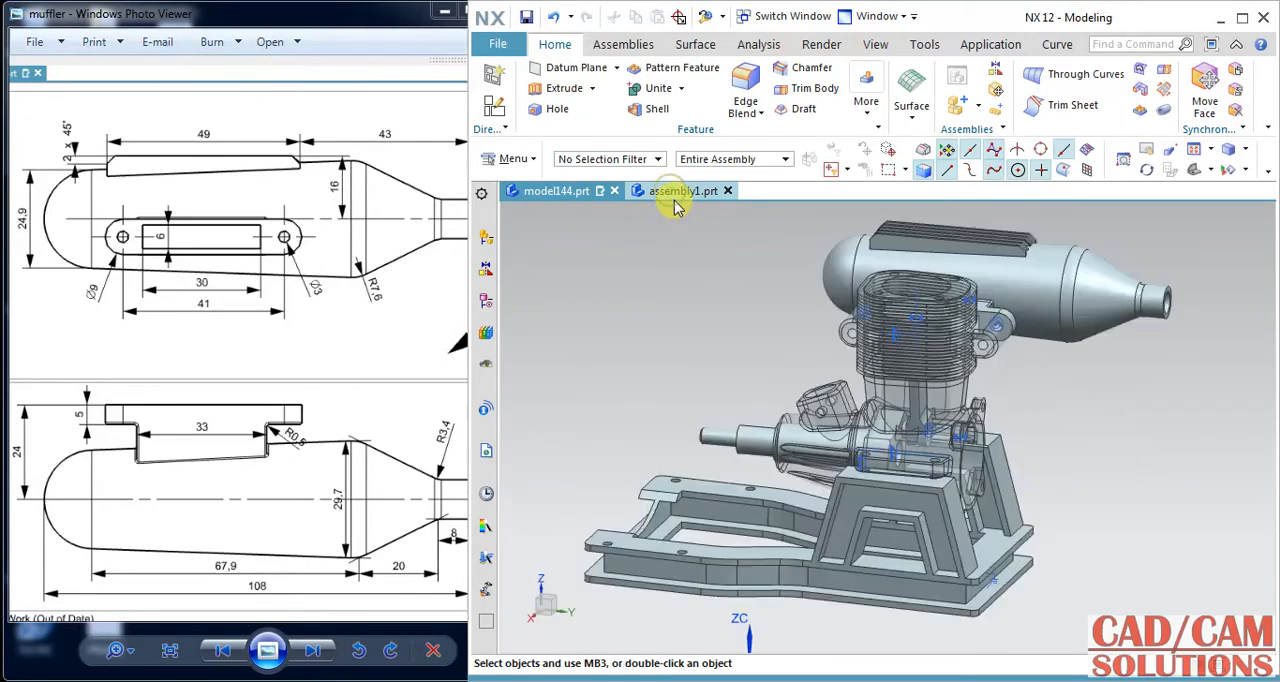
middle_click_drag(694, 308, 677, 403)
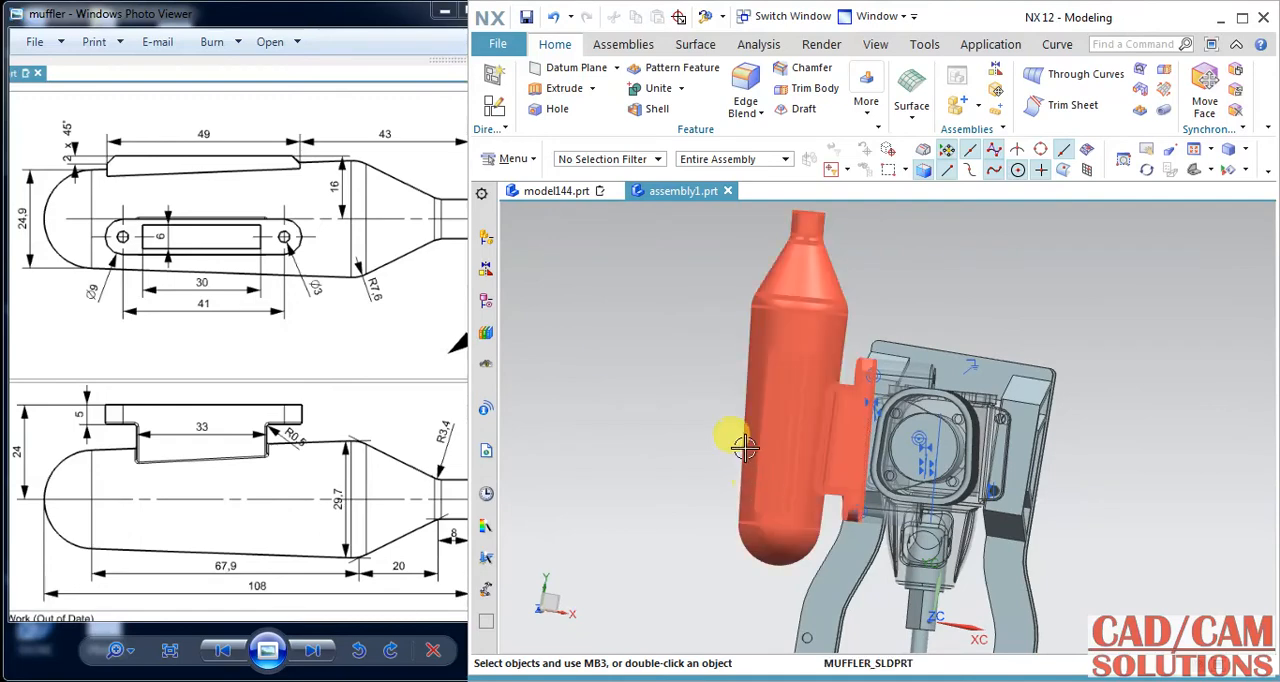
middle_click_drag(986, 316, 971, 285)
left_click(535, 195)
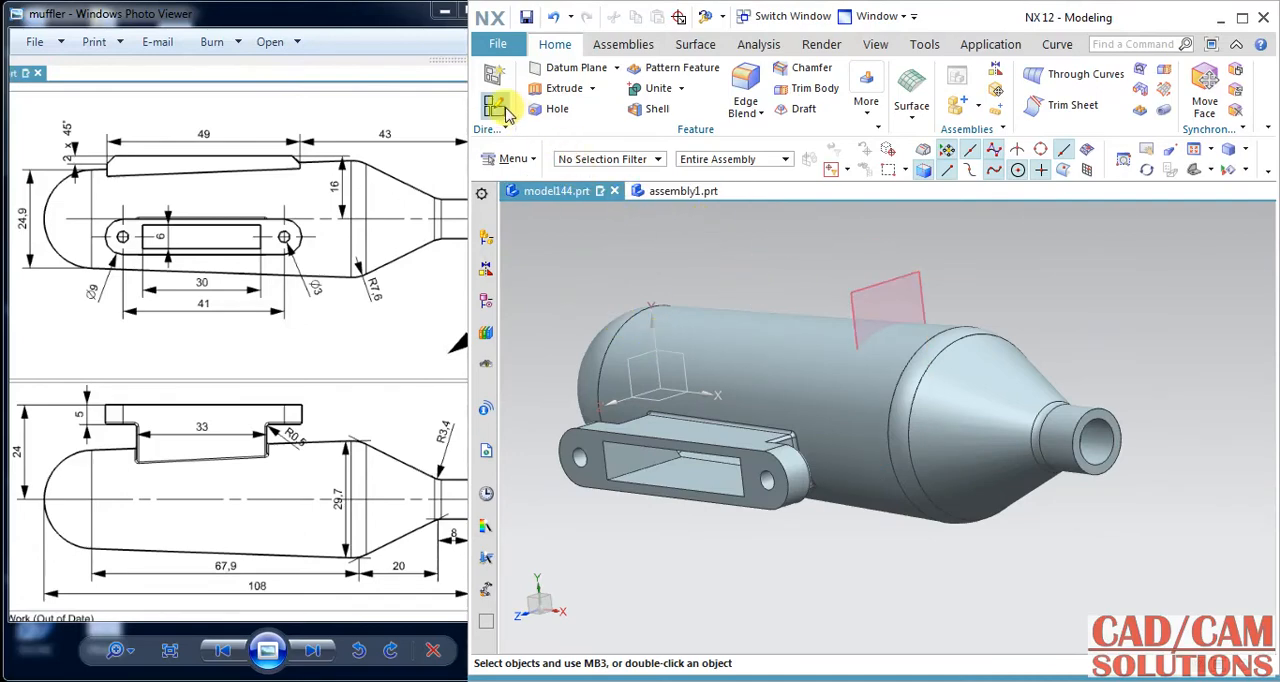
Create a datum plane offset 24 mm above the horizontal plane of the datum coordinate system.
left_click(570, 67)
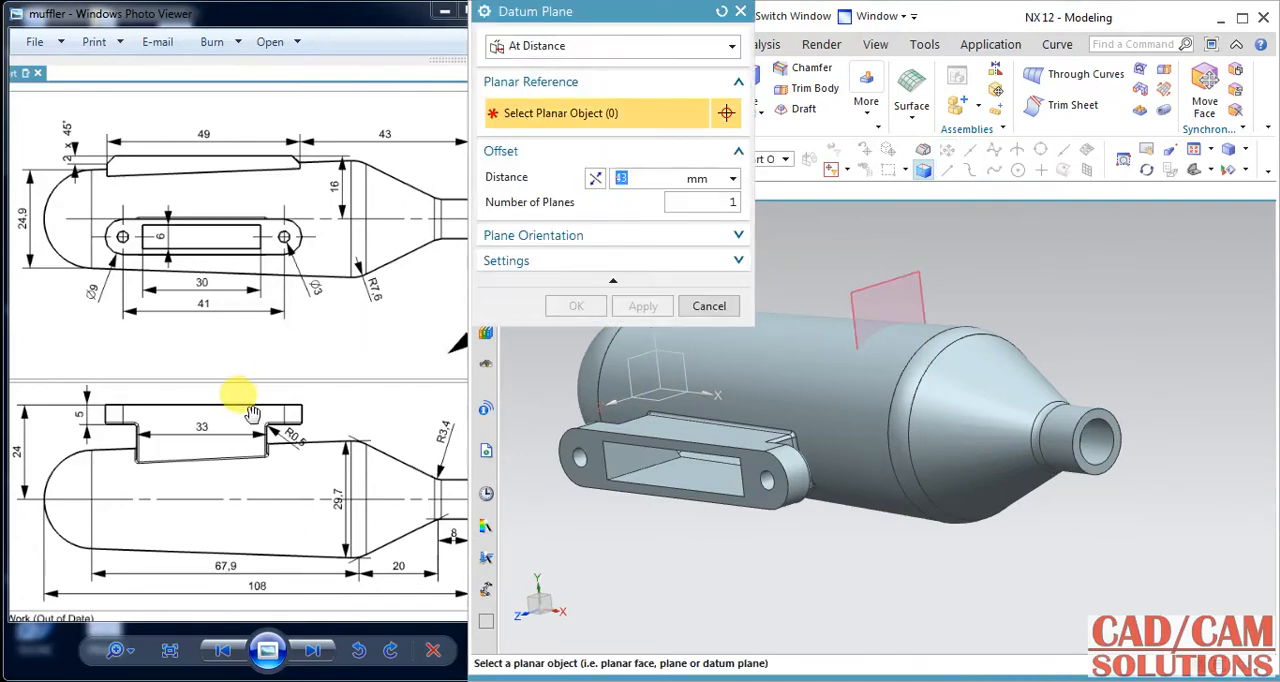
left_click(662, 395)
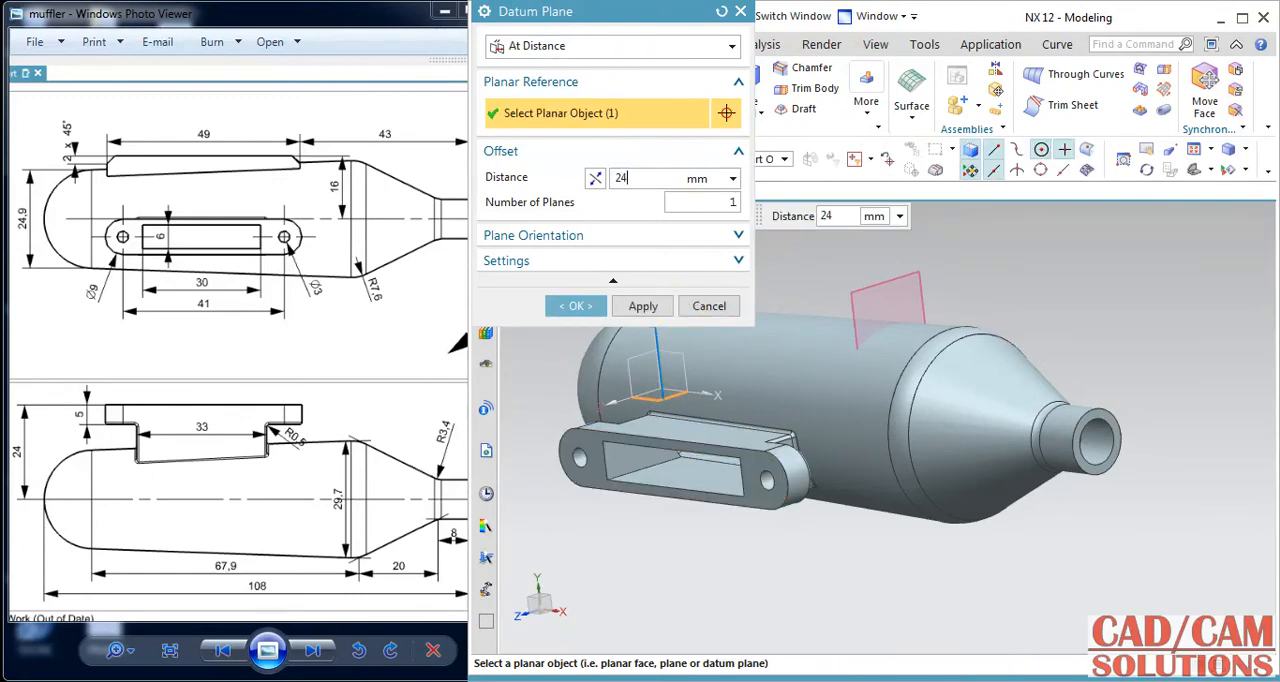
left_click(575, 307)
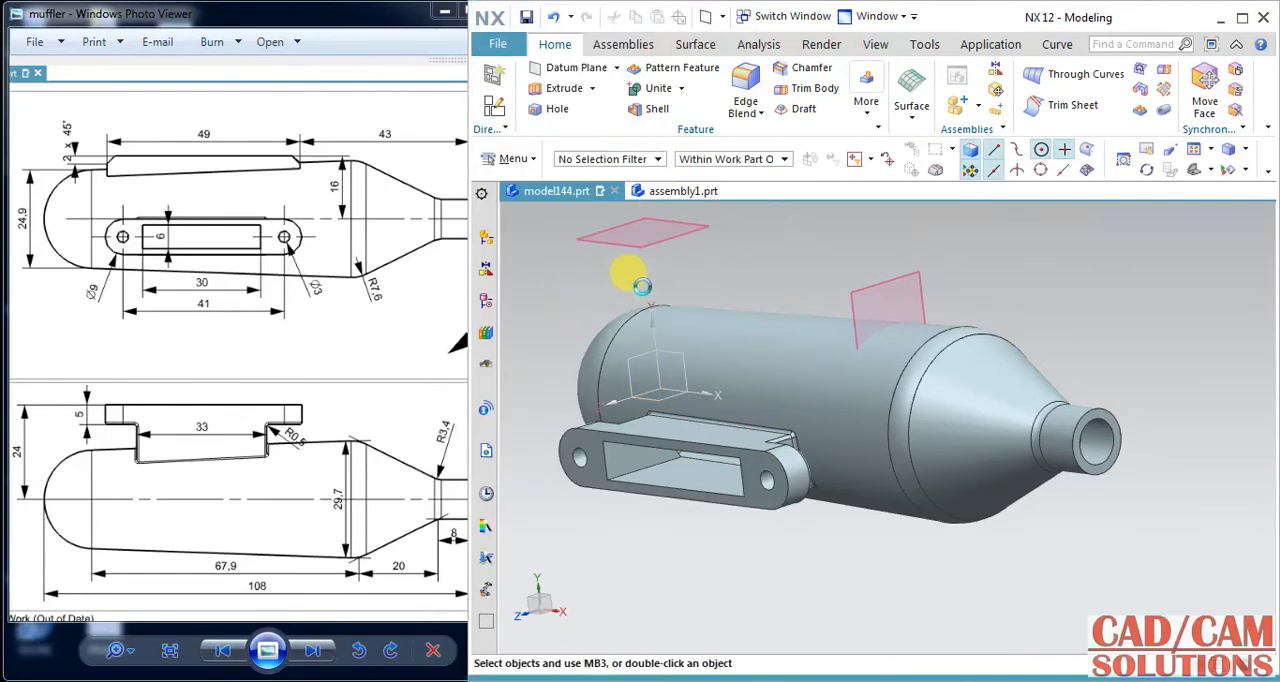
left_click(845, 291)
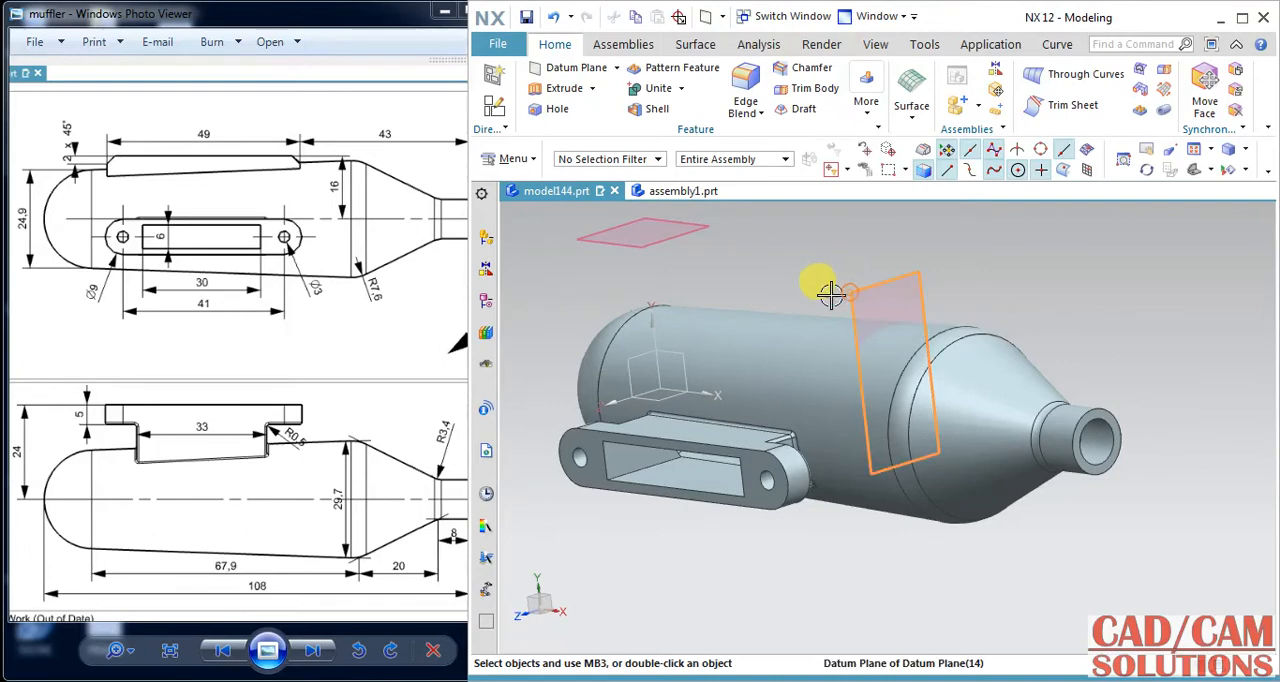
left_click(800, 302)
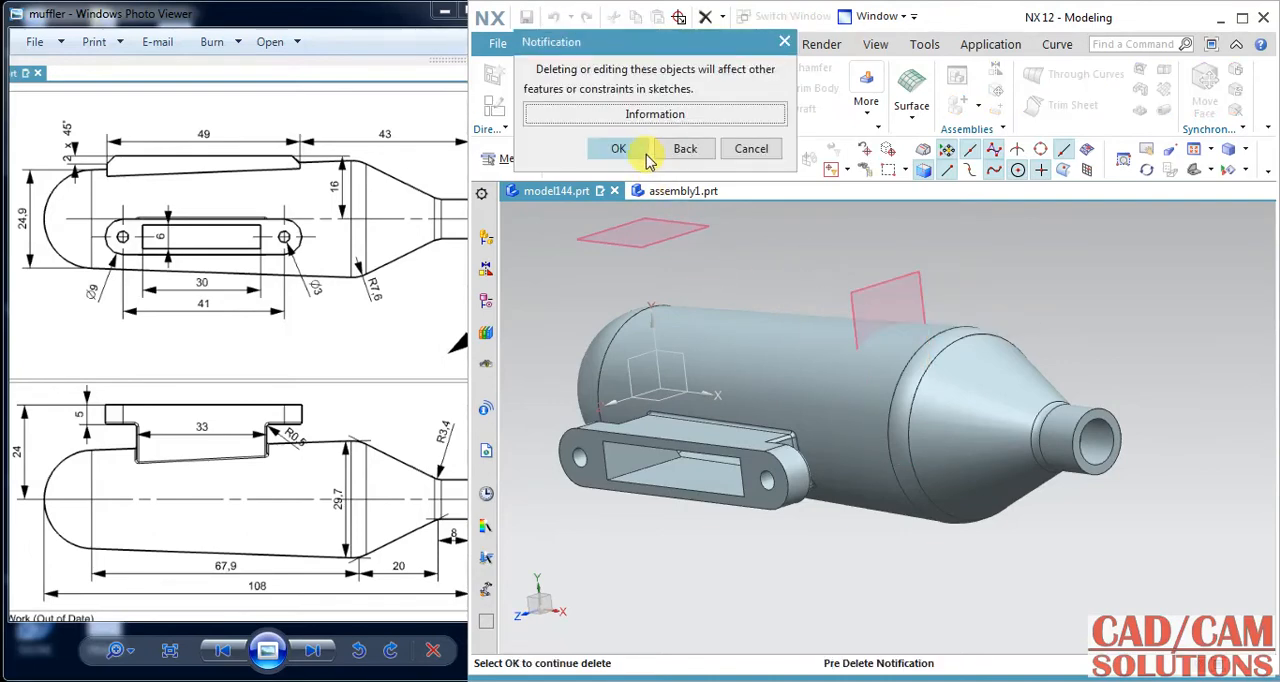
left_click(751, 150)
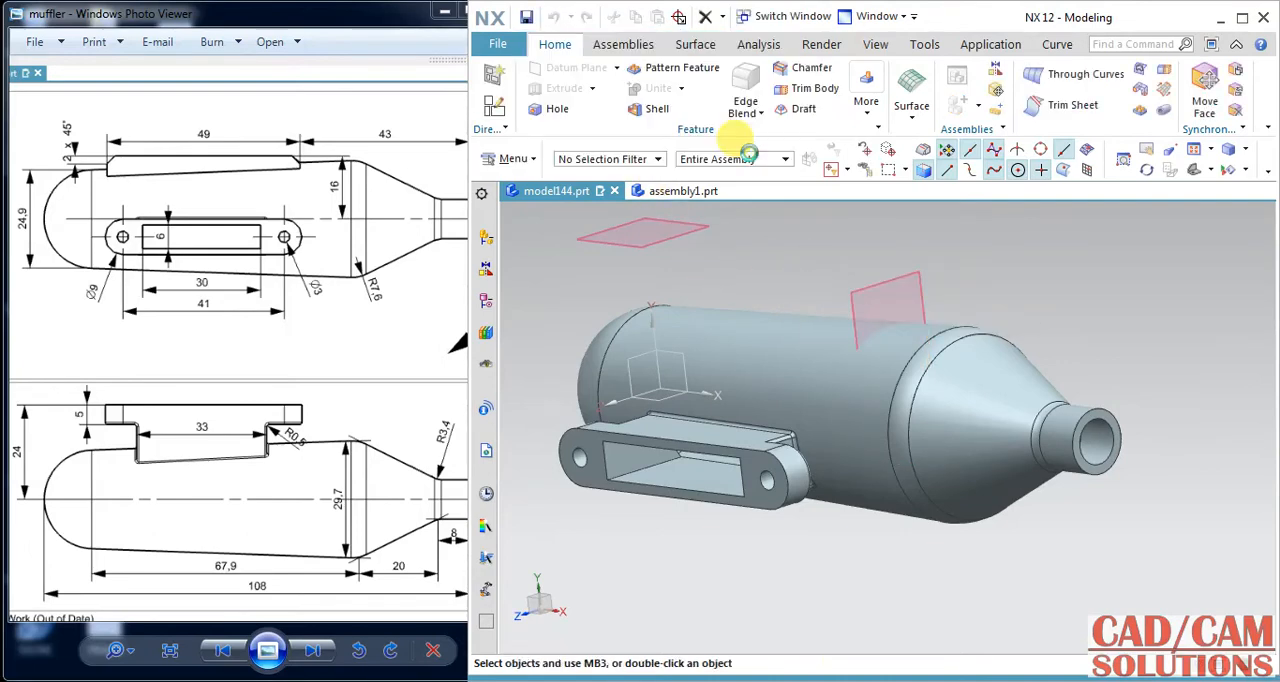
Start a sketch on the 24 mm offset datum plane with the X-axis as its horizontal reference.
left_click(655, 236)
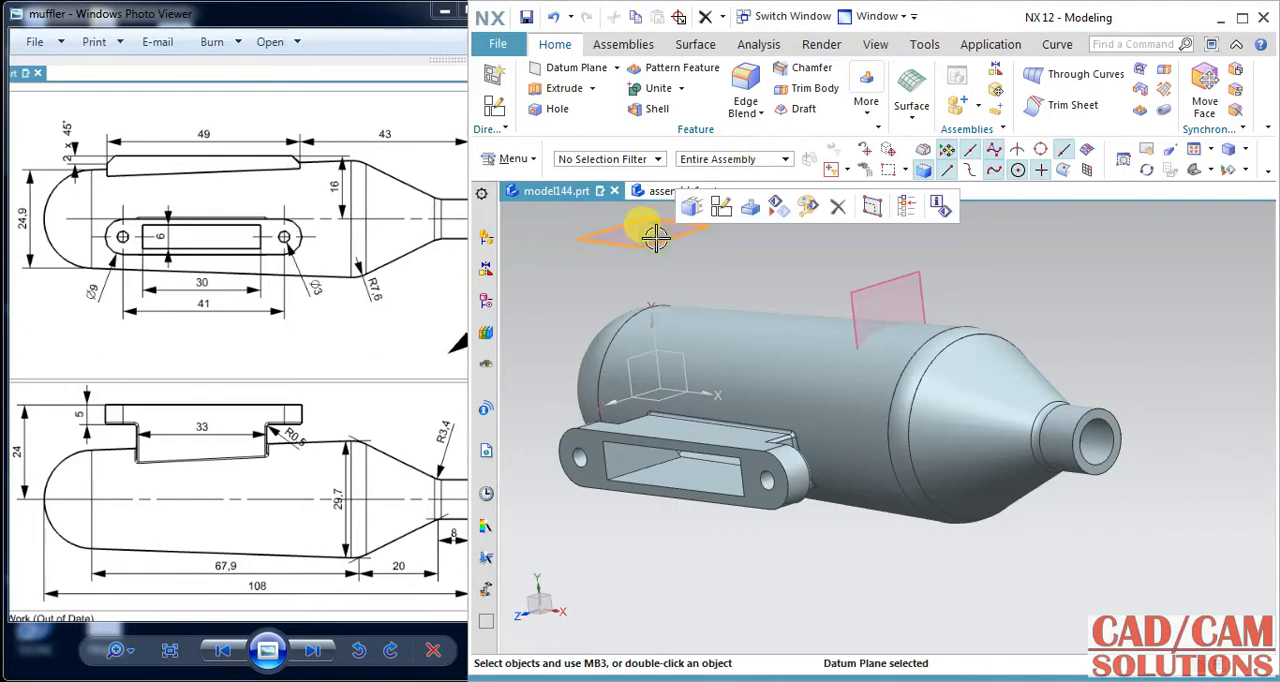
left_click(720, 207)
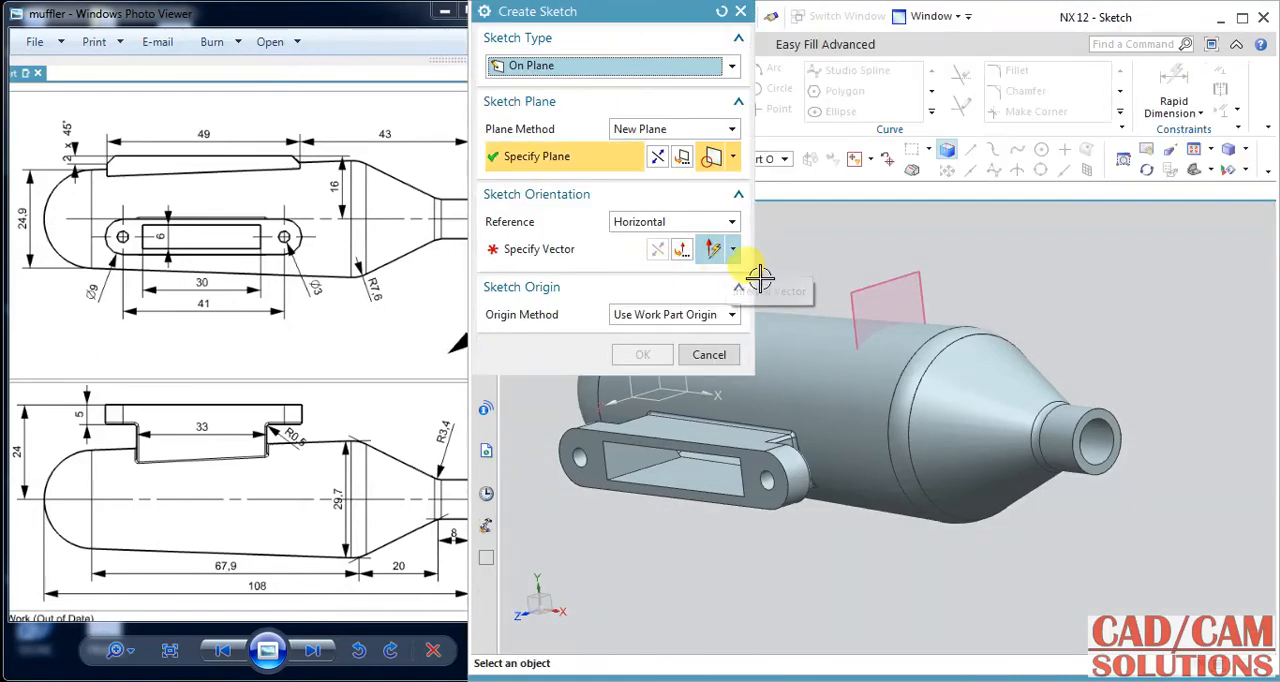
mouse_move(855, 327)
middle_mouse_down()
mouse_move(851, 349)
mouse_move(909, 294)
mouse_move(908, 378)
mouse_move(1009, 471)
mouse_move(1051, 459)
middle_mouse_up()
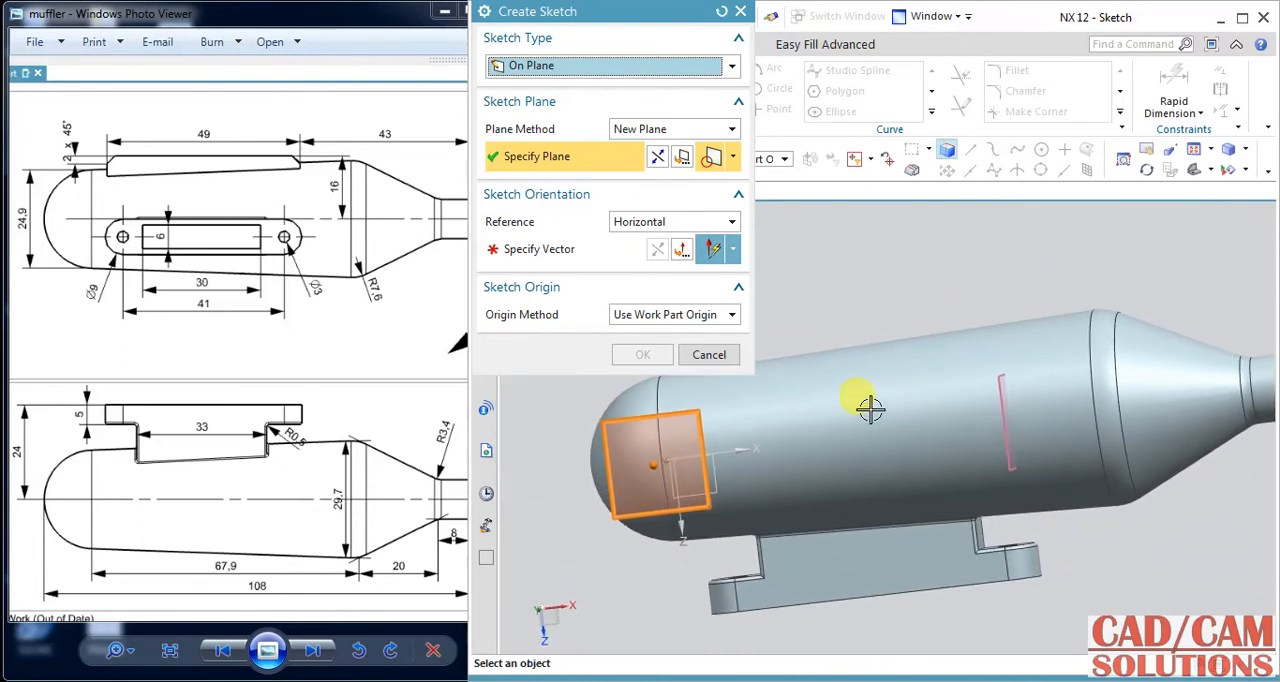
left_click(565, 249)
left_click(950, 420)
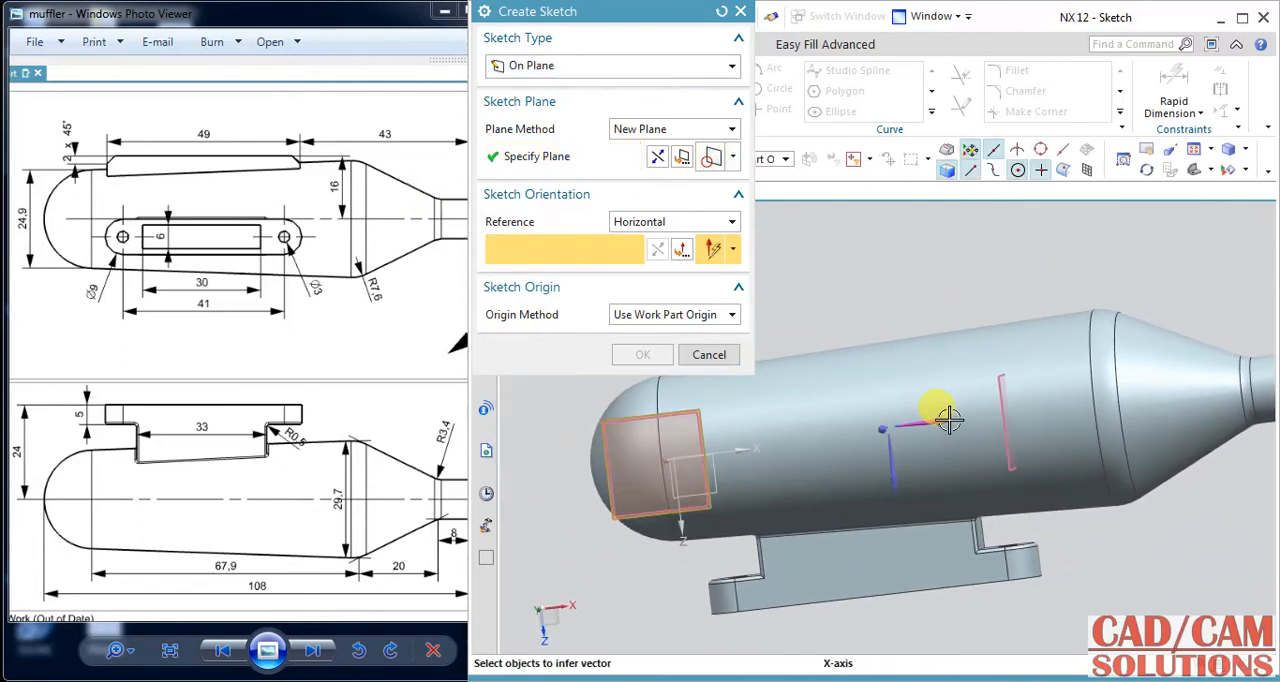
left_click(615, 357)
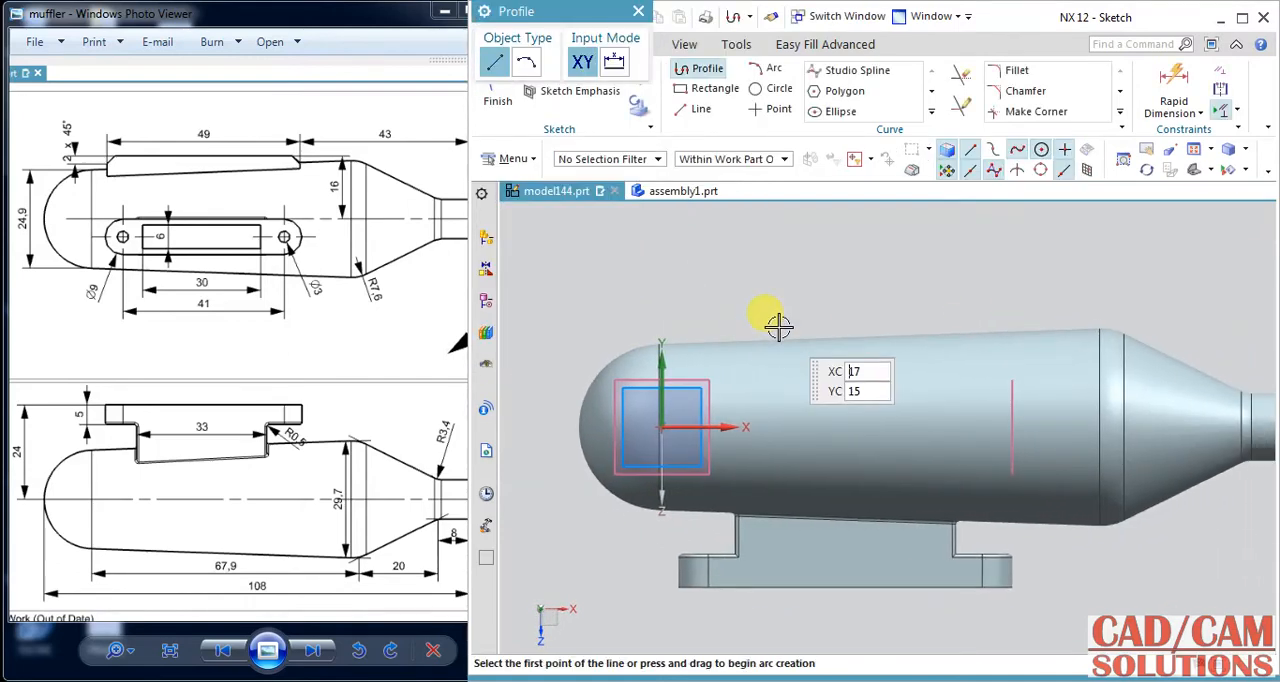
Sketch a narrow rectangle about 23 by 2 mm along the body, starting about 25 mm from the origin in X.
left_click(722, 96)
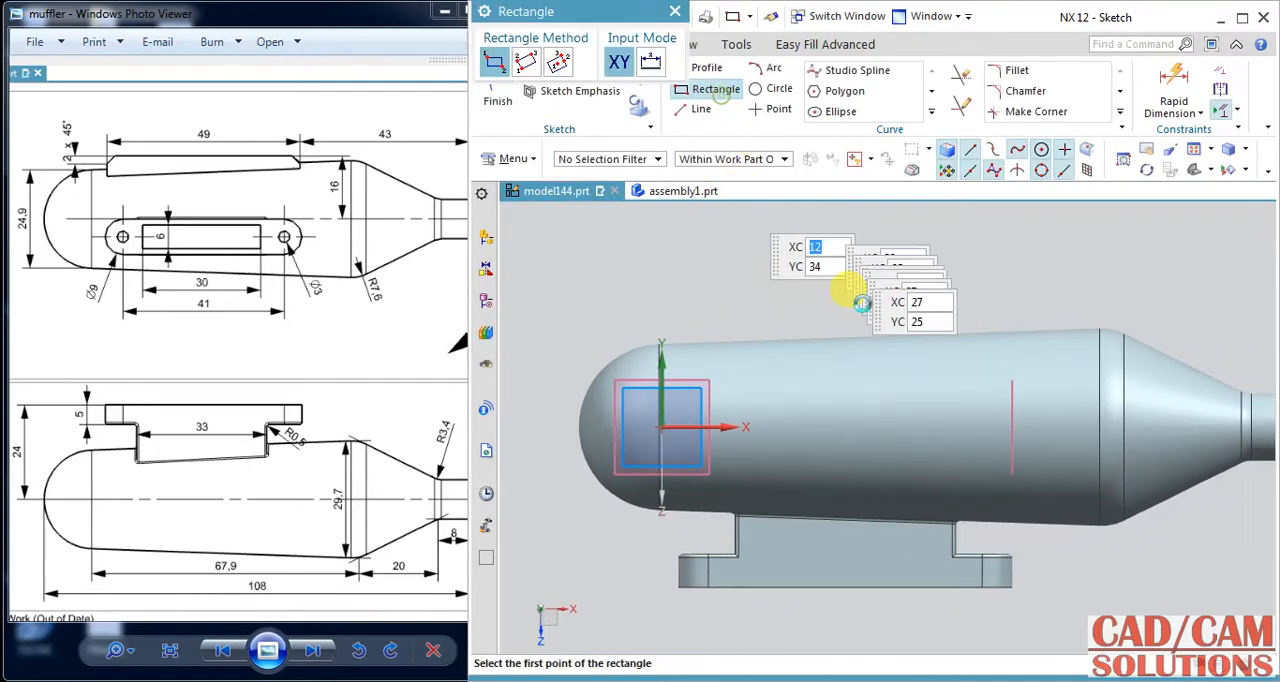
left_click(830, 418)
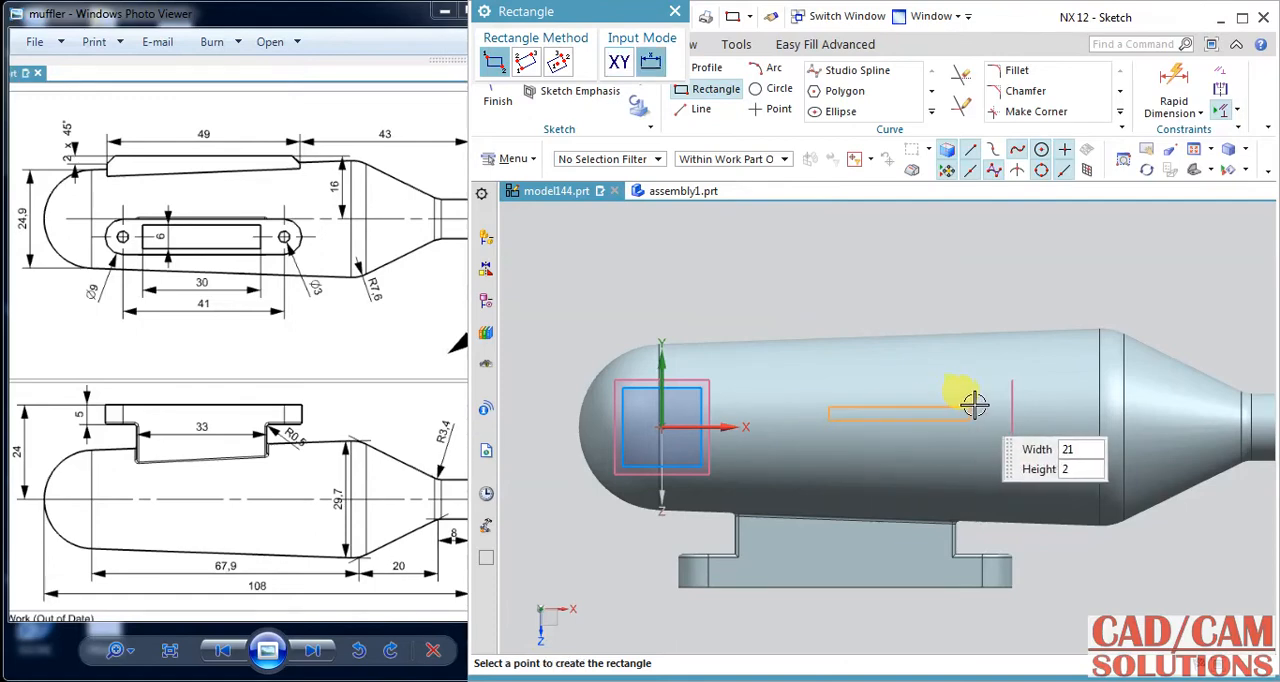
key("Return")
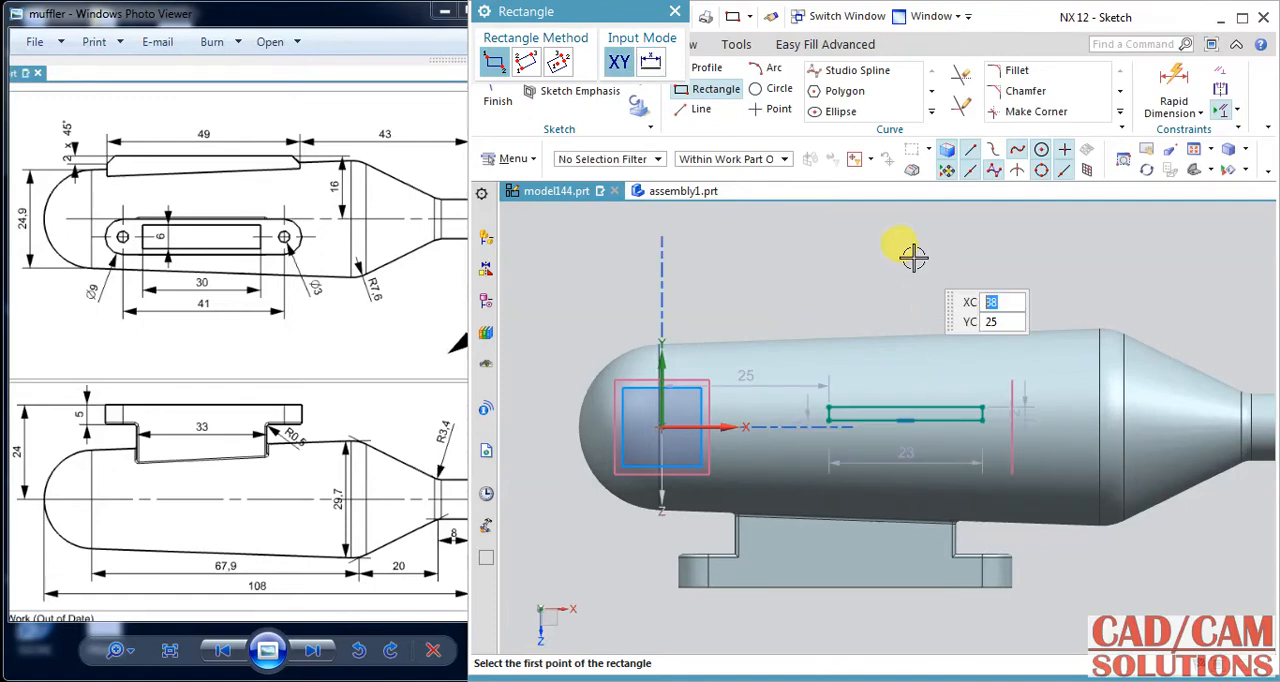
key("Escape")
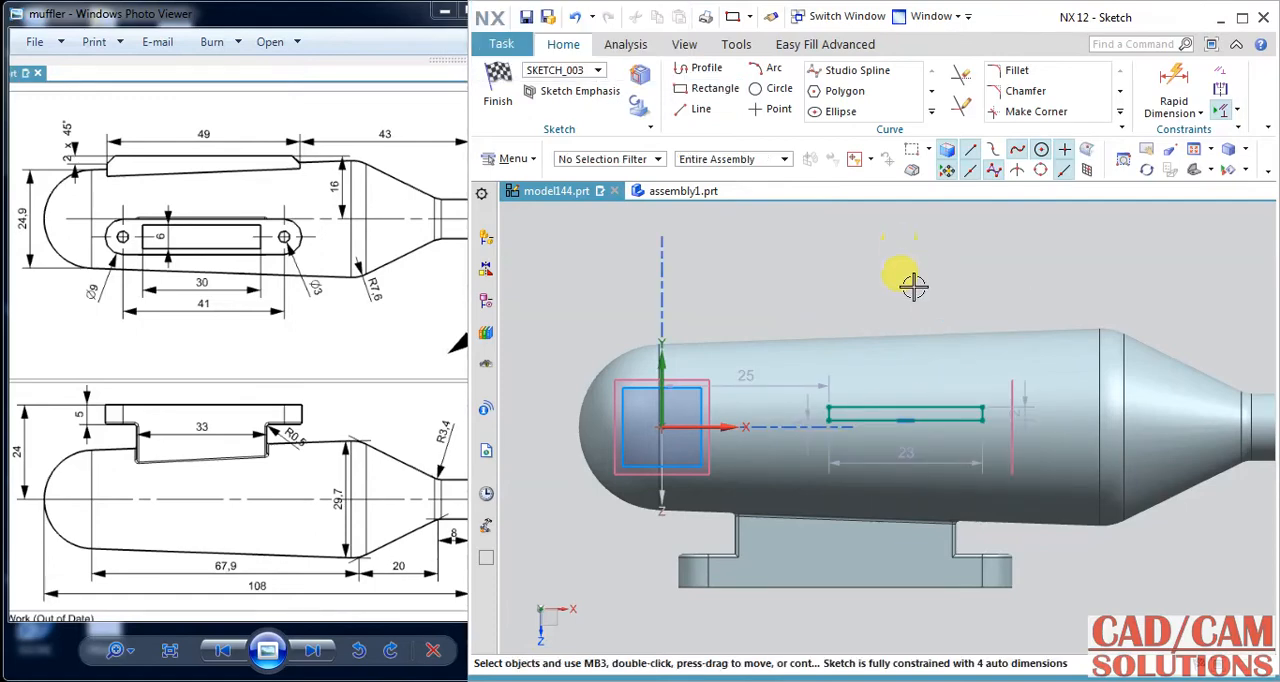
Constrain the narrow rectangle's far upper corner onto the vertical datum plane that crosses the body.
left_click(983, 408)
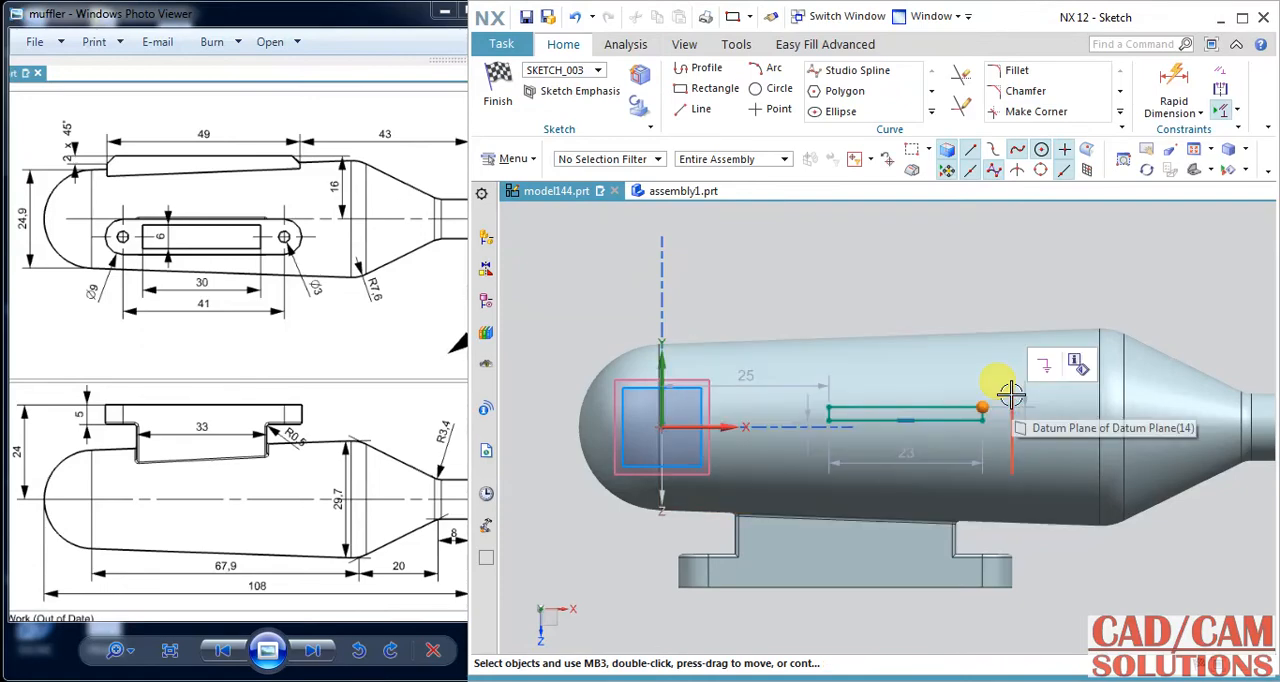
left_click(1010, 395)
left_click(1043, 363)
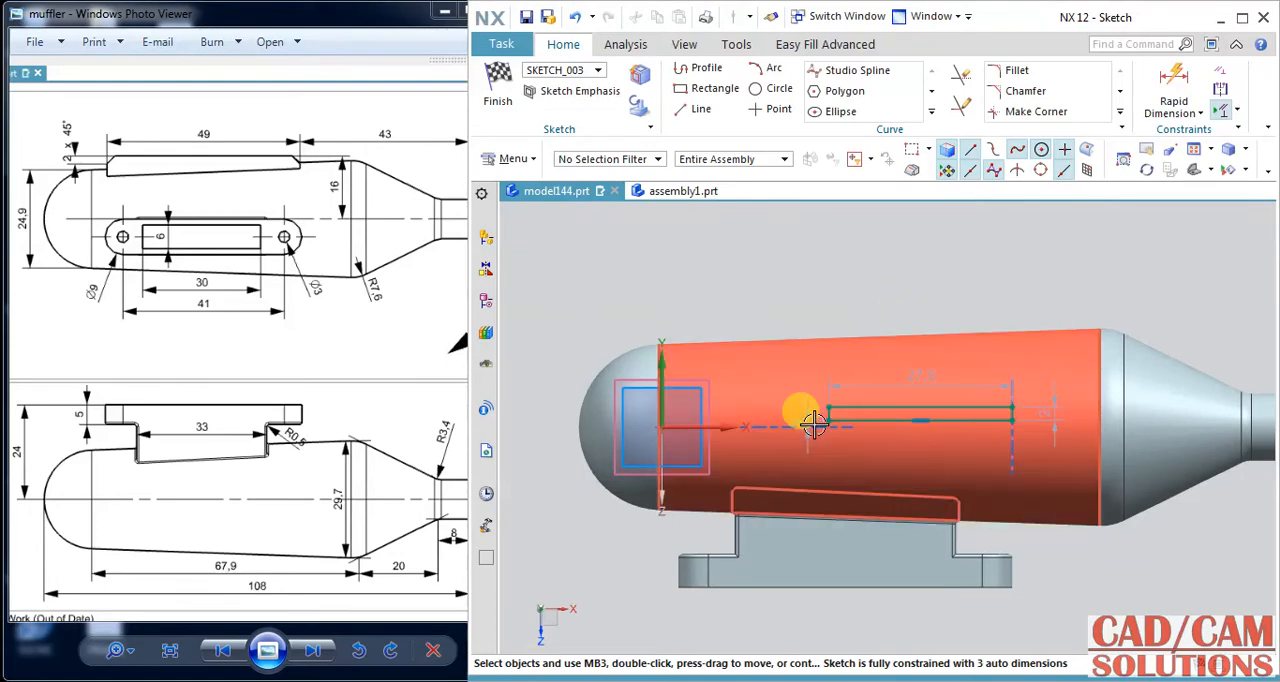
Check the fin layout in the reference drawing and try to constrain the rectangle's near upper corner onto the sketch's horizontal axis.
left_click_drag(423, 409, 177, 446)
left_click_drag(435, 520, 344, 524)
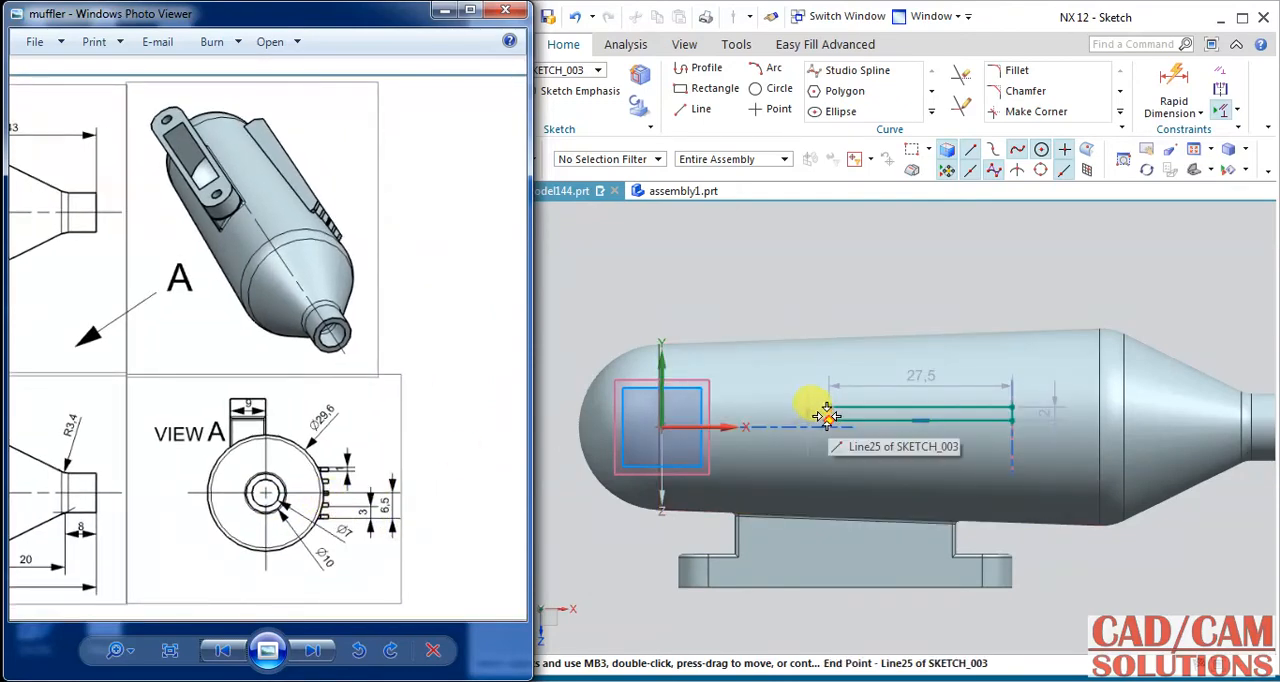
left_click(788, 283)
scroll(835, 440, "up", 2)
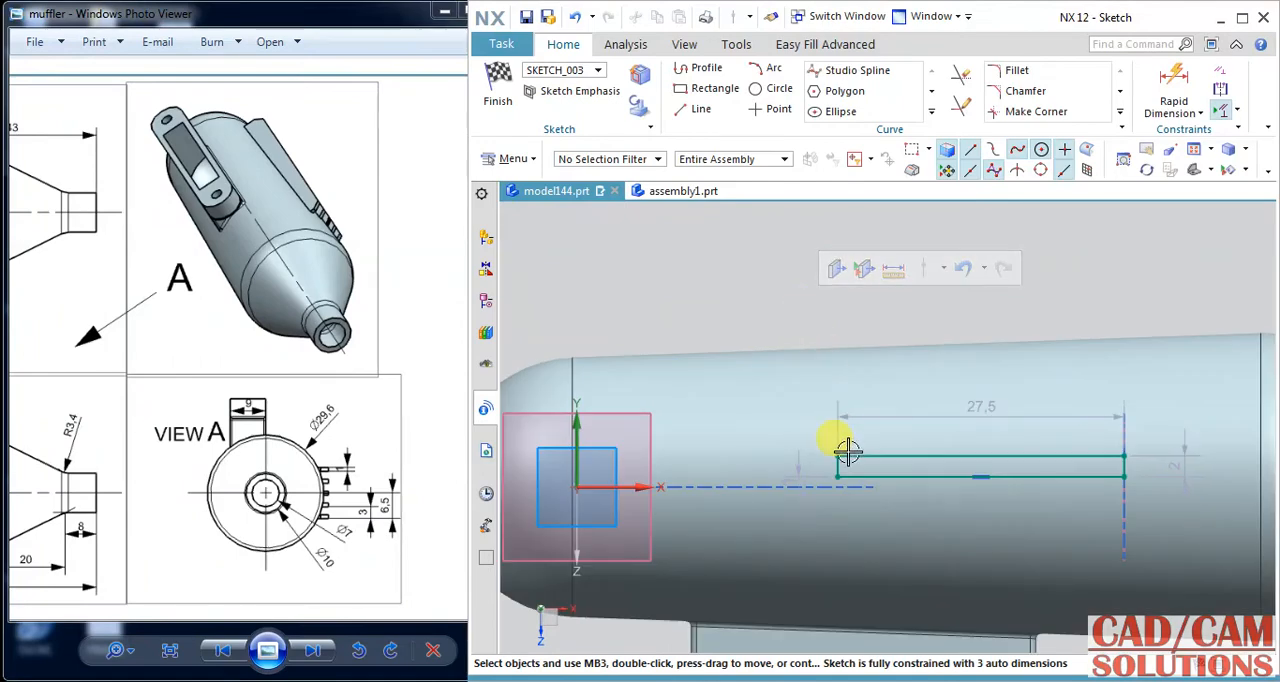
left_click(838, 458)
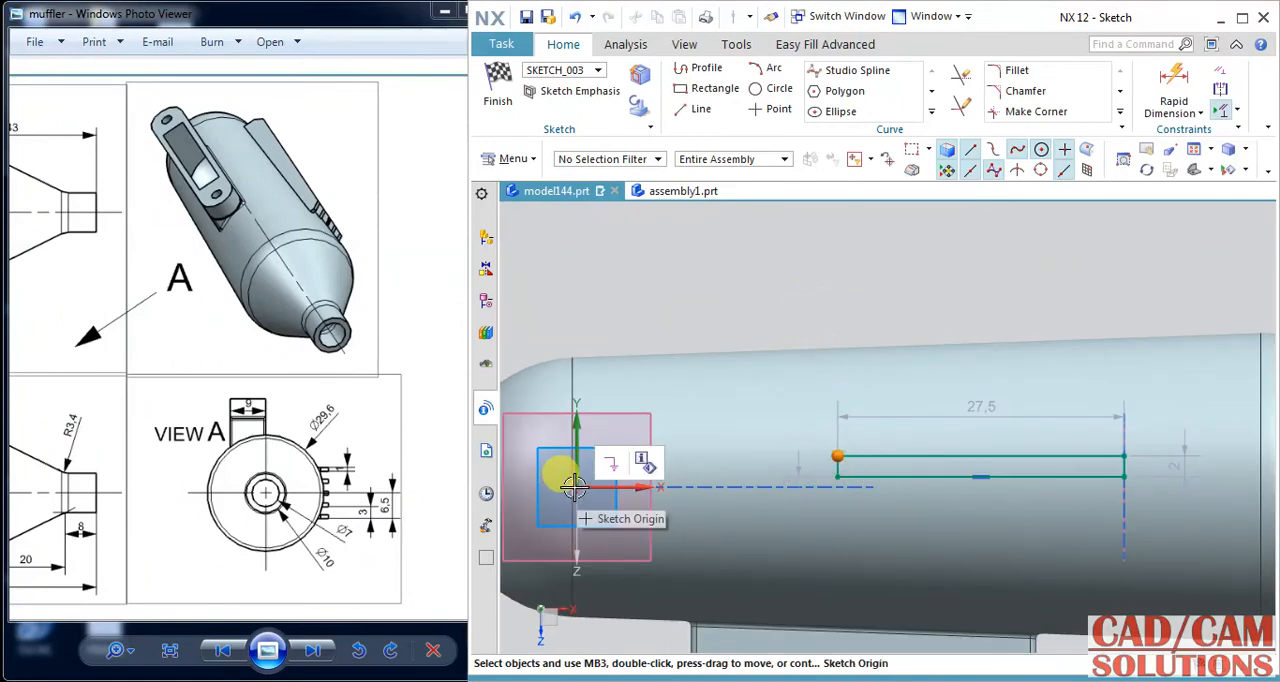
left_click(635, 487)
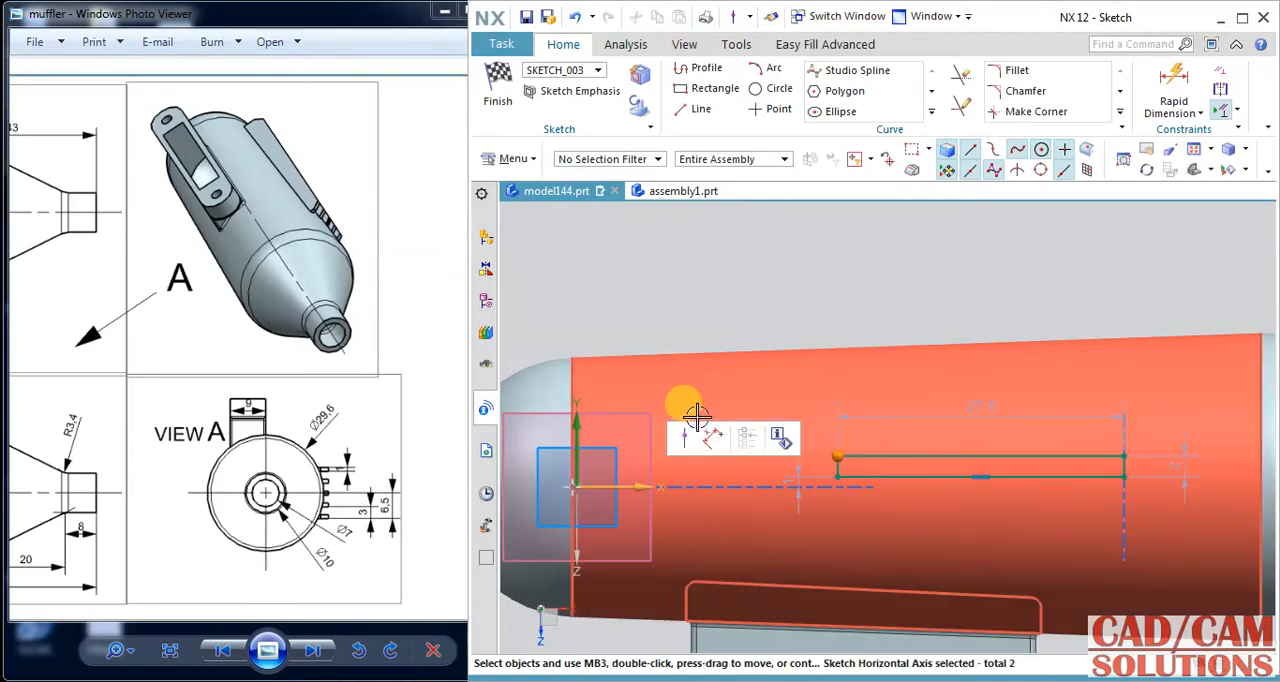
left_click(680, 437)
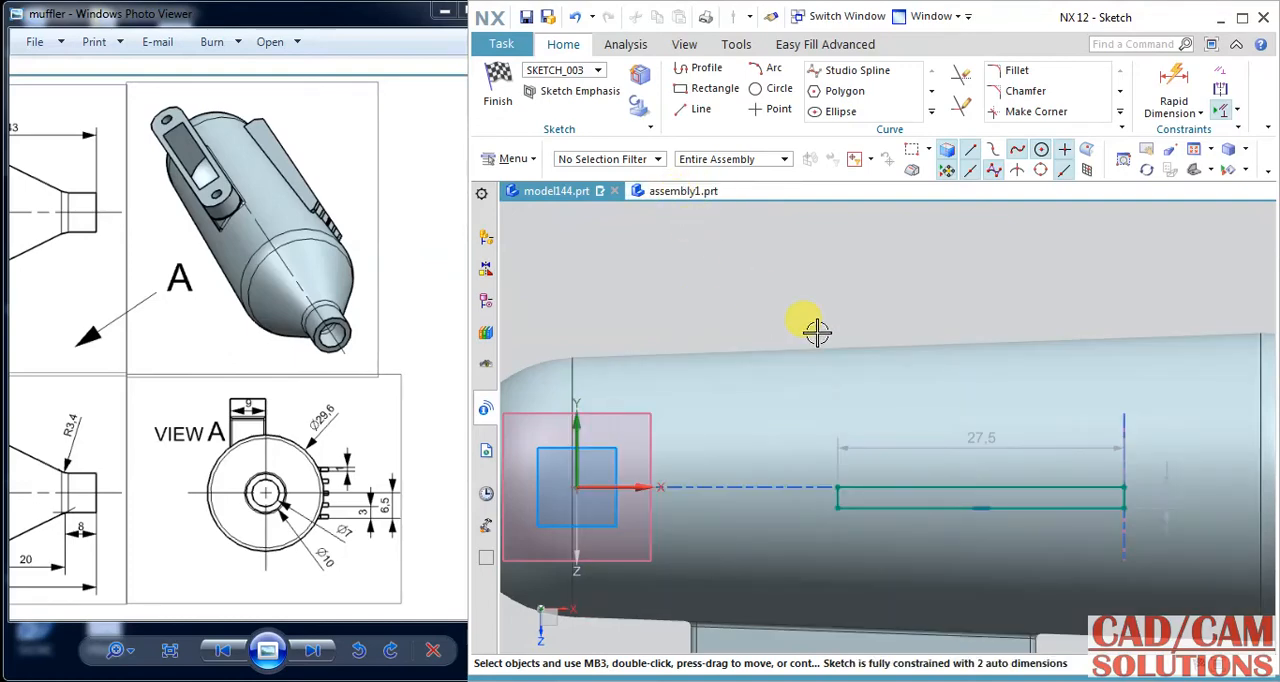
Undo the last shift of the rectangle's end edge and the corner's constraint to the horizontal axis.
left_click_drag(831, 480, 840, 466)
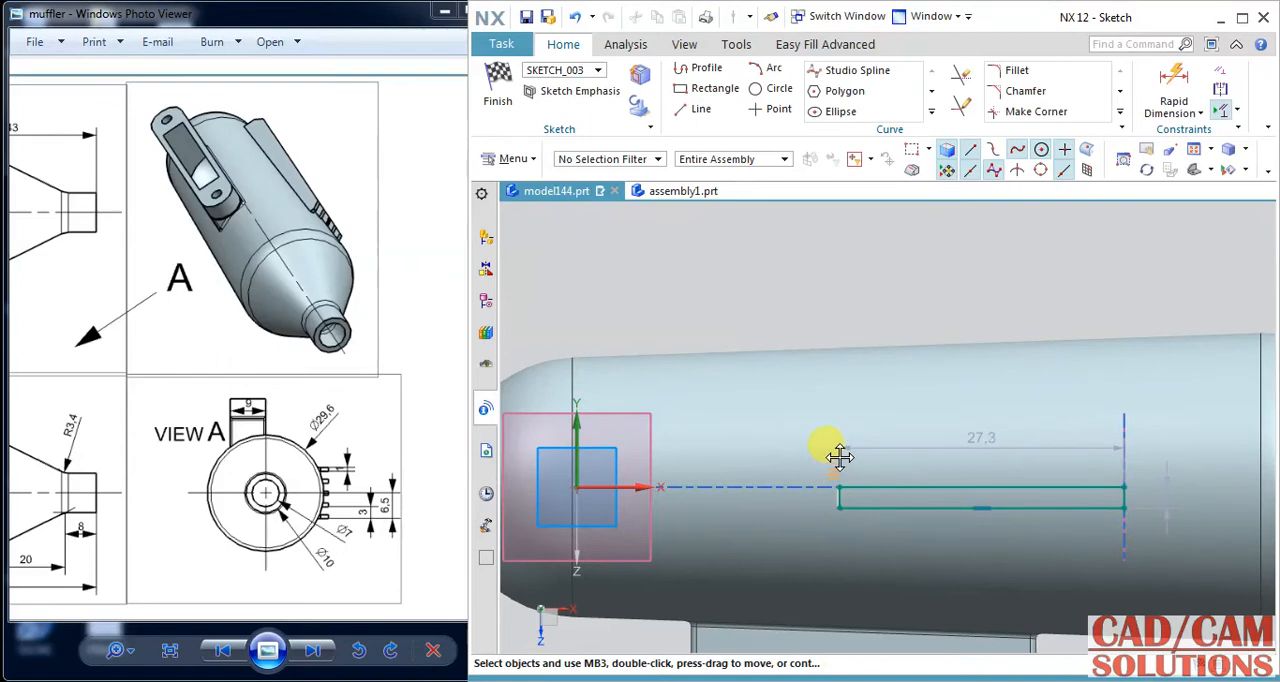
left_click(575, 17)
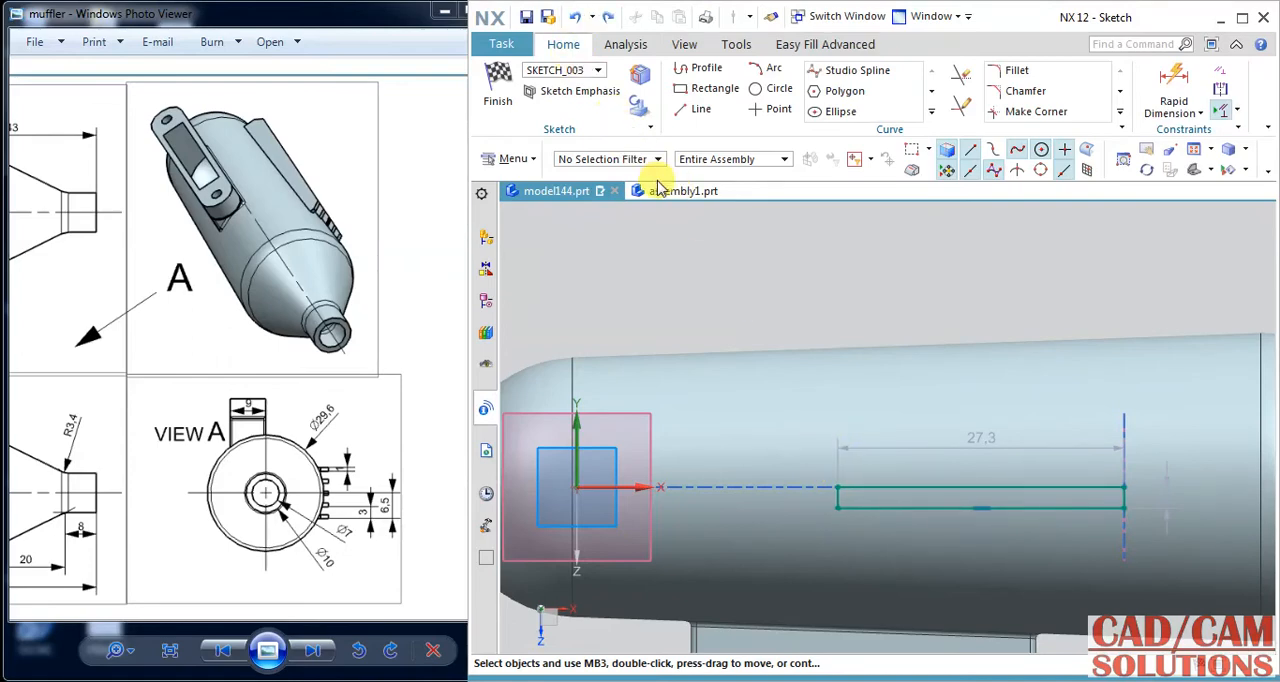
left_click(576, 17)
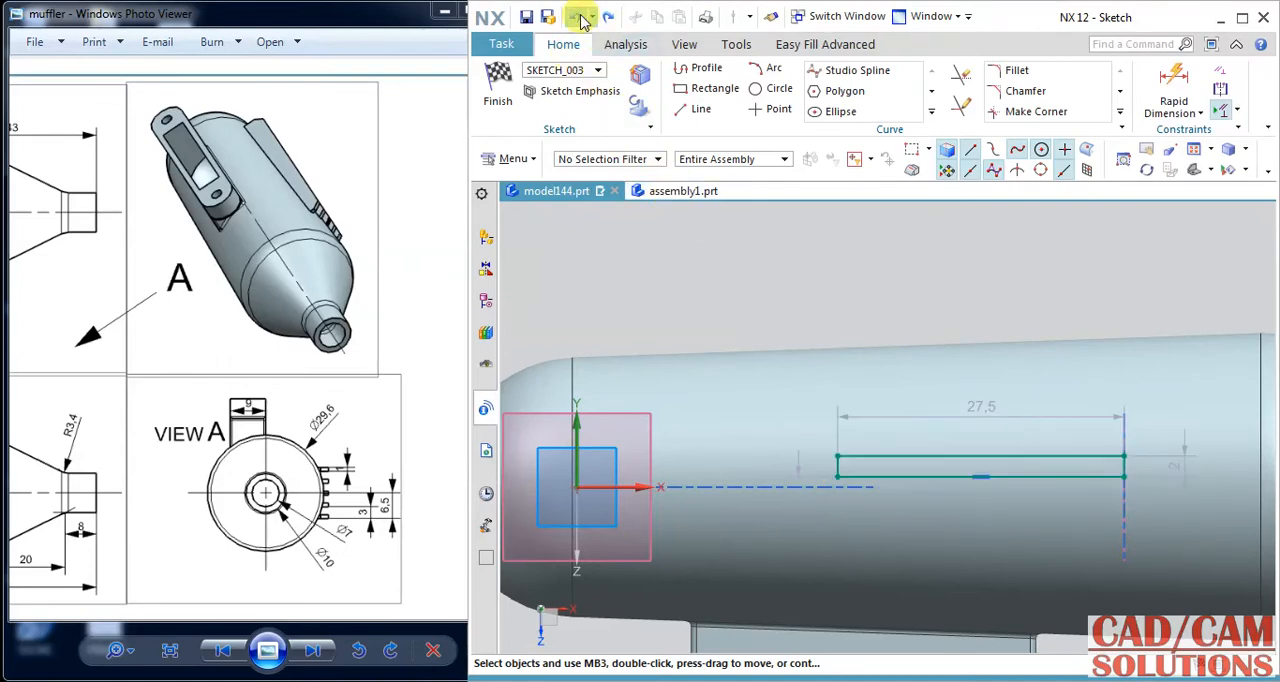
Enlarge the rectangle to about 28 mm long and constrain its near end edge's midpoint onto the sketch's horizontal axis.
left_click(838, 478)
left_click_drag(837, 480, 831, 511)
left_click(831, 486)
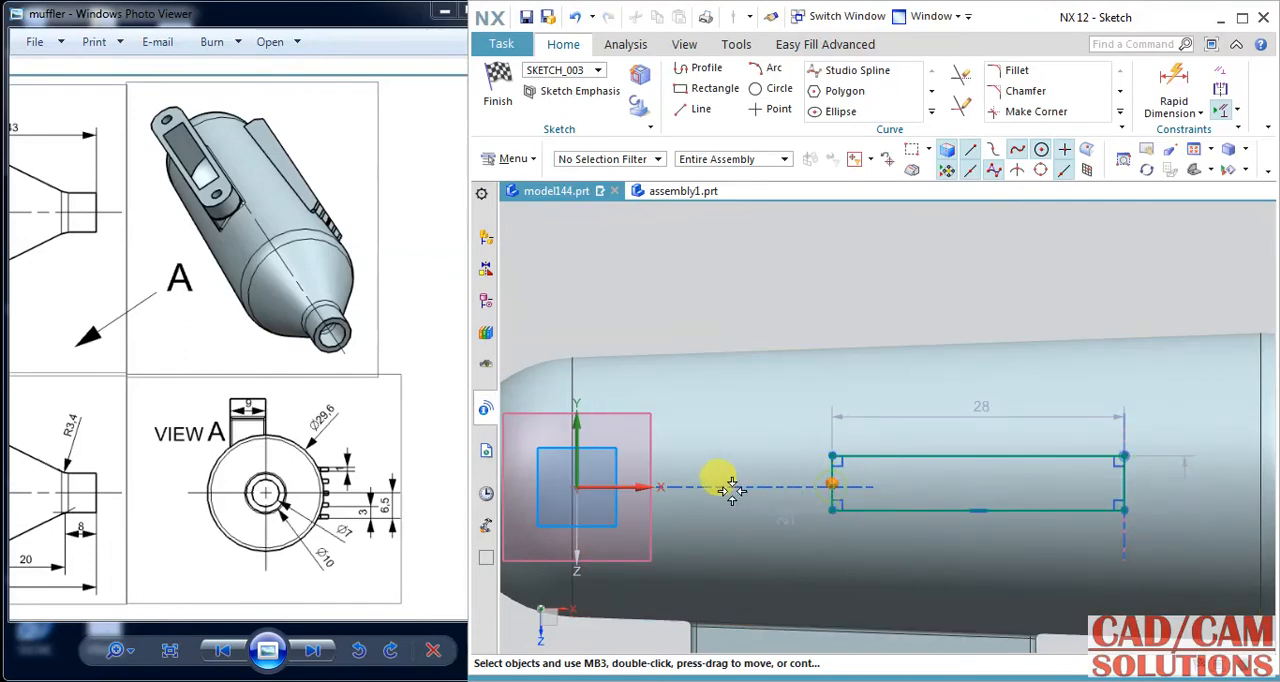
left_click(620, 486)
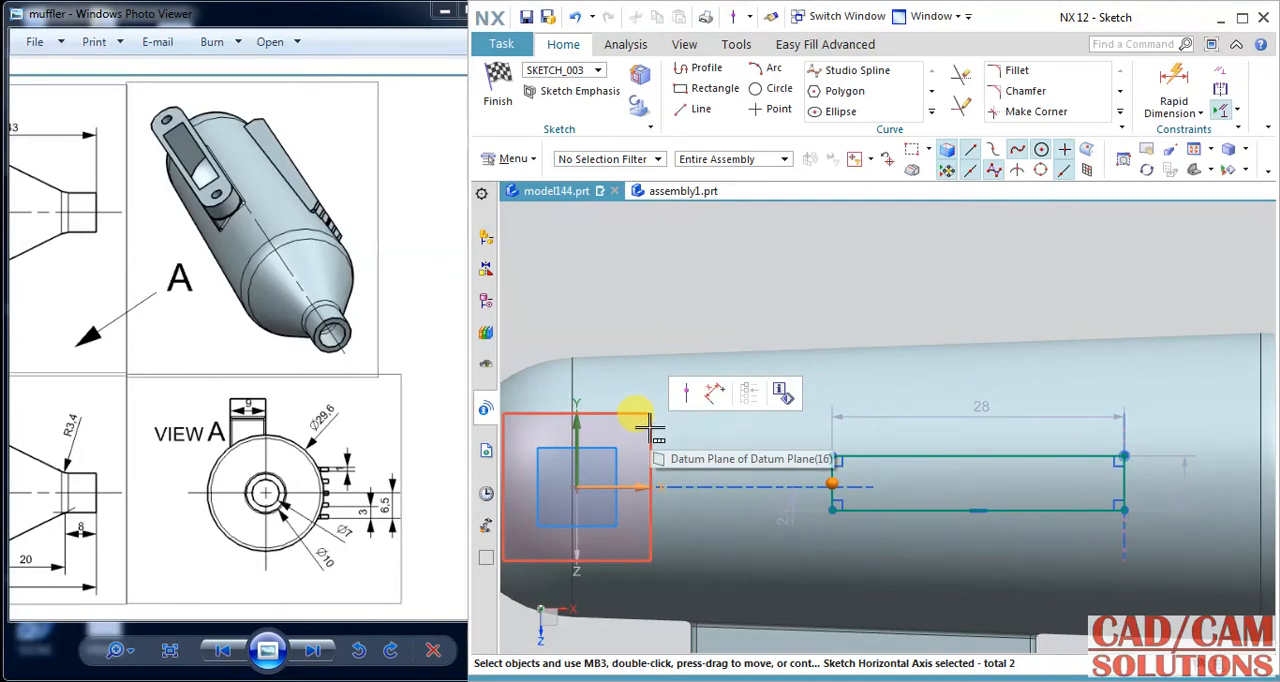
left_click(686, 392)
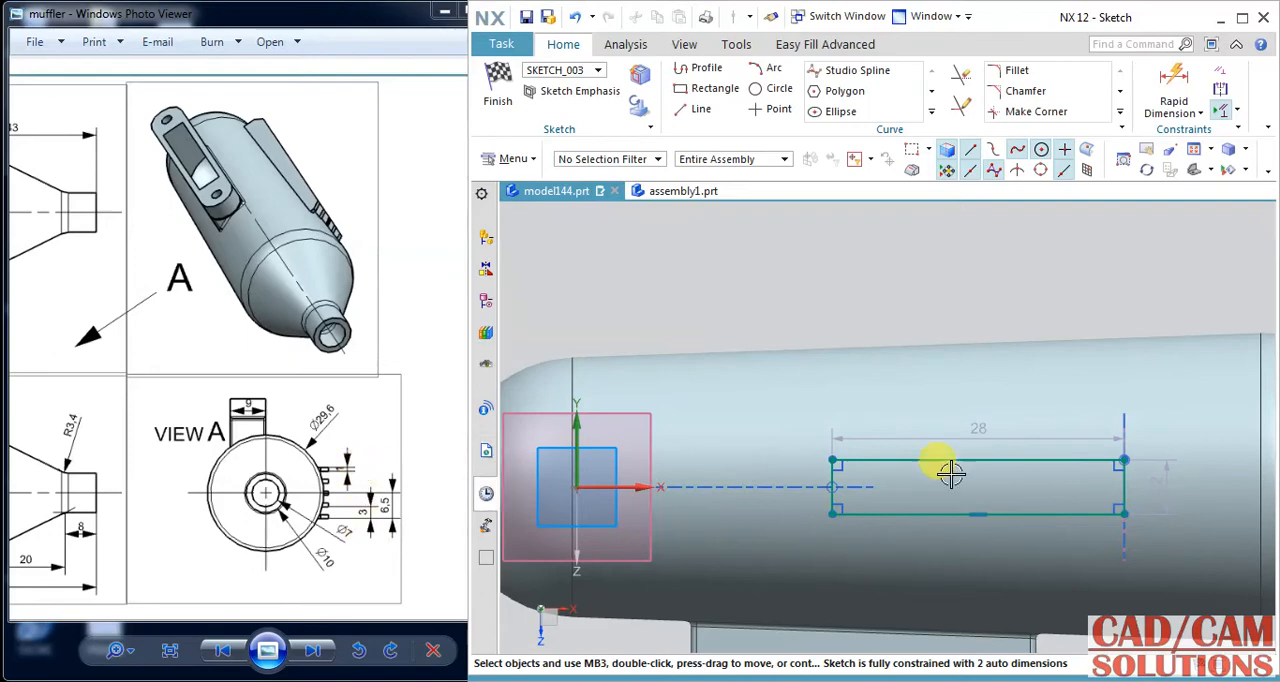
Set the rectangle's height to 1 mm.
left_click(1160, 488)
left_click(1099, 353)
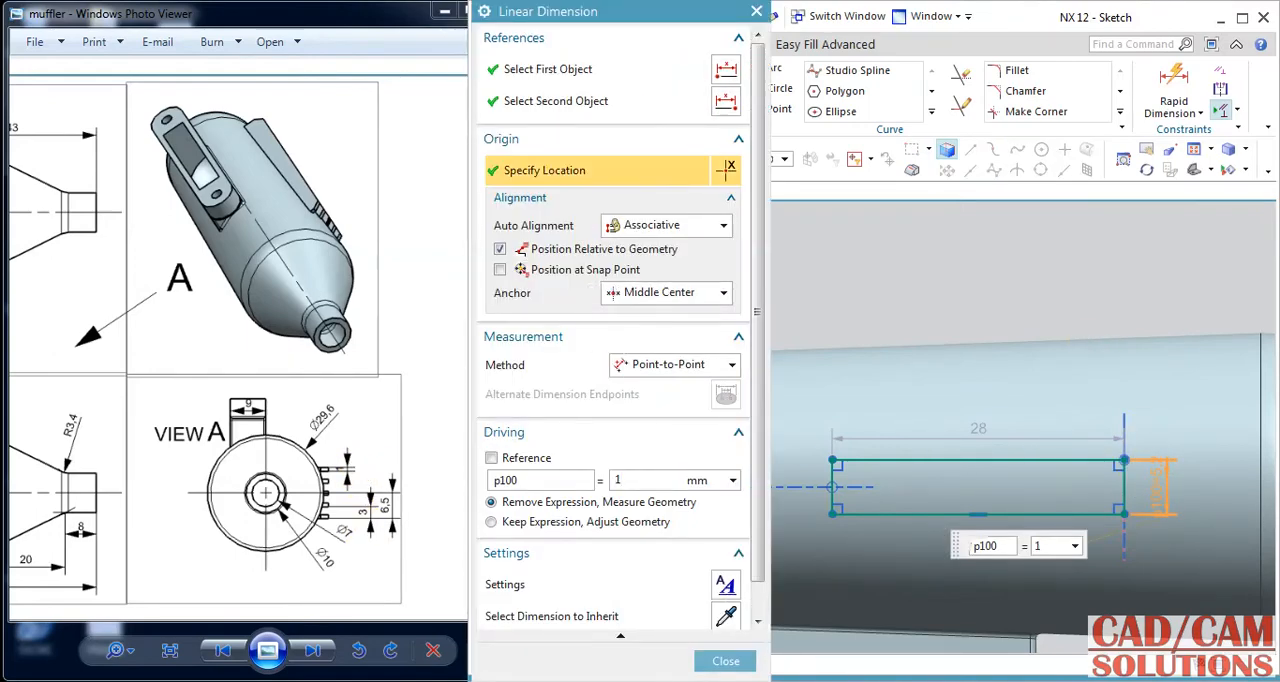
key("Return")
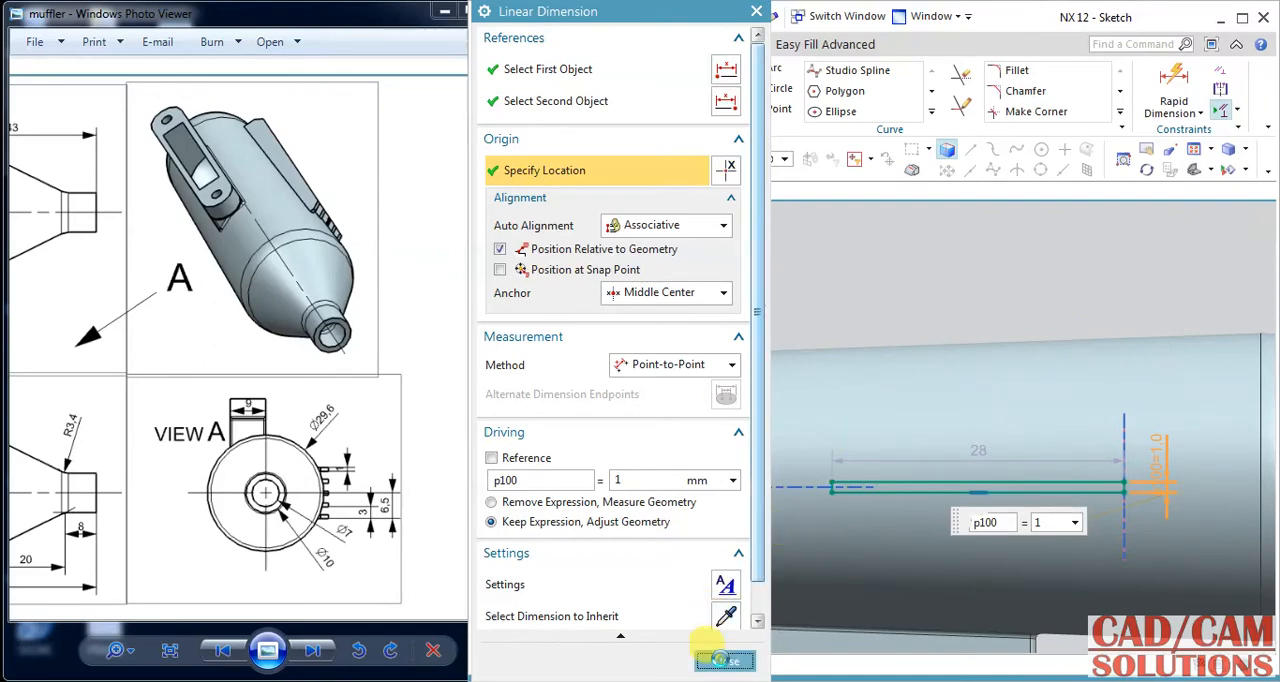
left_click(724, 660)
Check the fin length in the reference drawing and set the rectangle's length to 49 mm.
left_click_drag(136, 341, 420, 351)
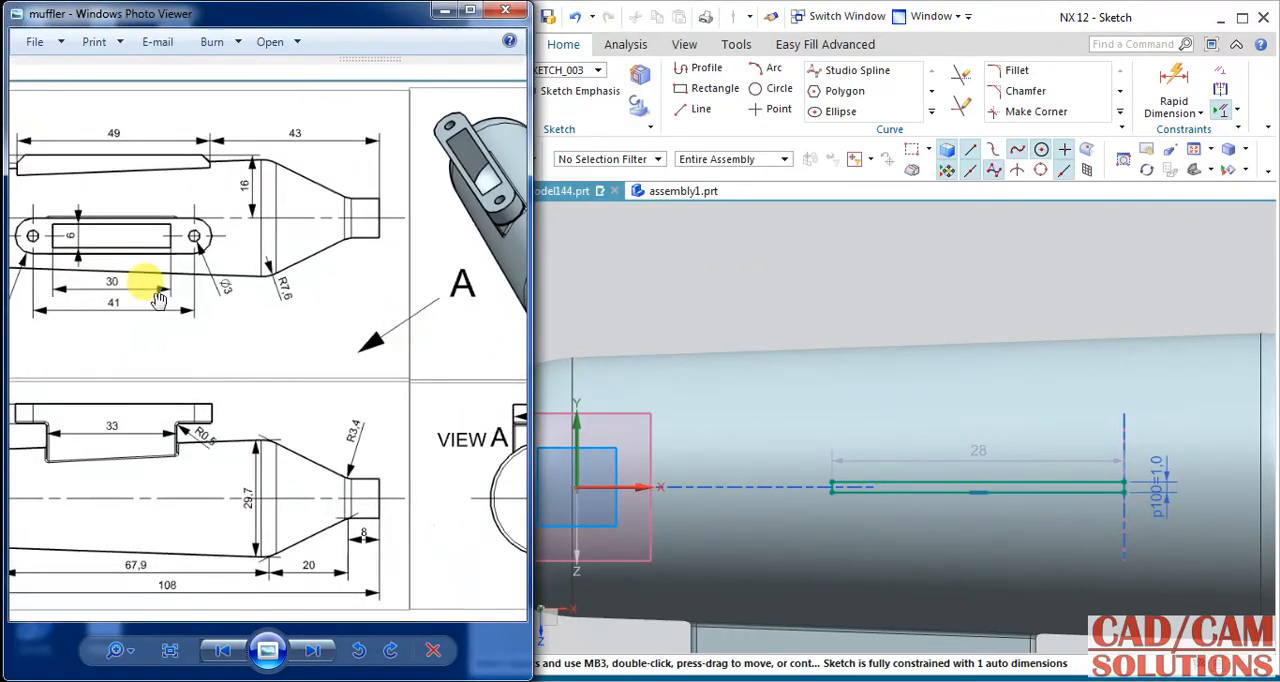
left_click_drag(160, 307, 187, 307)
left_click_drag(300, 308, 185, 309)
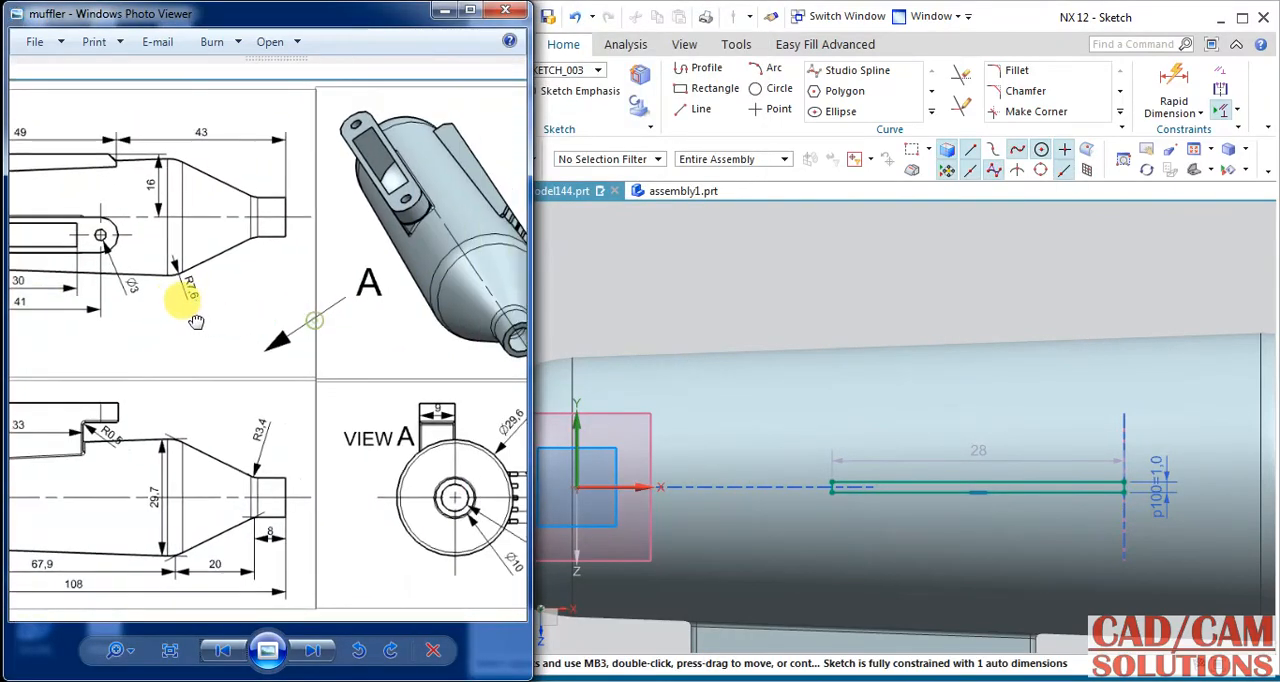
left_click(1000, 458)
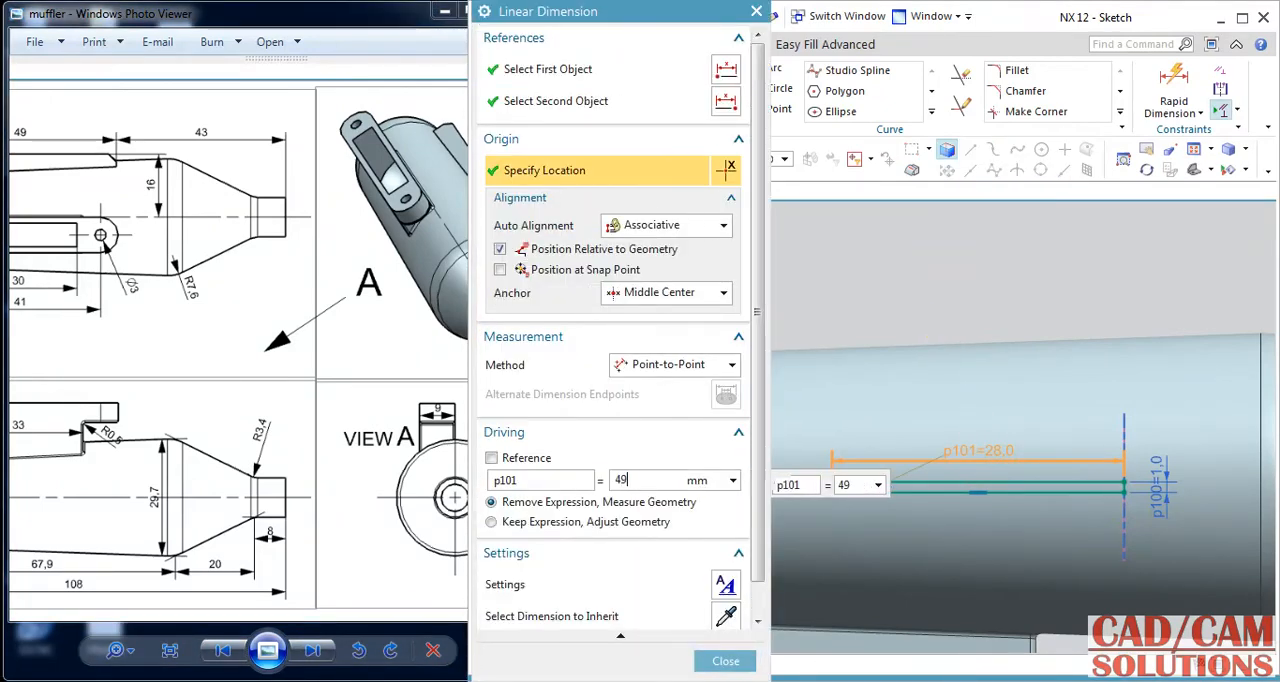
type("49")
key("Return")
left_click(726, 661)
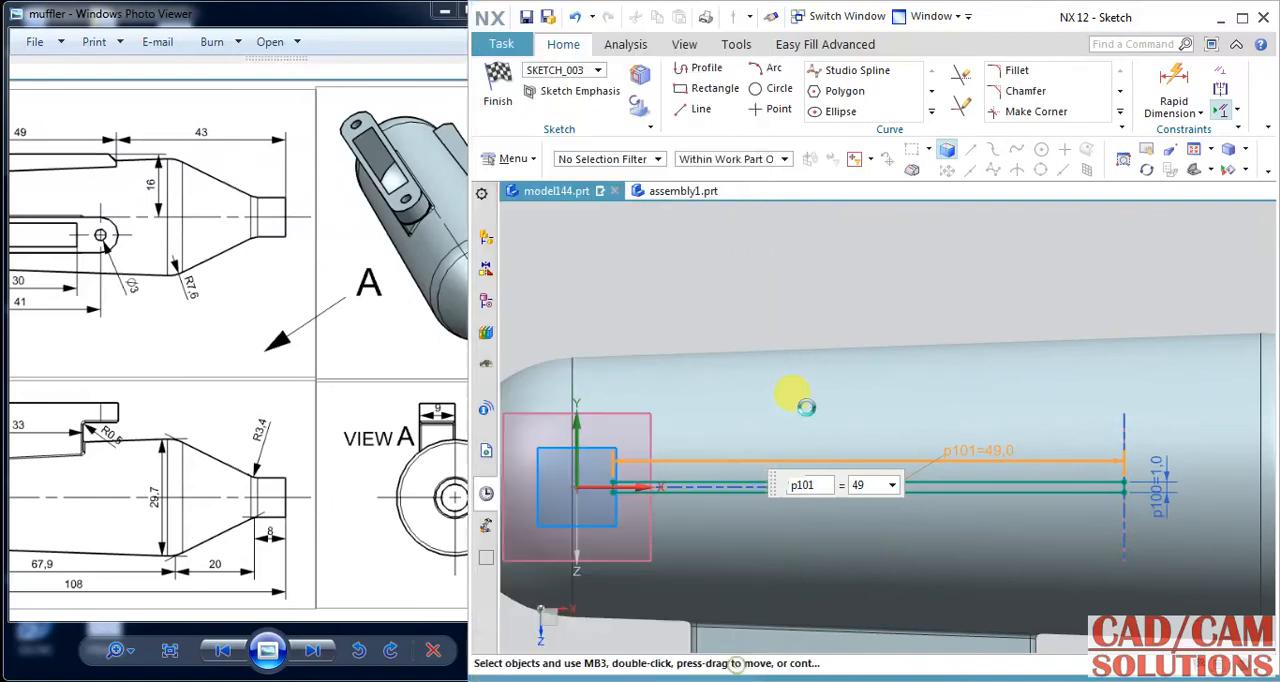
Pattern the 49 by 1 mm rectangle linearly upward along the sketch's vertical axis with a count of 3 and a 3 mm pitch.
scroll(853, 286, "down", 2)
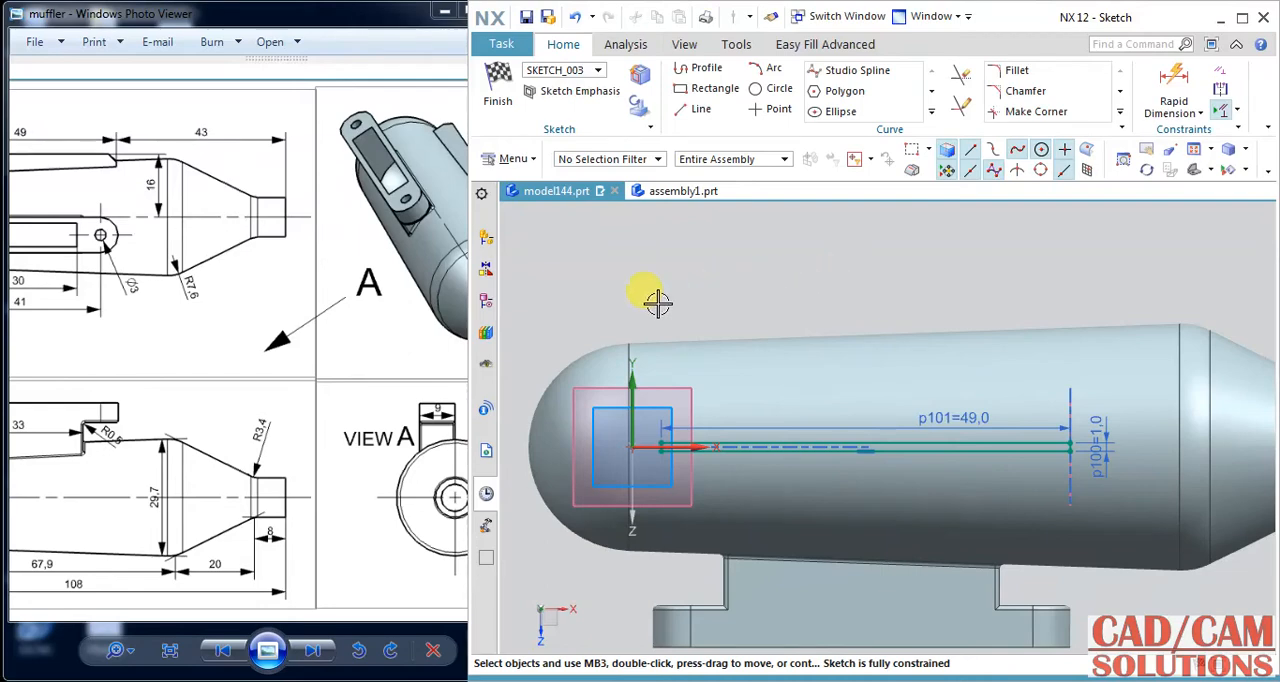
mouse_move(658, 302)
left_mouse_down()
mouse_move(871, 437)
mouse_move(1046, 486)
mouse_move(1066, 468)
mouse_move(1080, 480)
left_mouse_up()
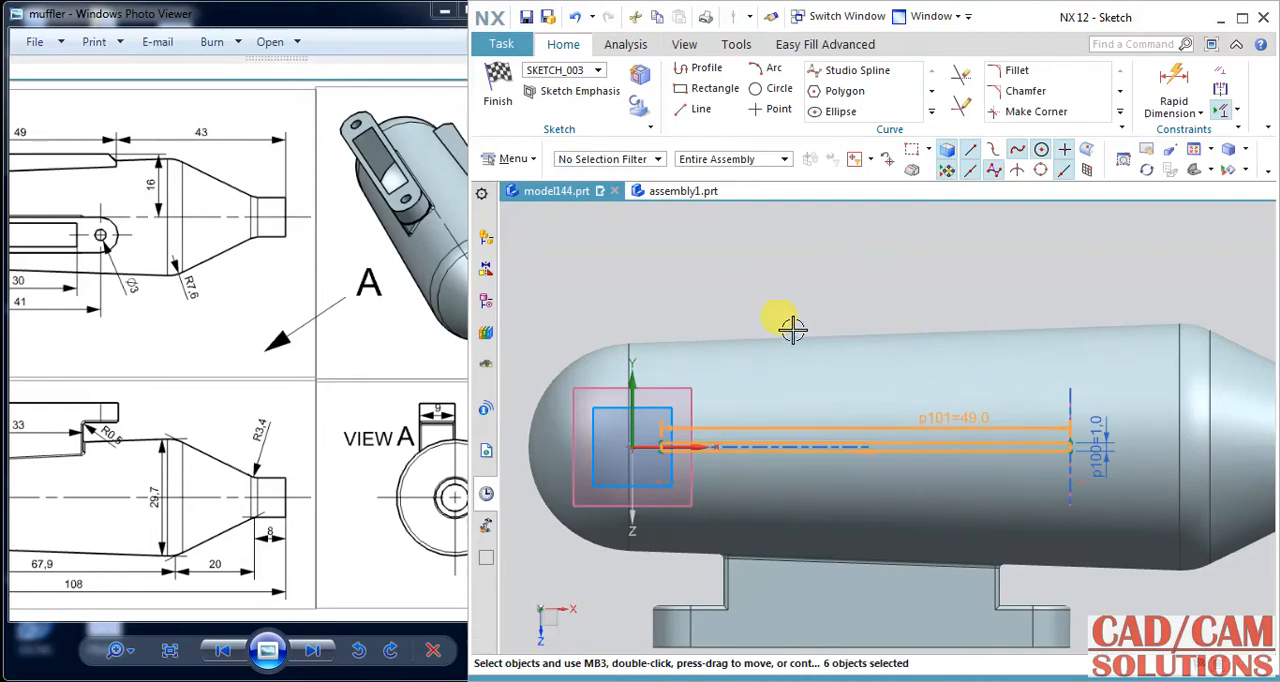
left_click(1120, 112)
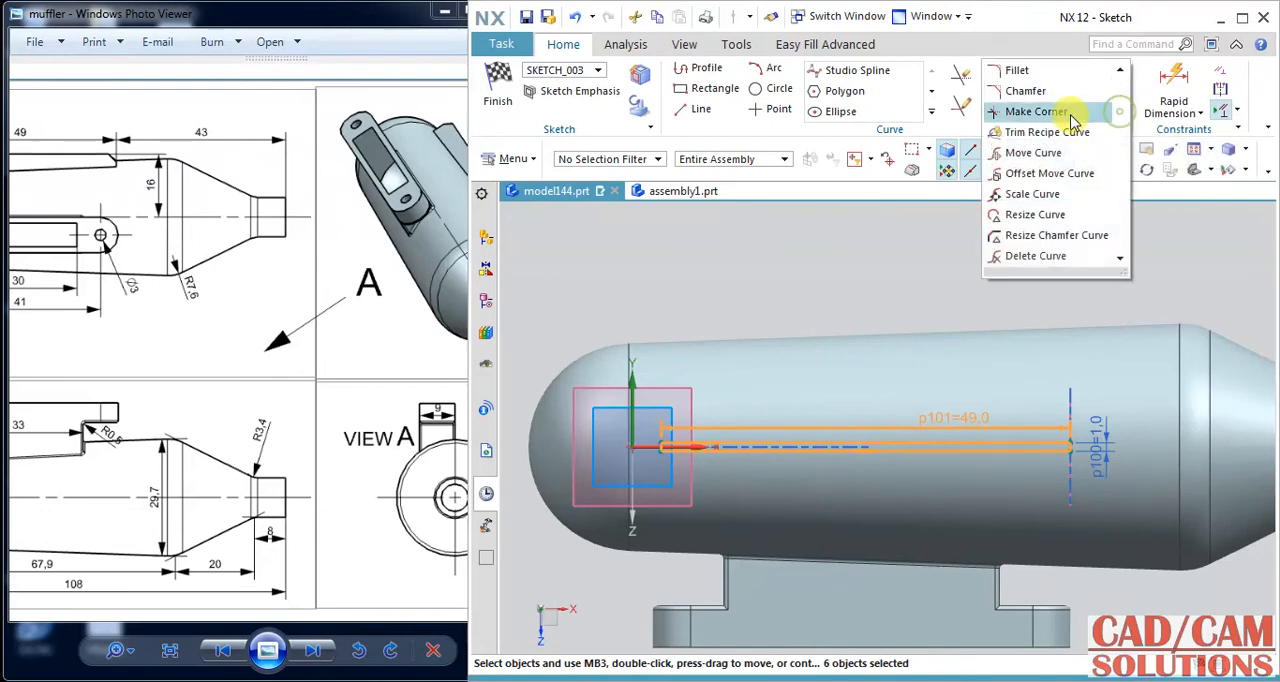
left_click(933, 113)
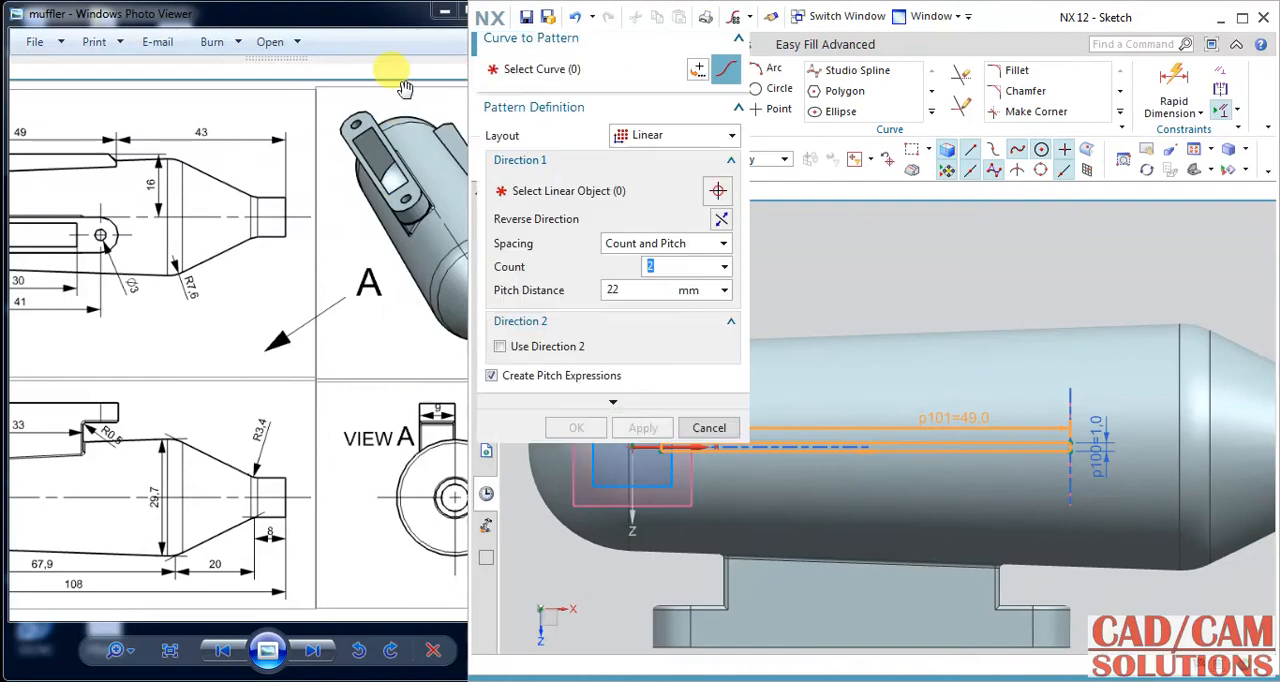
left_click(512, 192)
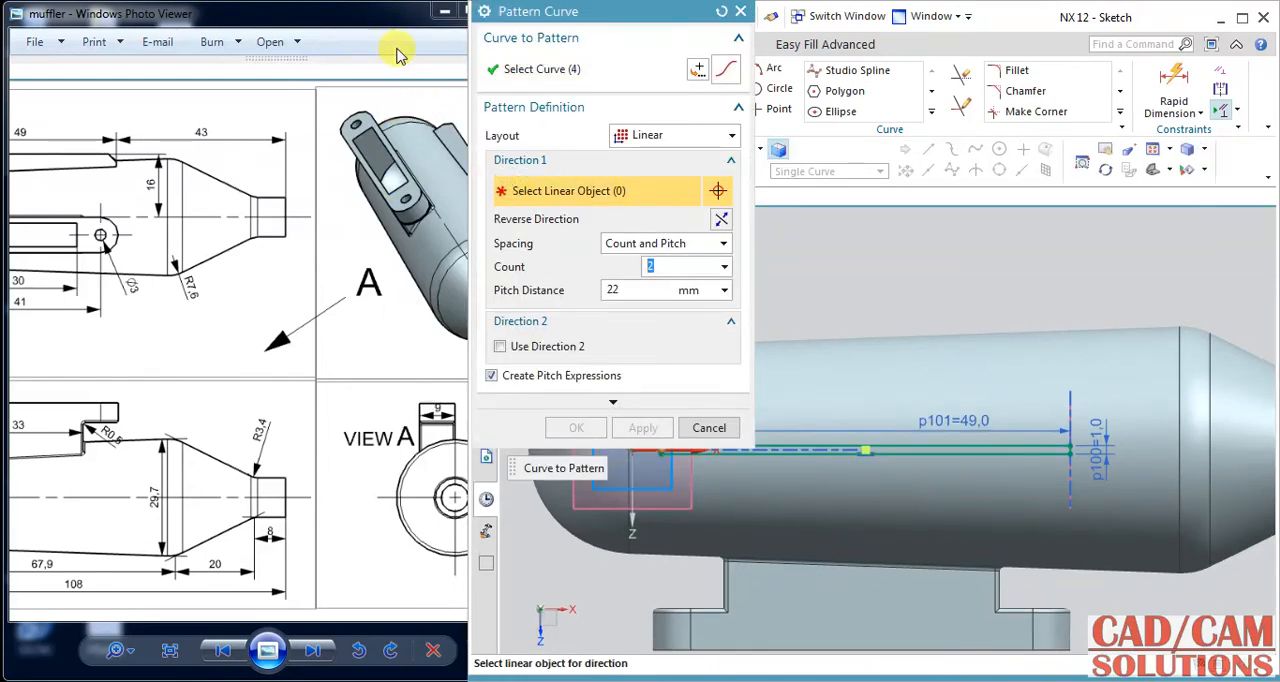
mouse_move(388, 18)
left_mouse_down()
mouse_move(246, 22)
mouse_move(319, 21)
left_mouse_up()
mouse_move(393, 400)
left_mouse_down()
mouse_move(343, 380)
mouse_move(304, 402)
left_mouse_up()
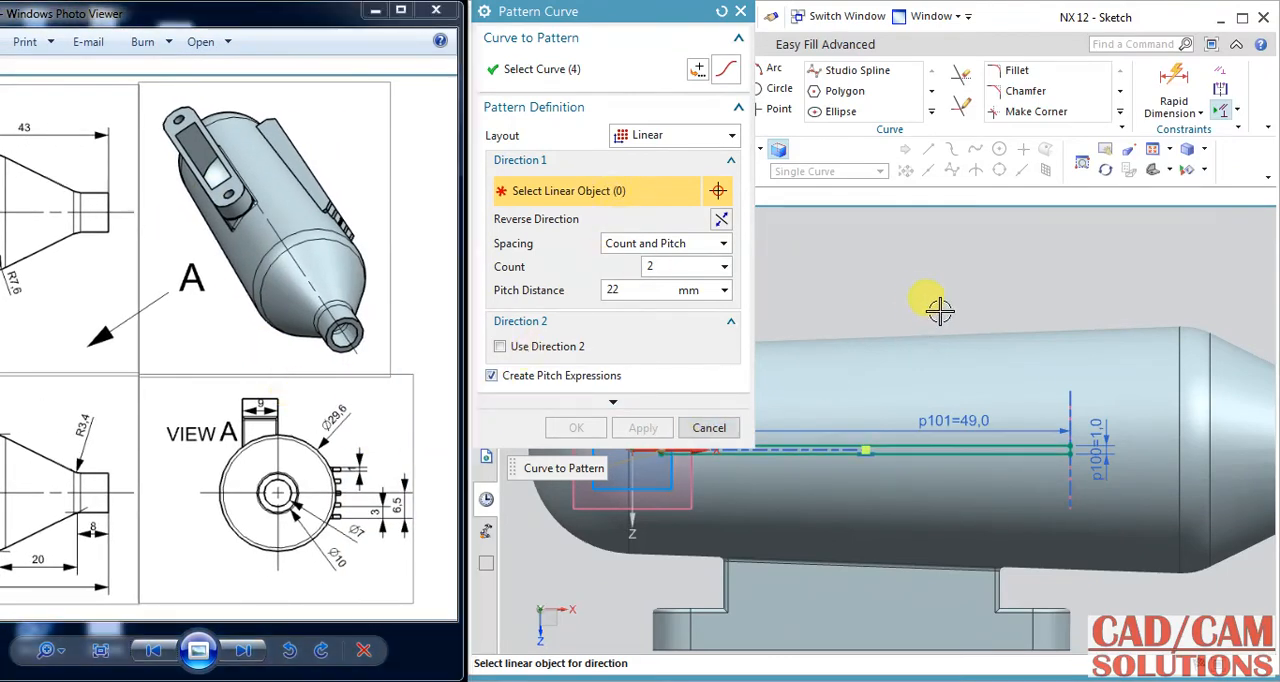
middle_click_drag(940, 311, 1098, 293, "shift")
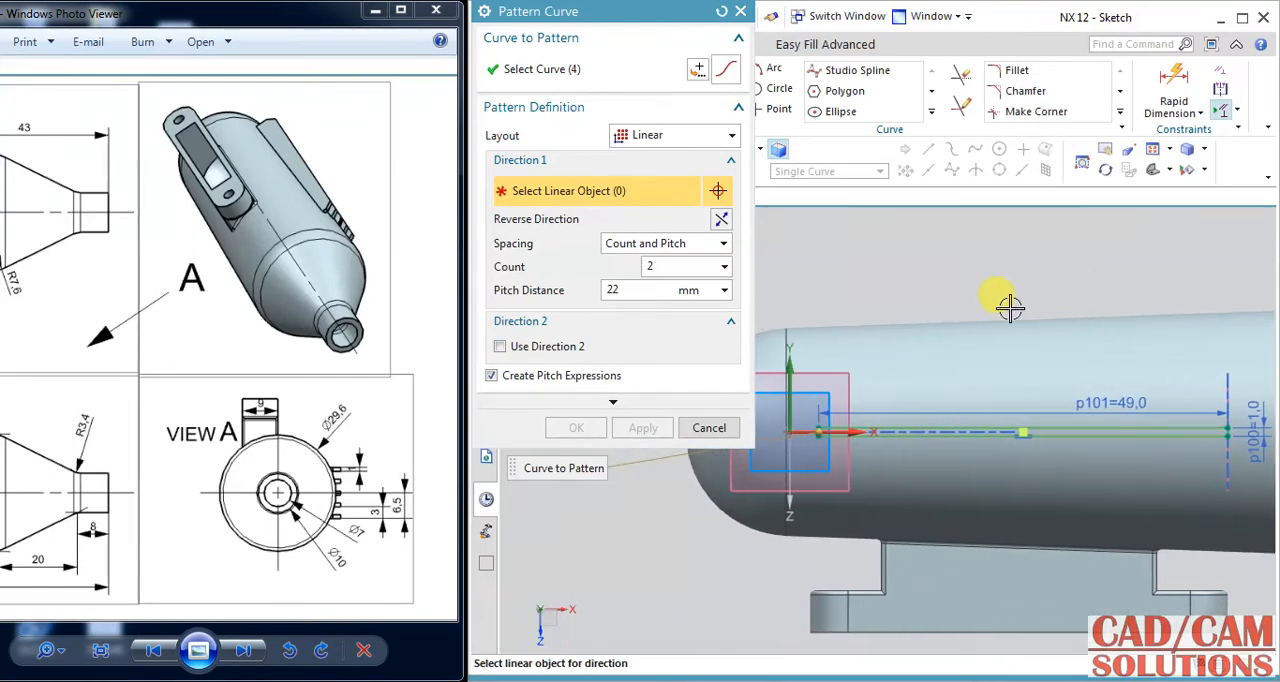
left_click(790, 368)
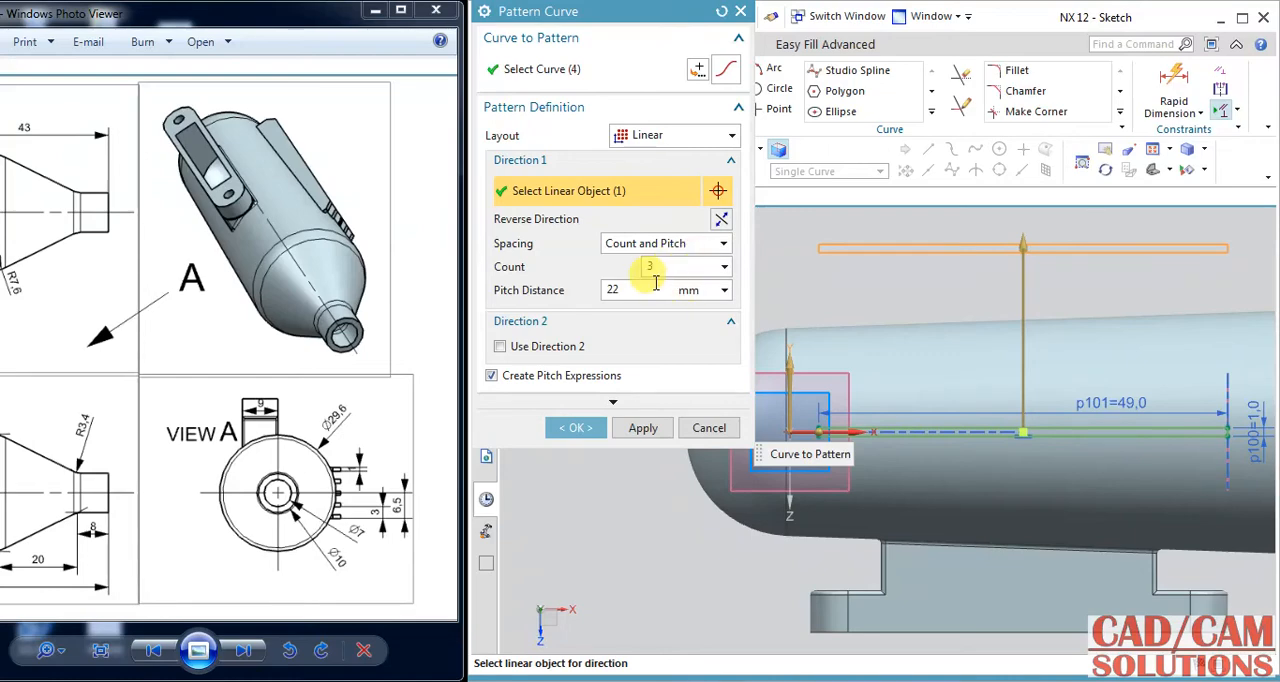
left_click(648, 288)
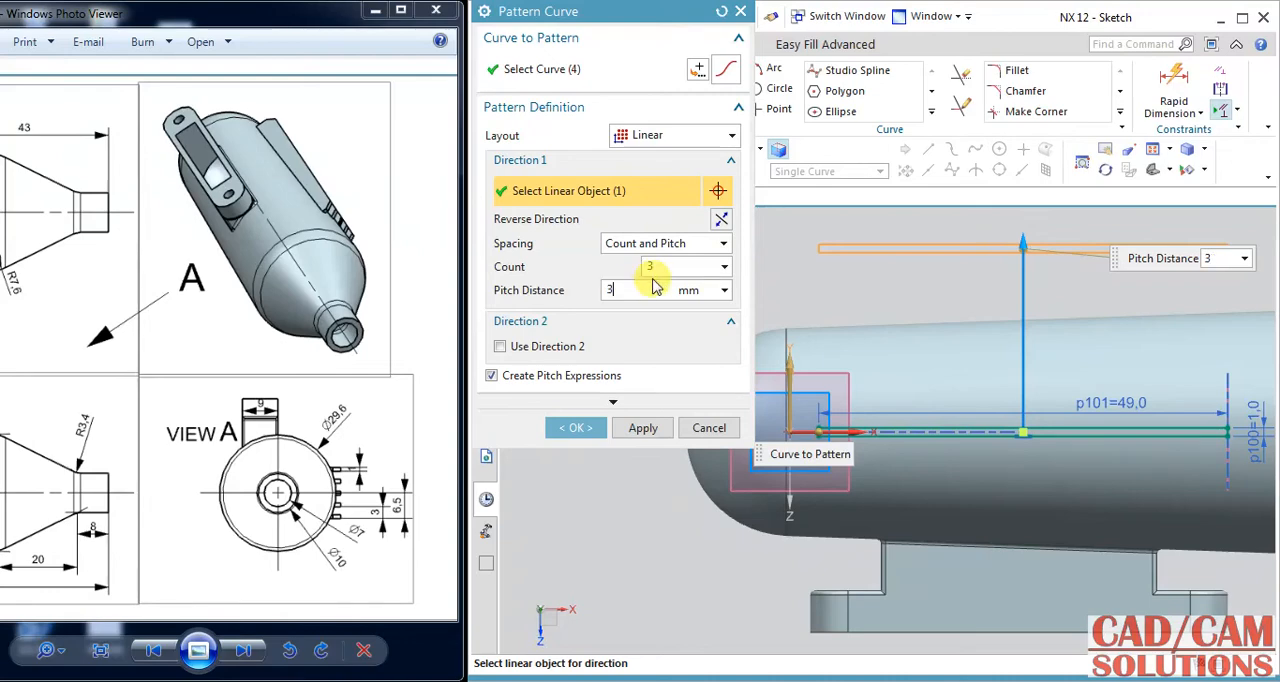
left_click(658, 266)
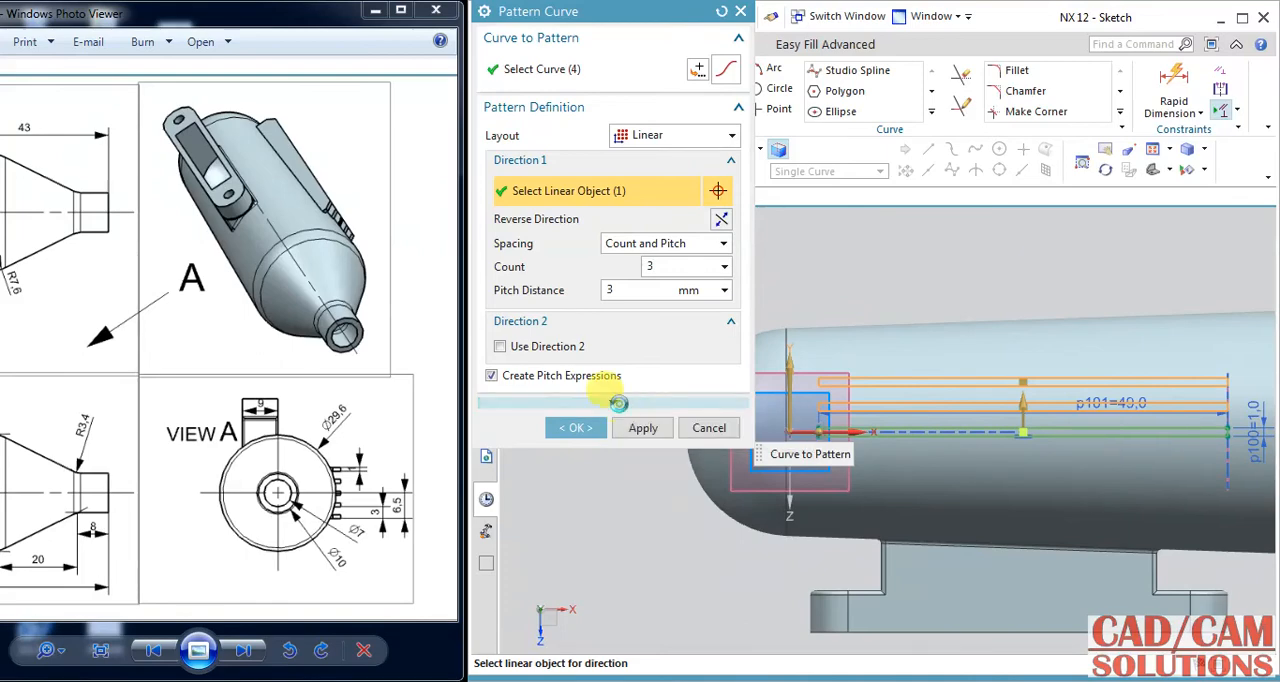
left_click(643, 428)
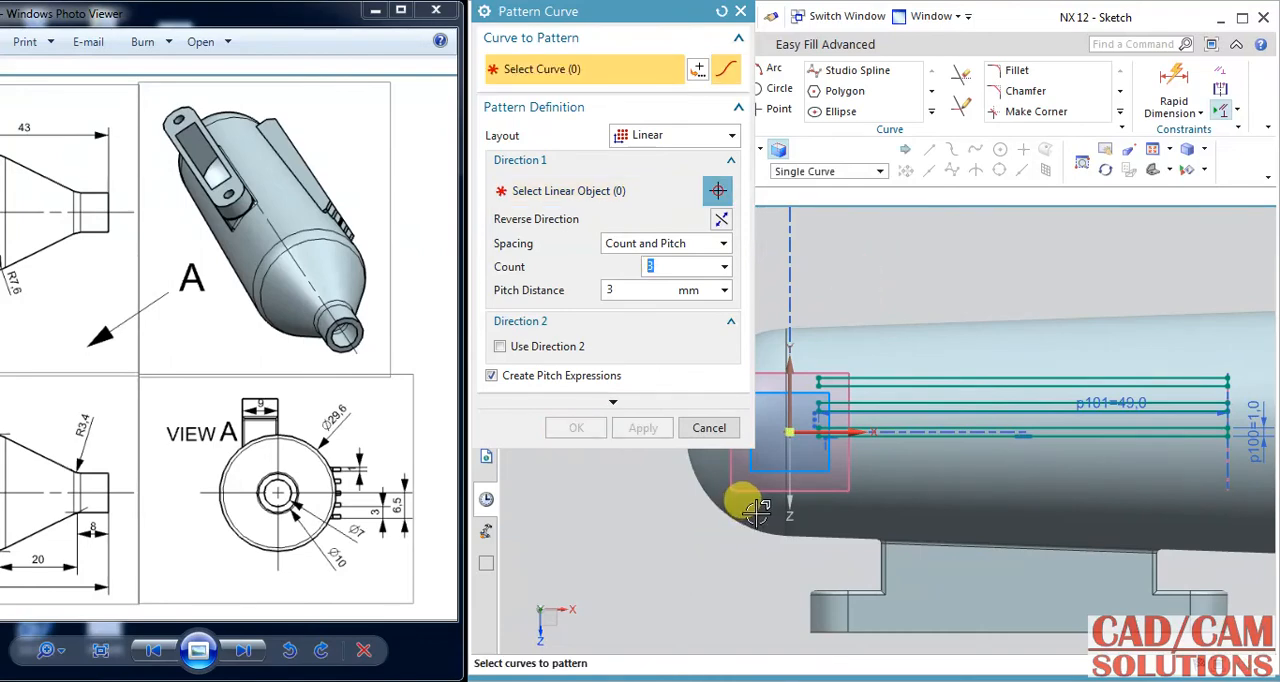
Pattern the original 49 by 1 mm rectangle linearly downward along the sketch's vertical axis, count 3 and pitch 3 mm, and finish the sketch.
middle_click_drag(757, 510, 663, 586, "shift")
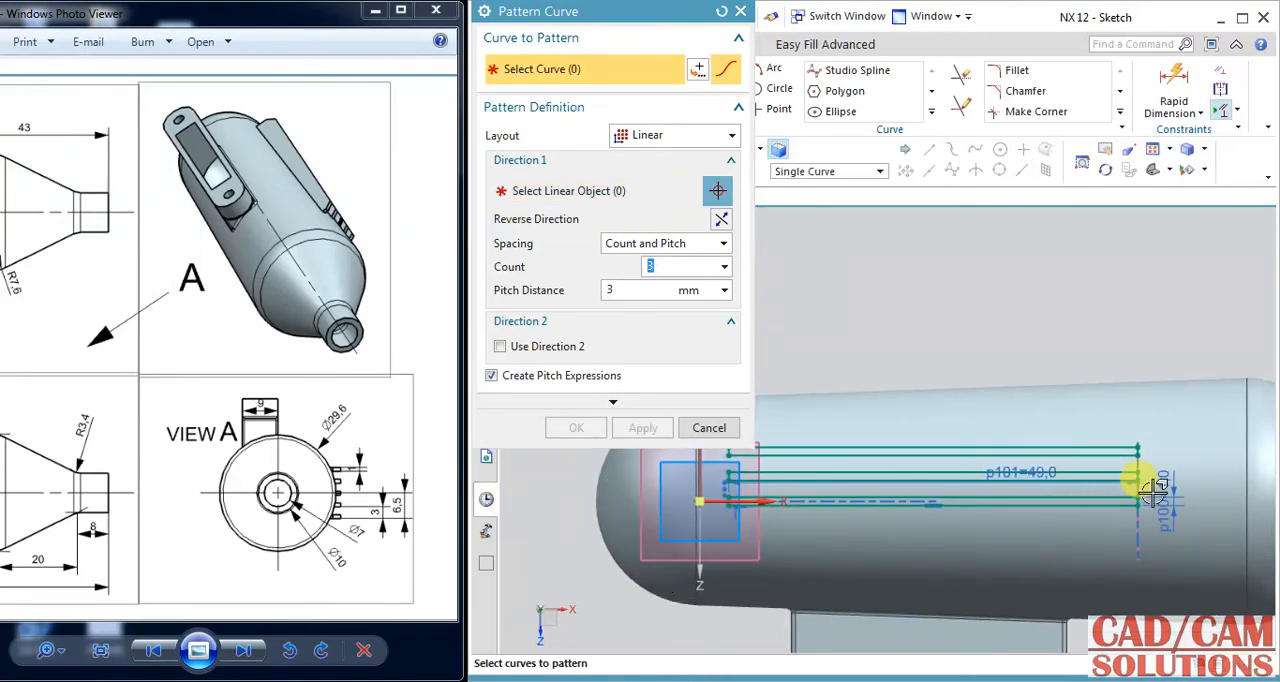
left_click(798, 503)
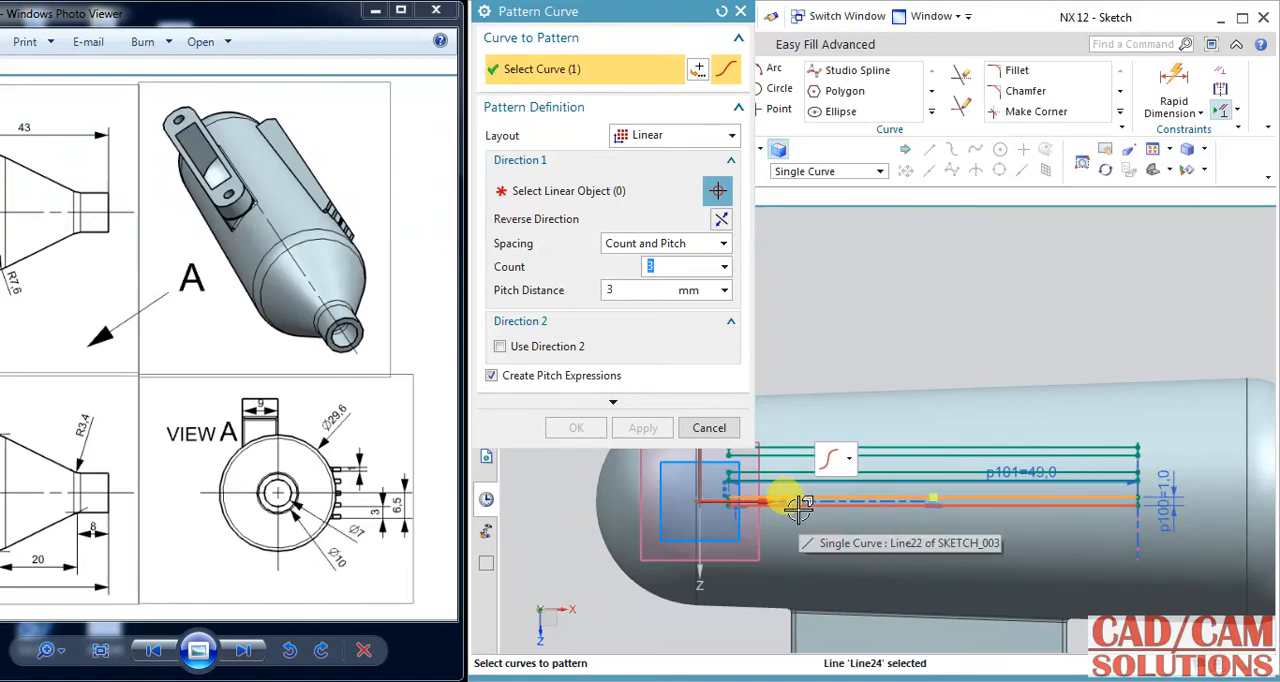
left_click(800, 506)
scroll(1115, 483, "up", 2)
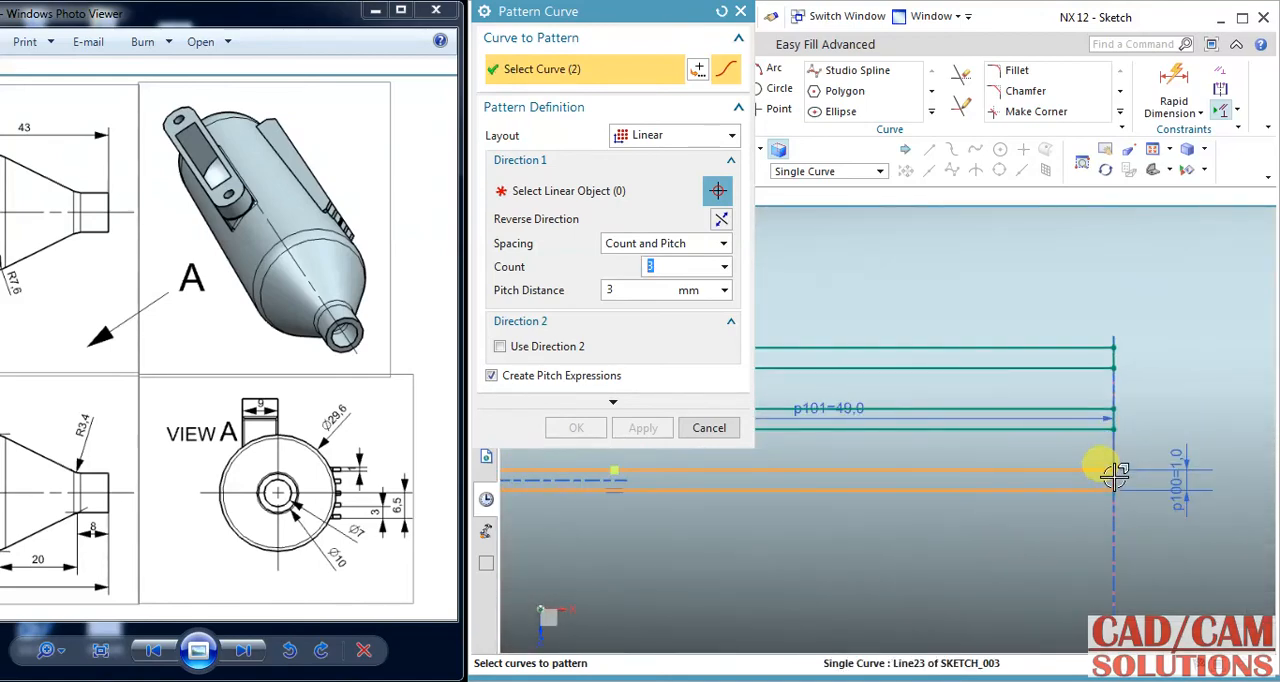
left_click(1114, 477)
scroll(1046, 514, "down", 3)
scroll(741, 507, "up", 3)
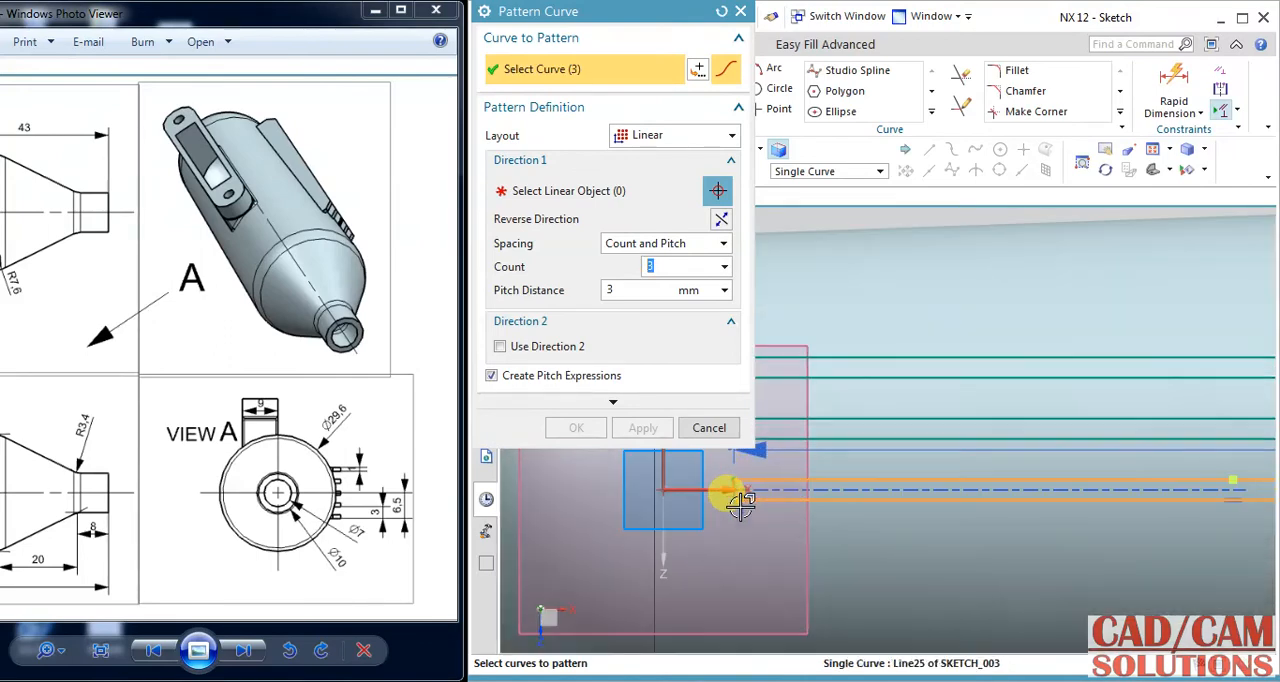
left_click(738, 492)
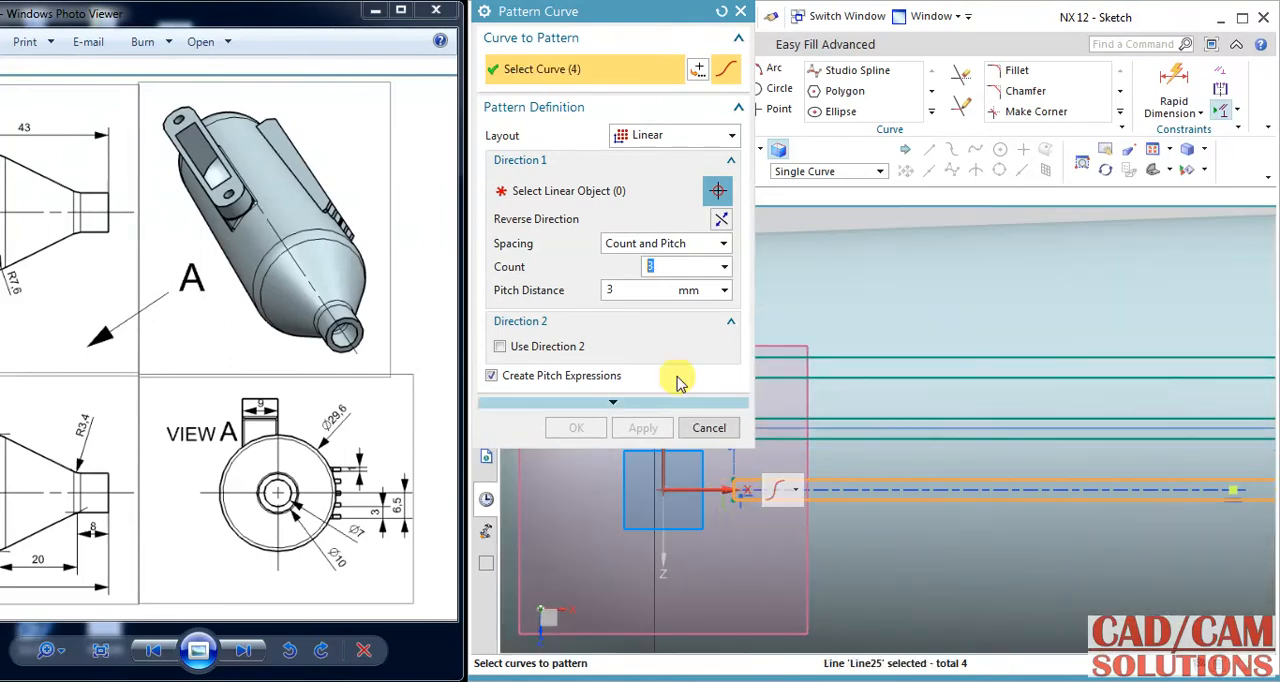
left_click(550, 193)
left_click(665, 467)
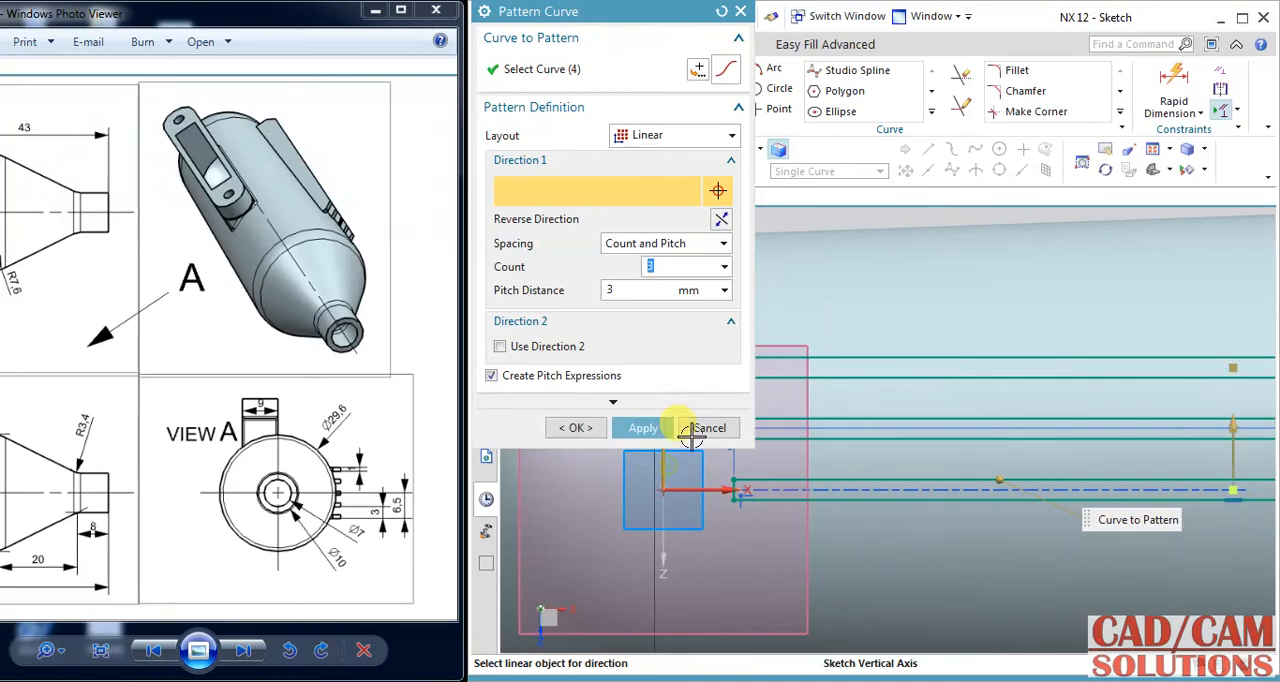
left_click(720, 218)
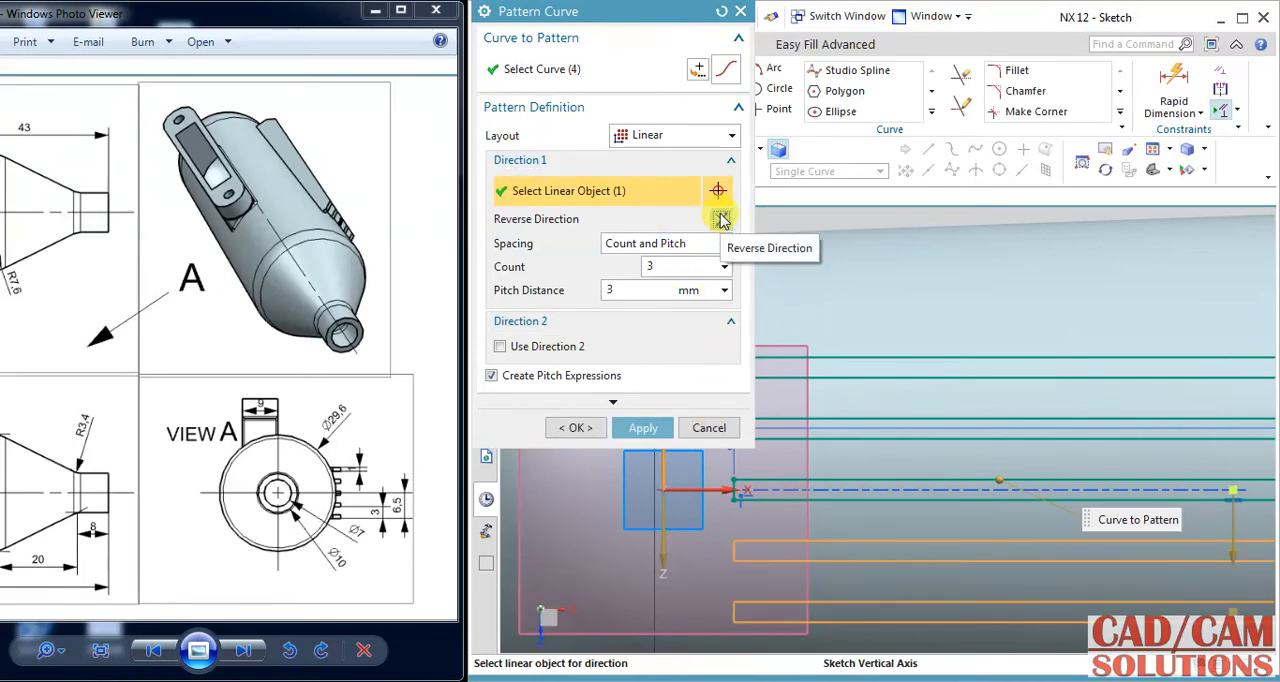
left_click(574, 428)
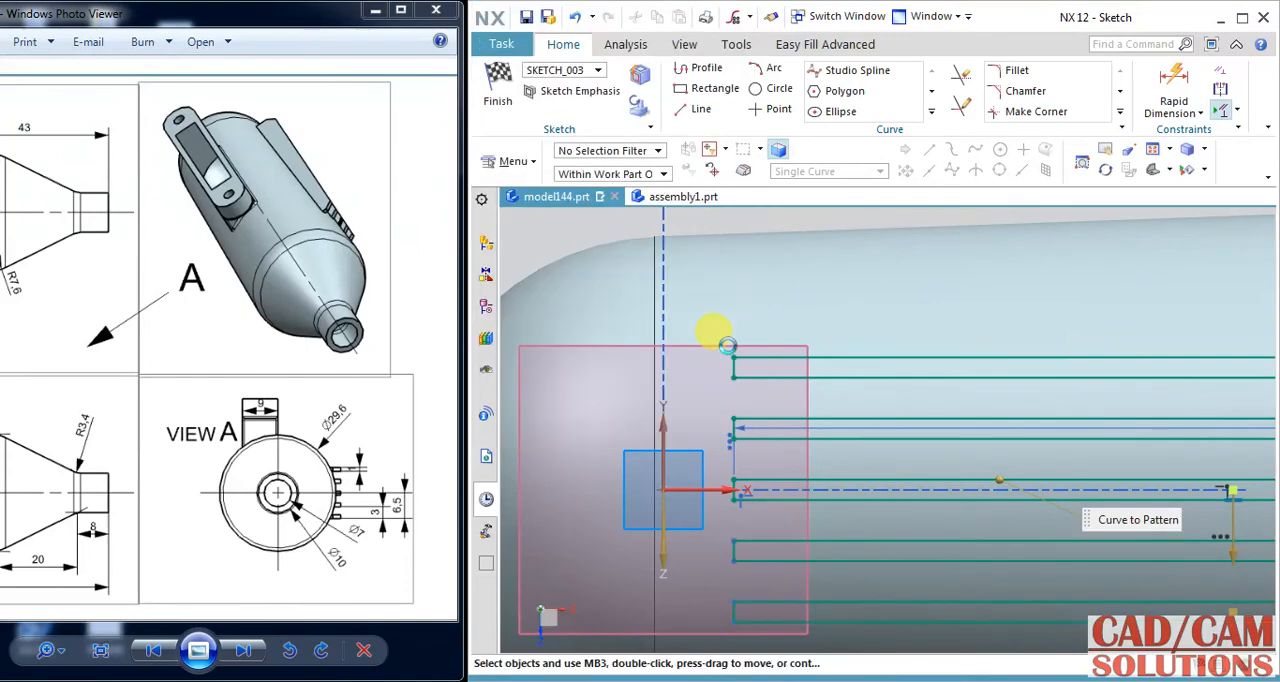
scroll(812, 311, "down", 3)
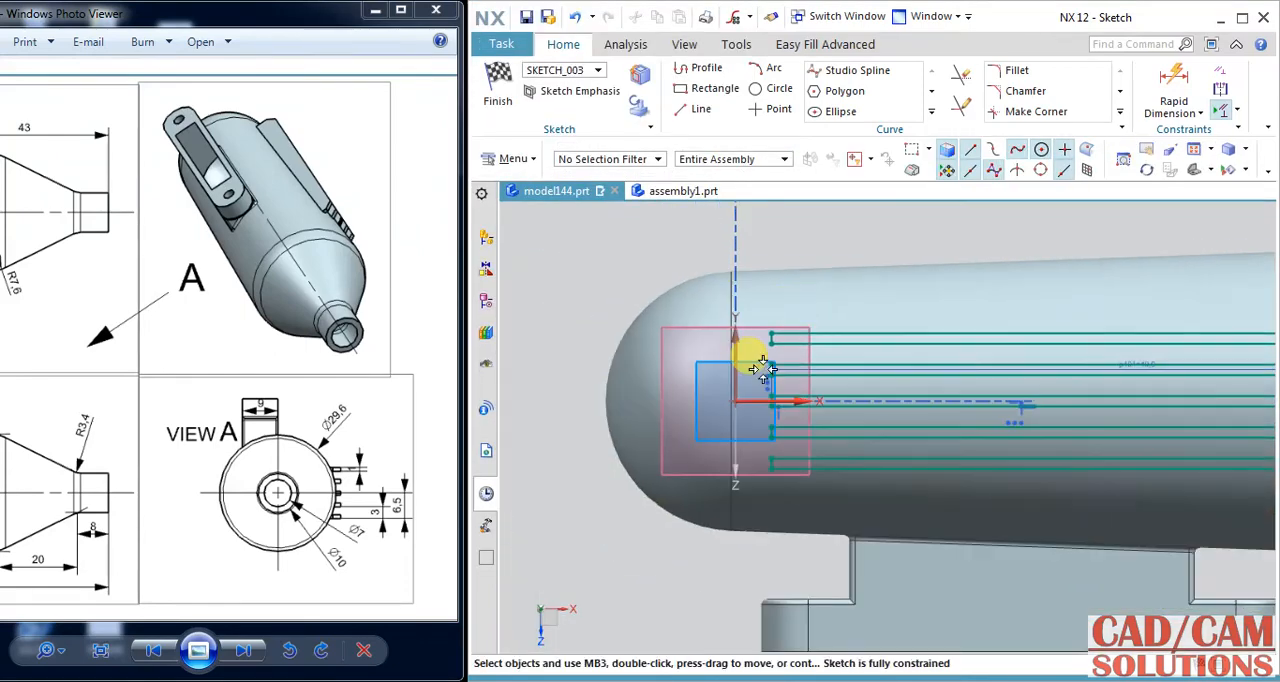
left_click(498, 92)
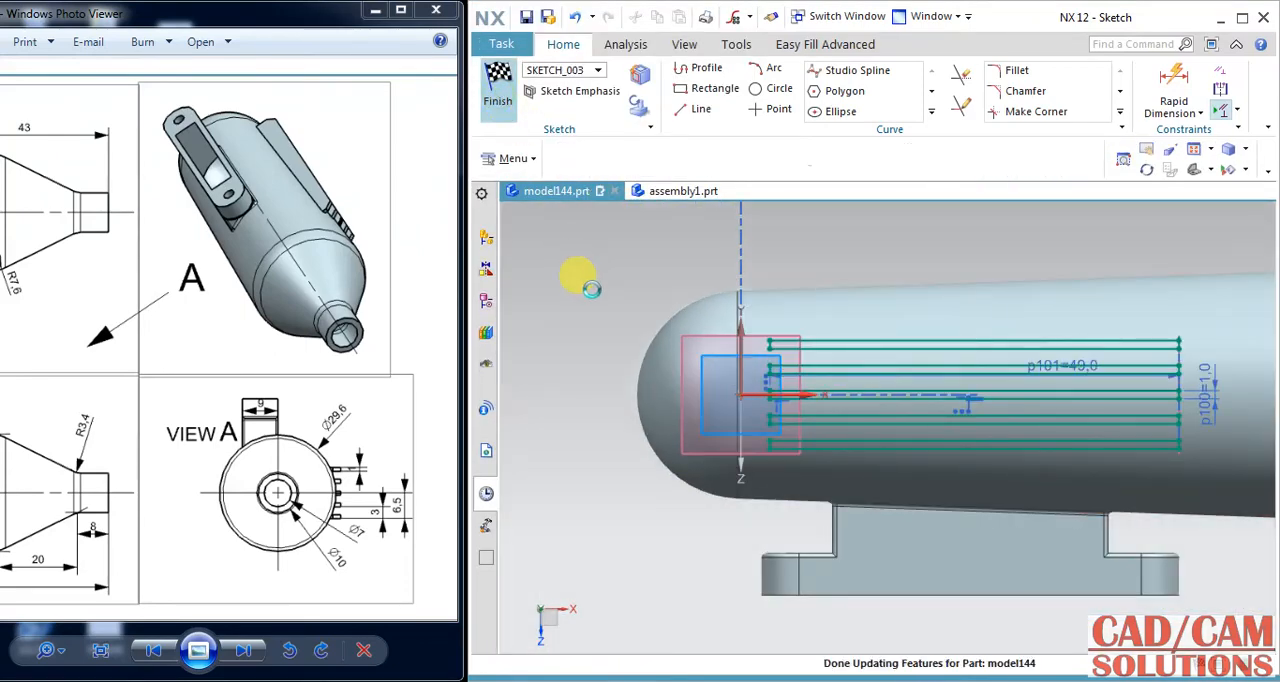
Start an Extrude of all five fin rectangles using inferred curves, with the direction reversed toward the muffler body.
mouse_move(834, 303)
middle_mouse_down()
mouse_move(857, 263)
mouse_move(866, 269)
middle_mouse_up()
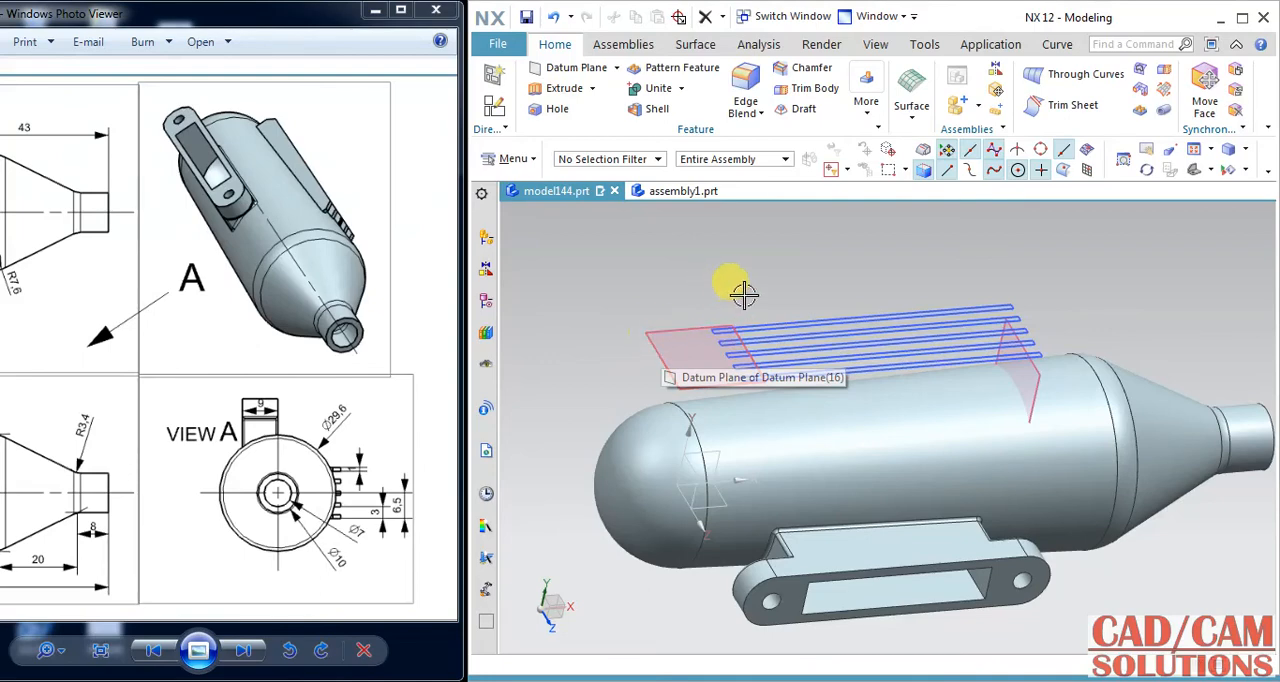
middle_click_drag(740, 289, 786, 170)
left_click(562, 88)
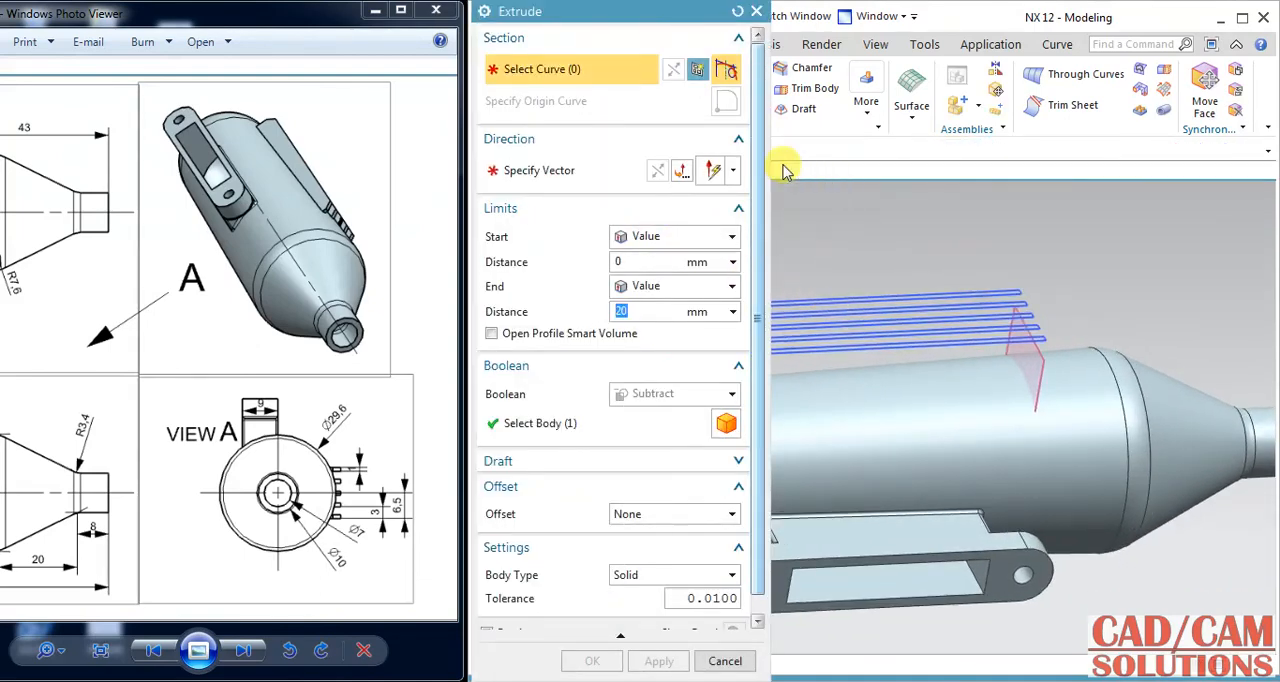
double_click(990, 17)
left_click(667, 150)
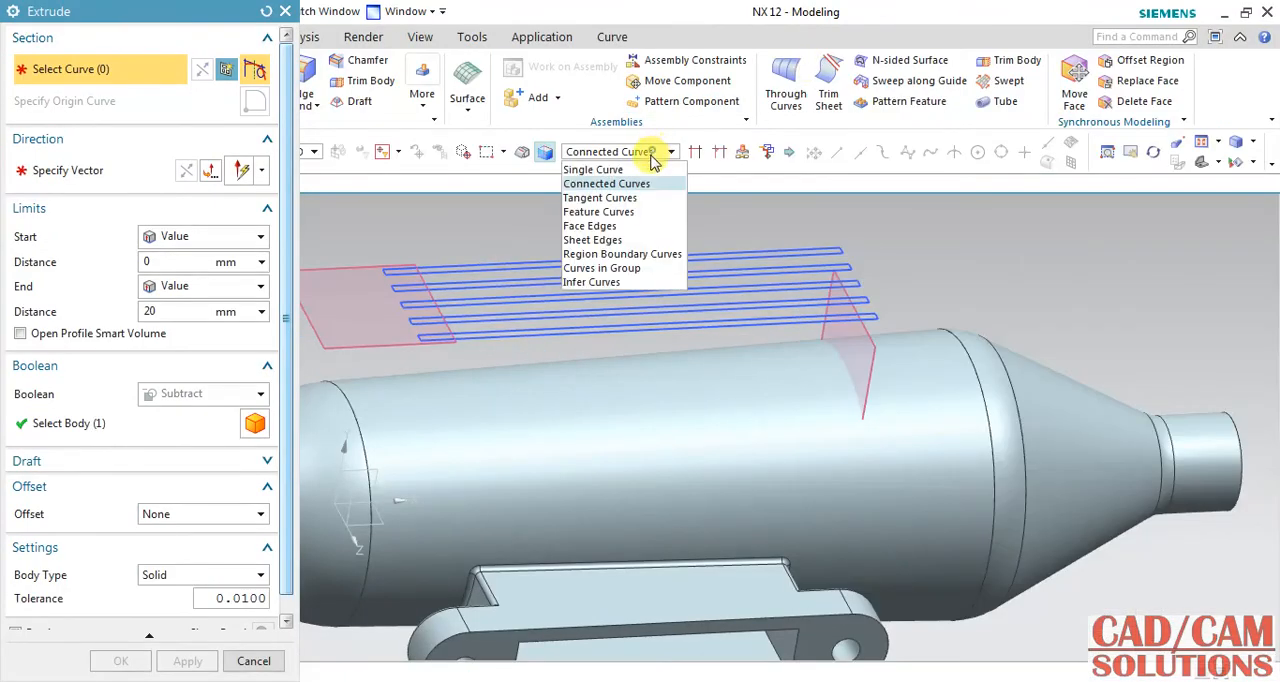
left_click(610, 281)
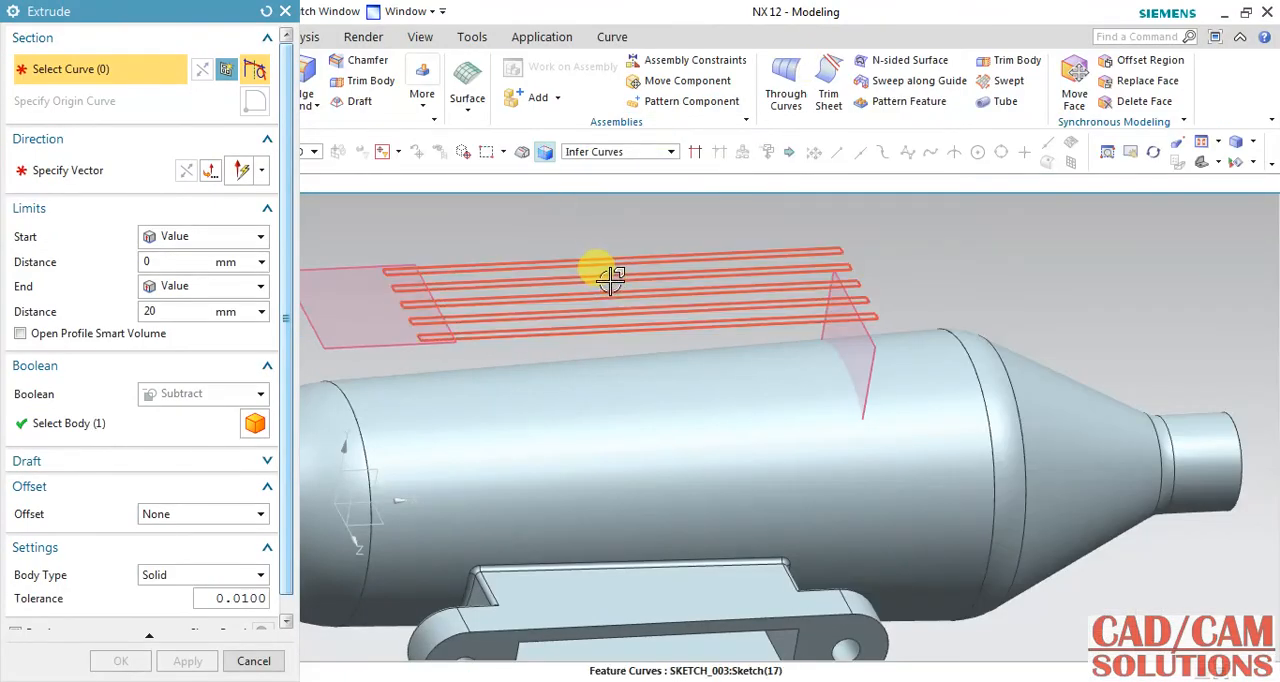
left_click(611, 280)
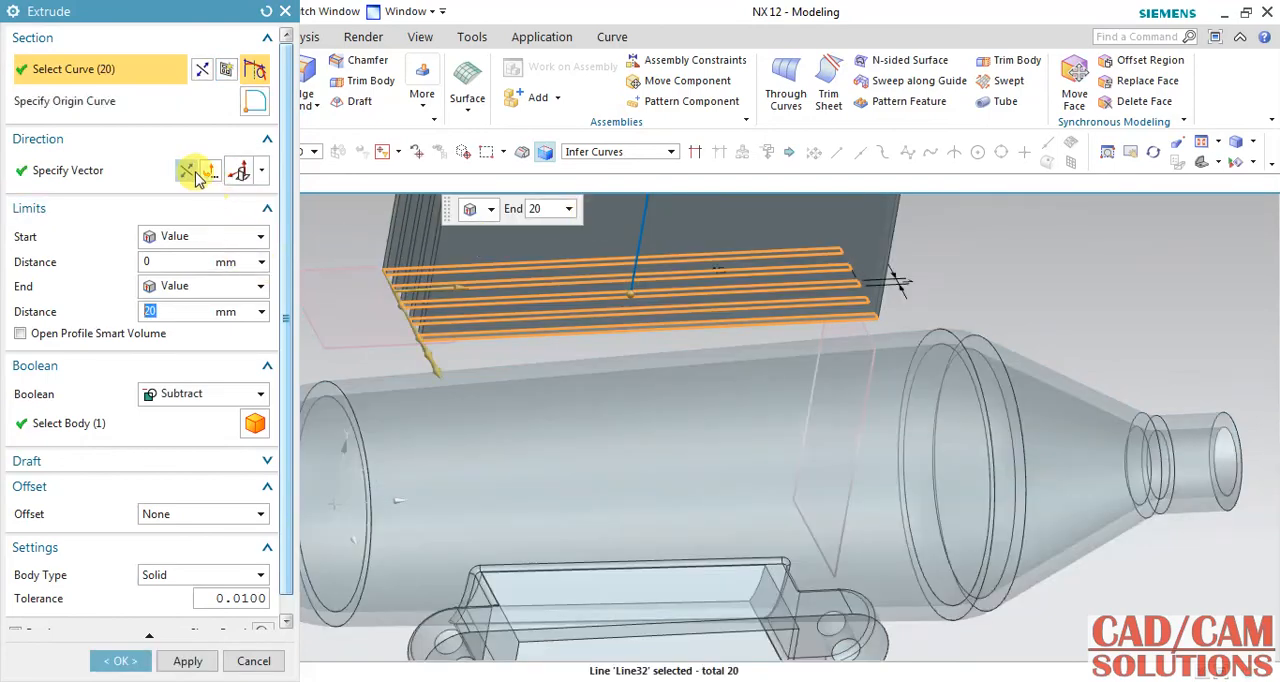
left_click(193, 175)
Unite the fin extrusion with the body, set its end limit to Until Next, and create it.
left_click(190, 394)
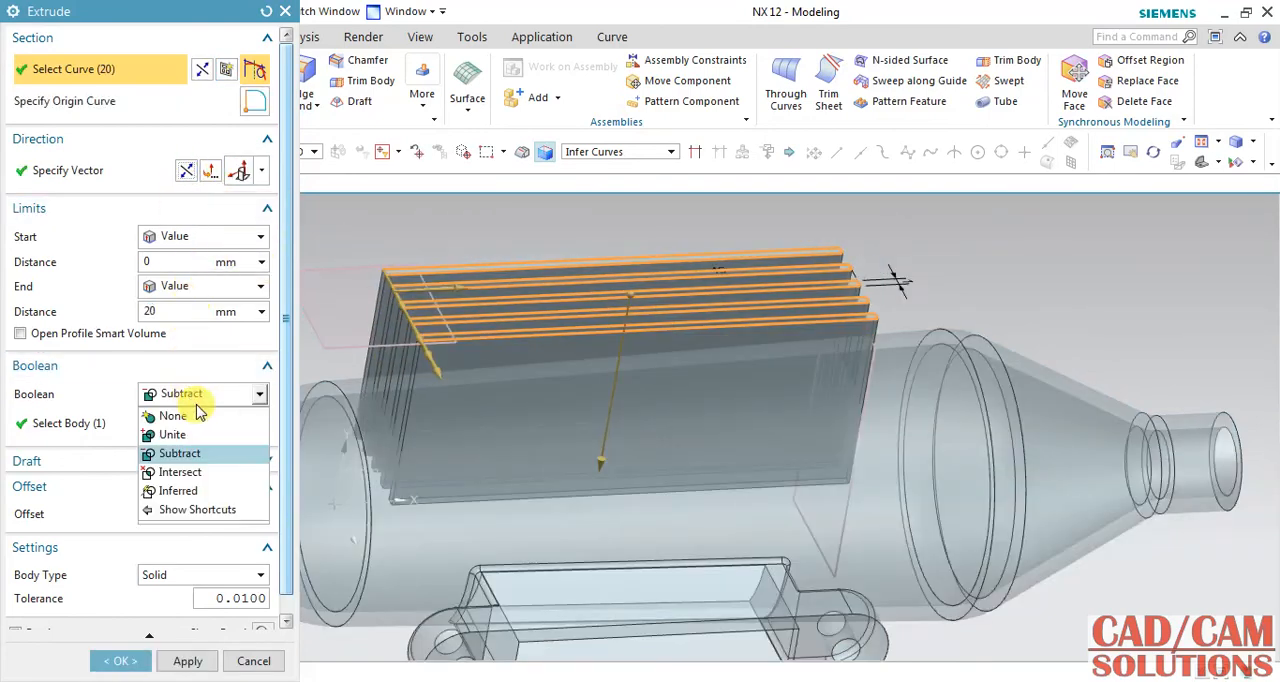
left_click(172, 435)
left_click(178, 287)
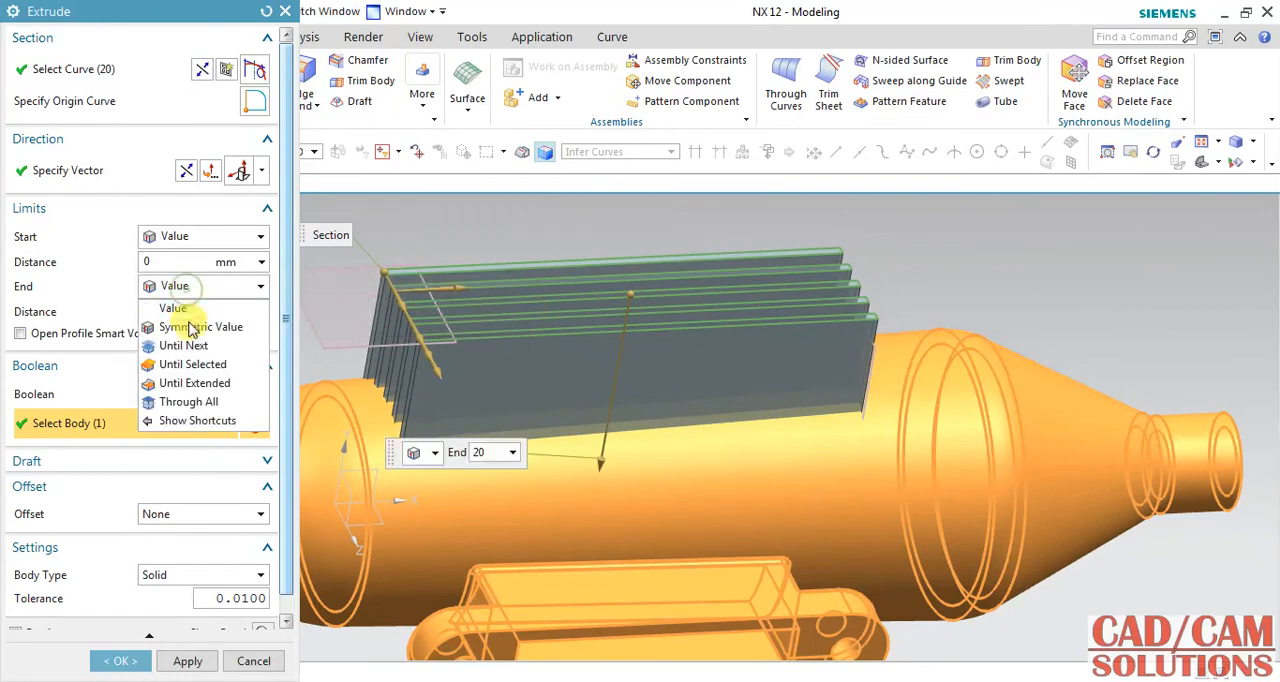
left_click(193, 346)
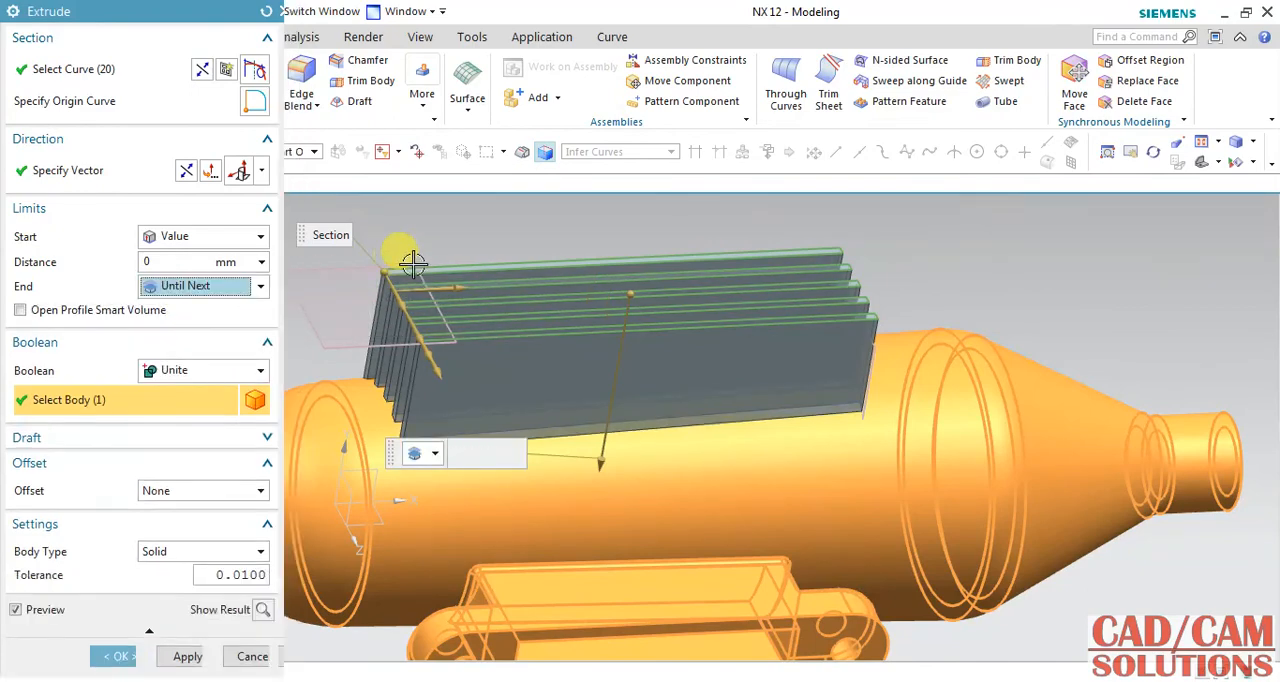
left_click(106, 657)
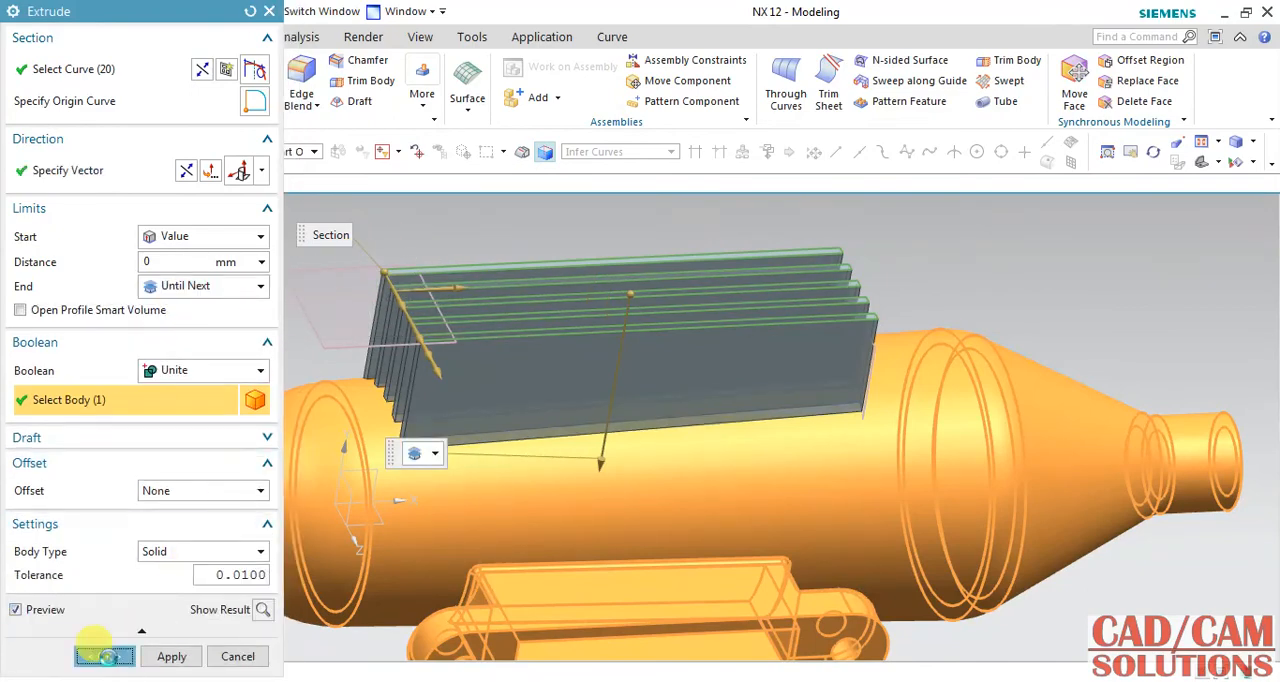
Check the fin height in the reference drawing and set the offset of the fin sketch's datum plane to 16 mm.
middle_click_drag(905, 256, 923, 228)
middle_click_drag(896, 264, 893, 200)
double_click(950, 12)
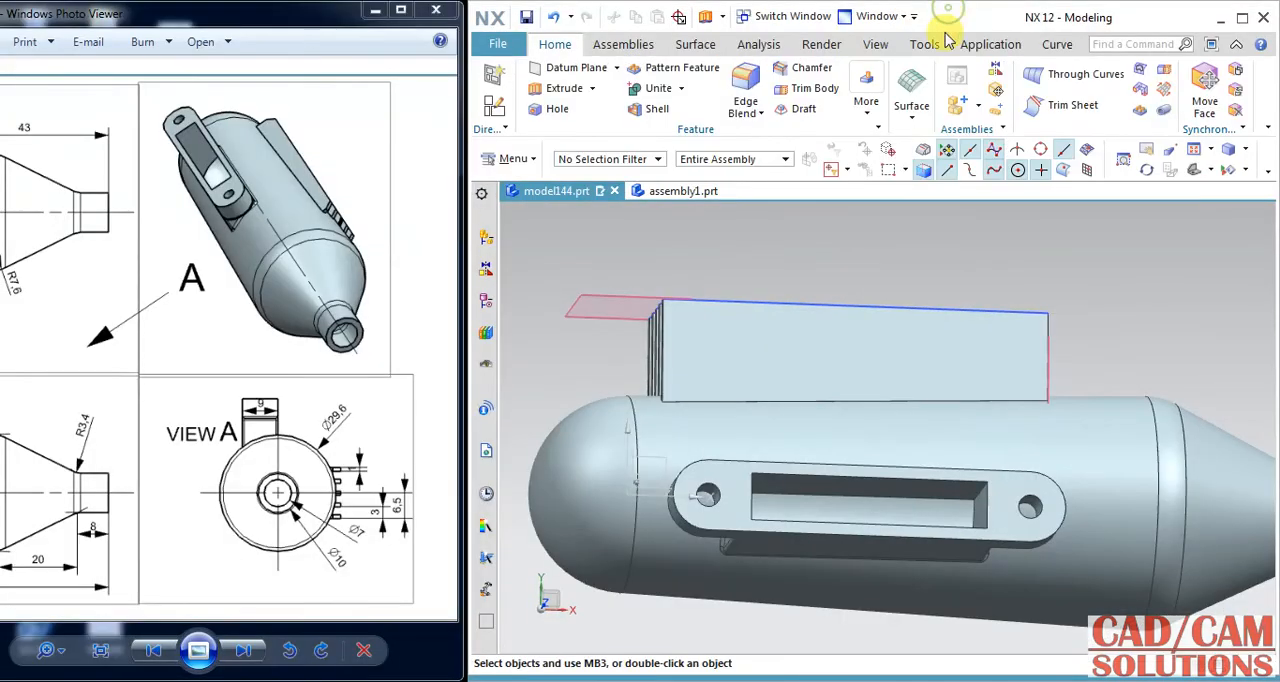
scroll(200, 323, "up", 5)
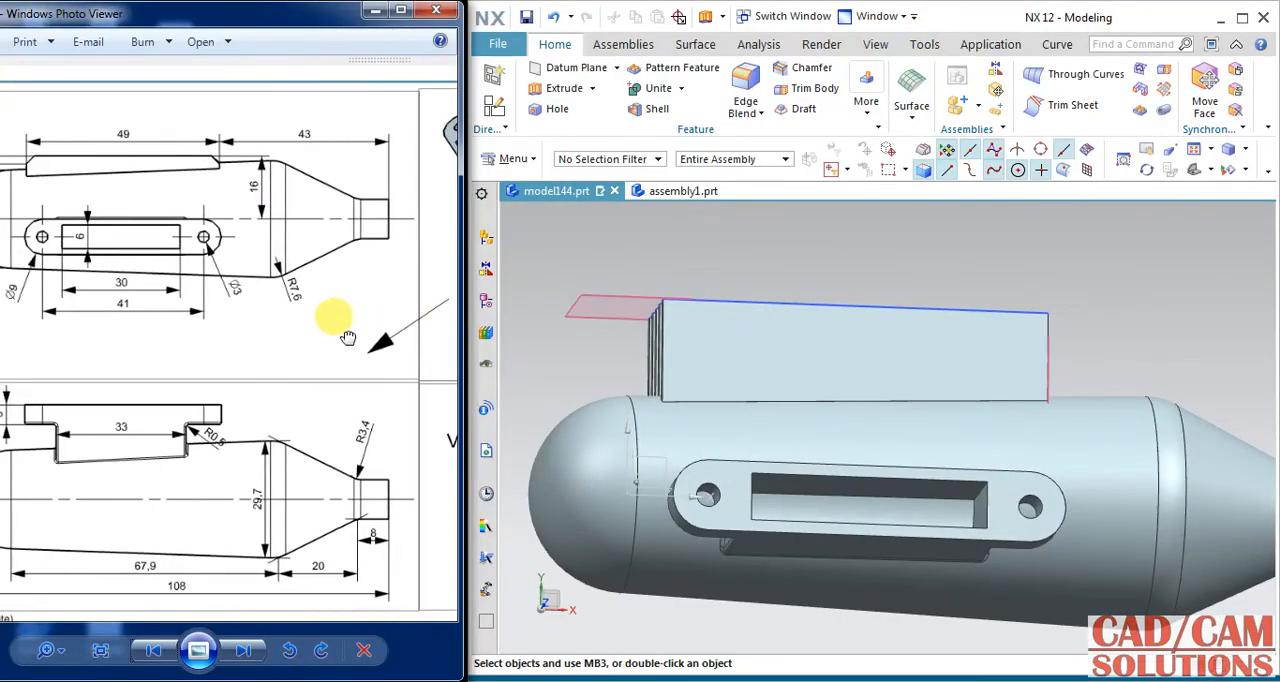
left_click_drag(349, 349, 434, 360)
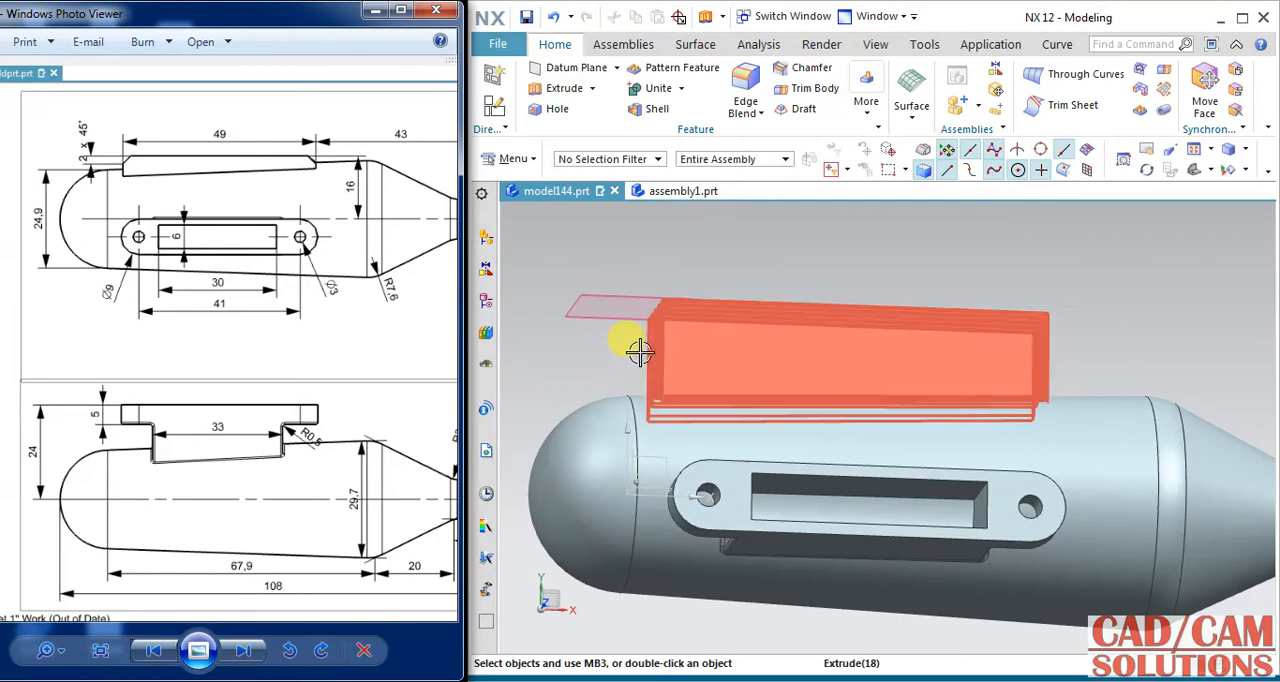
key("ctrl+z")
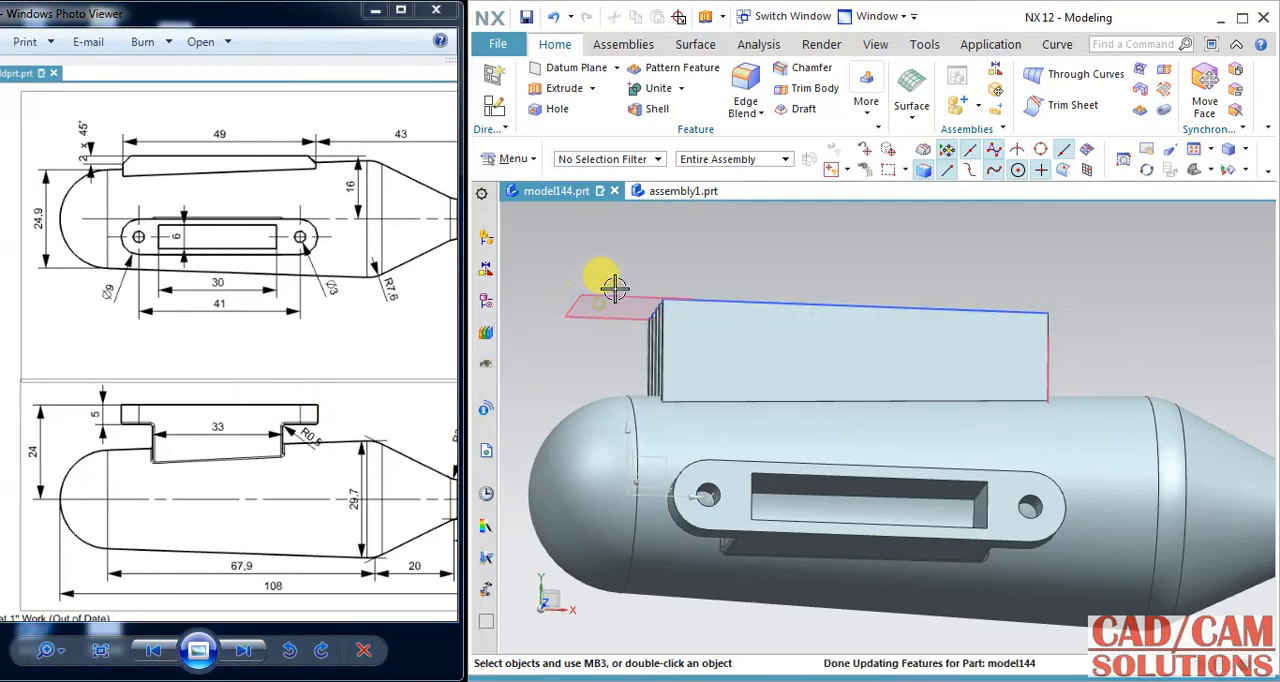
double_click(628, 269)
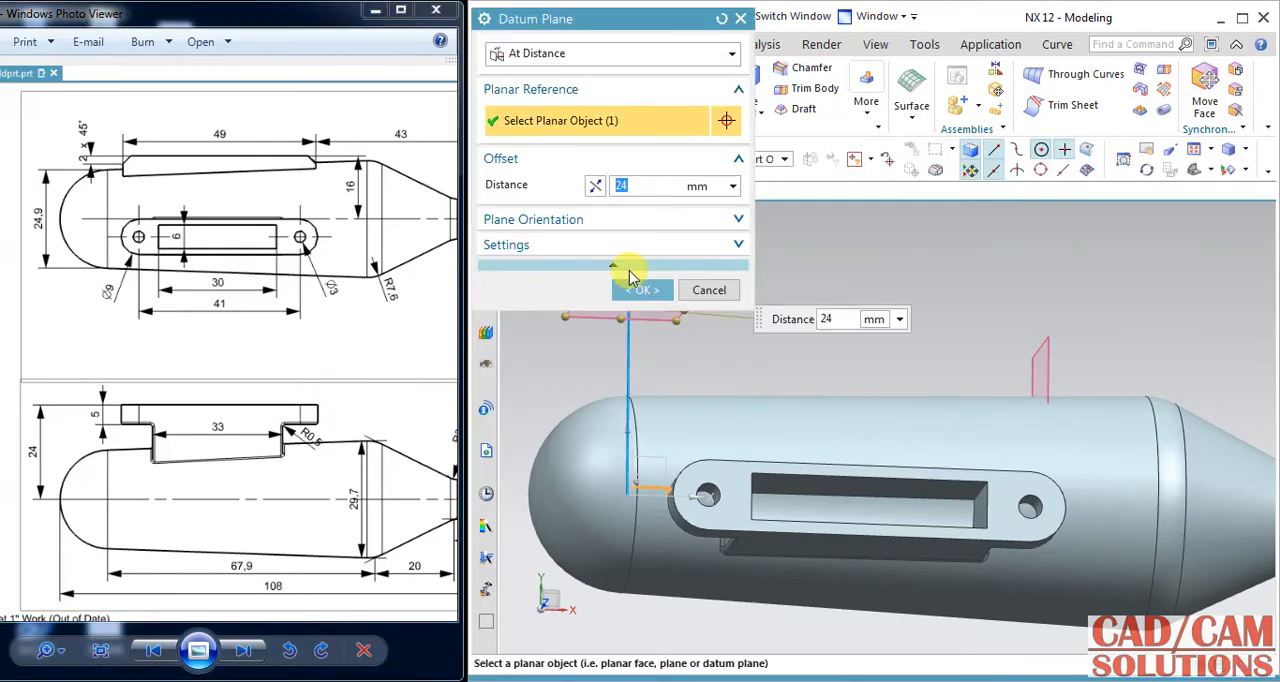
mouse_move(1010, 347)
middle_mouse_down("shift")
mouse_move(1032, 449)
mouse_move(1051, 434)
mouse_move(1050, 406)
middle_mouse_up("shift")
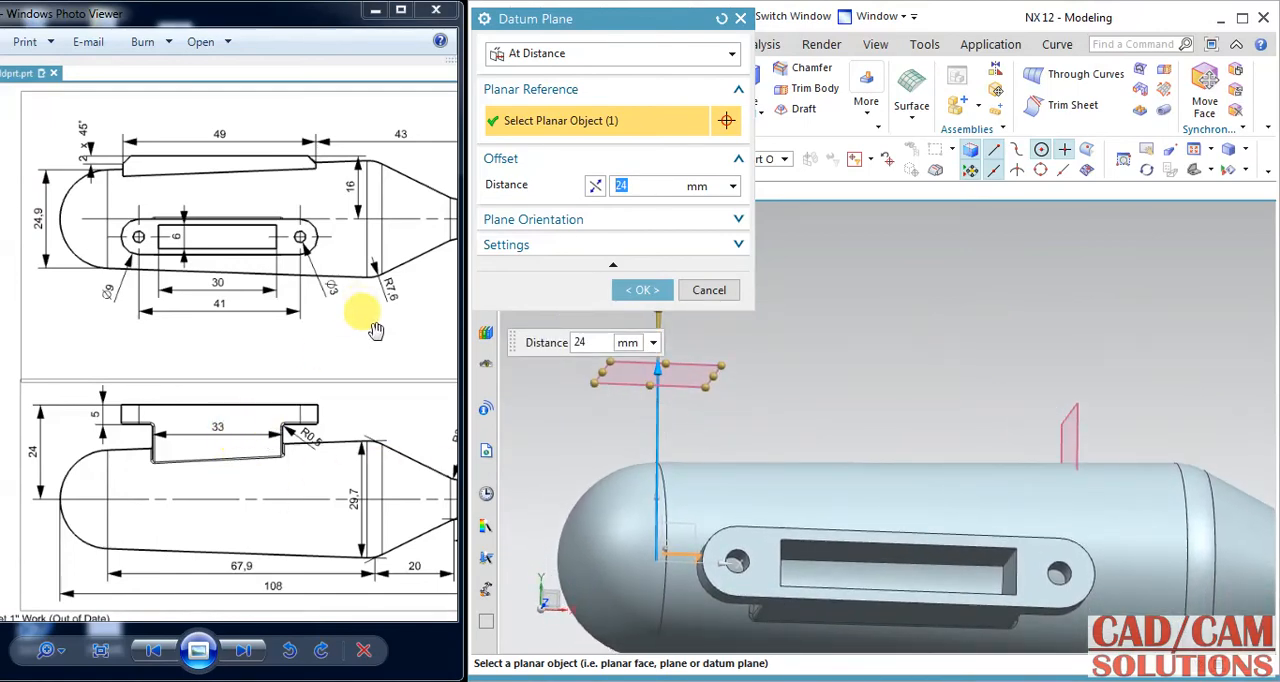
left_click_drag(357, 302, 312, 304)
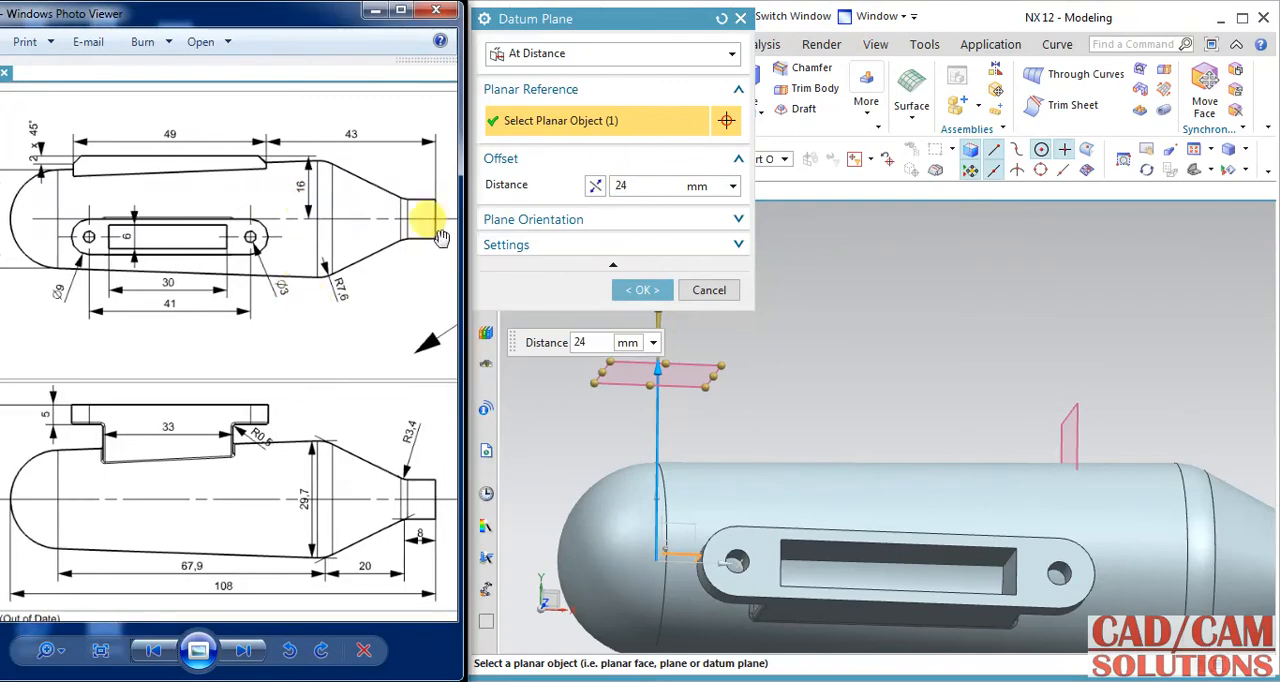
left_click(634, 180)
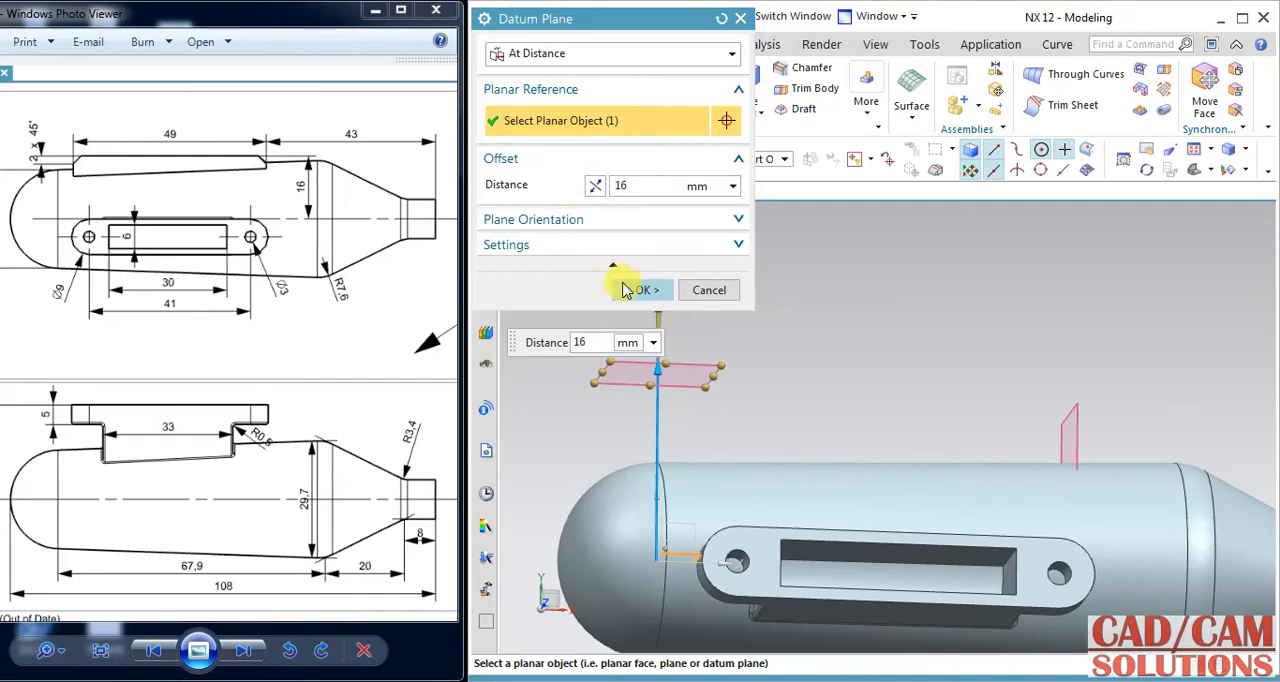
left_click(627, 290)
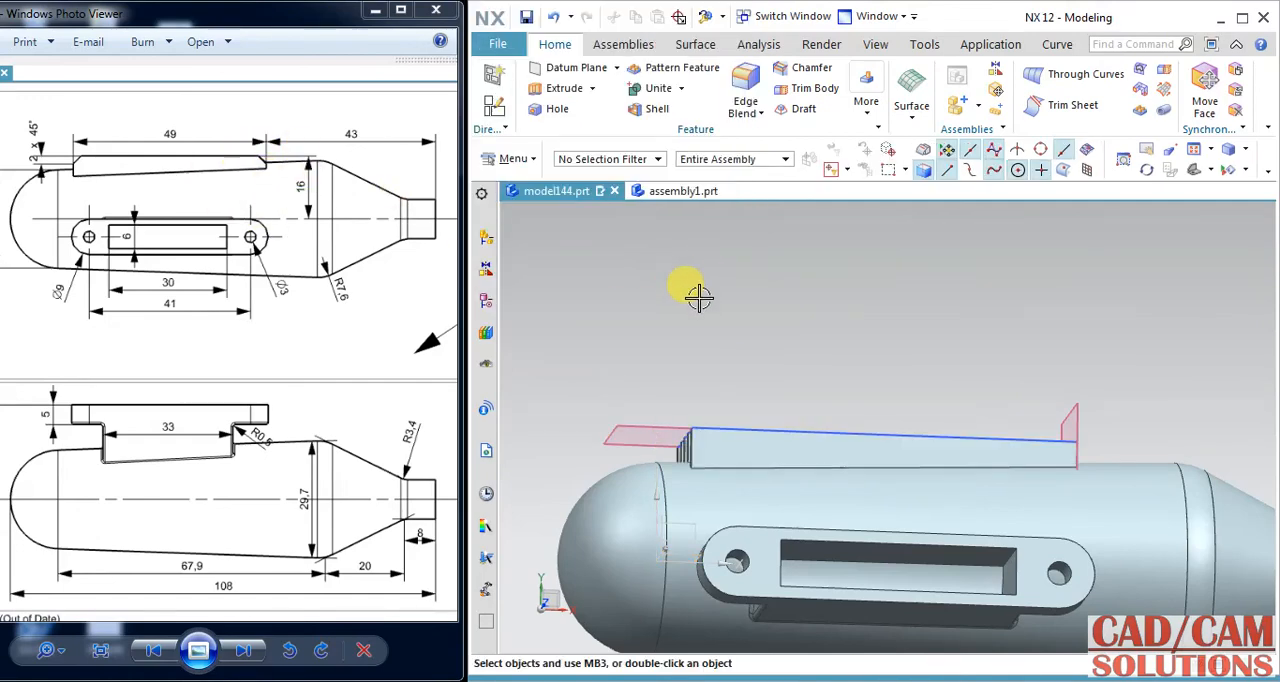
mouse_move(854, 329)
middle_mouse_down()
mouse_move(837, 351)
mouse_move(866, 366)
mouse_move(834, 340)
mouse_move(850, 347)
middle_mouse_up()
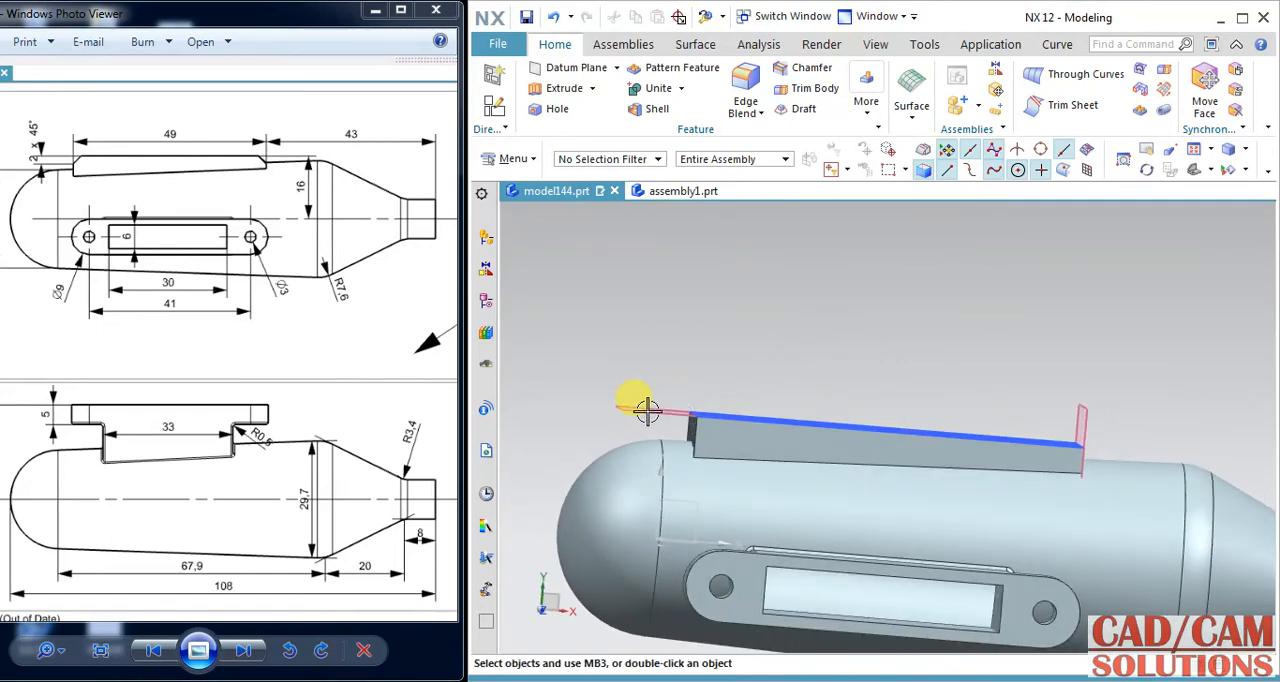
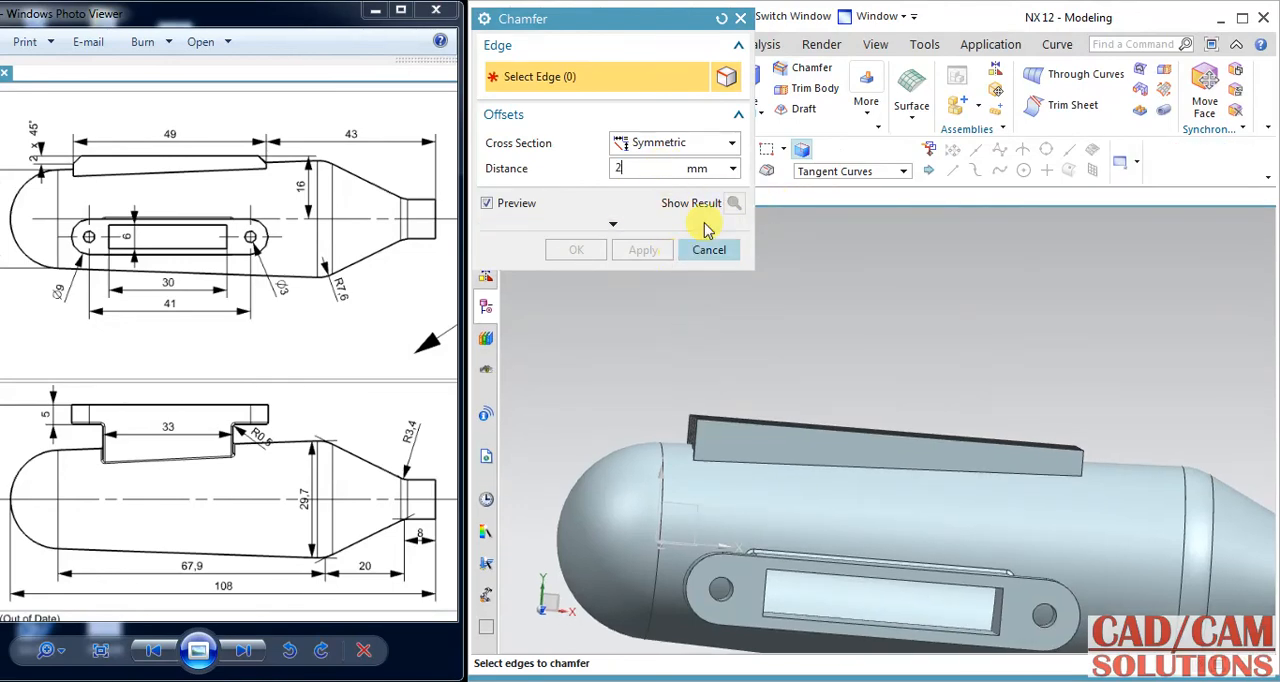
Start a symmetric 2 mm chamfer on the upper corner edges of all five fins at the muffler's domed end.
left_click(677, 146)
middle_click_drag(783, 316, 814, 331)
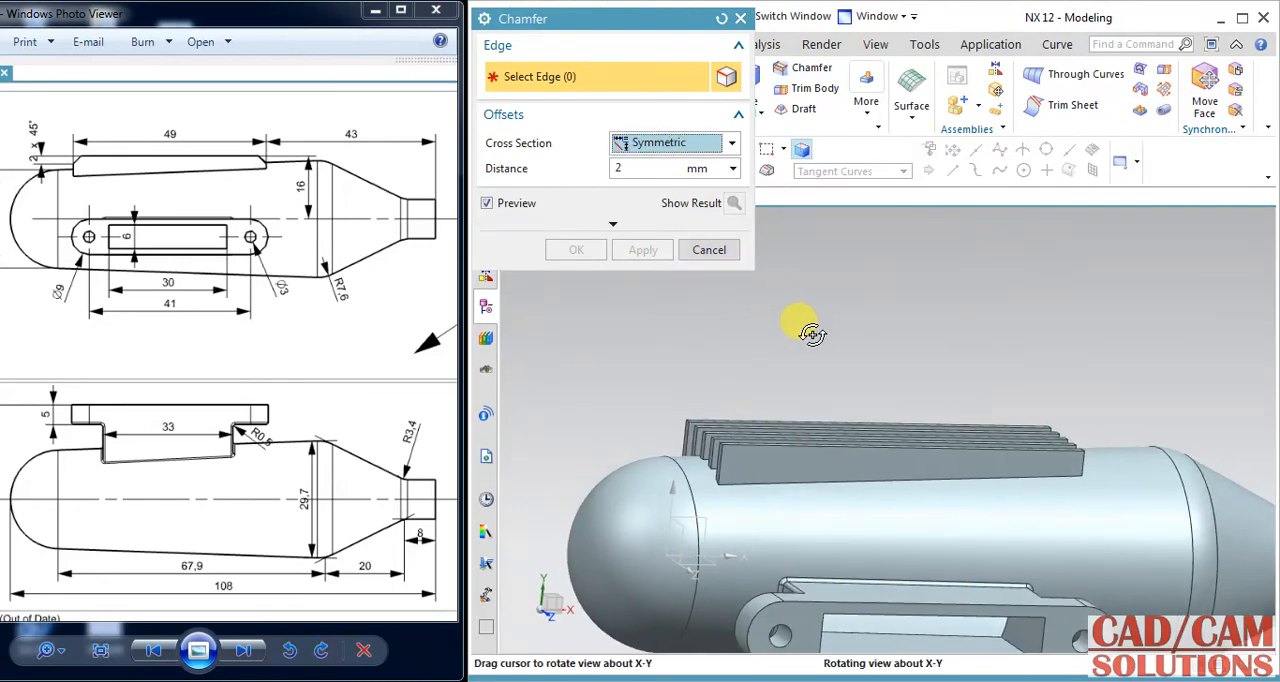
scroll(660, 372, "up", 5)
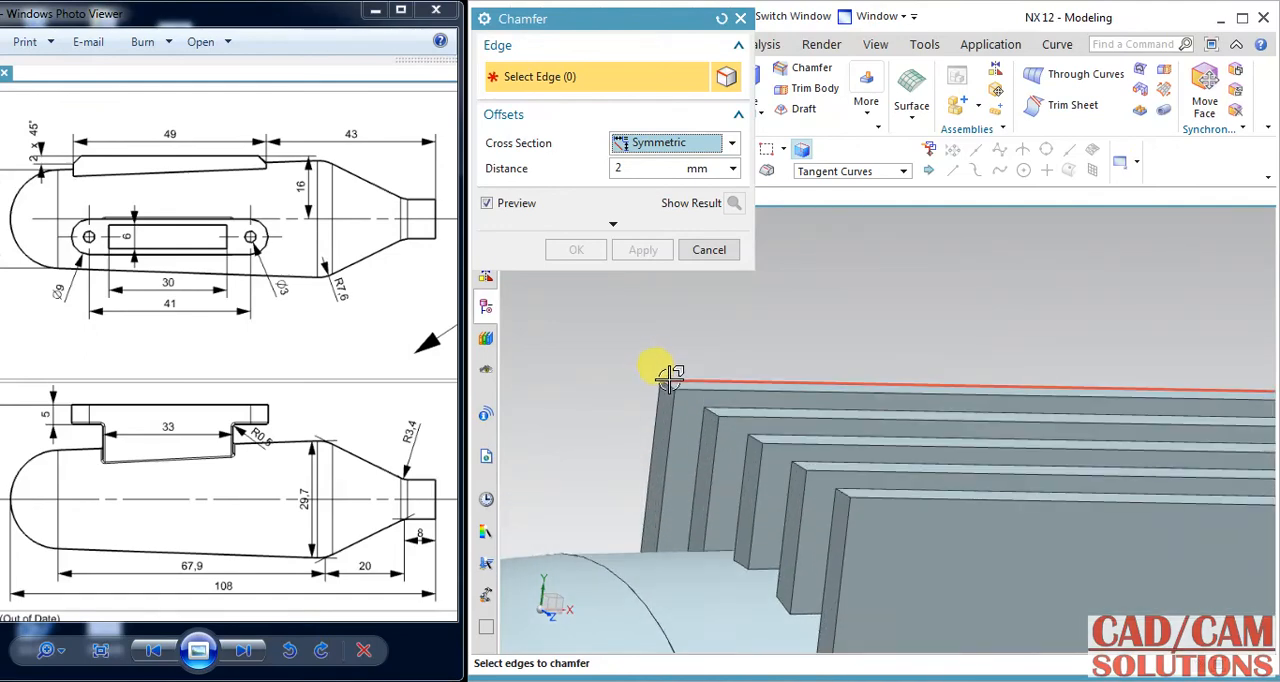
left_click(665, 378)
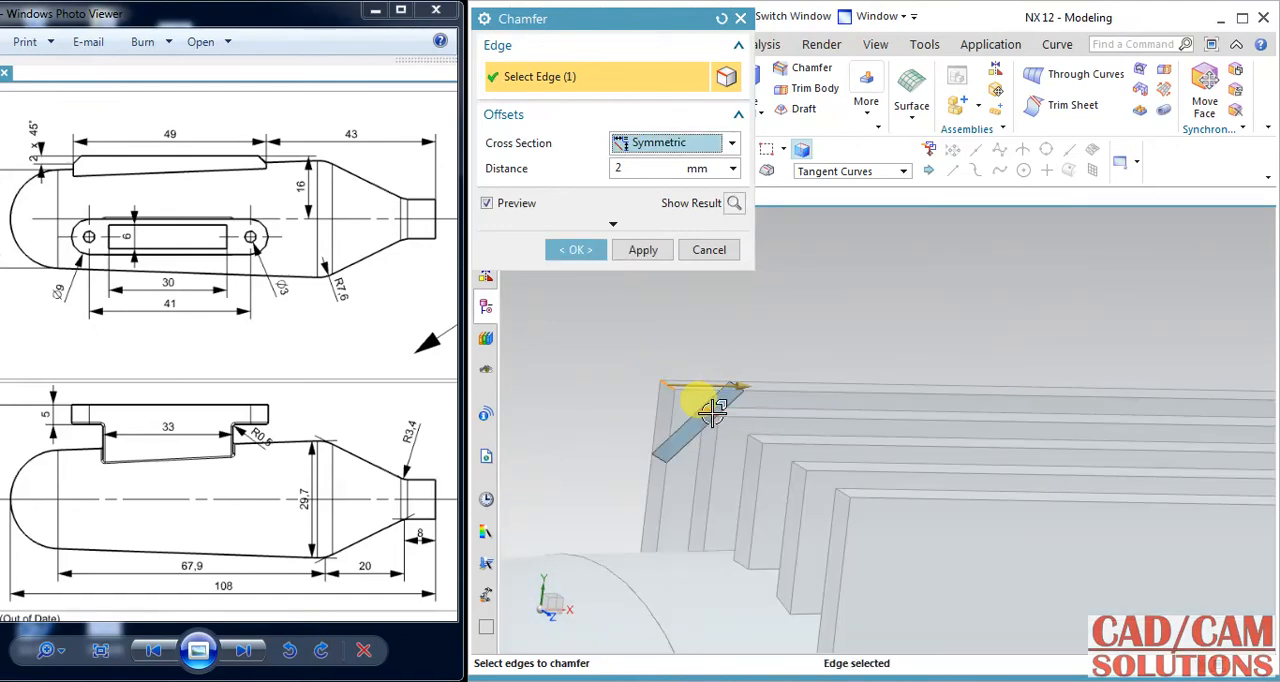
left_click(712, 411)
left_click(757, 438)
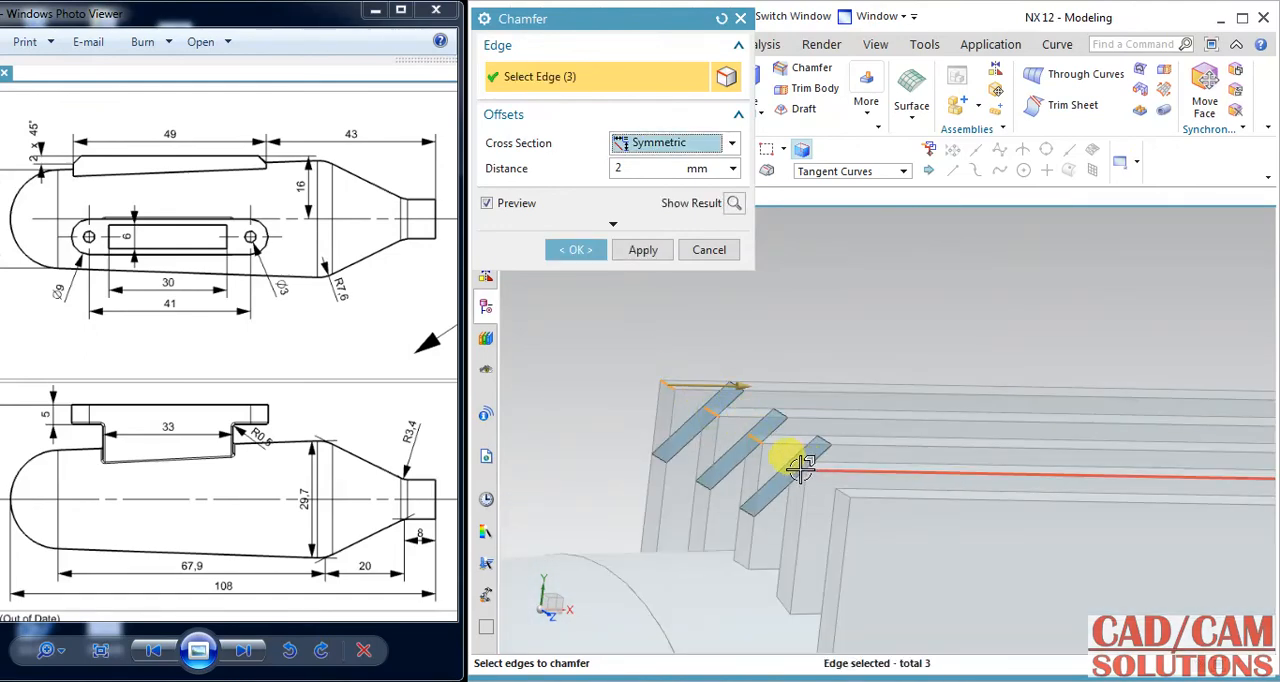
left_click(818, 475)
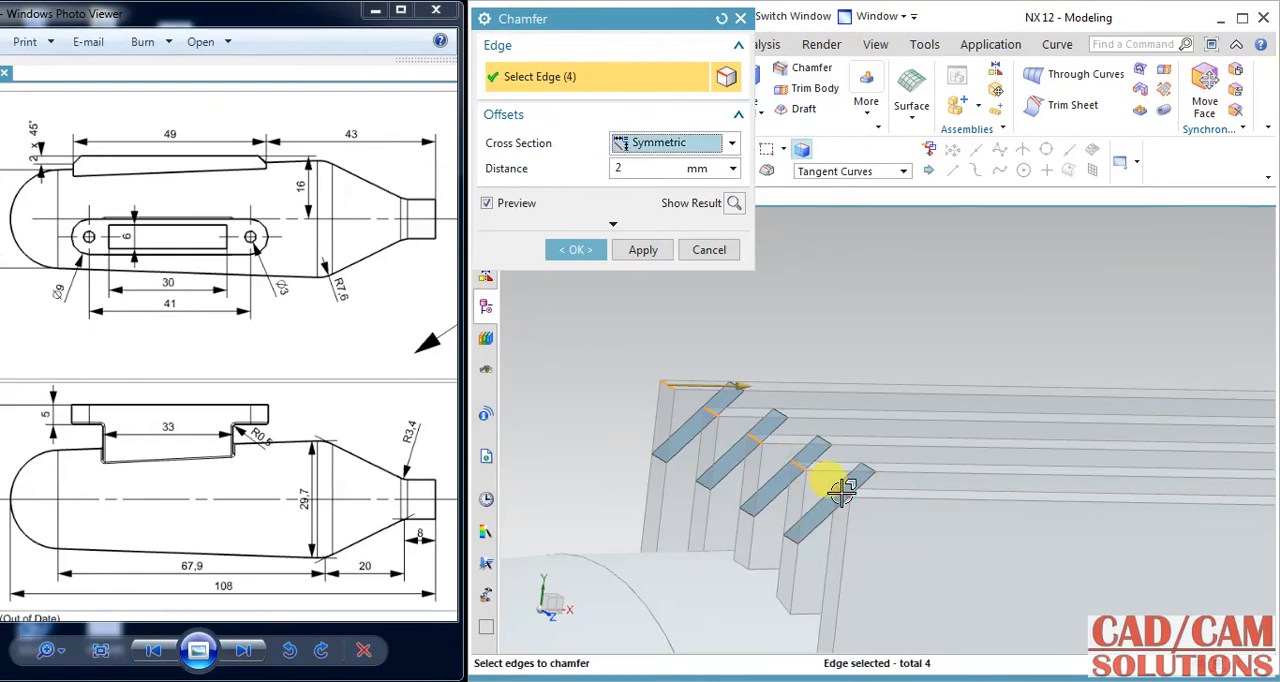
left_click(841, 490)
Add the five upper fin corner edges at the outlet end to the 2 mm chamfer and create it.
scroll(900, 355, "down", 2)
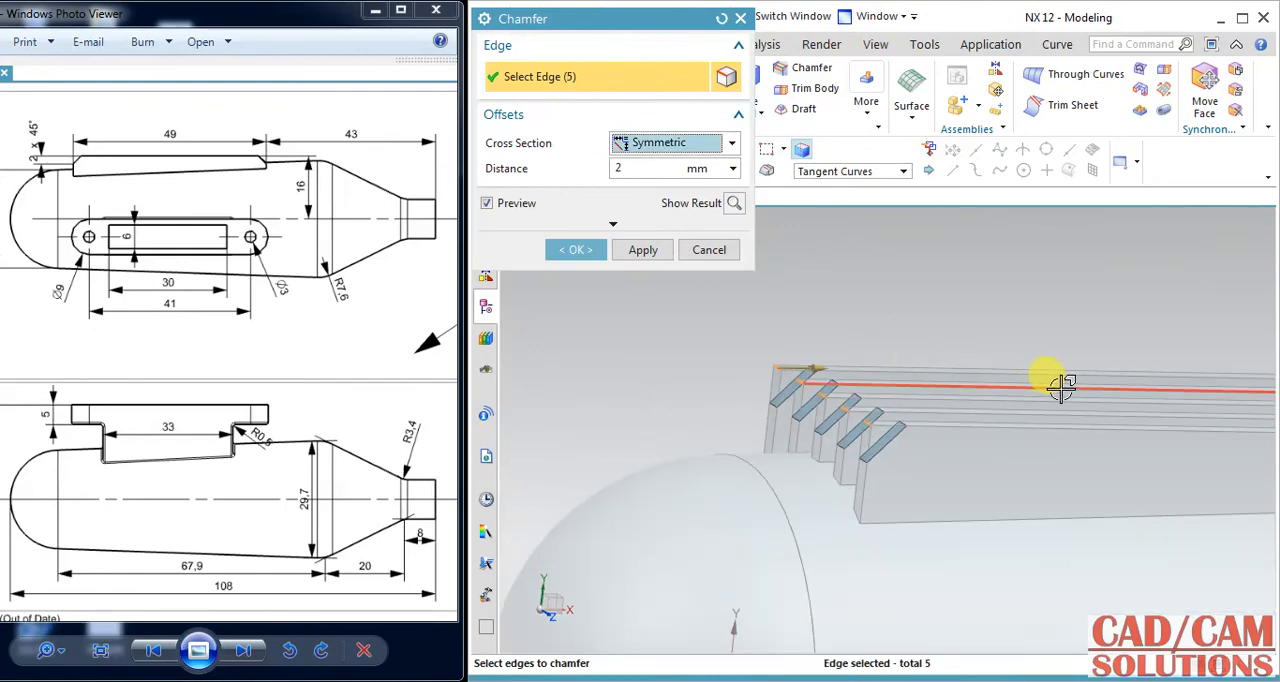
middle_click_drag(1063, 391, 1004, 381)
left_click(975, 400)
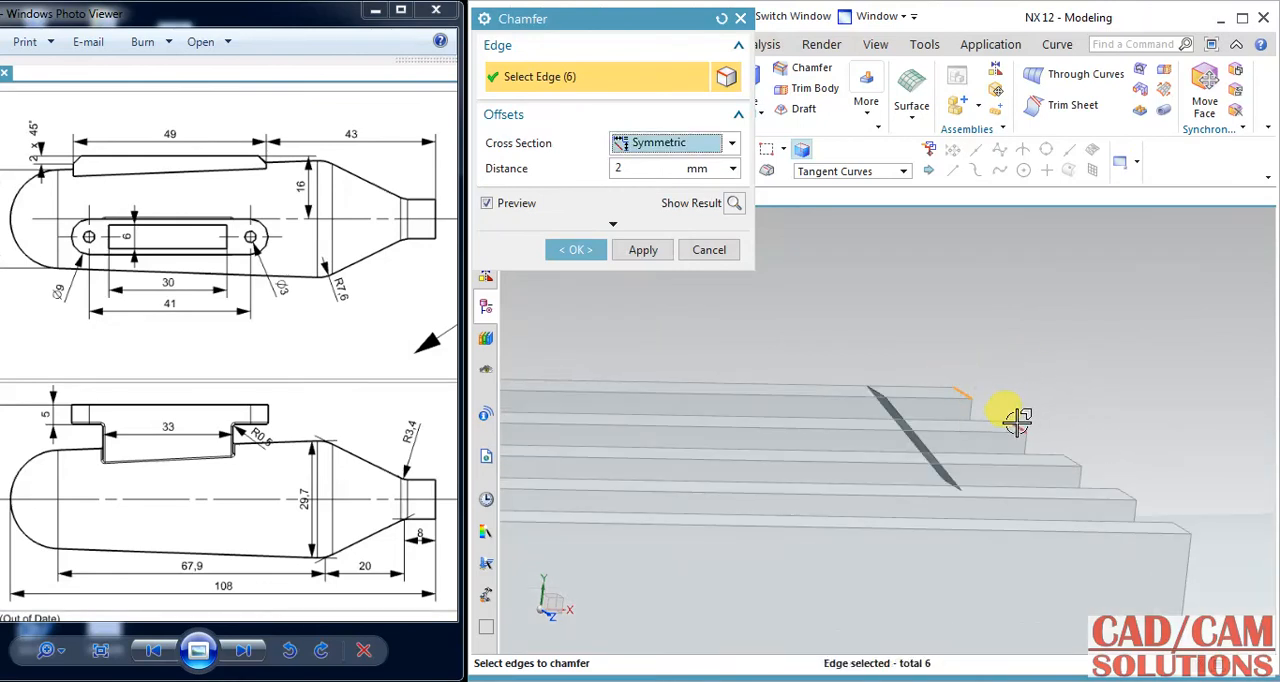
left_click(1020, 428)
left_click(1070, 460)
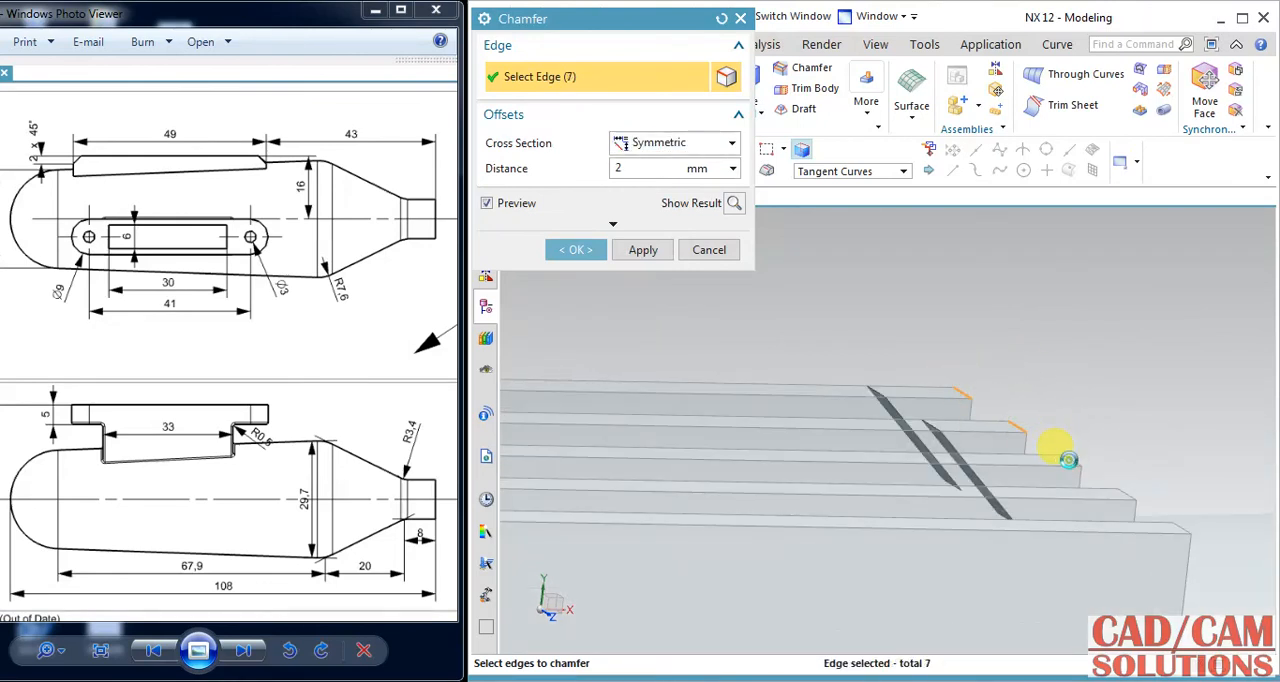
left_click(1124, 492)
left_click(1184, 523)
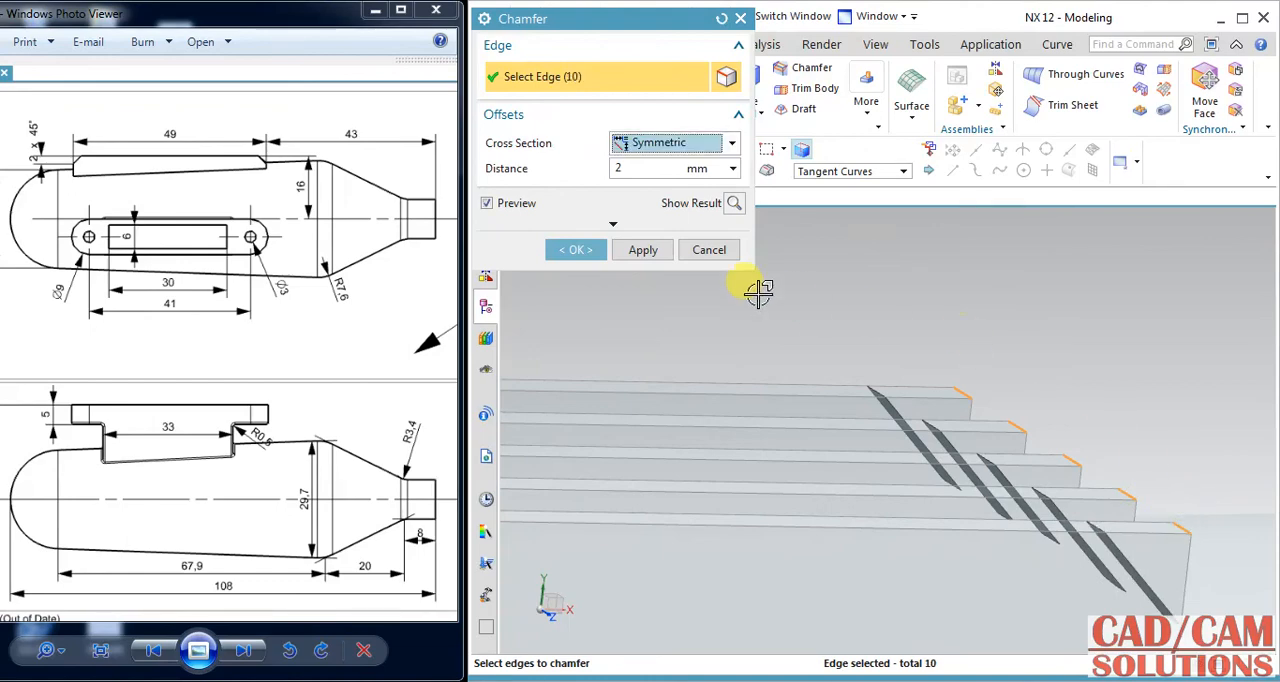
left_click(572, 253)
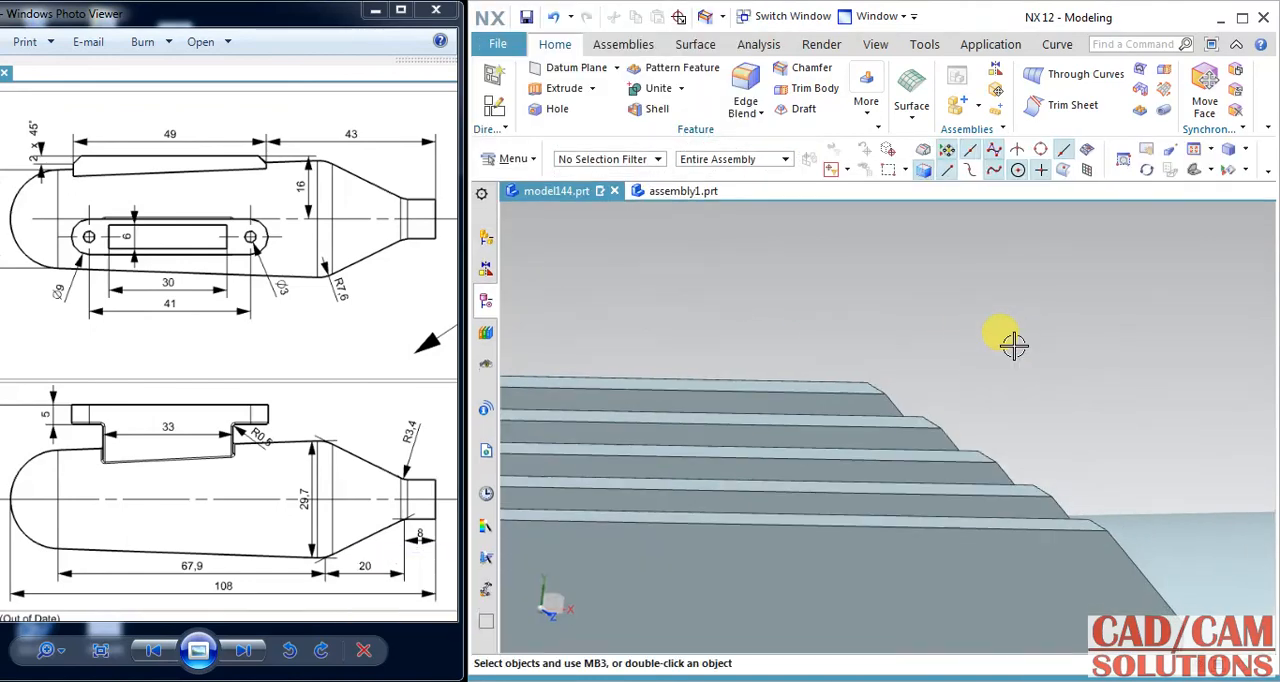
Examine the whole muffler in a maximized window, and switch to Windows Photo Viewer to compare it with the full-screen reference drawing.
scroll(1014, 343, "down", 5)
mouse_move(1014, 343)
middle_mouse_down()
mouse_move(965, 301)
mouse_move(989, 277)
mouse_move(997, 293)
mouse_move(918, 288)
mouse_move(983, 308)
middle_mouse_up()
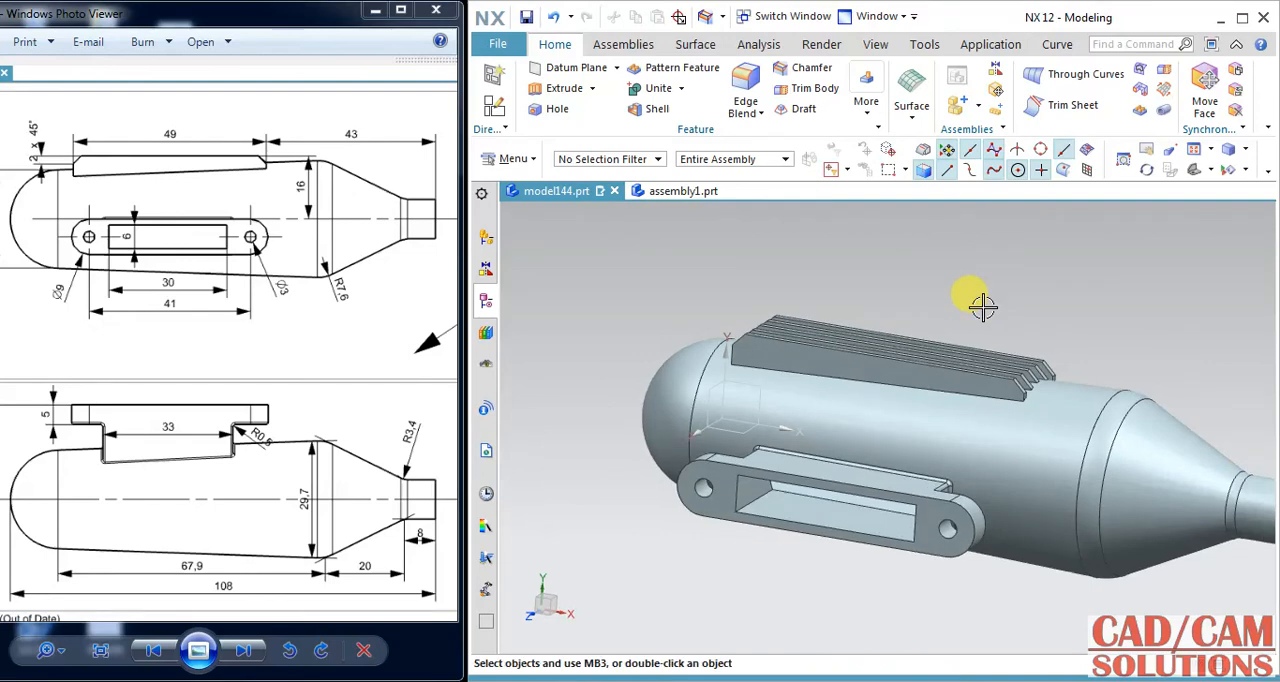
double_click(986, 15)
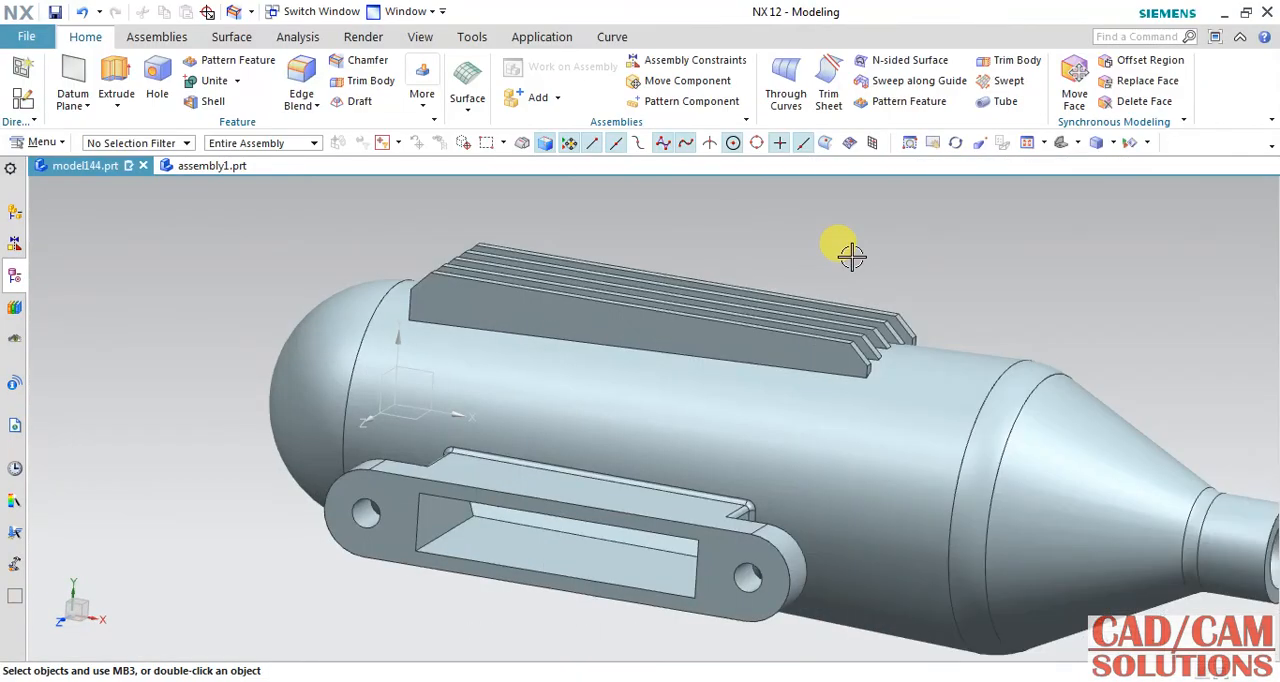
key("ctrl+f")
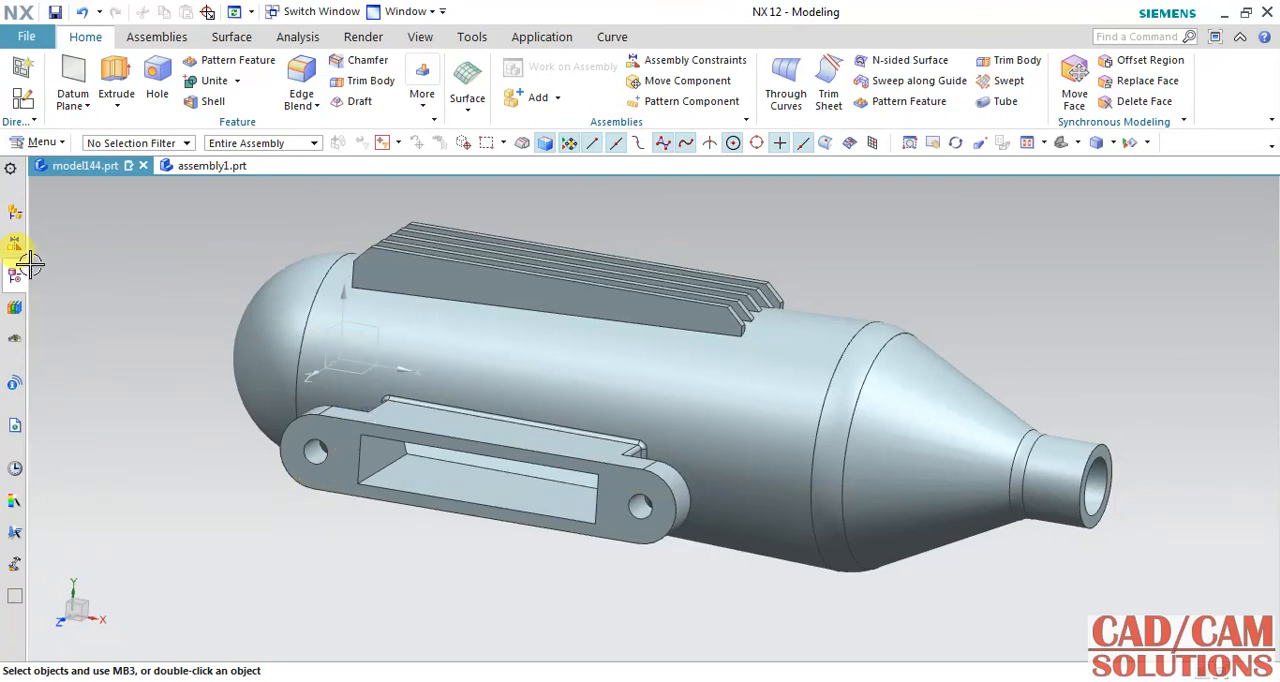
key("alt+Tab")
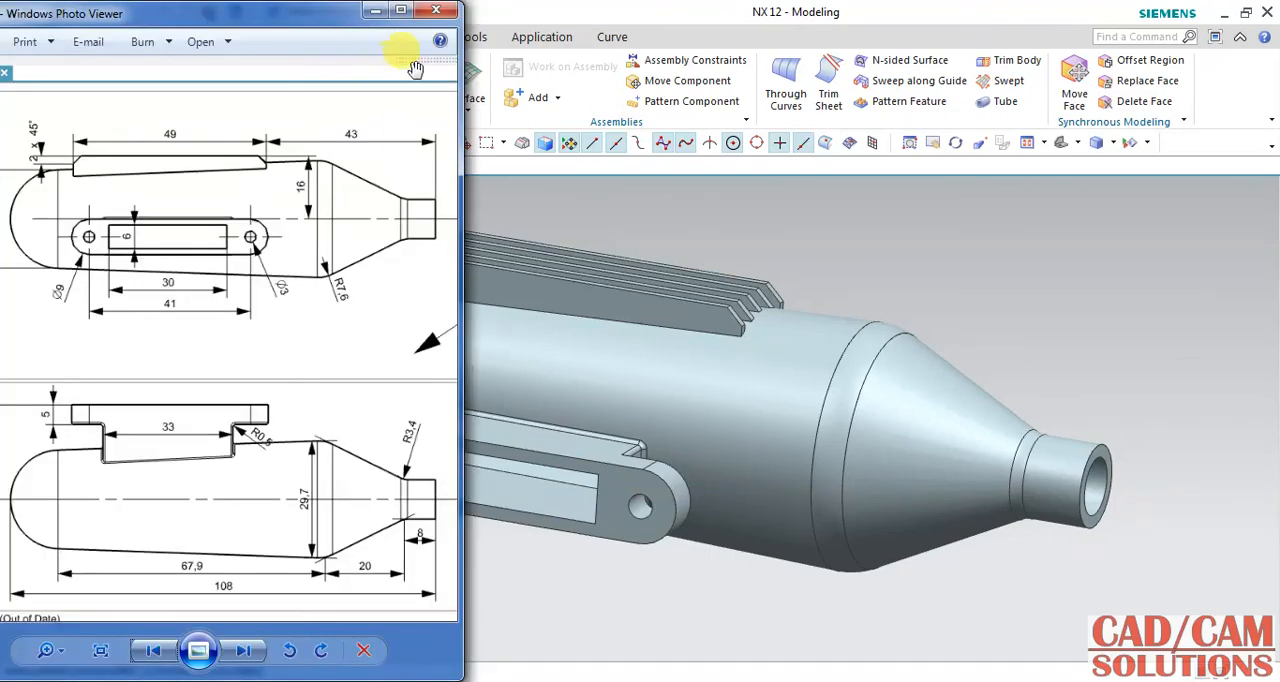
left_click(401, 12)
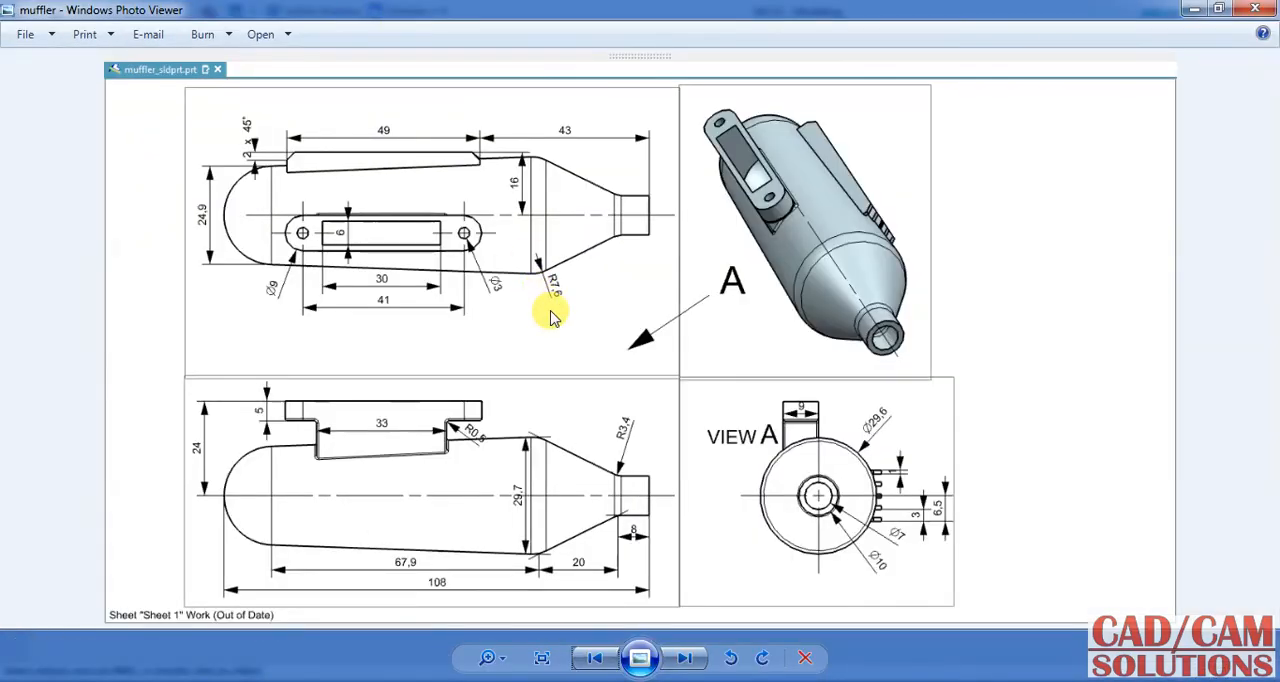